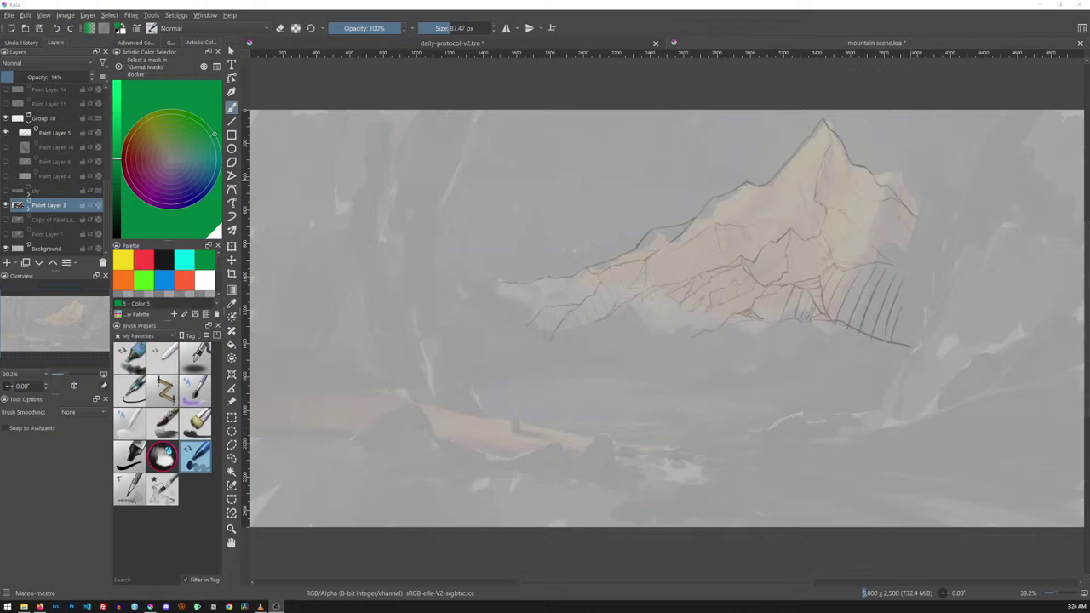
# Save the mountain scene document and pick the black palette colour with the Revoy Inking-2-Medium-Flow brush preset
pyautogui.click(813, 45)
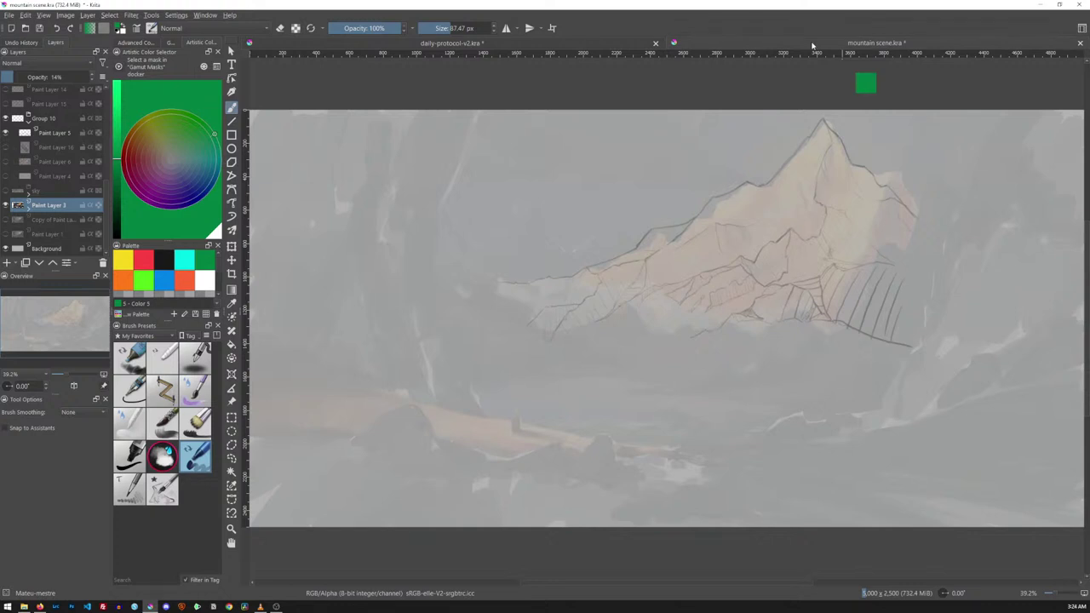
pyautogui.hotkey('ctrl', 's')
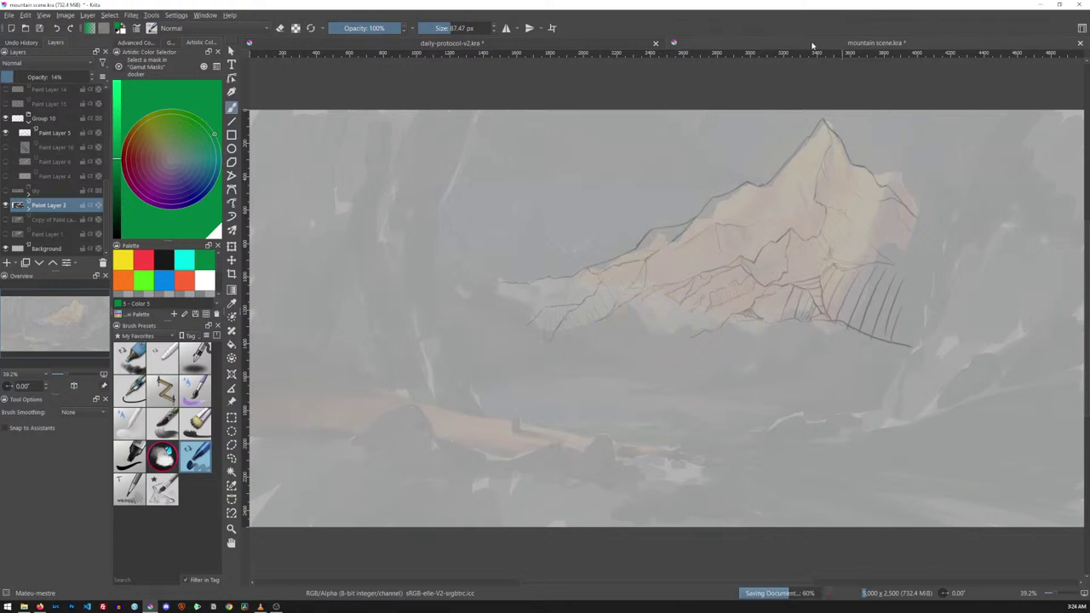
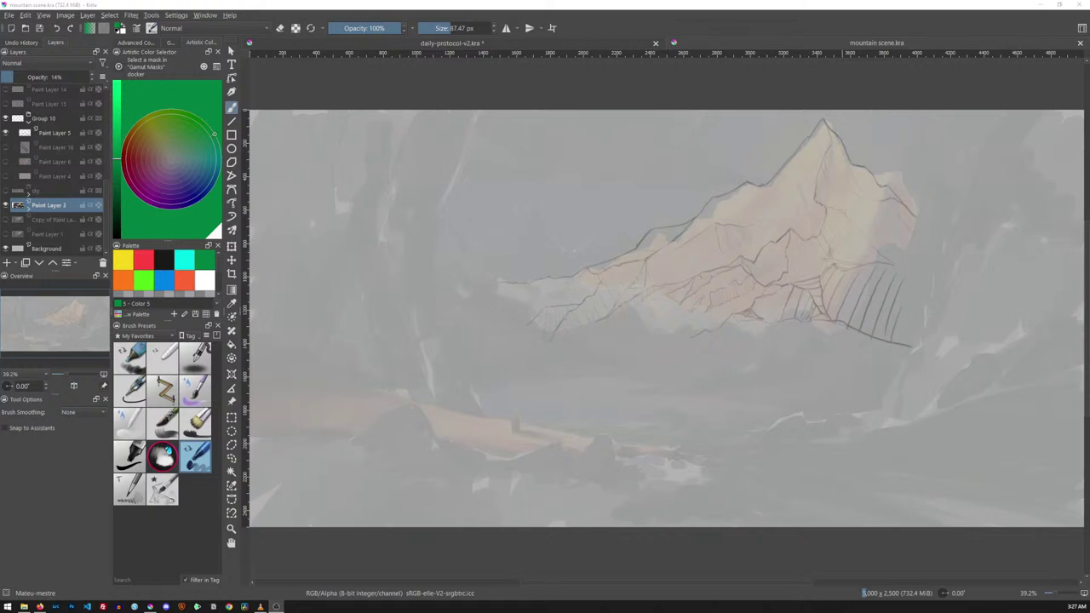
pyautogui.click(163, 259)
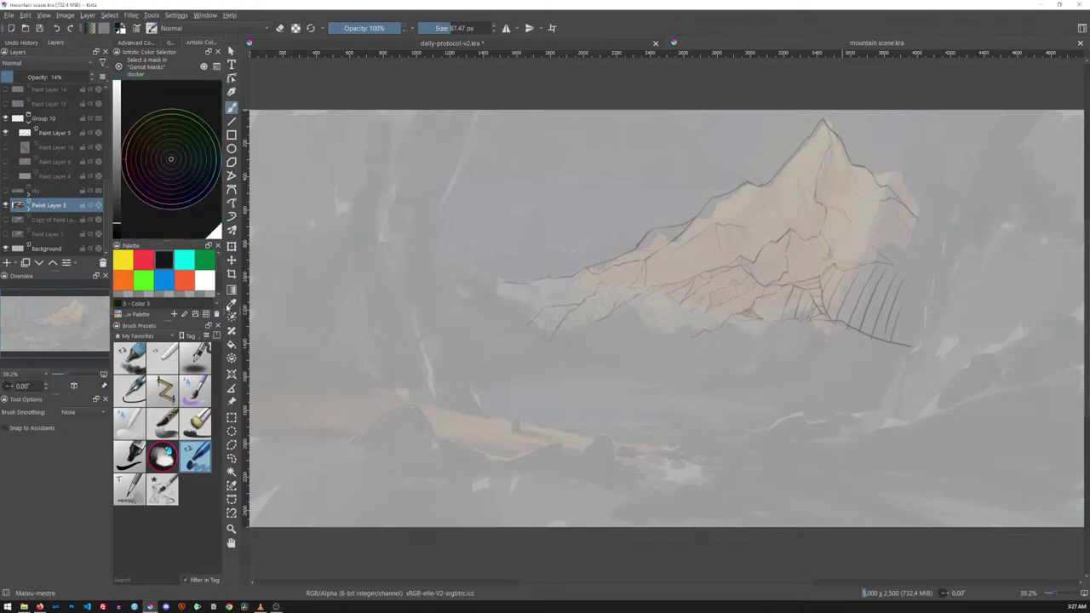
pyautogui.click(164, 489)
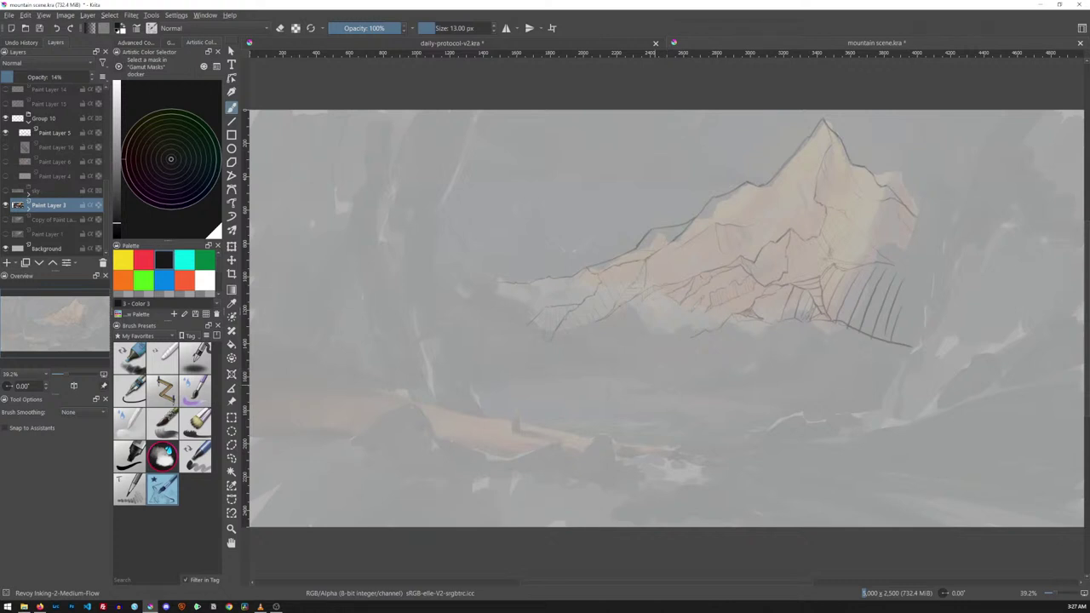
pyautogui.hotkey('ctrl', 's')
# Set the opacity of Paint Layer 5 in Group 10 to 100% and undo a trial stroke below the mountain
pyautogui.click(65, 136)
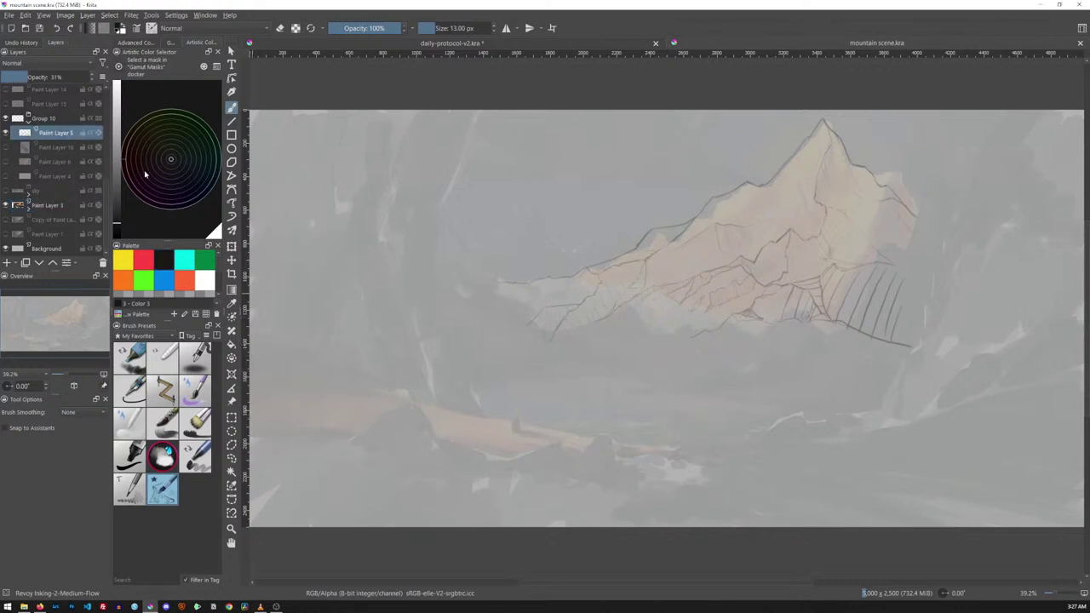
pyautogui.hotkey('ctrl', 'z')
pyautogui.scroll(2, 12, 162)
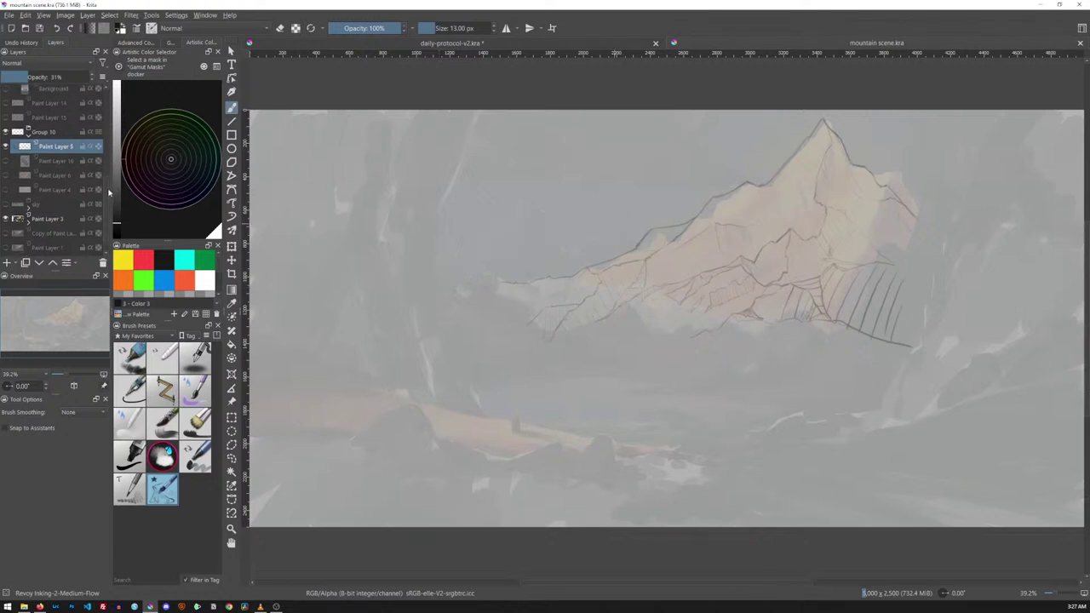
pyautogui.click(6, 156)
pyautogui.click(6, 156)
pyautogui.moveTo(34, 83); pyautogui.dragTo(104, 79)
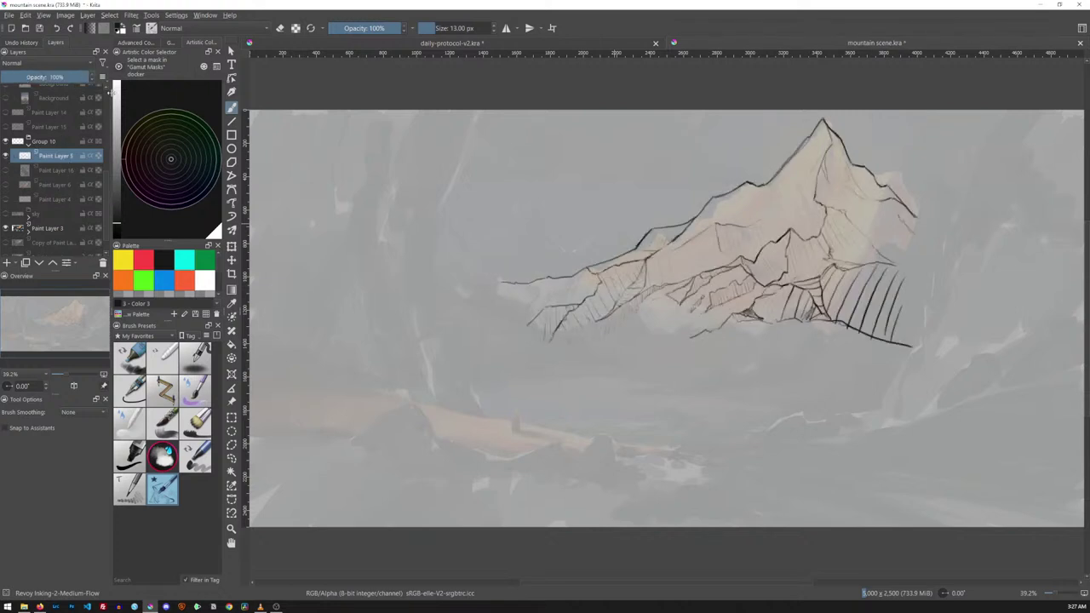
pyautogui.moveTo(478, 400)
pyautogui.mouseDown()
pyautogui.moveTo(521, 375)
pyautogui.moveTo(559, 392)
pyautogui.mouseUp()
pyautogui.hotkey('ctrl', 'z')
# Hide Group 10, Paint Layer 3, and the ref and artists groups so only the Background shows, and collapse Group 10
pyautogui.scroll(-2, 105, 195)
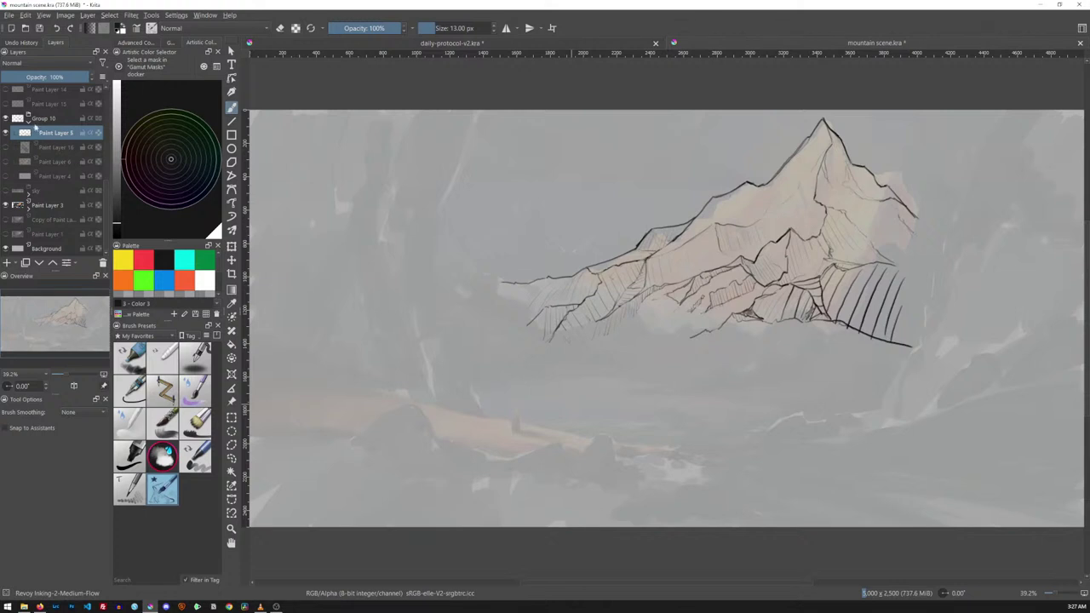
pyautogui.click(6, 119)
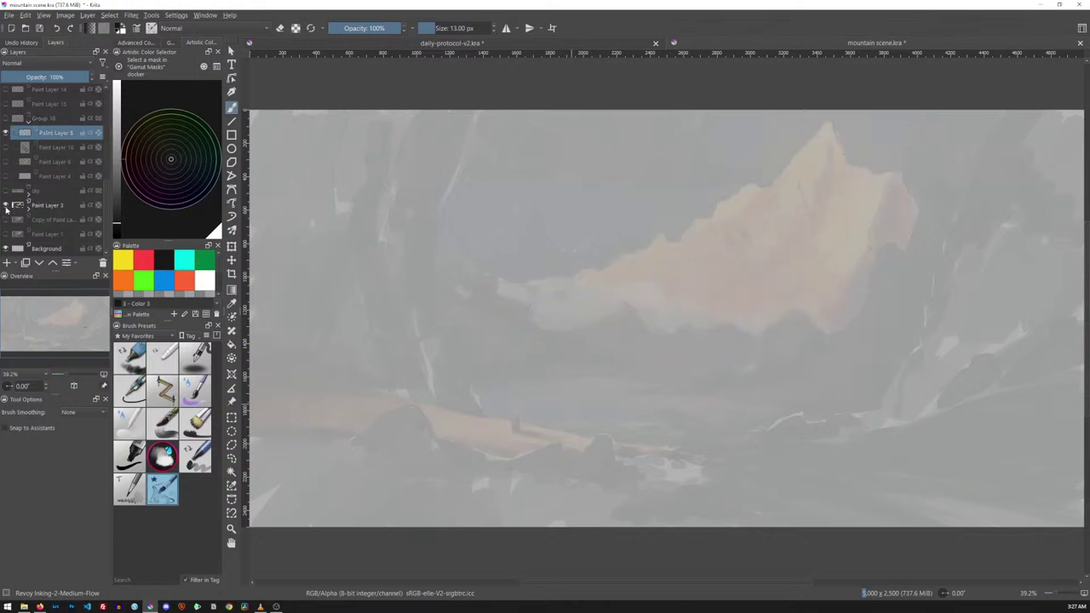
pyautogui.click(6, 205)
pyautogui.moveTo(104, 208); pyautogui.dragTo(107, 119)
pyautogui.click(29, 119)
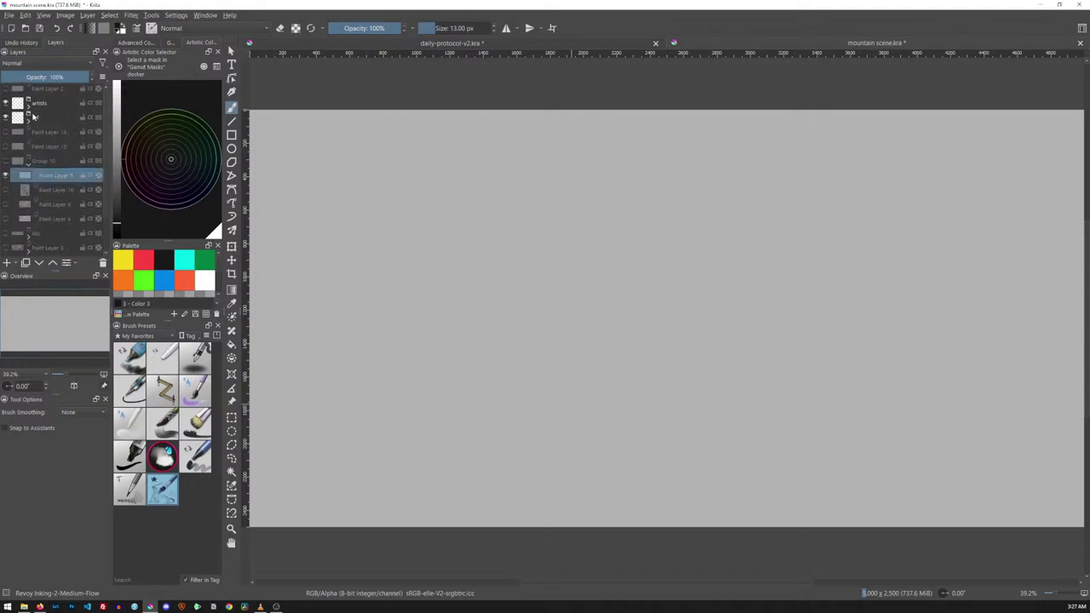
pyautogui.click(6, 118)
pyautogui.click(5, 102)
pyautogui.click(28, 167)
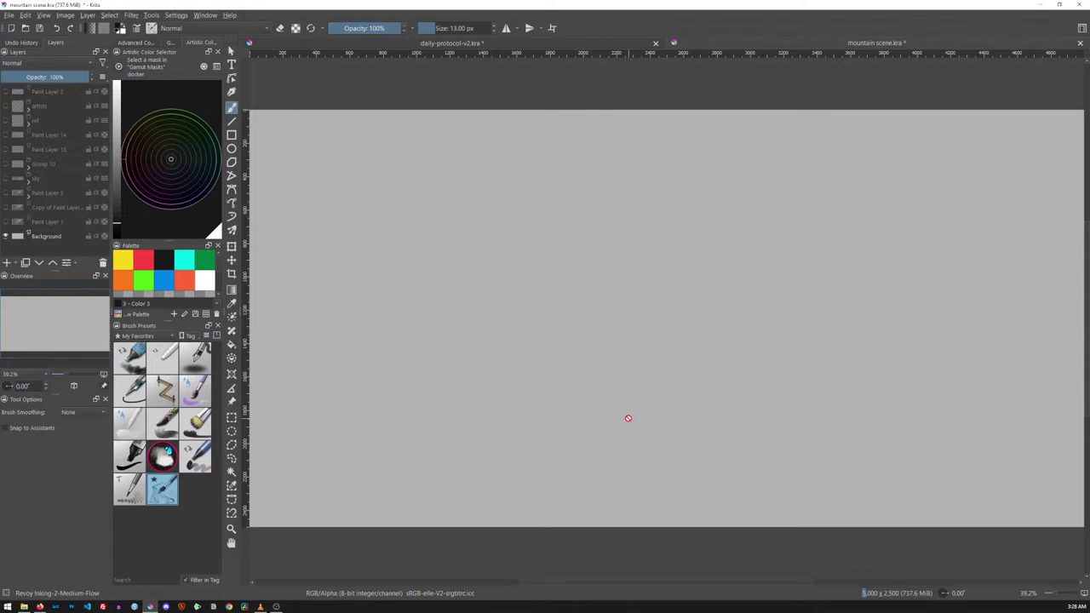
# Show the black-and-white block-in on Paint Layer 1 and make it the active layer
pyautogui.press('-')
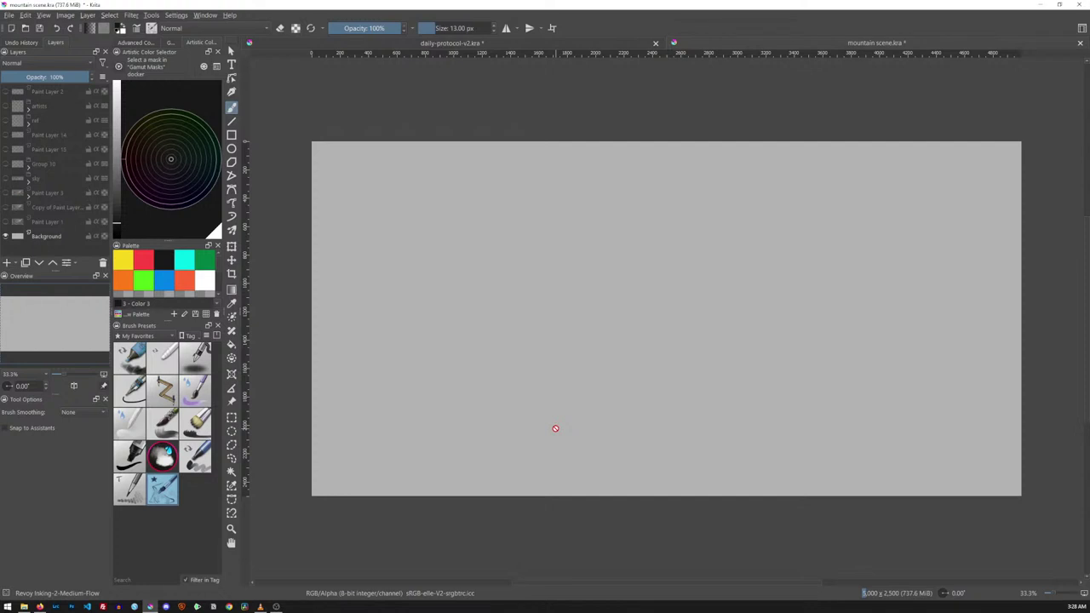
pyautogui.click(6, 222)
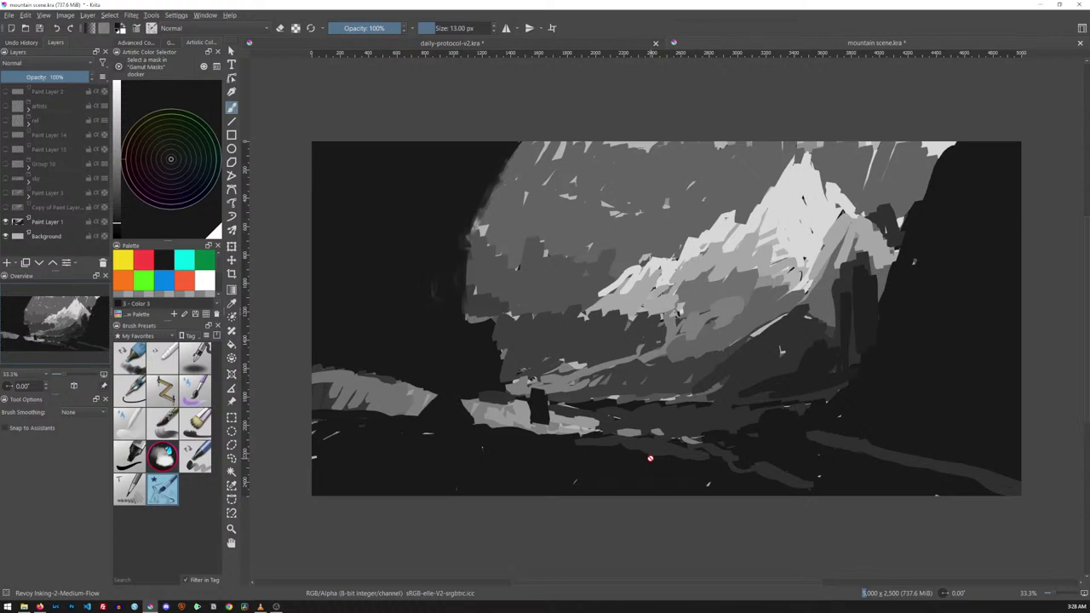
pyautogui.click(66, 223)
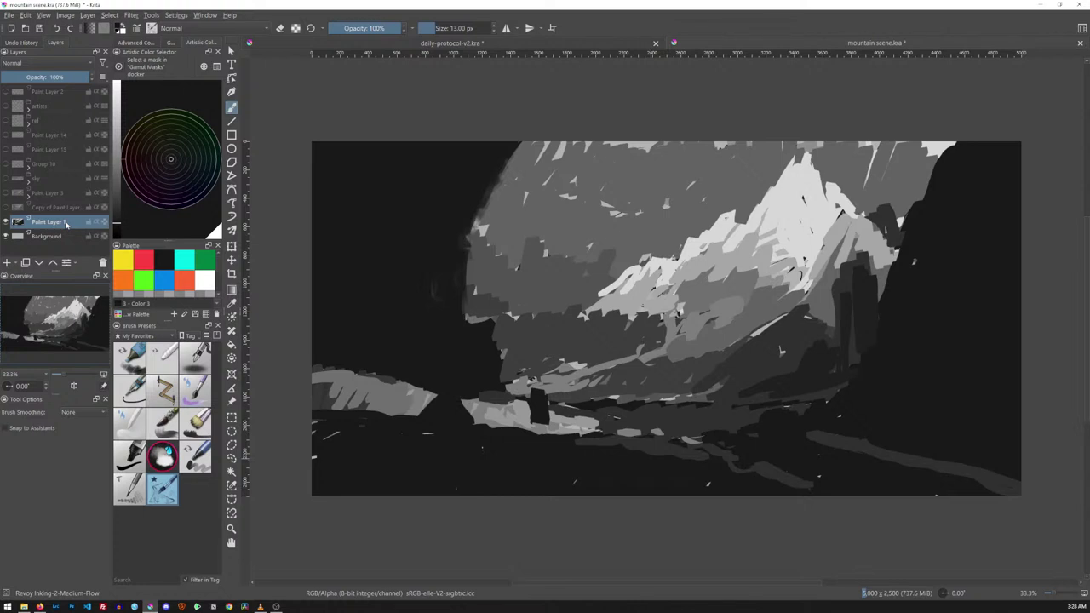
# Try to scale Paint Layer 1 down to a small thumbnail in the upper left corner of the canvas
pyautogui.moveTo(66, 224)
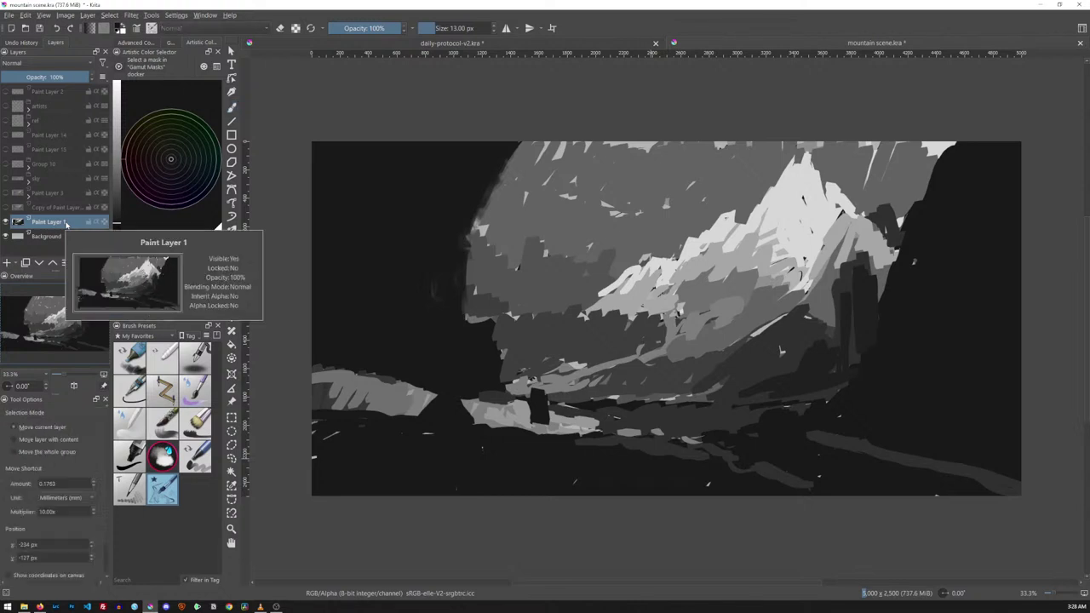
pyautogui.press('t')
pyautogui.hotkey('ctrl', 't')
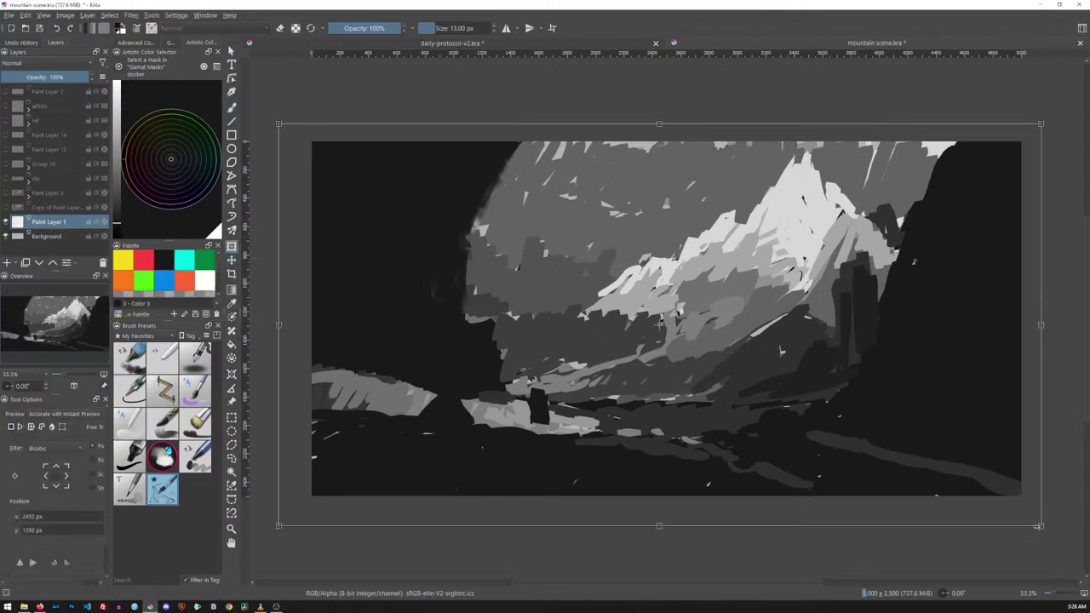
pyautogui.moveTo(1039, 527); pyautogui.dragTo(515, 217)
pyautogui.moveTo(446, 184)
pyautogui.mouseDown()
pyautogui.moveTo(460, 198)
pyautogui.moveTo(459, 188)
pyautogui.mouseUp()
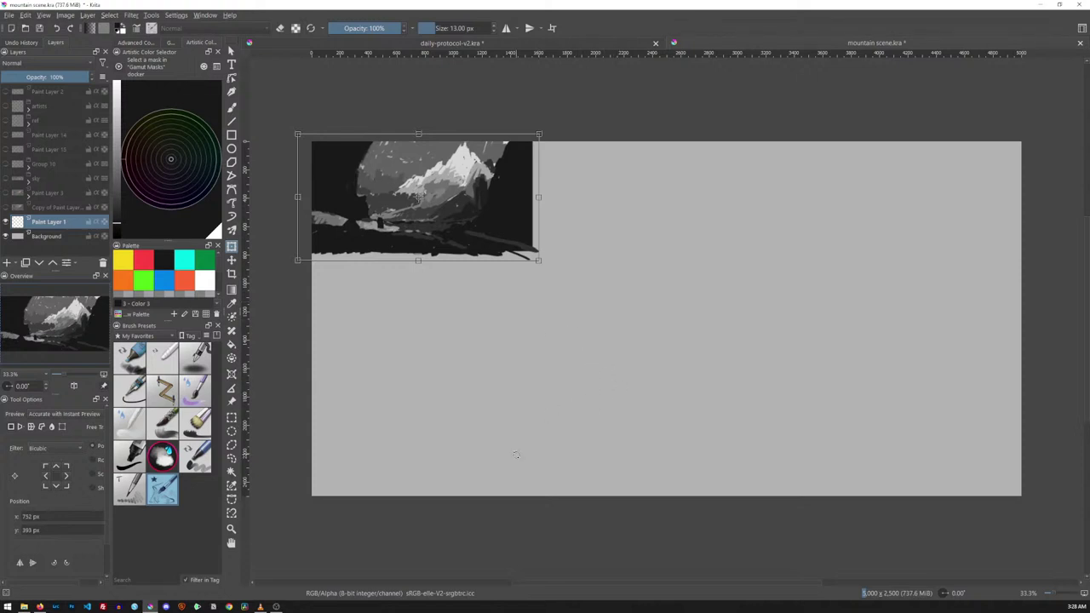
pyautogui.press('Escape')
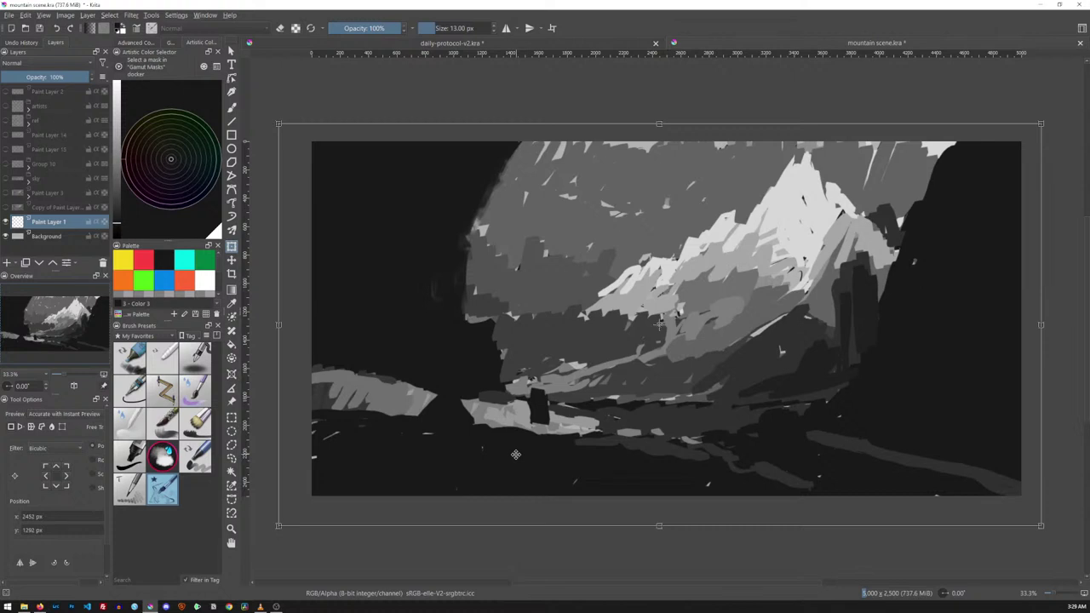
pyautogui.press('Return')
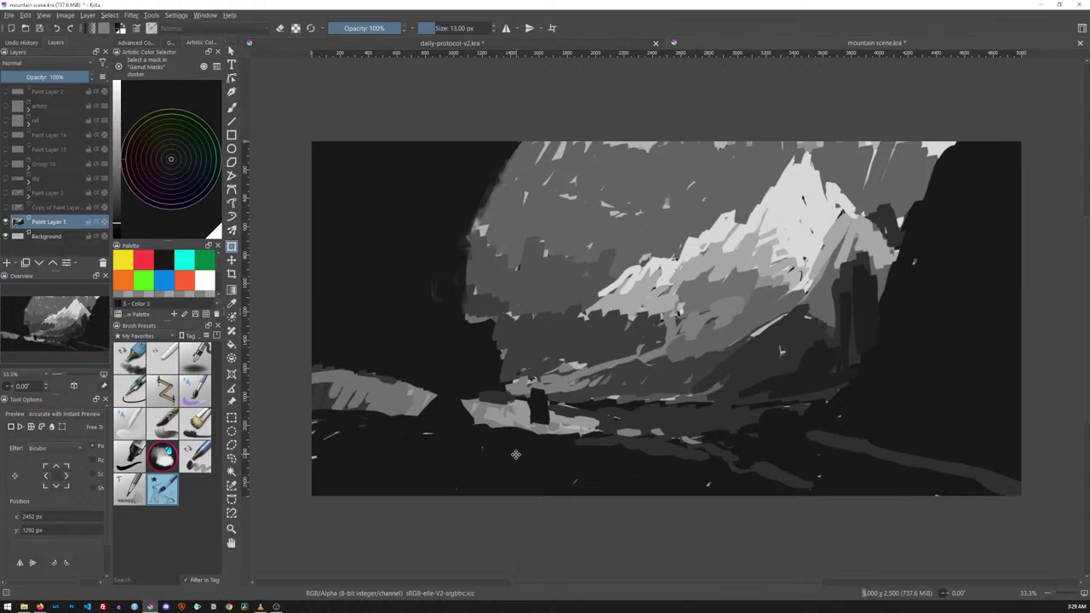
# Show the copy of the paint layer and Paint Layer 3, and examine the masks nested under Paint Layer 3
pyautogui.click(6, 208)
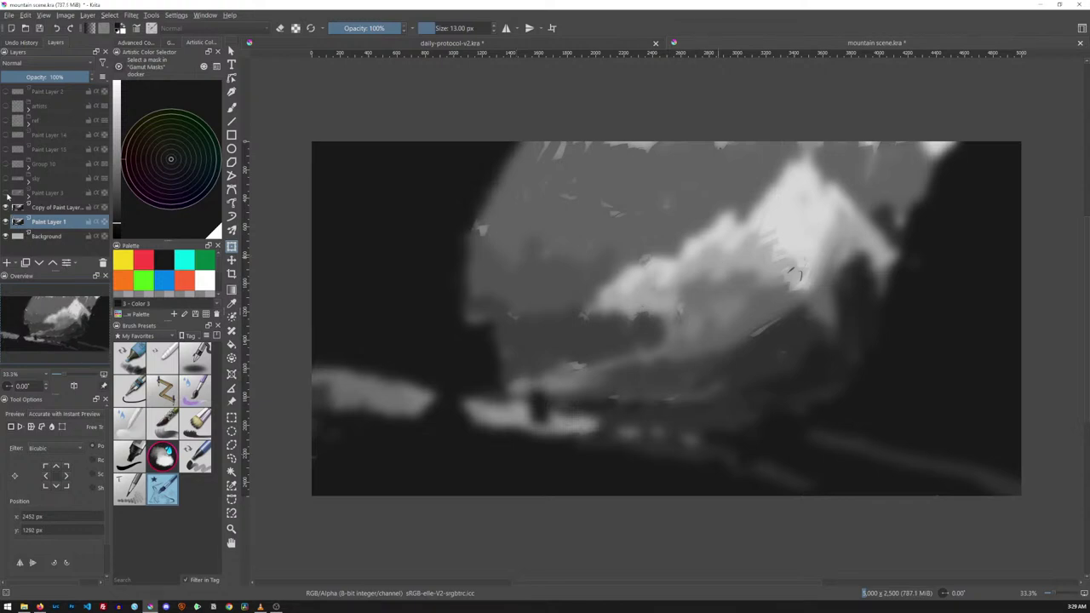
pyautogui.click(6, 193)
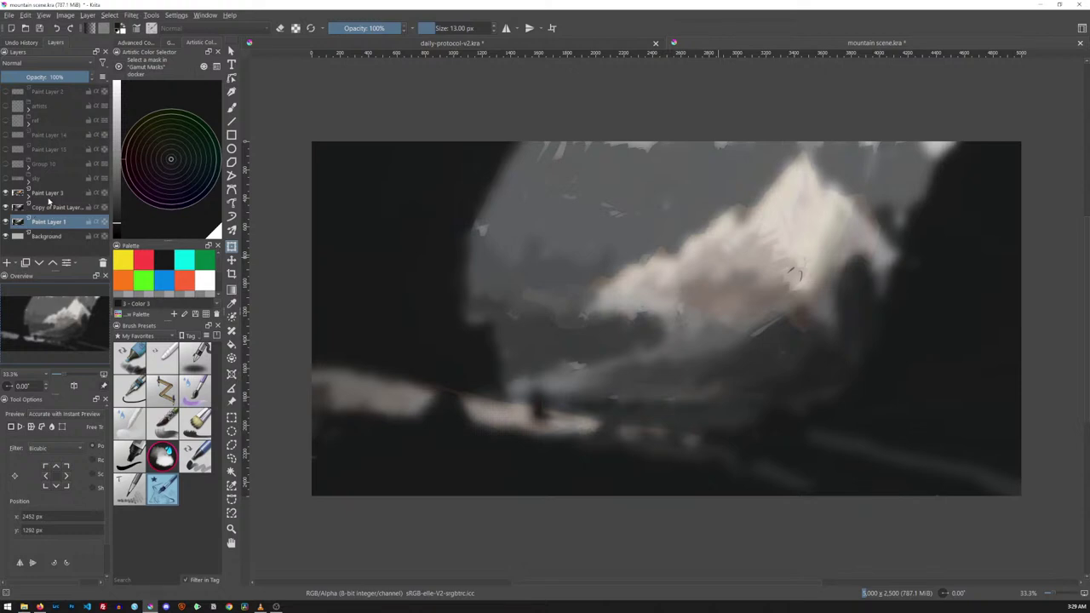
pyautogui.click(28, 194)
pyautogui.click(60, 195)
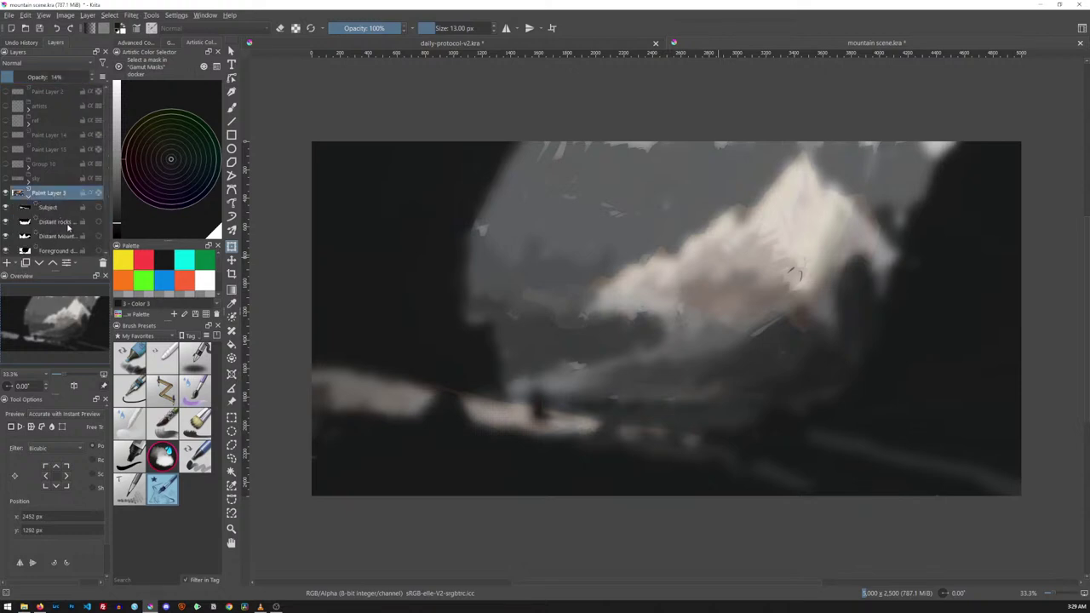
pyautogui.scroll(-4, 104, 235)
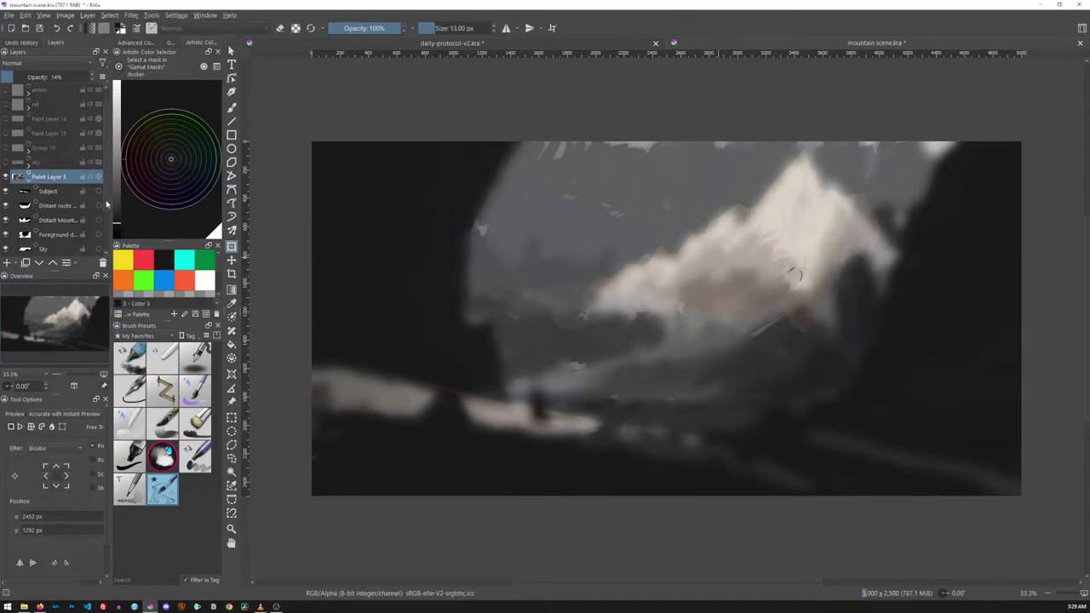
pyautogui.scroll(2, 108, 225)
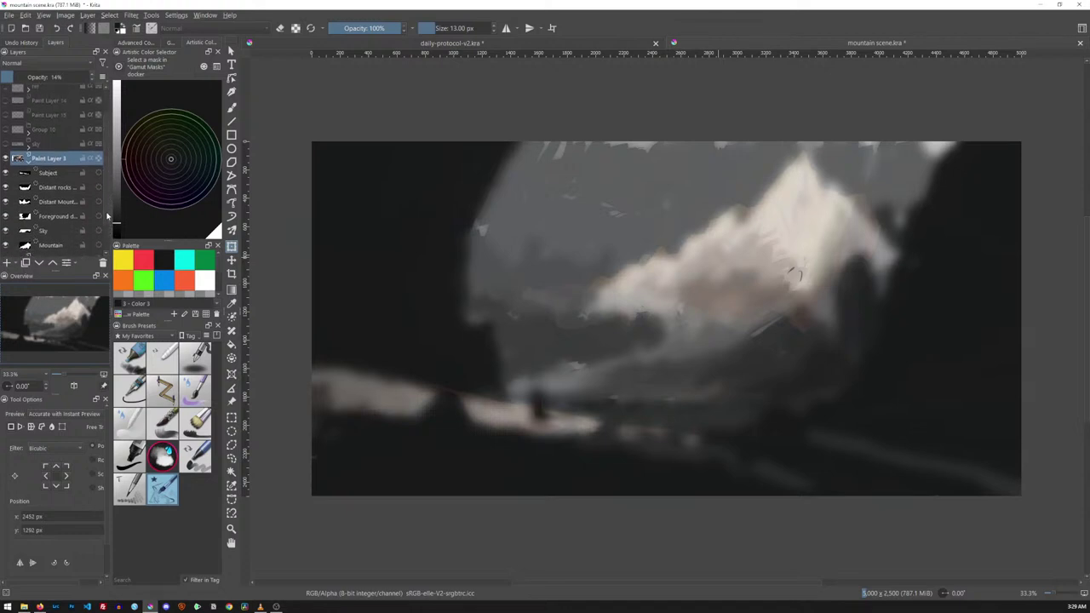
pyautogui.scroll(-1, 107, 217)
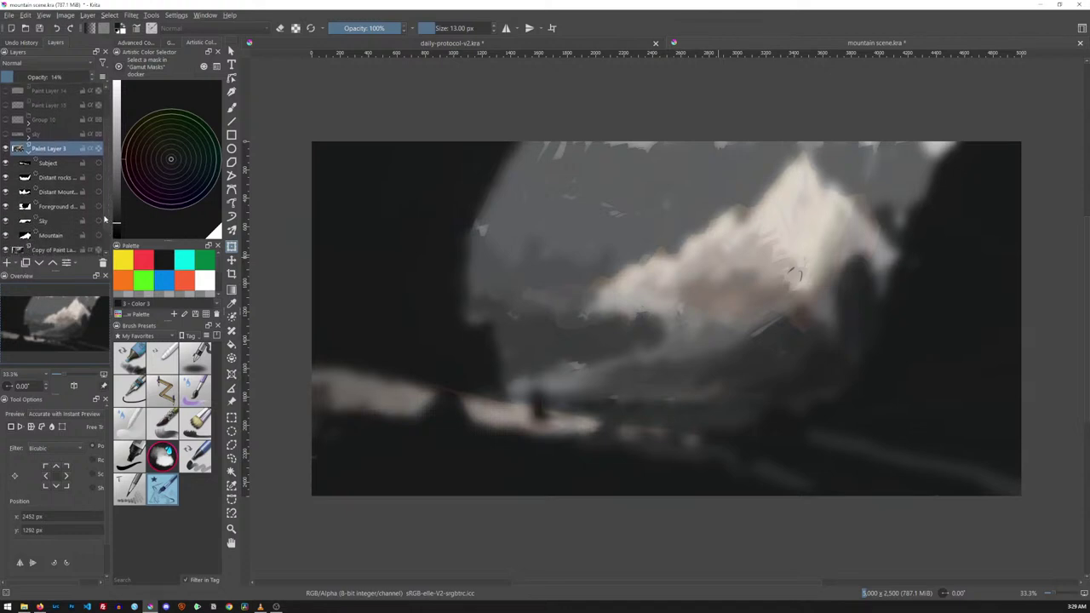
pyautogui.moveTo(40, 165)
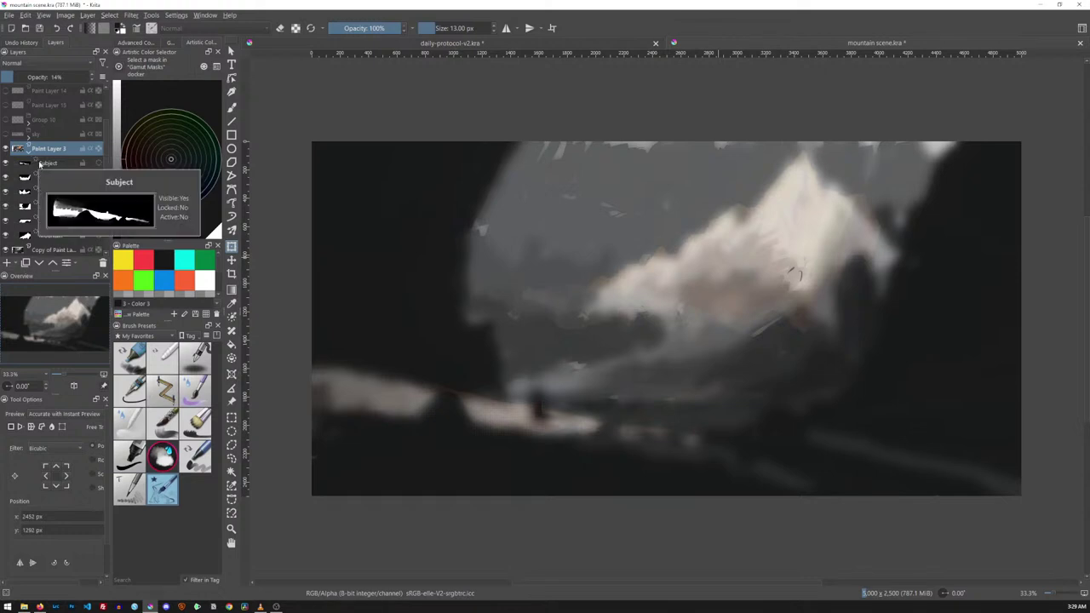
pyautogui.click(28, 154)
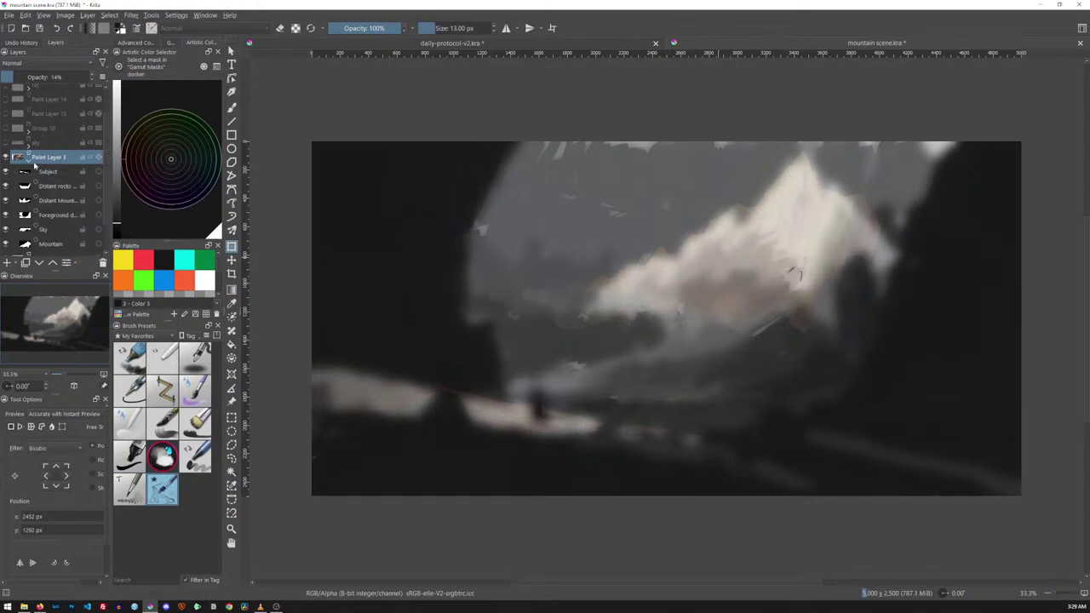
# Hide Paint Layer 3 and the copied paint layer, and show the Group 10 line sketch over Paint Layer 1
pyautogui.click(7, 193)
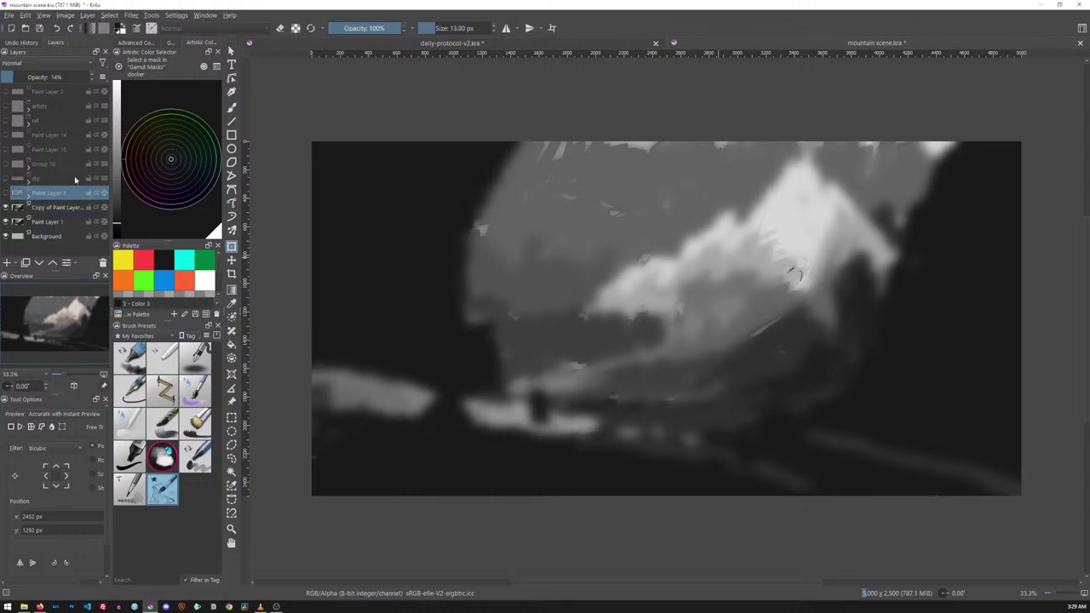
pyautogui.click(6, 163)
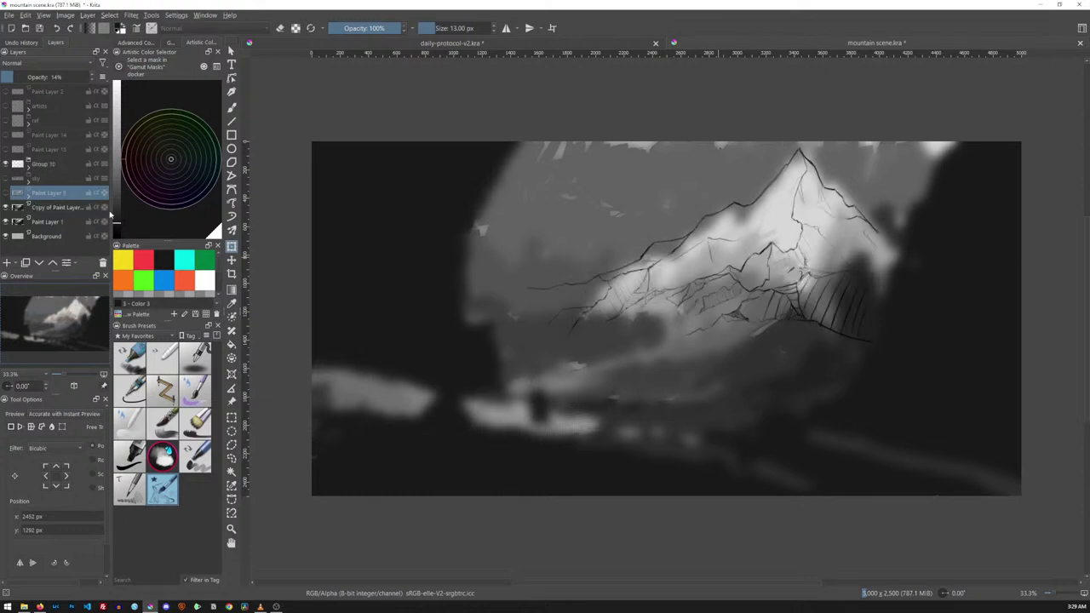
pyautogui.click(7, 222)
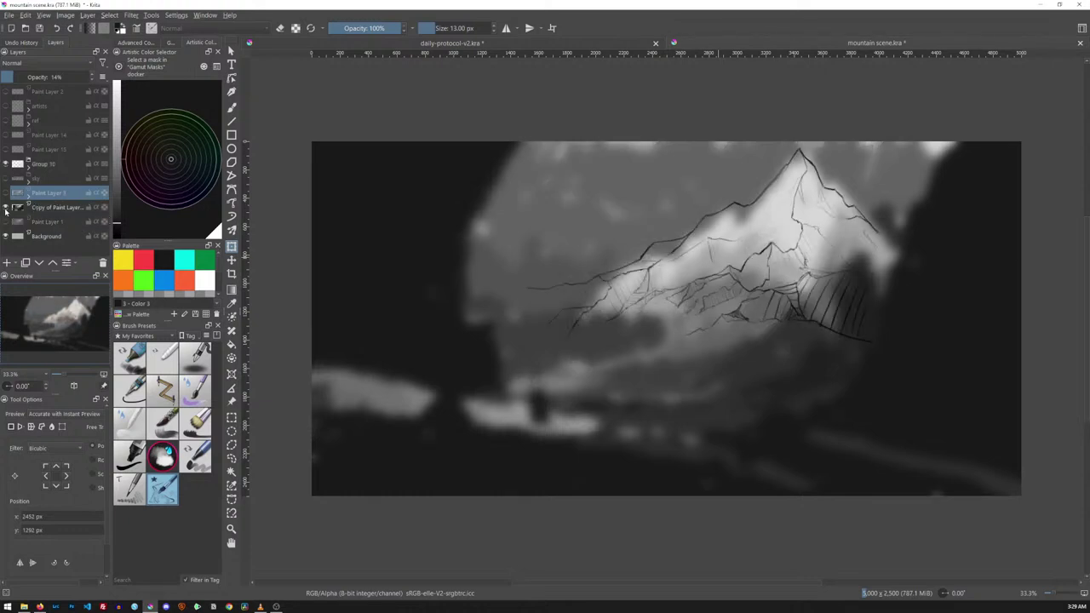
pyautogui.click(6, 208)
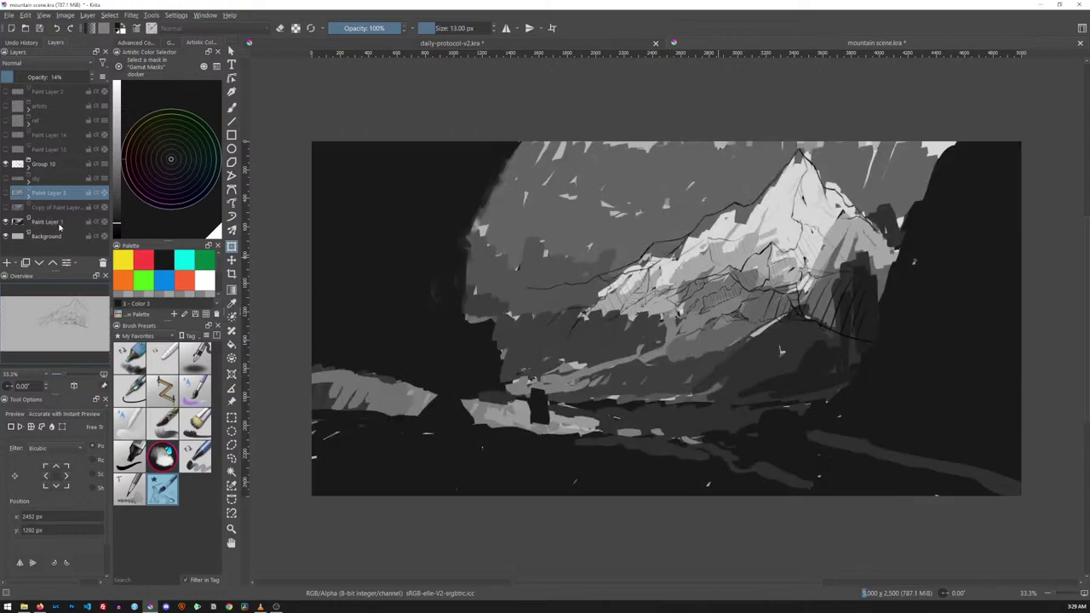
# Lower the opacity of Paint Layer 1 to 14% and return to the freehand brush
pyautogui.click(61, 223)
pyautogui.moveTo(82, 81); pyautogui.dragTo(14, 81)
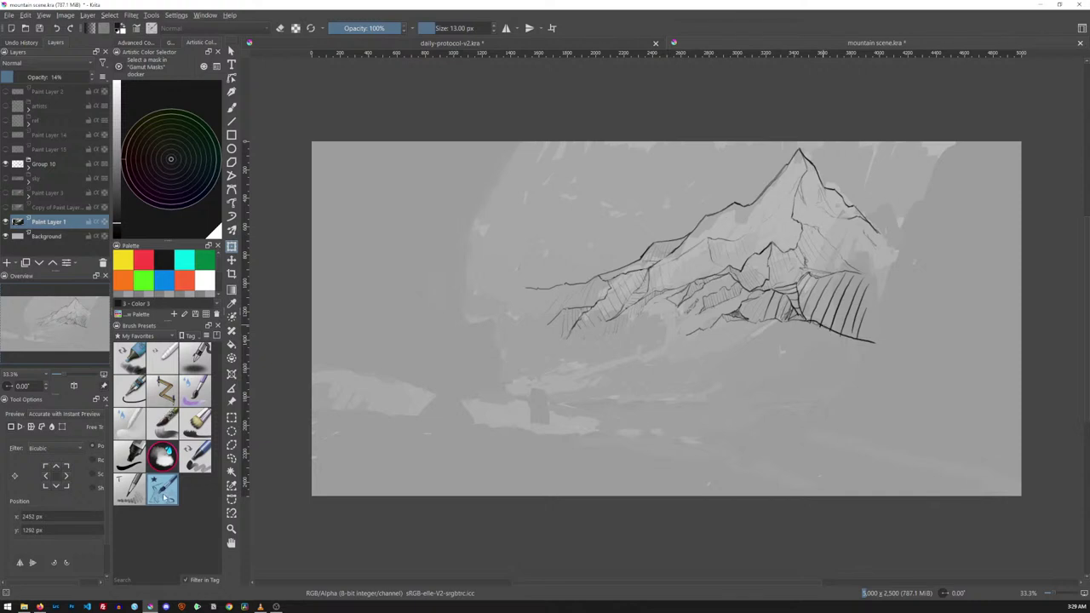
pyautogui.press('b')
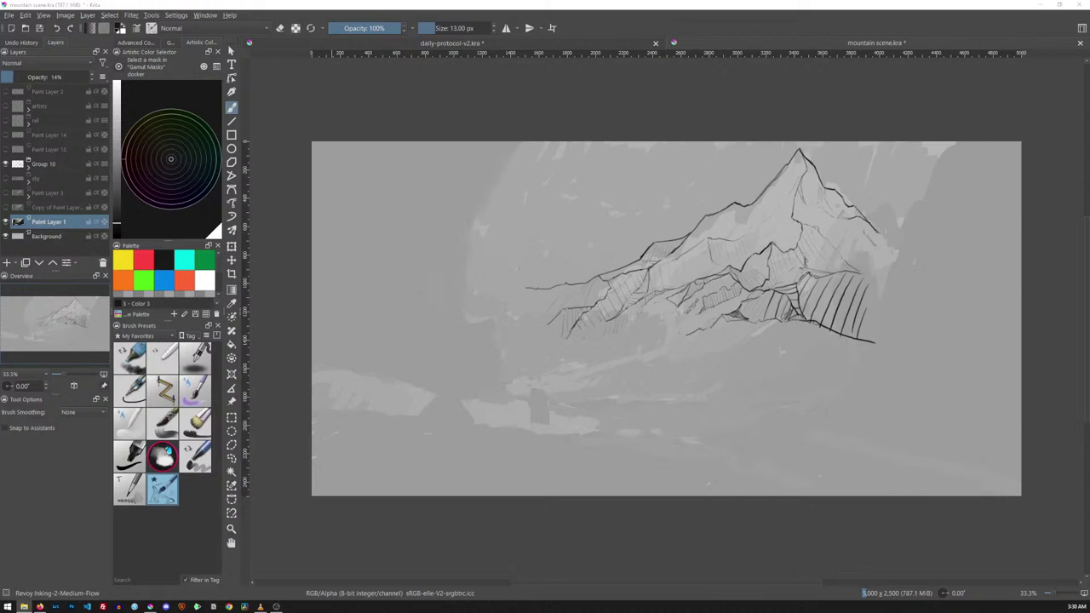
# Switch to File Explorer, open the Art Screen Saver folder in 04 Archive, enlarge the window and browse the artwork thumbnails
pyautogui.moveTo(706, 5); pyautogui.dragTo(620, 104)
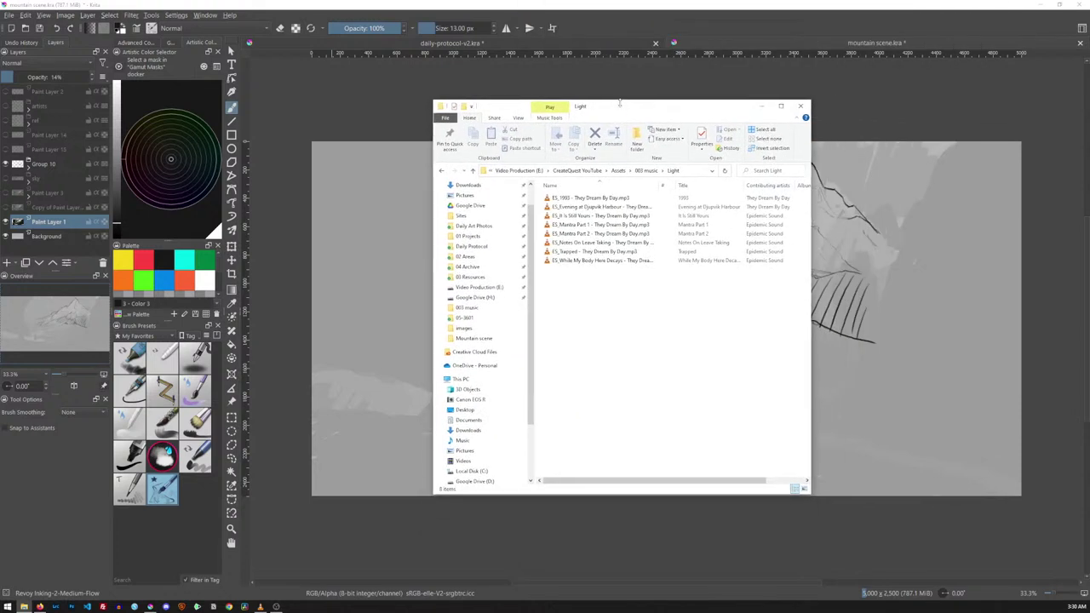
pyautogui.click(469, 267)
pyautogui.click(474, 277)
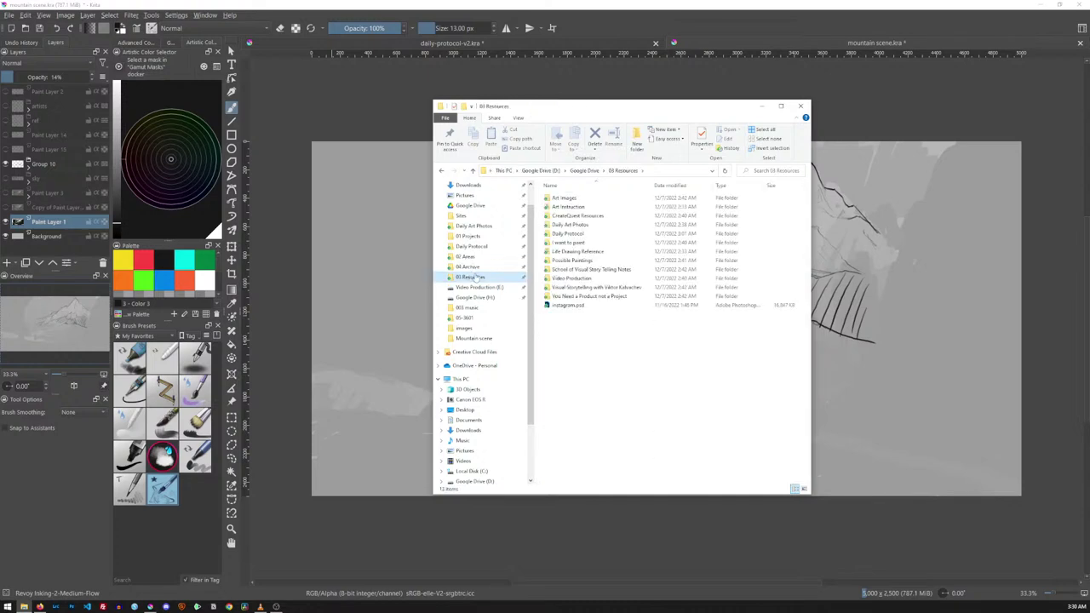
pyautogui.click(471, 267)
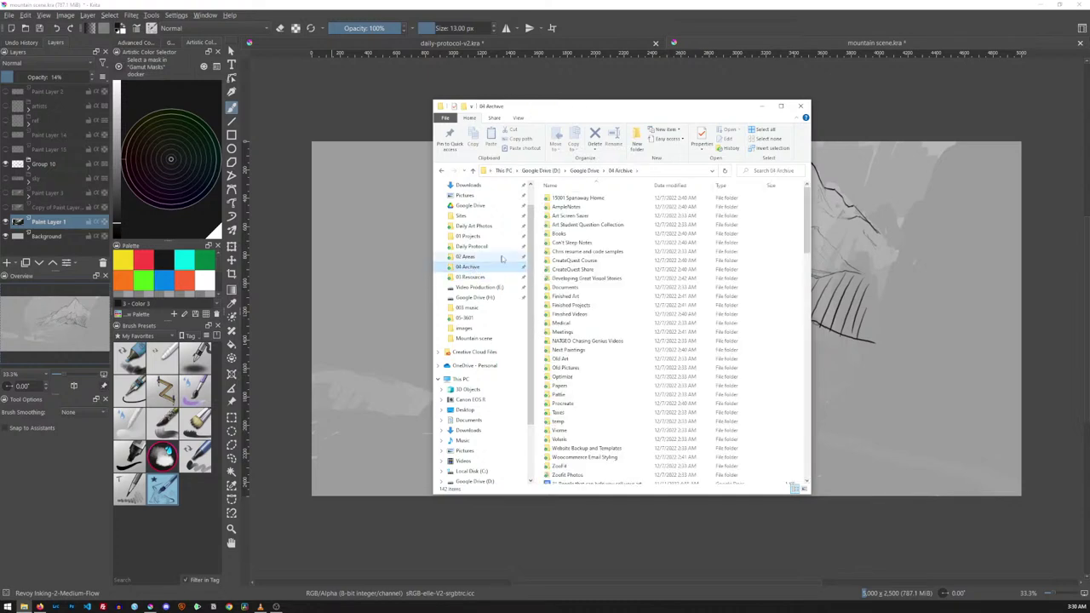
pyautogui.doubleClick(569, 218)
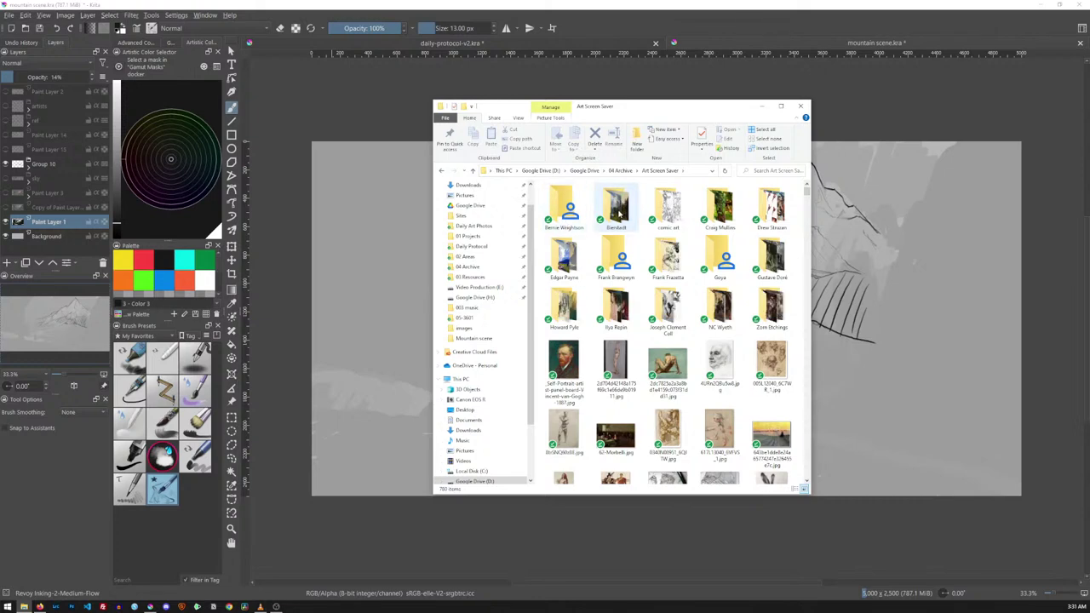
pyautogui.moveTo(431, 100); pyautogui.dragTo(211, 53)
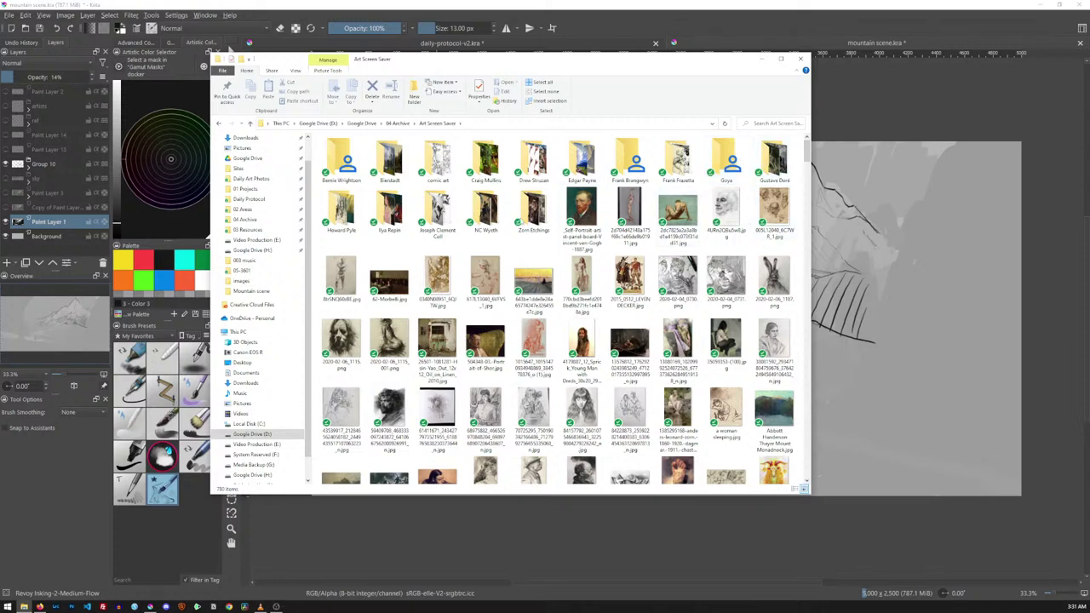
pyautogui.scroll(-10, 545, 341)
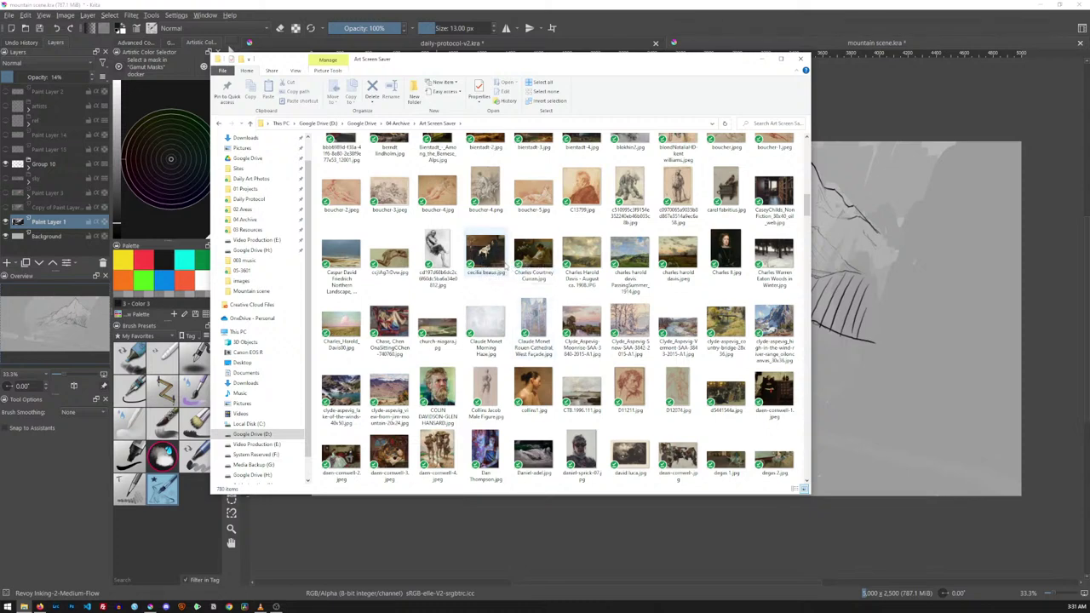
# View cecilia beaux.jpg in the image viewer, reduce the viewer to a smaller, narrower window, and close it
pyautogui.click(494, 249)
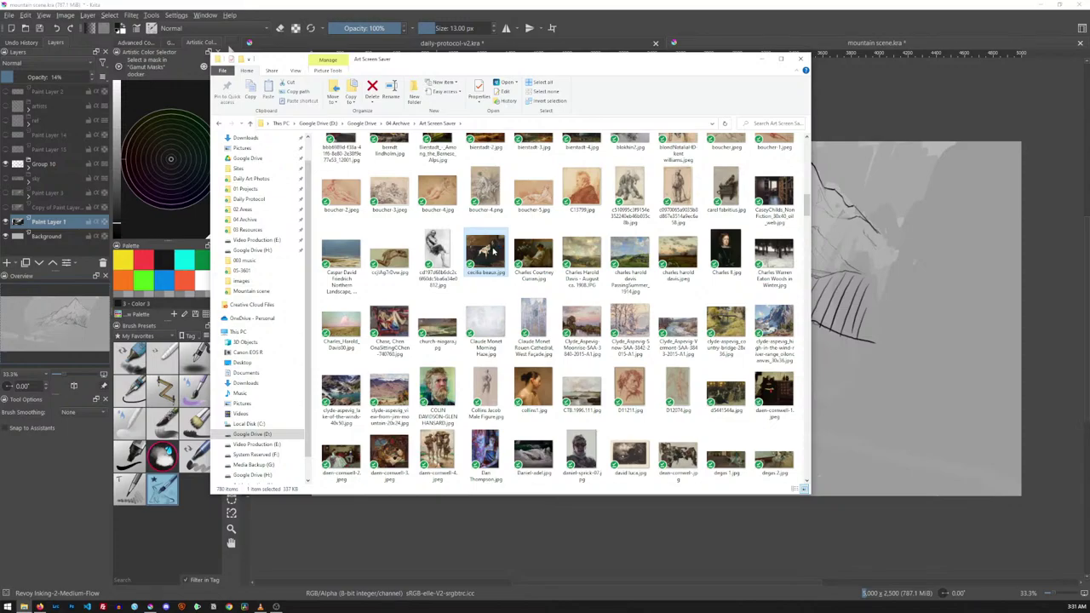
pyautogui.doubleClick(493, 249)
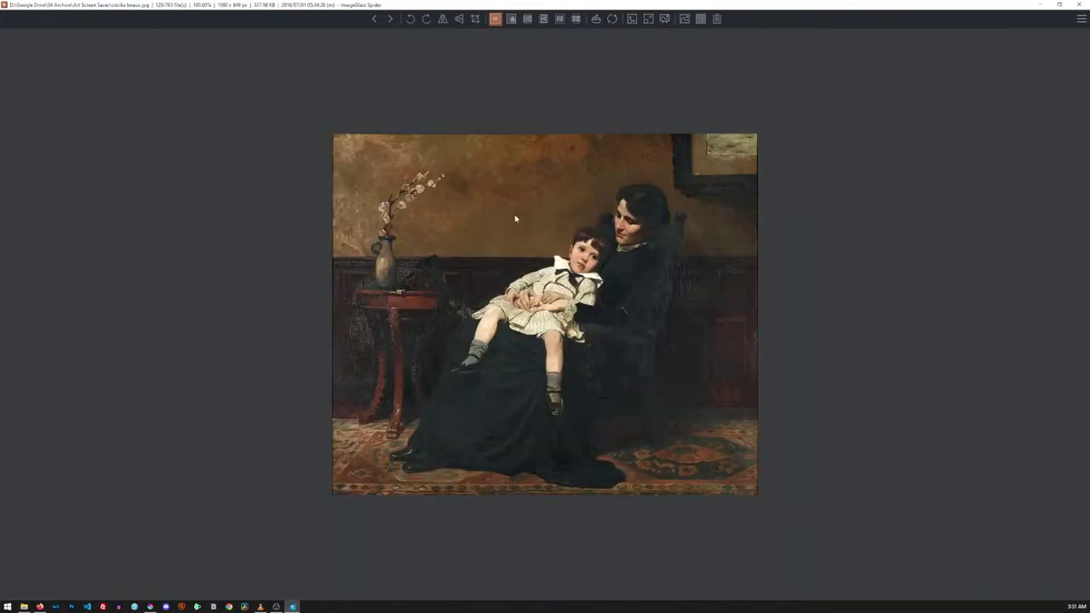
pyautogui.press('Escape')
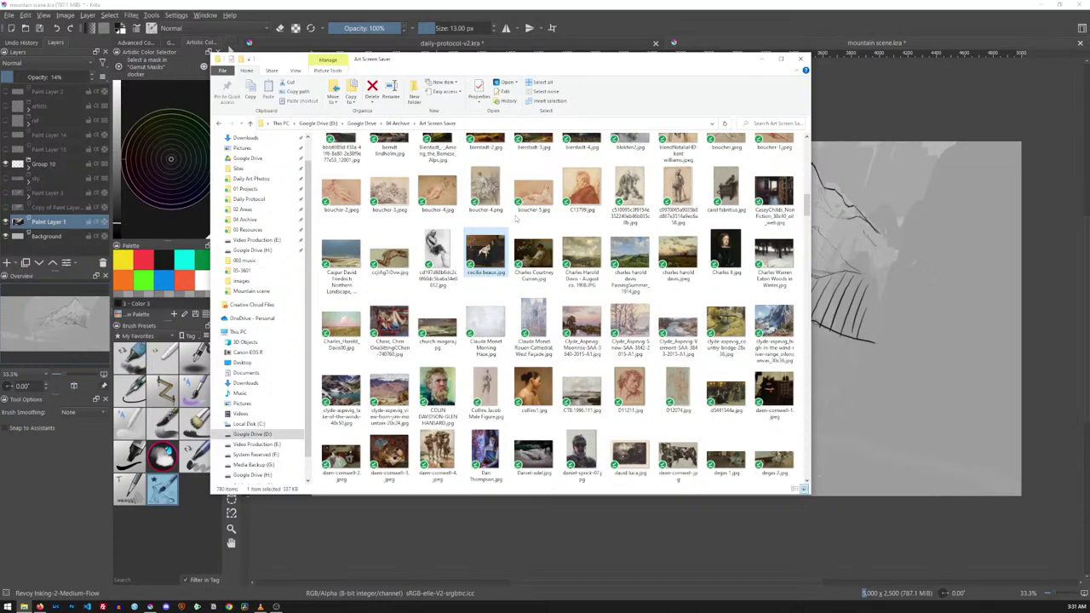
pyautogui.doubleClick(493, 248)
pyautogui.doubleClick(805, 9)
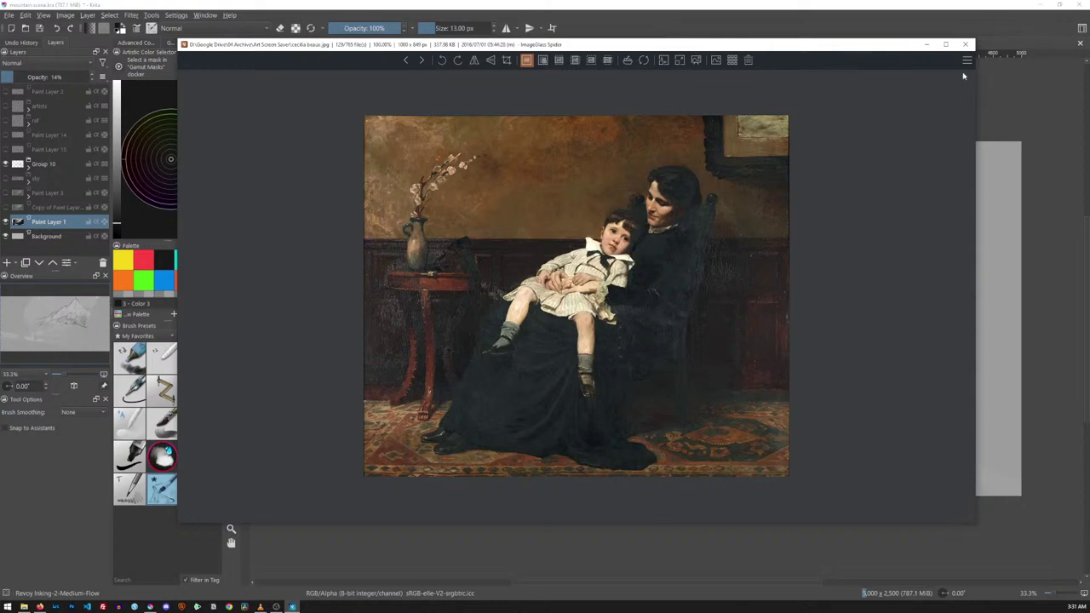
pyautogui.moveTo(975, 105); pyautogui.dragTo(730, 105)
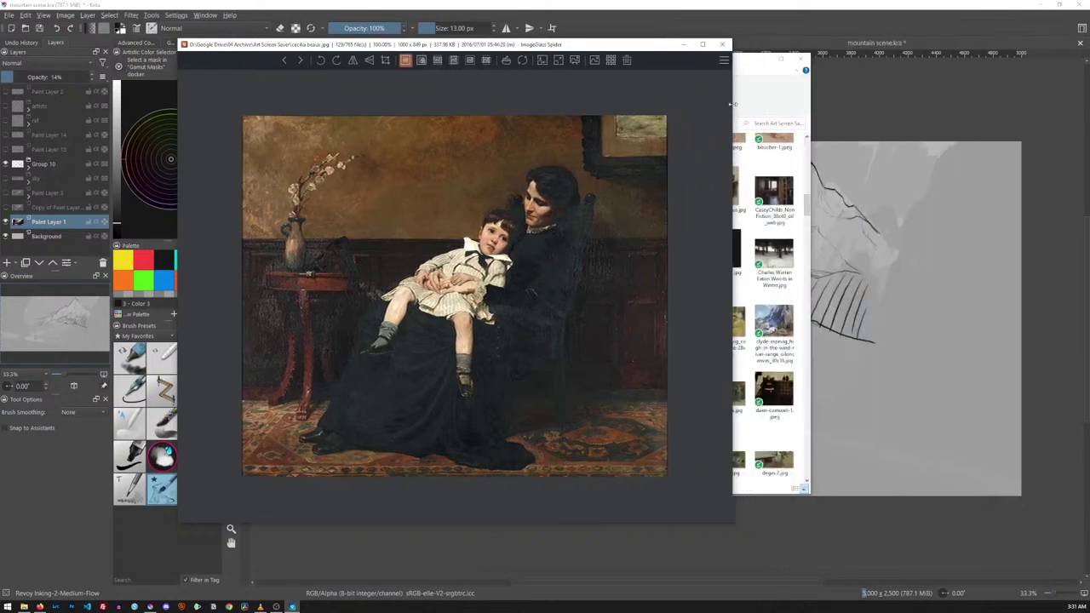
pyautogui.click(721, 44)
# Open the Bierstadt folder within Art Screen Saver and enlarge its thumbnails
pyautogui.scroll(3, 548, 324)
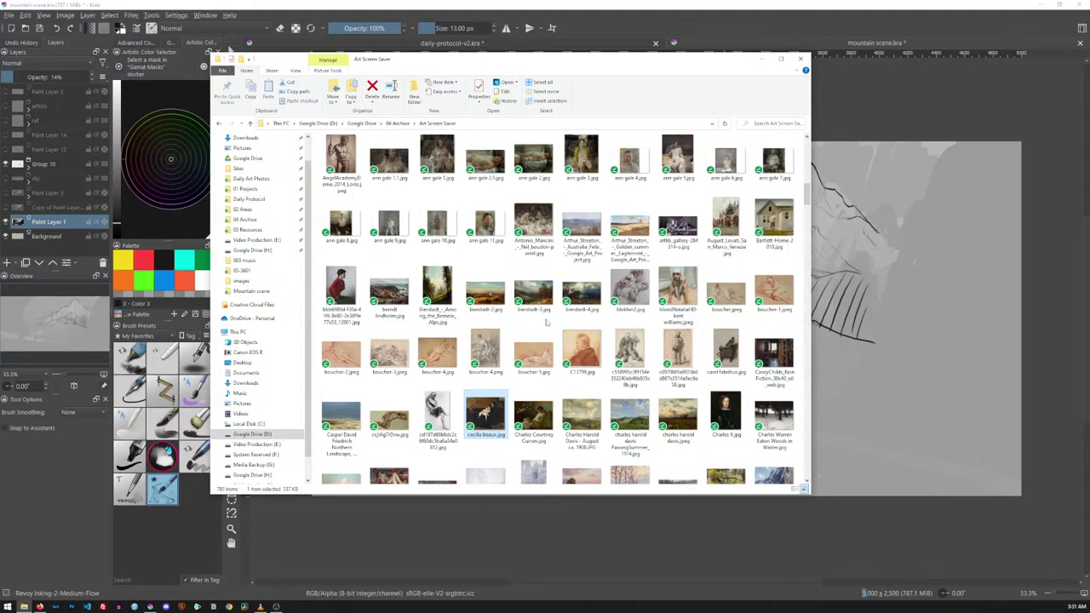
pyautogui.scroll(3, 547, 322)
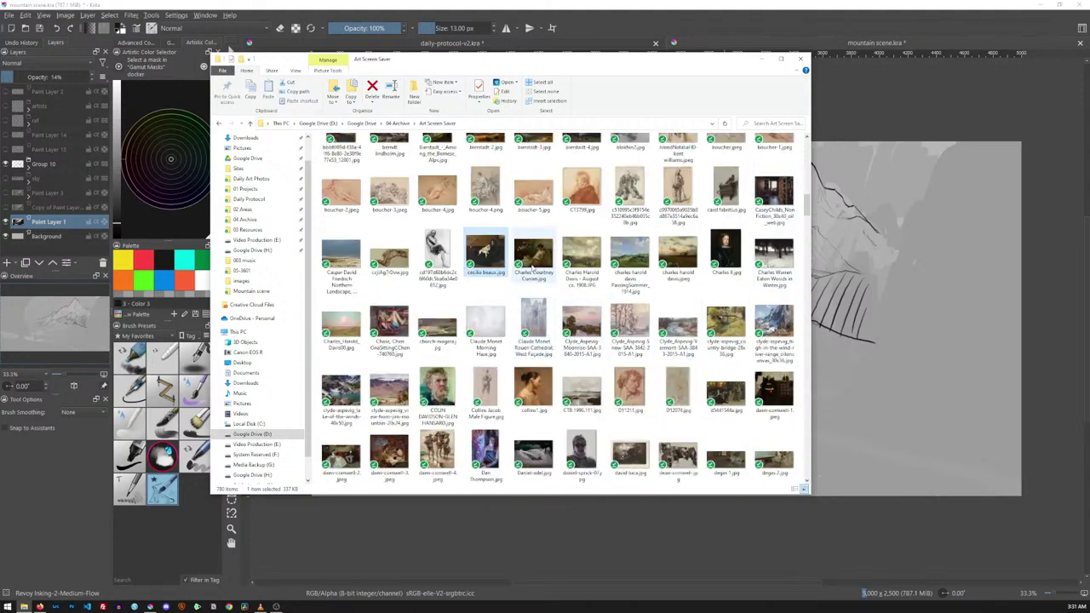
pyautogui.scroll(3, 532, 269)
pyautogui.scroll(5, 532, 269)
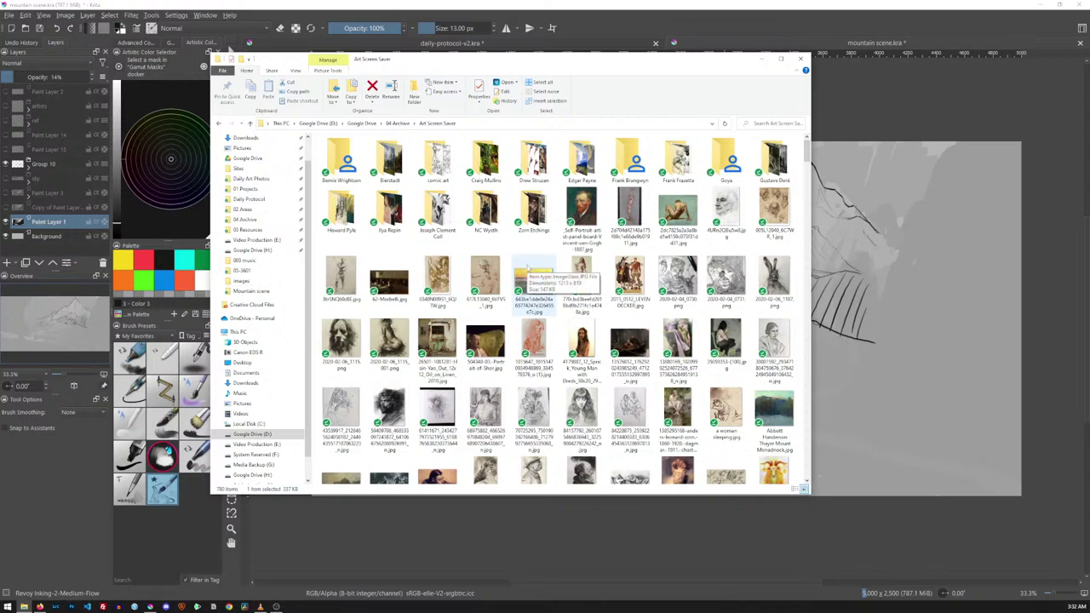
pyautogui.doubleClick(394, 160)
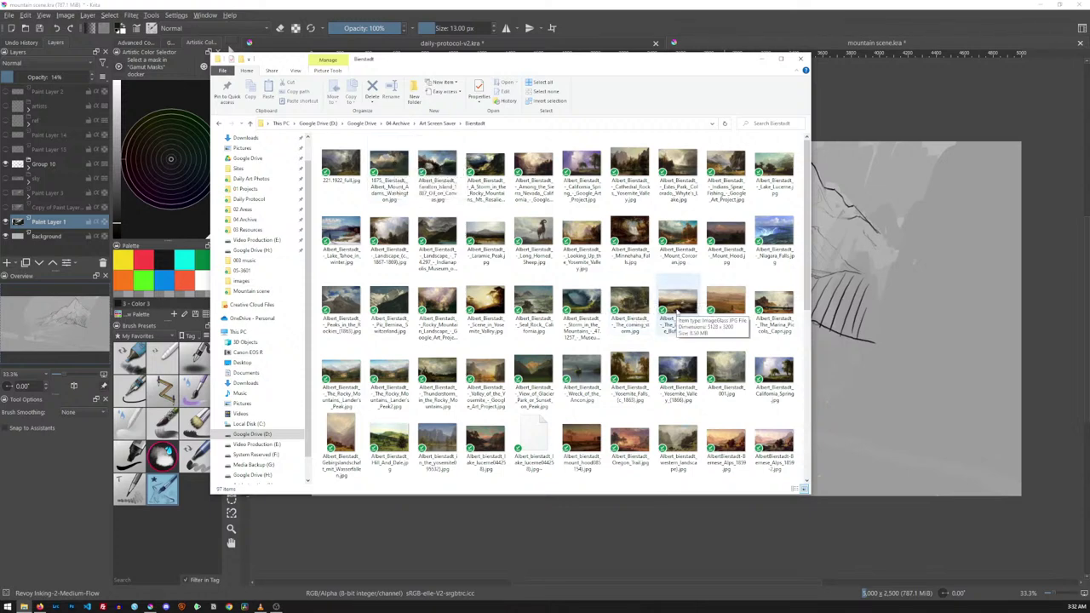
pyautogui.keyDown('ctrl'); pyautogui.scroll(1, 672, 308); pyautogui.keyUp('ctrl')
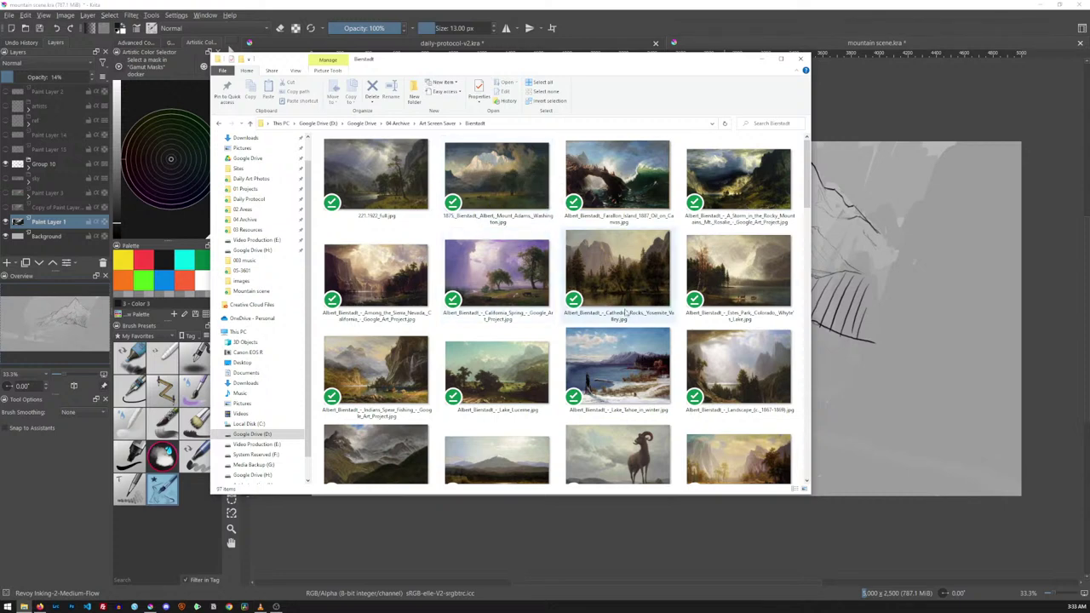
# View Bierstadt's A Storm in the Rocky Mountains, Mt. Rosalie and step forward through the paintings to Indians Spear Fishing
pyautogui.click(743, 185)
pyautogui.doubleClick(743, 185)
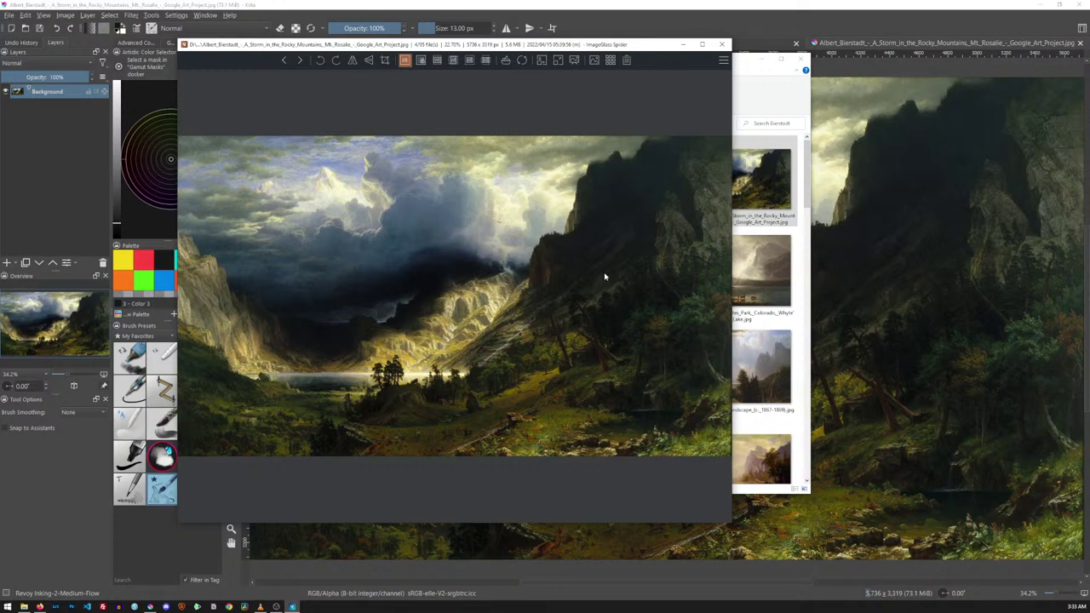
pyautogui.press('Right')
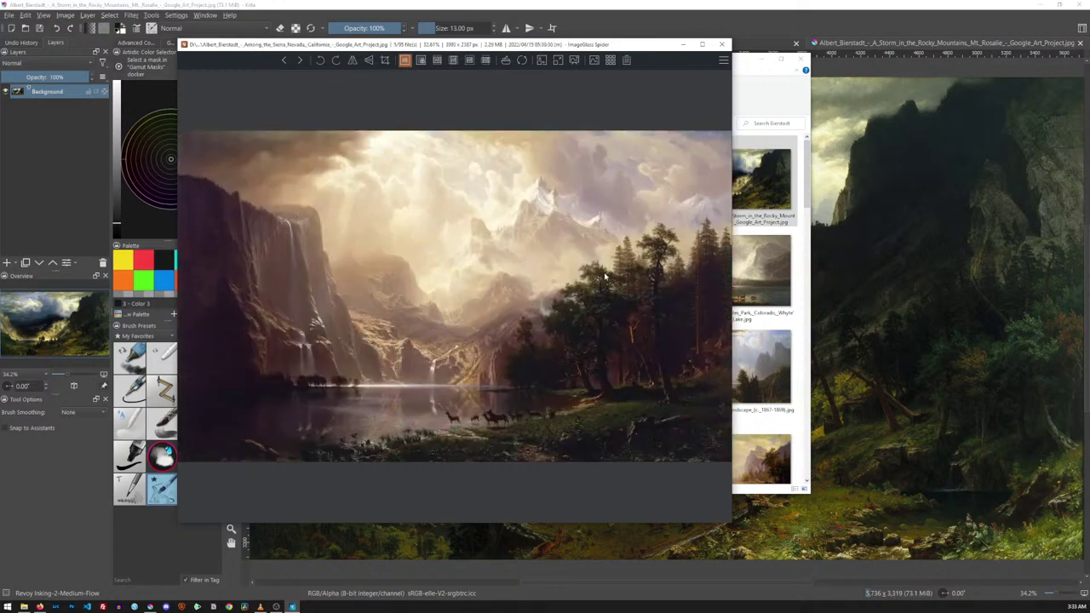
pyautogui.press('Right')
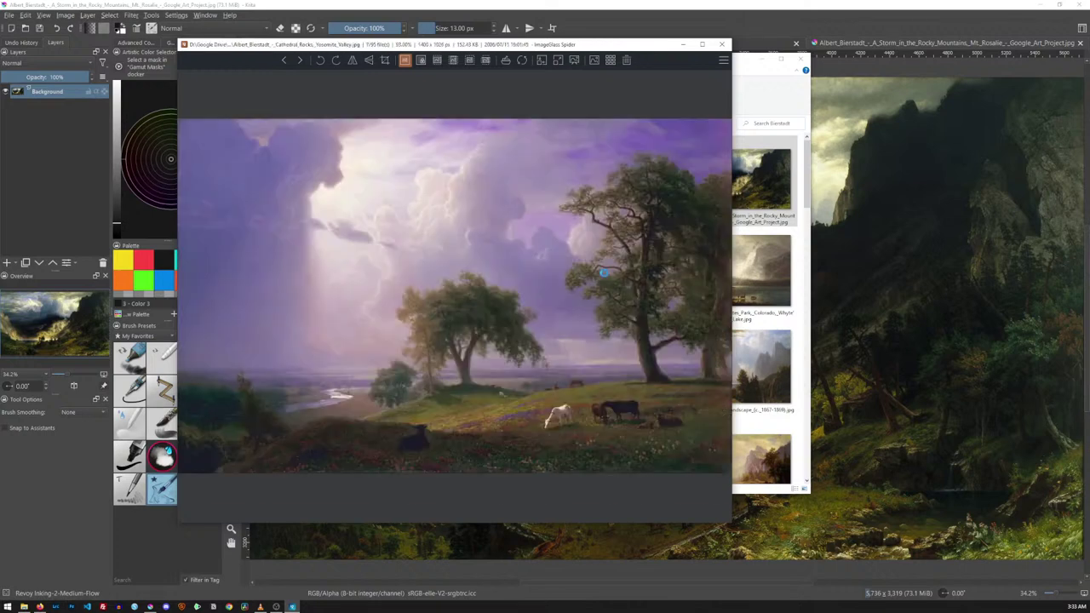
pyautogui.press('Right')
pyautogui.press('Right')
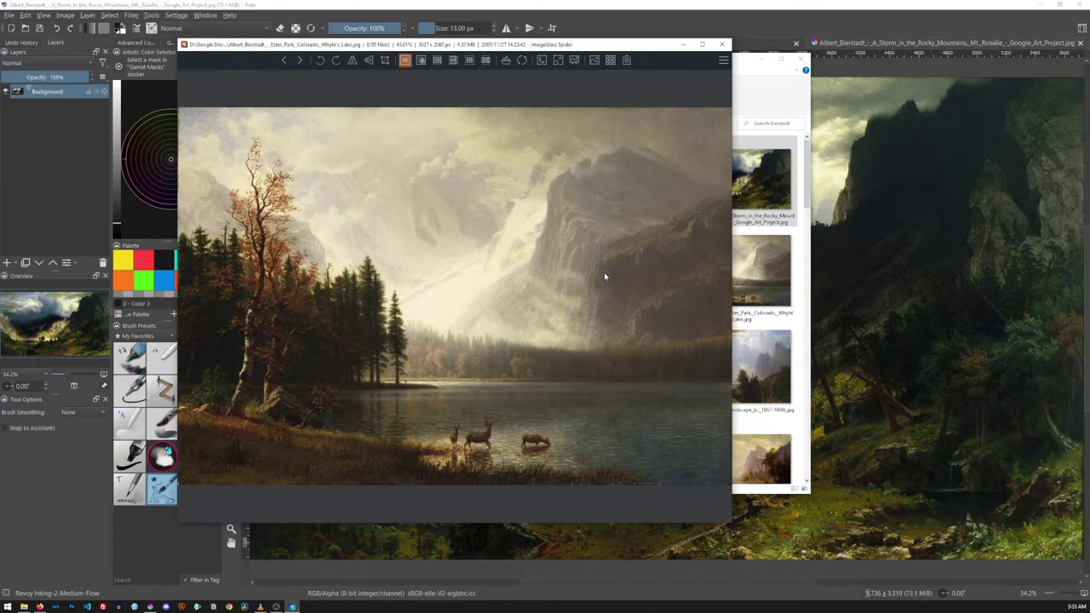
pyautogui.press('Right')
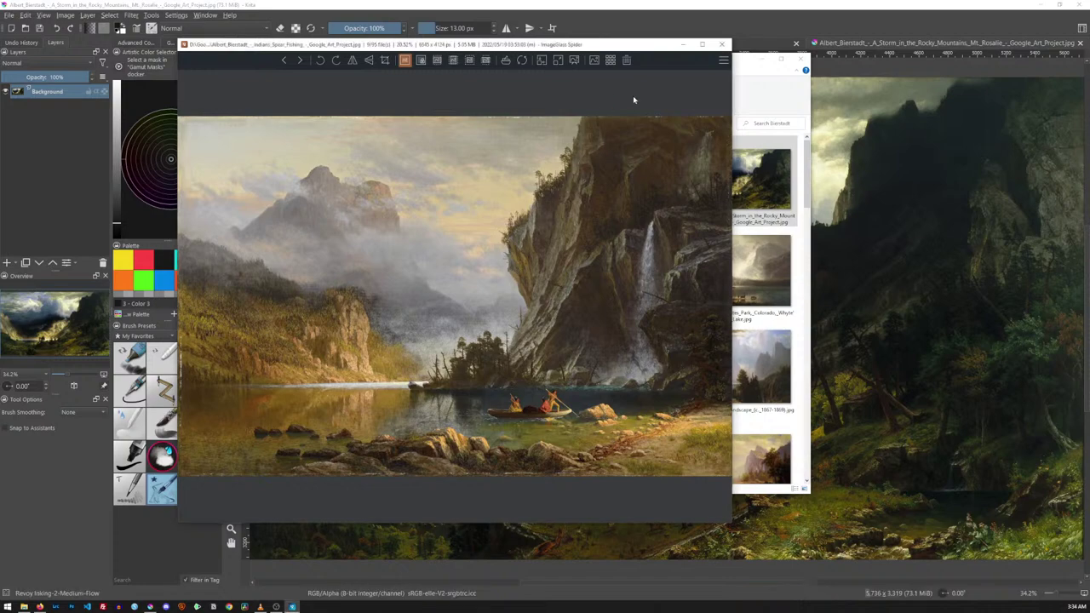
# Look through the next Bierstadt paintings, from Lake Lucerne to Looking Up the Yosemite Valley
pyautogui.press('Right')
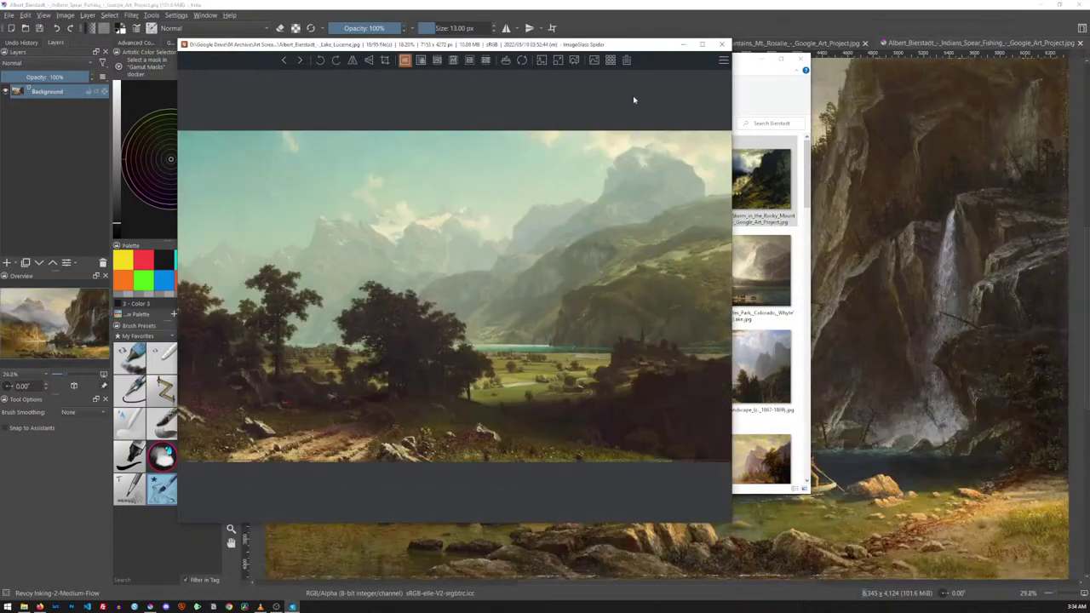
pyautogui.press('Right')
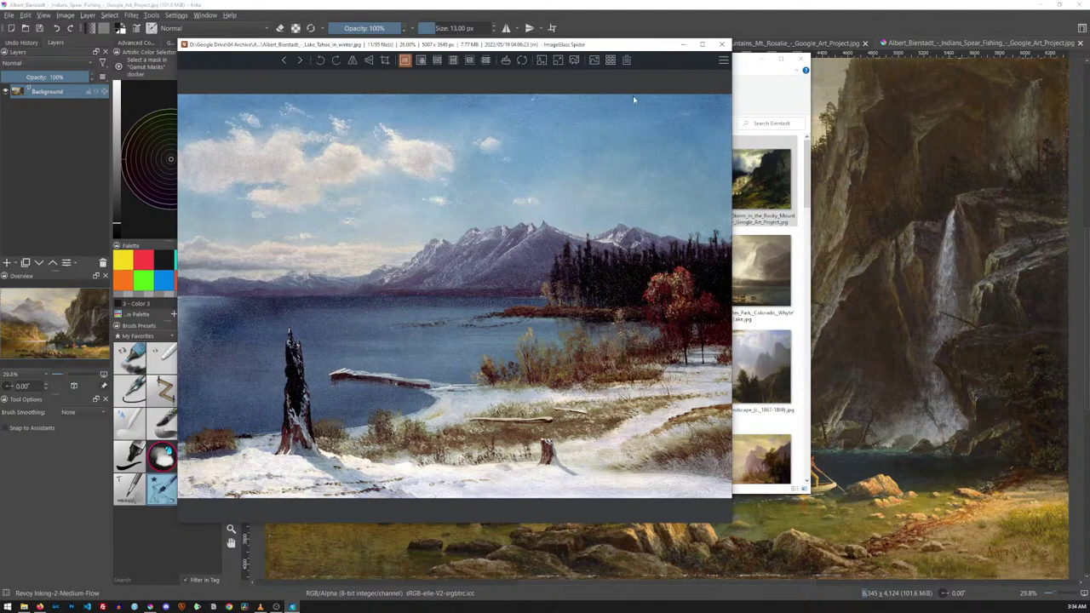
pyautogui.press('Right')
pyautogui.press('Right')
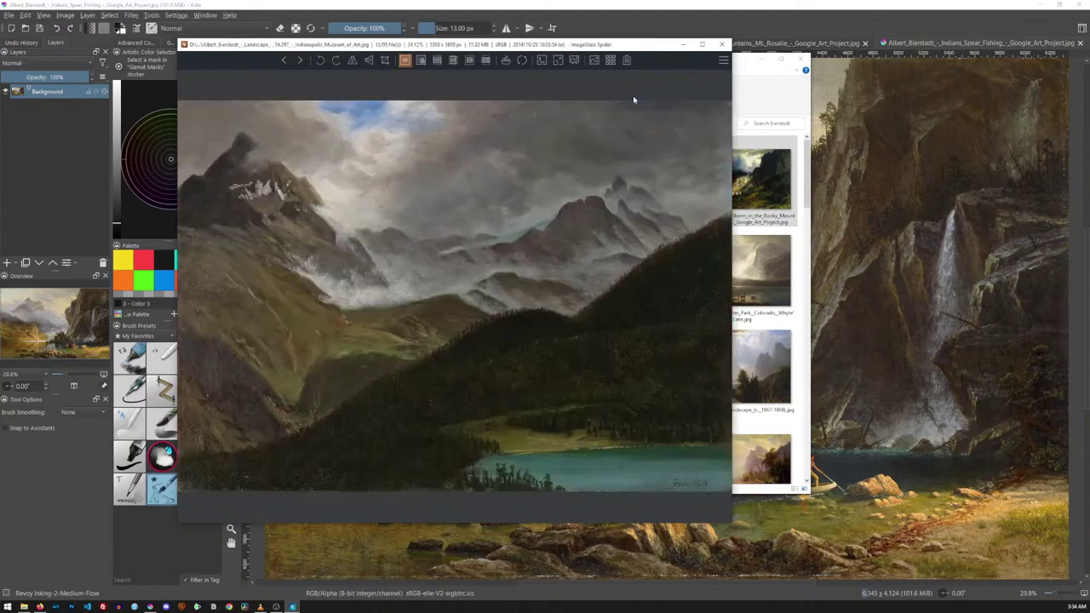
pyautogui.press('Right')
pyautogui.press('Right')
pyautogui.press('Right')
pyautogui.press('Right')
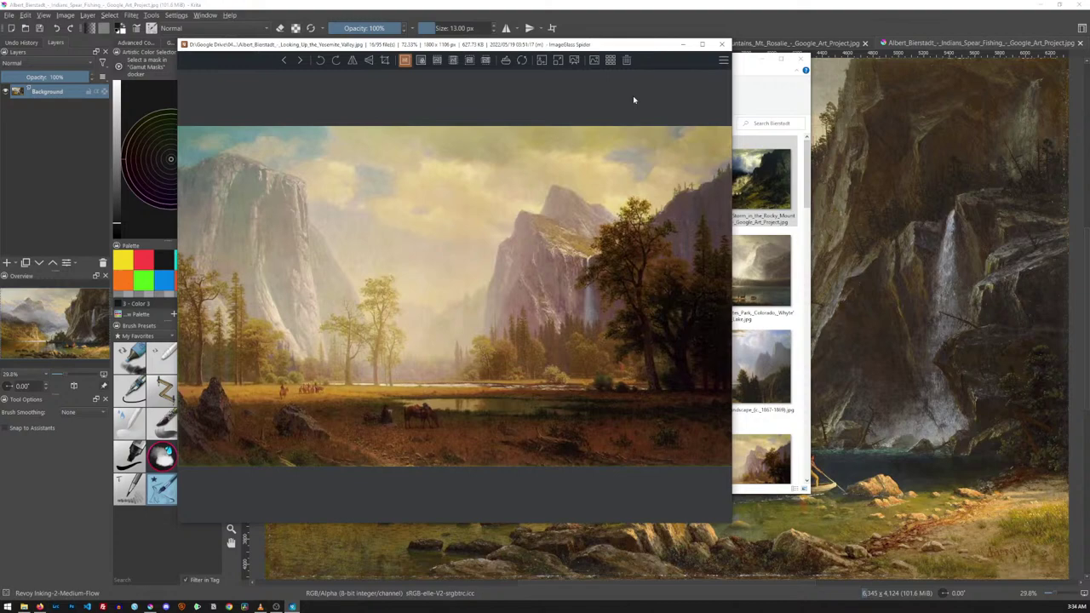
# Continue through Niagara Falls and the Swiss peak painting to Rocky Mountain Landscape, and close the image viewer
pyautogui.press('Right')
pyautogui.press('Right')
pyautogui.press('Right')
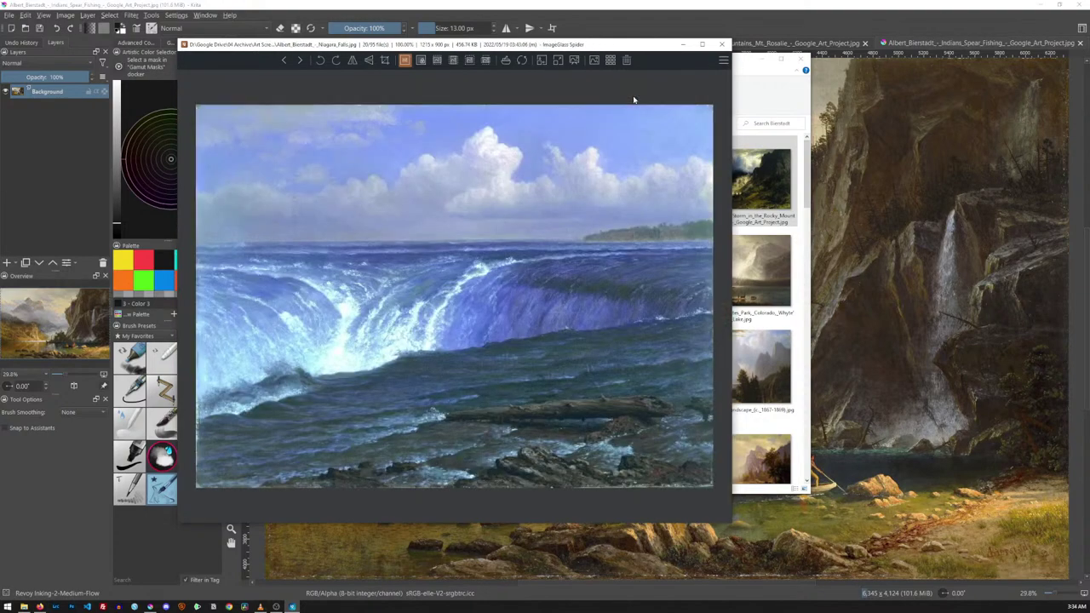
pyautogui.press('Right')
pyautogui.press('Right')
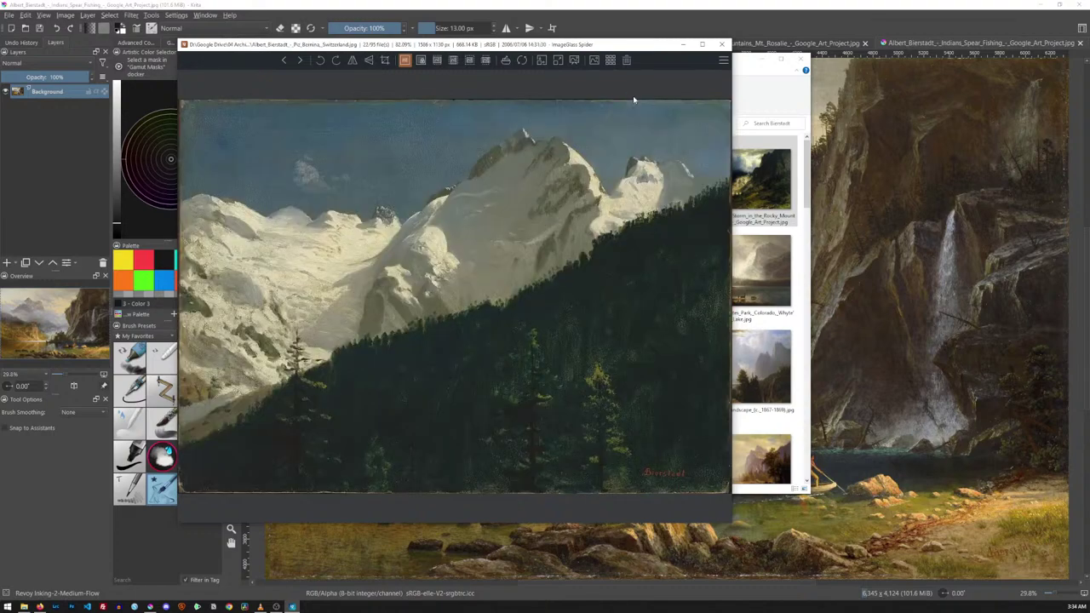
pyautogui.press('Right')
pyautogui.press('Right')
pyautogui.press('Left')
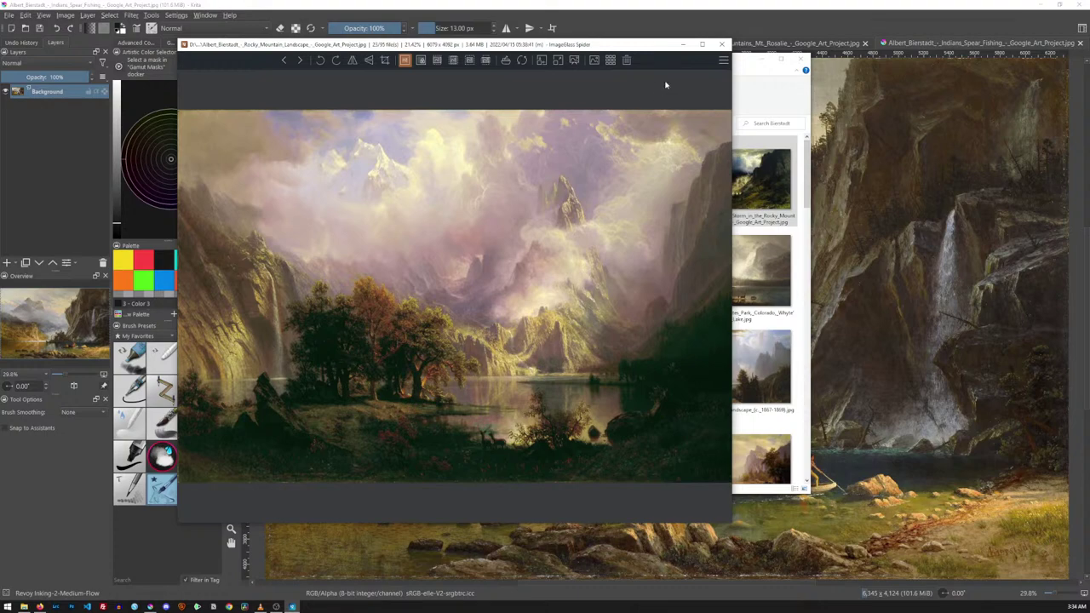
pyautogui.click(721, 43)
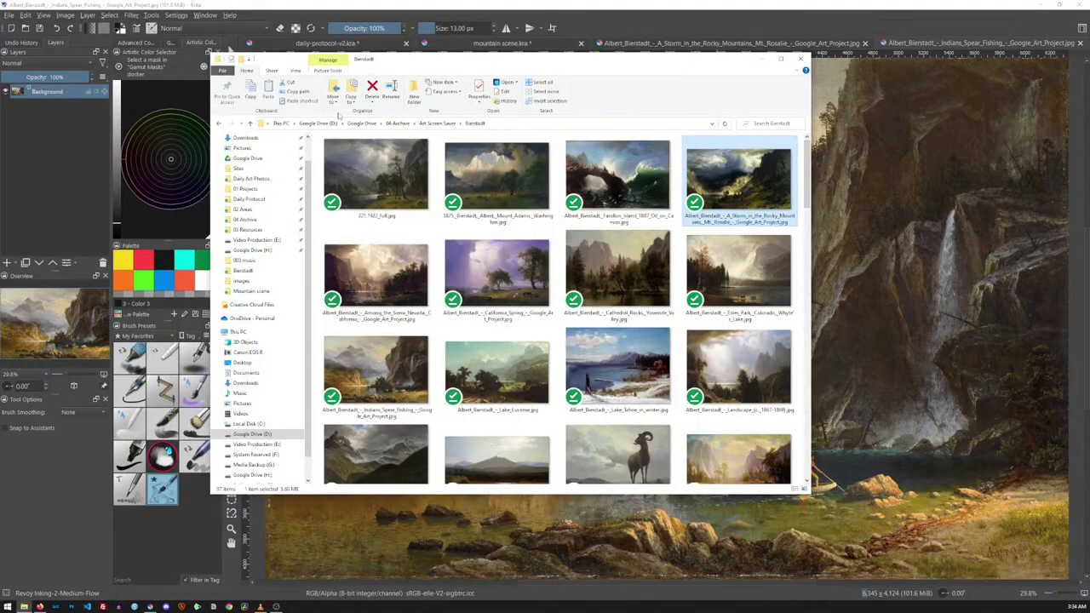
# Open the Small Figure Epic Landscape folder in 02 Areas and browse its landscape reference thumbnails
pyautogui.scroll(1, 279, 243)
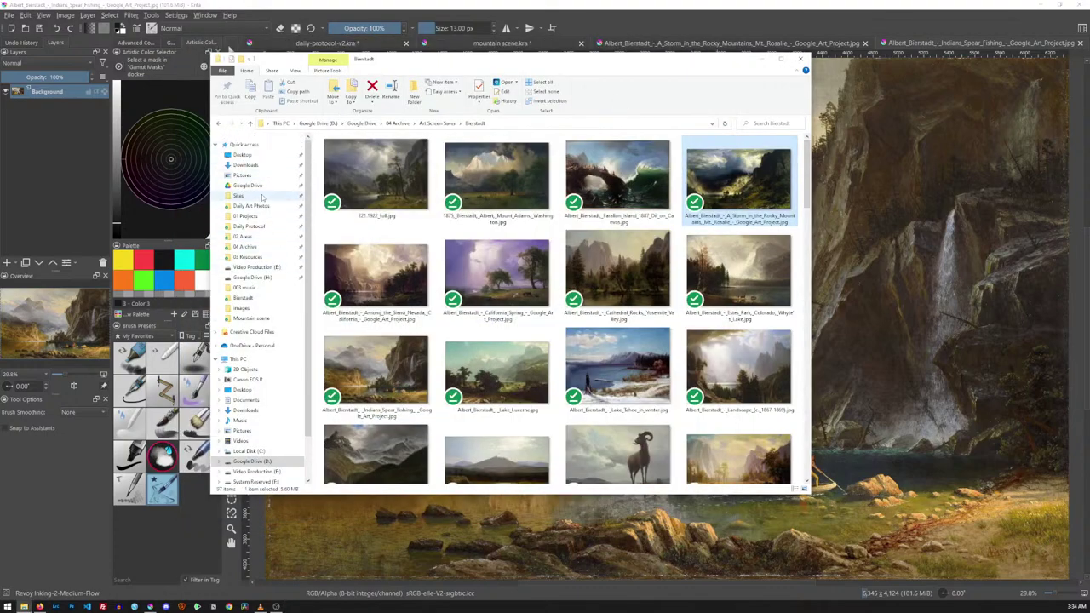
pyautogui.click(257, 215)
pyautogui.click(247, 237)
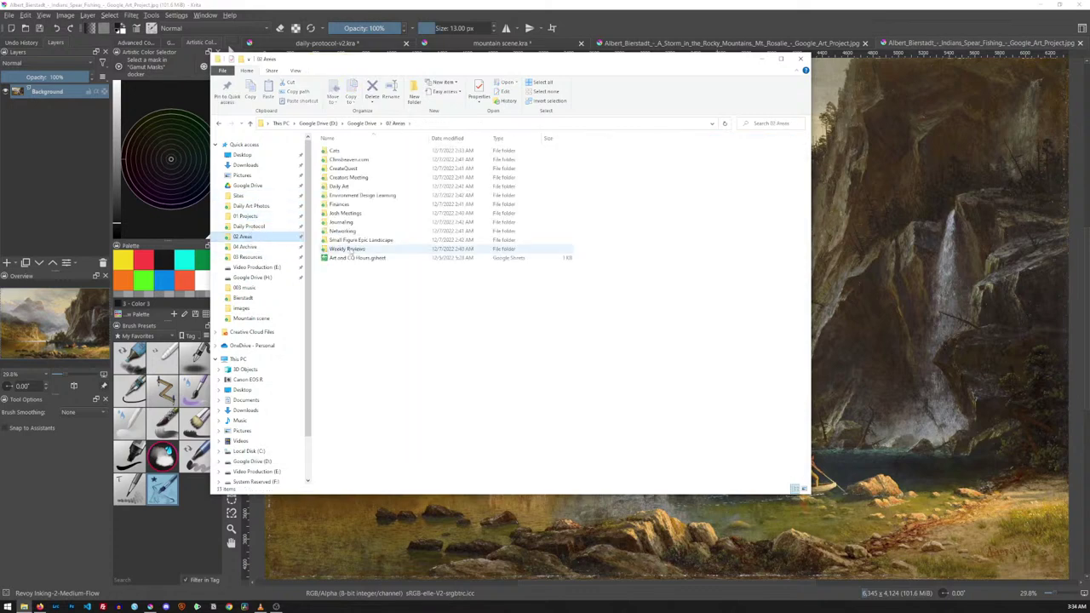
pyautogui.doubleClick(387, 245)
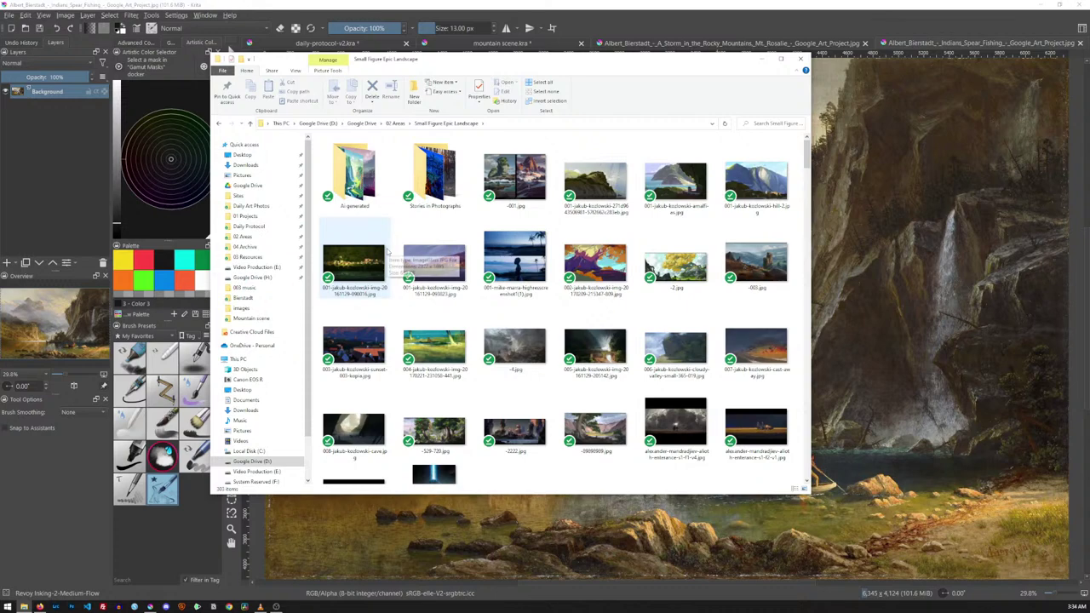
pyautogui.scroll(-15, 515, 266)
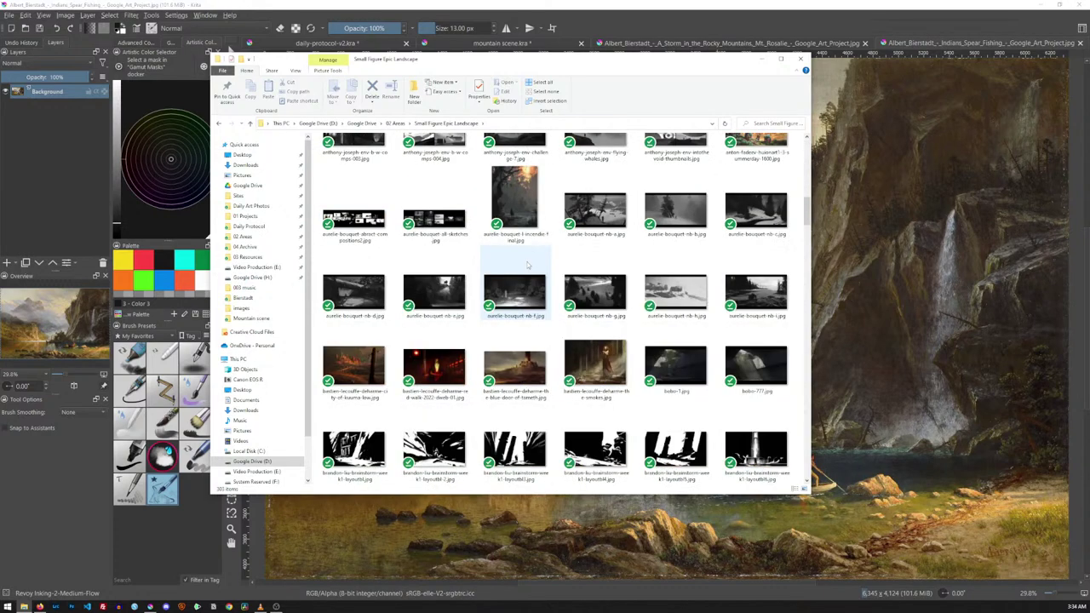
pyautogui.scroll(-3, 527, 266)
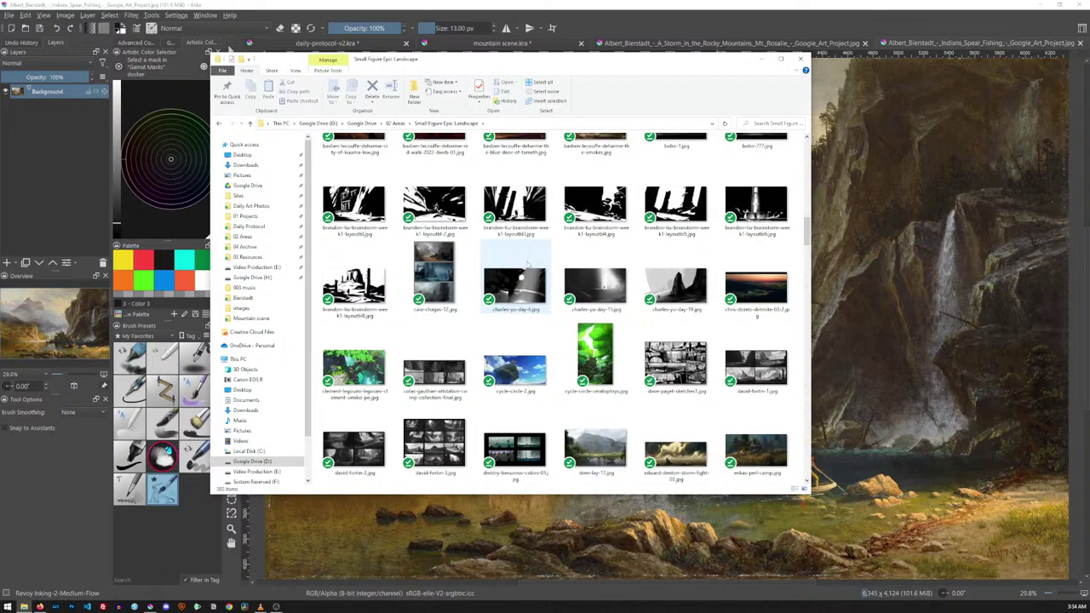
pyautogui.scroll(-5, 527, 265)
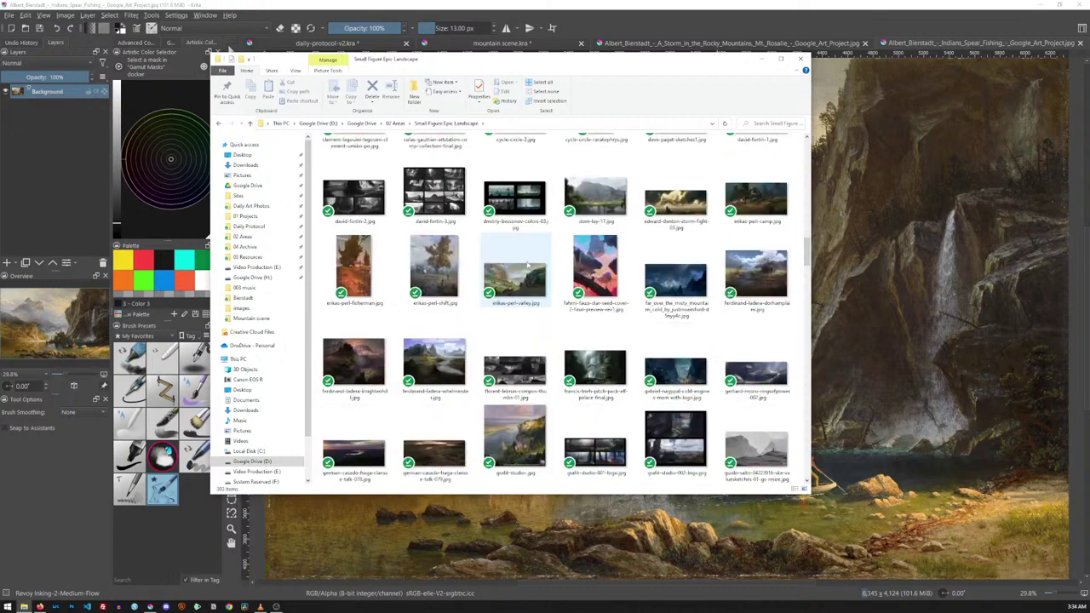
# Browse further through the landscape reference thumbnails in the Small Figure Epic Landscape folder, down to the shin-jong-hun paintings
pyautogui.scroll(-5, 527, 265)
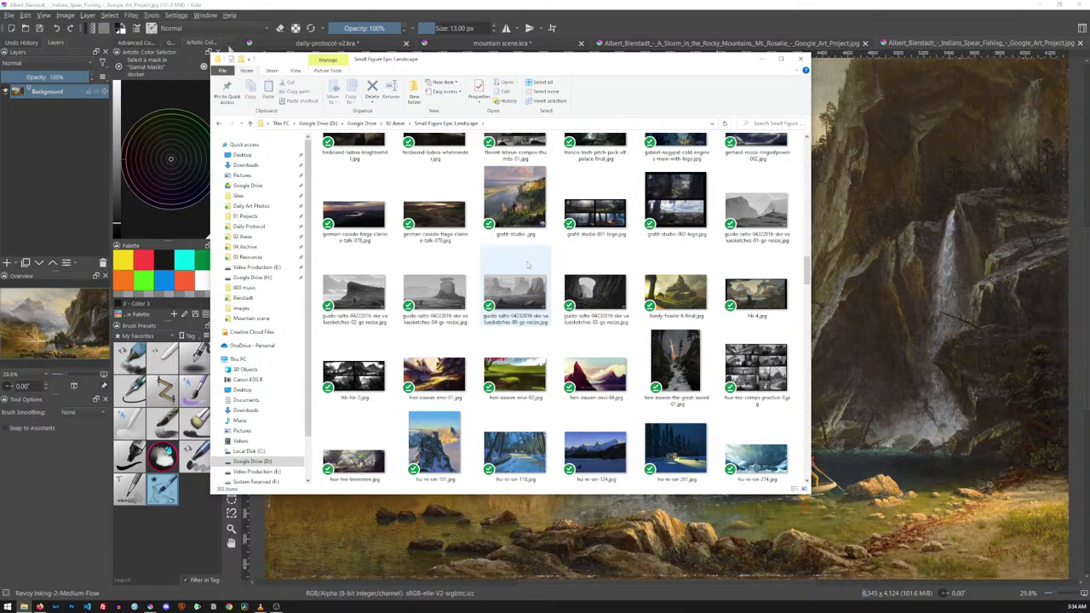
pyautogui.scroll(-5, 527, 266)
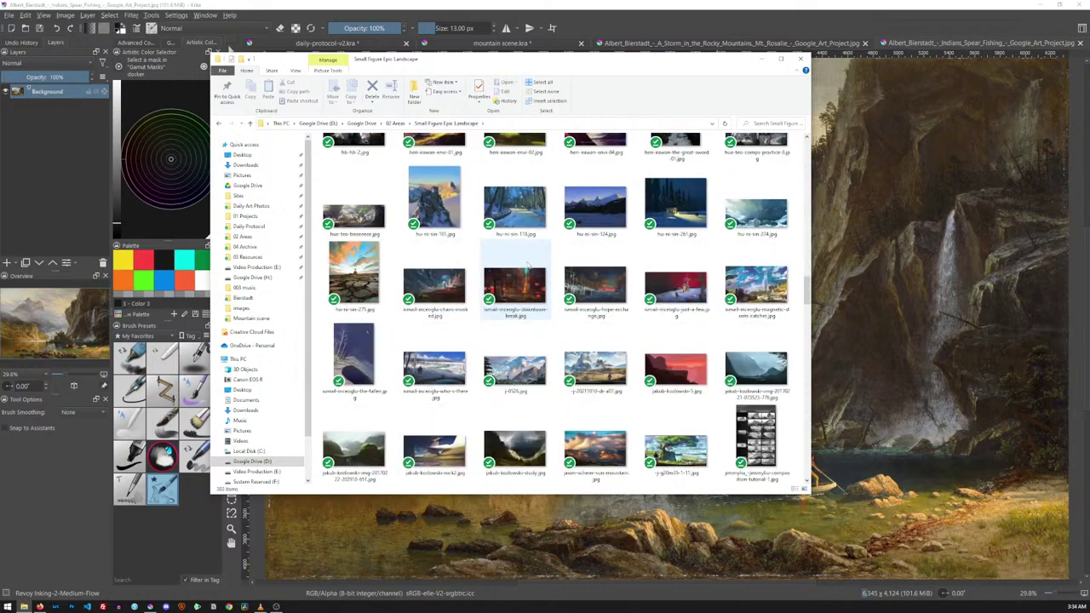
pyautogui.scroll(-10, 527, 266)
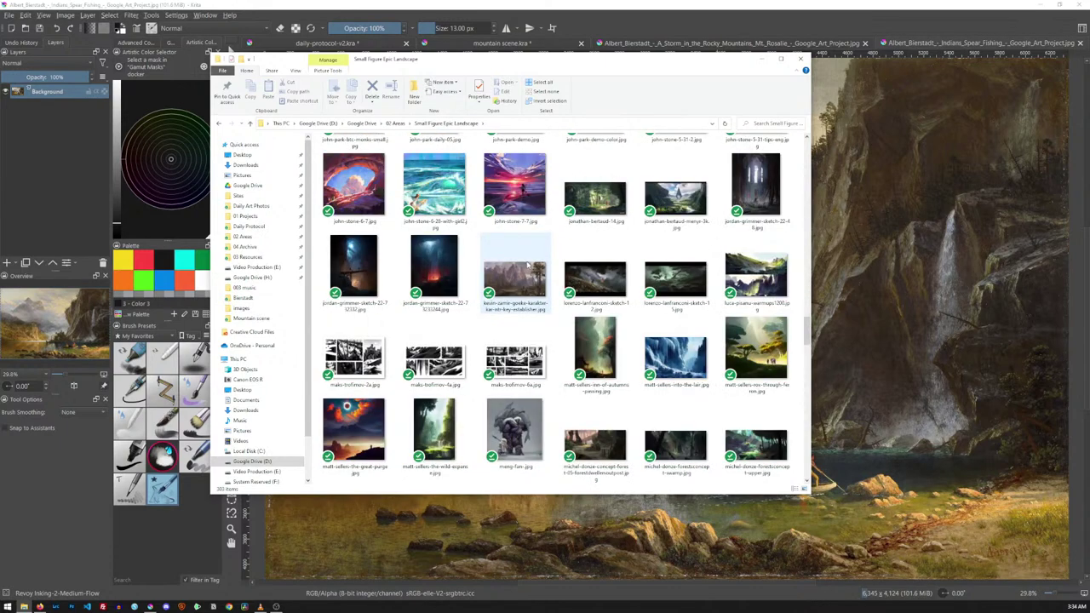
pyautogui.scroll(-5, 528, 266)
pyautogui.scroll(-5, 528, 266)
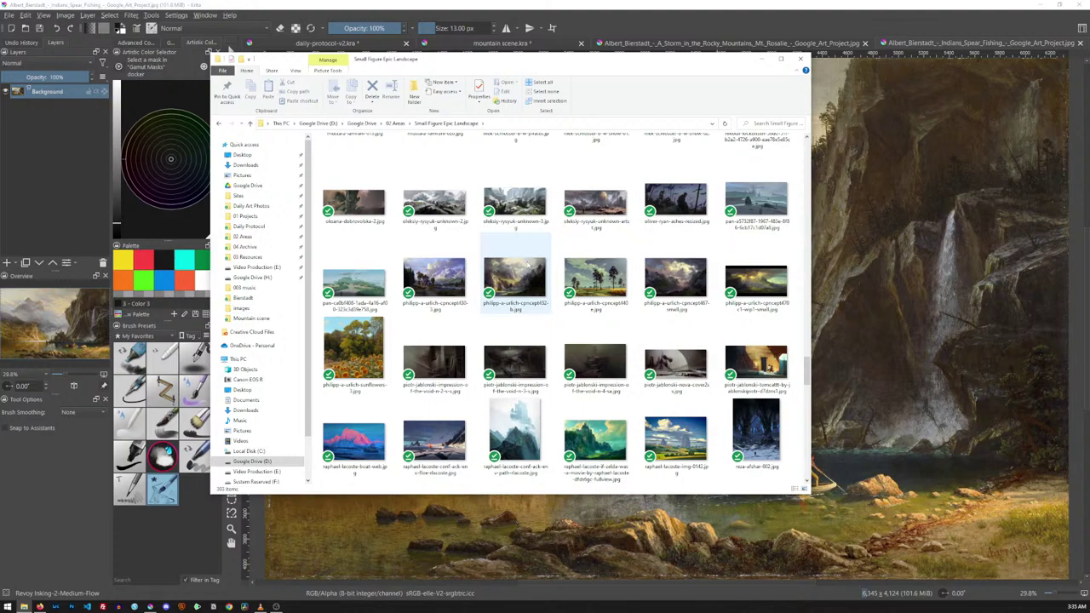
pyautogui.scroll(-5, 528, 266)
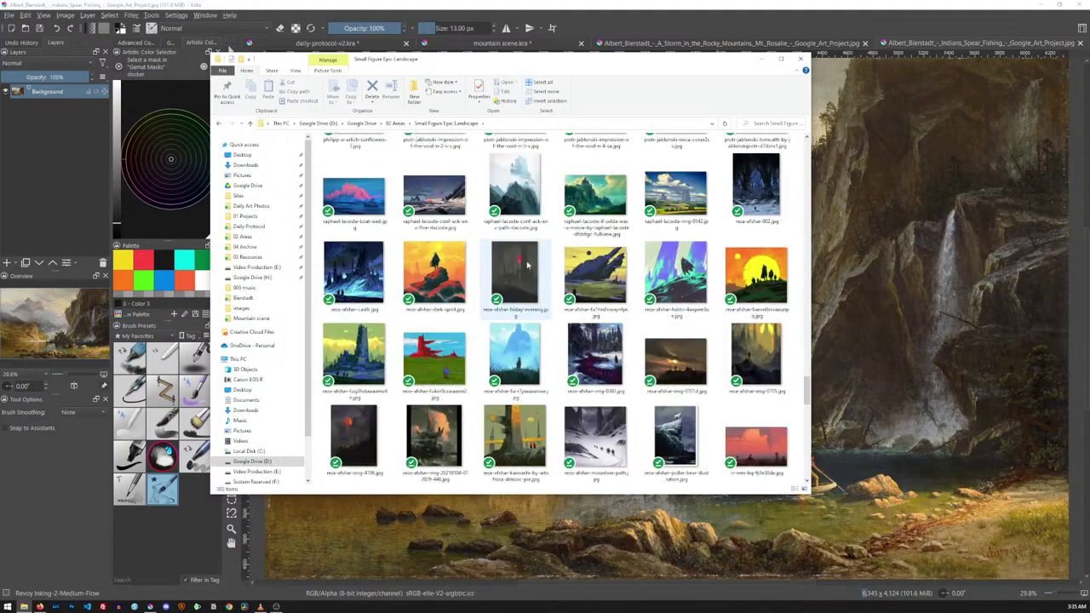
pyautogui.scroll(-5, 527, 266)
pyautogui.scroll(-5, 527, 266)
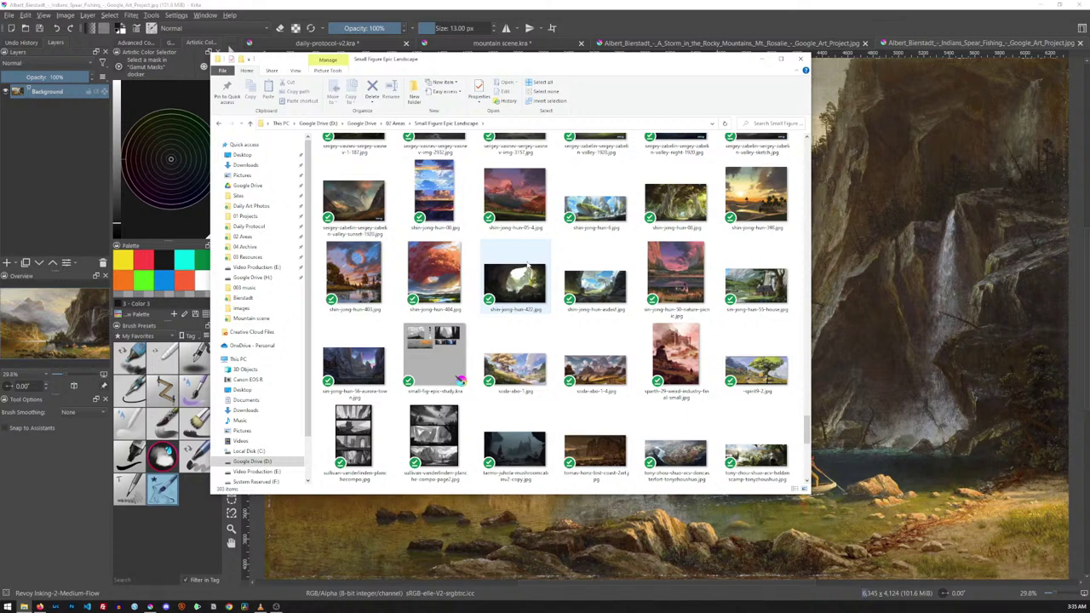
# View shin-jong-hun-asdasf.jpg in an enlarged image viewer, close the viewer and put the reference folder away
pyautogui.click(594, 292)
pyautogui.doubleClick(594, 293)
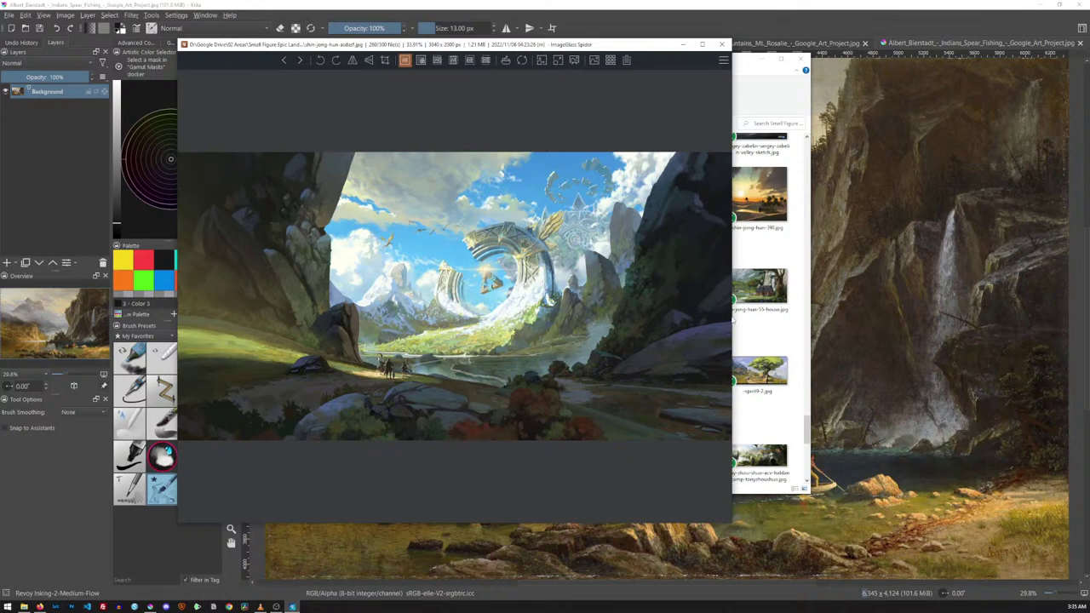
pyautogui.moveTo(731, 320); pyautogui.dragTo(918, 292)
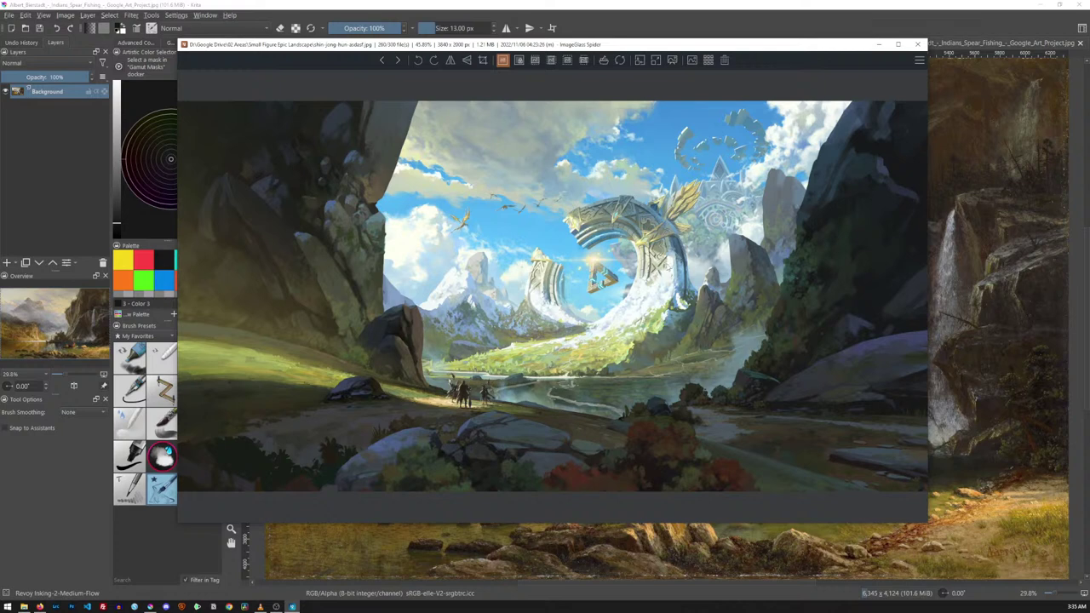
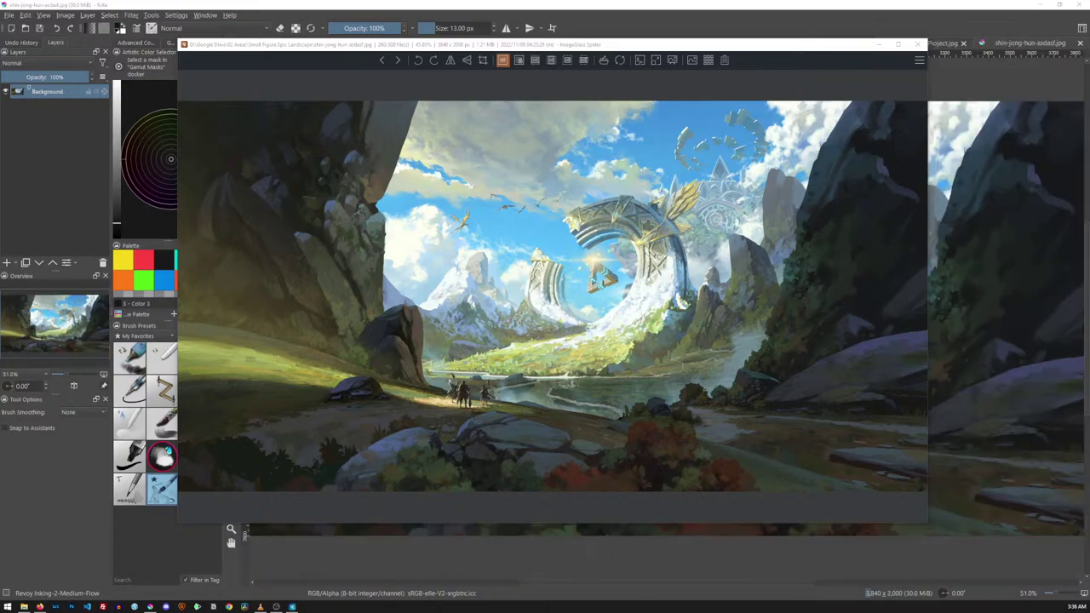
pyautogui.click(917, 44)
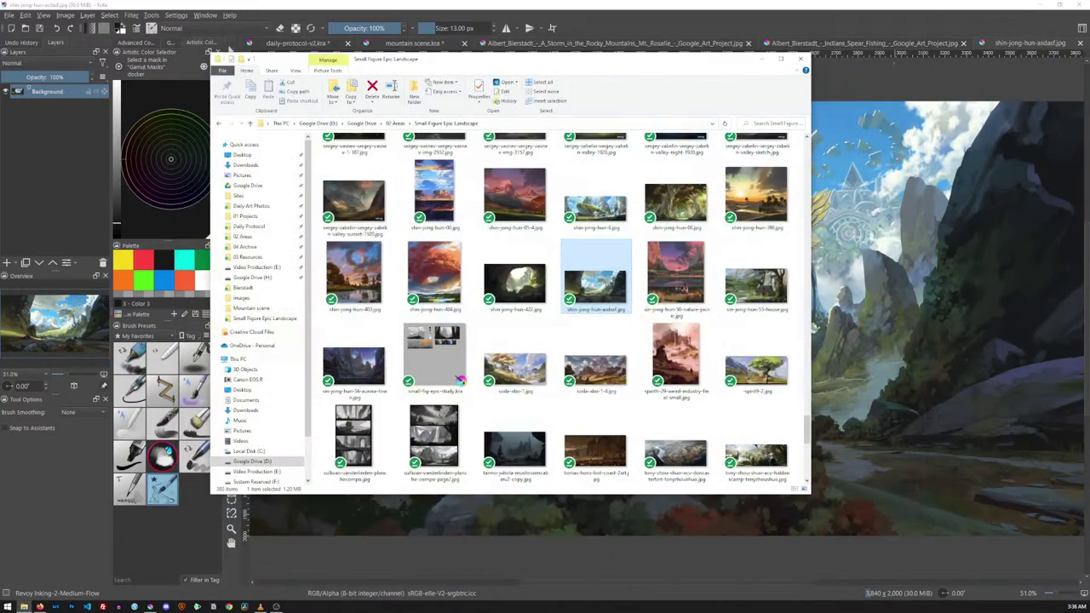
pyautogui.click(761, 59)
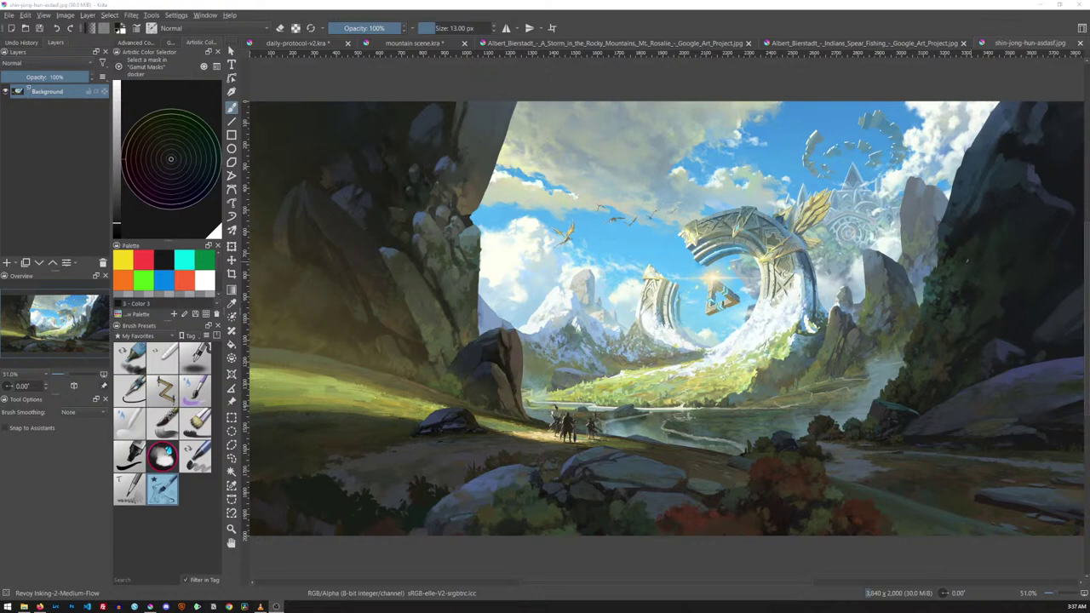
# Copy the entire shin-jong-hun-asdasf.jpg painting and paste it as a new layer inside Group 10 of mountain scene.kra
pyautogui.click(1019, 47)
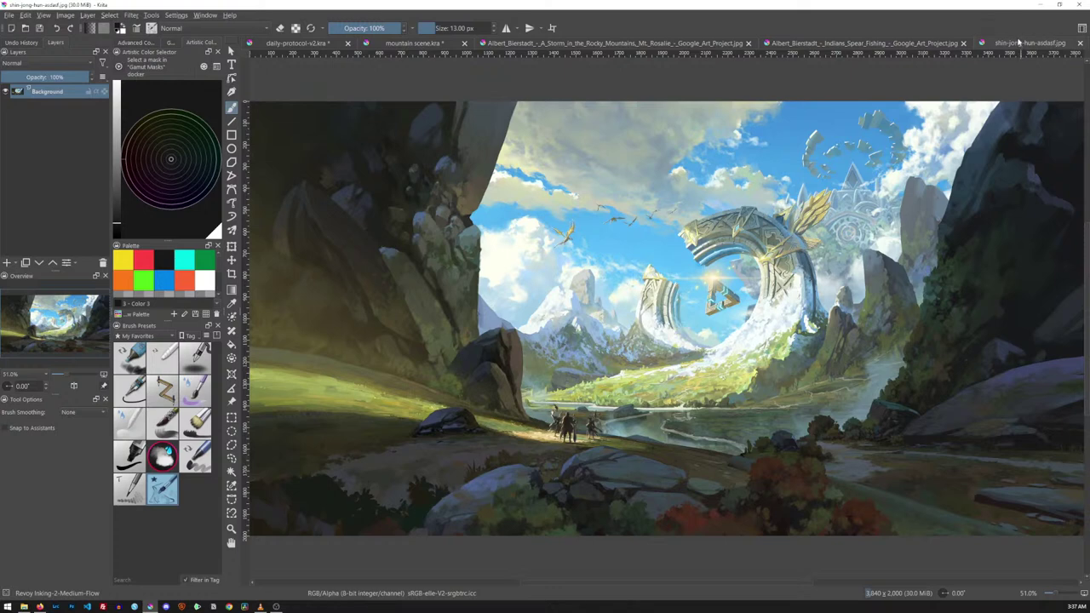
pyautogui.hotkey('ctrl', 'a')
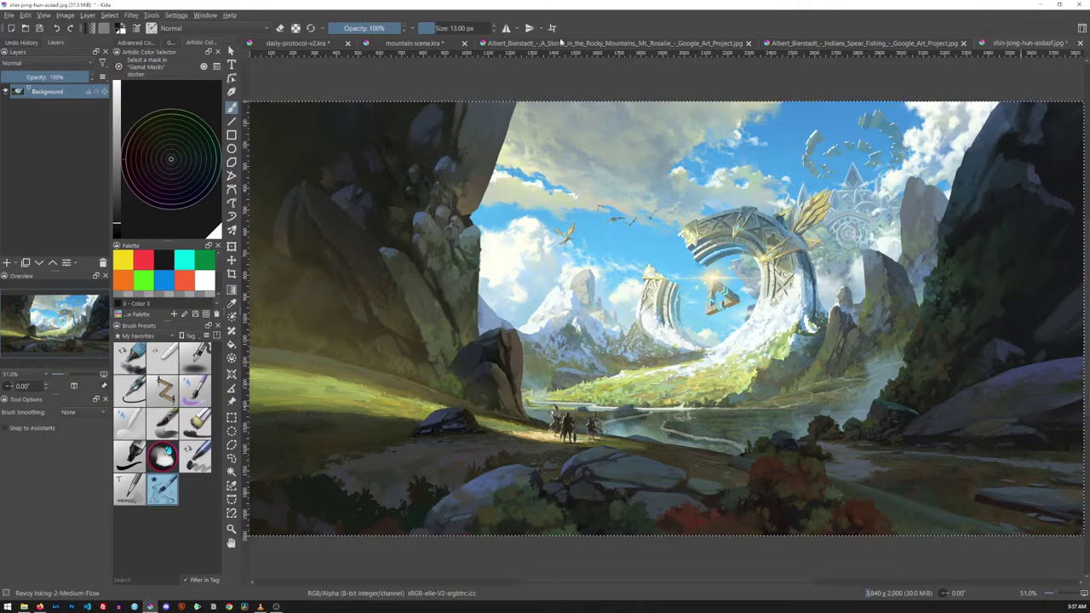
pyautogui.click(421, 45)
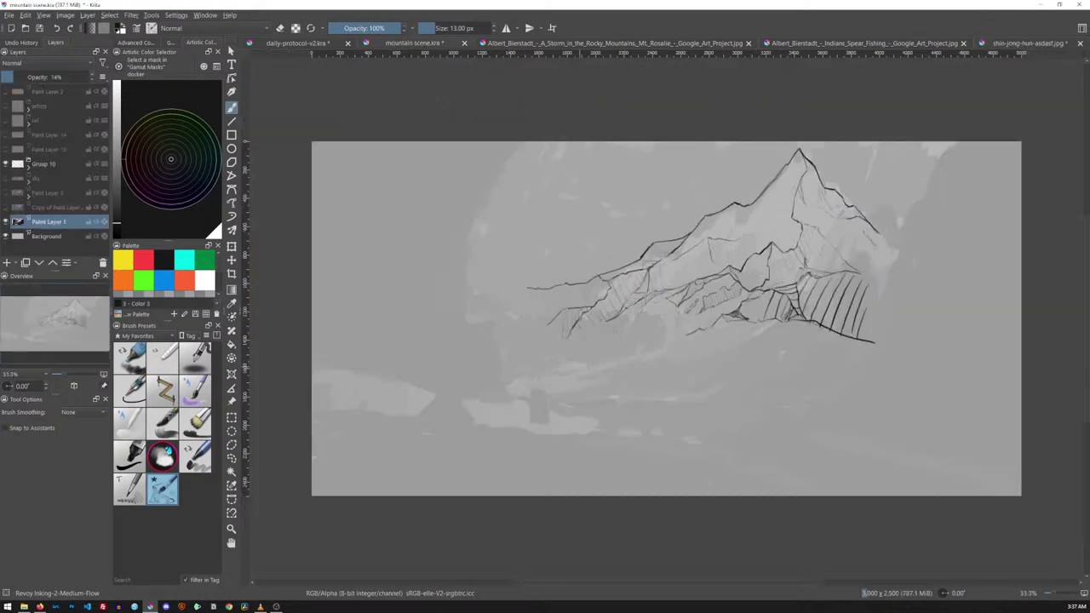
pyautogui.click(56, 170)
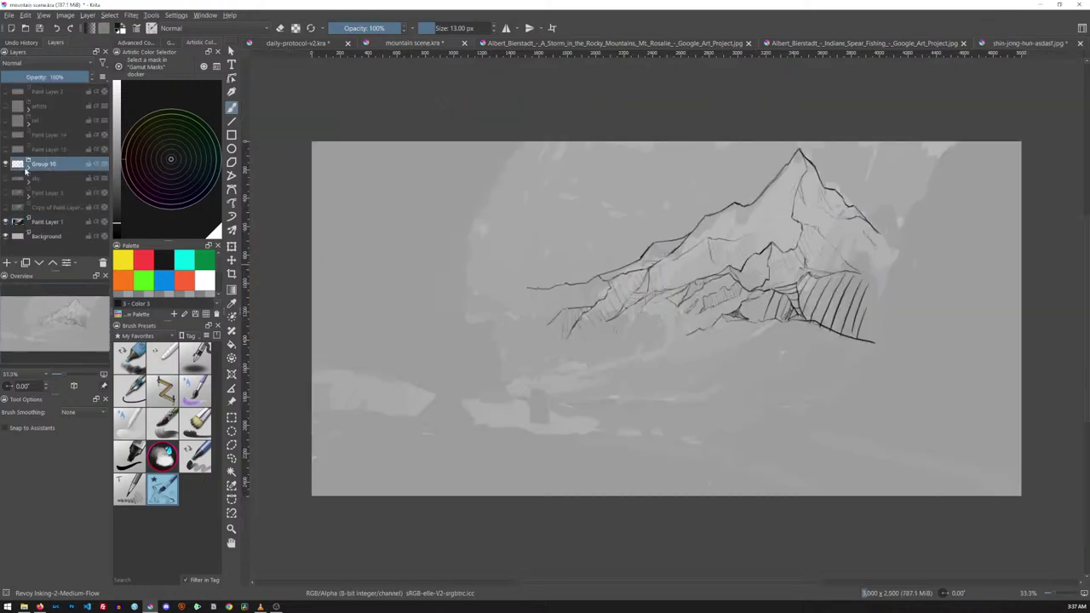
pyautogui.click(28, 167)
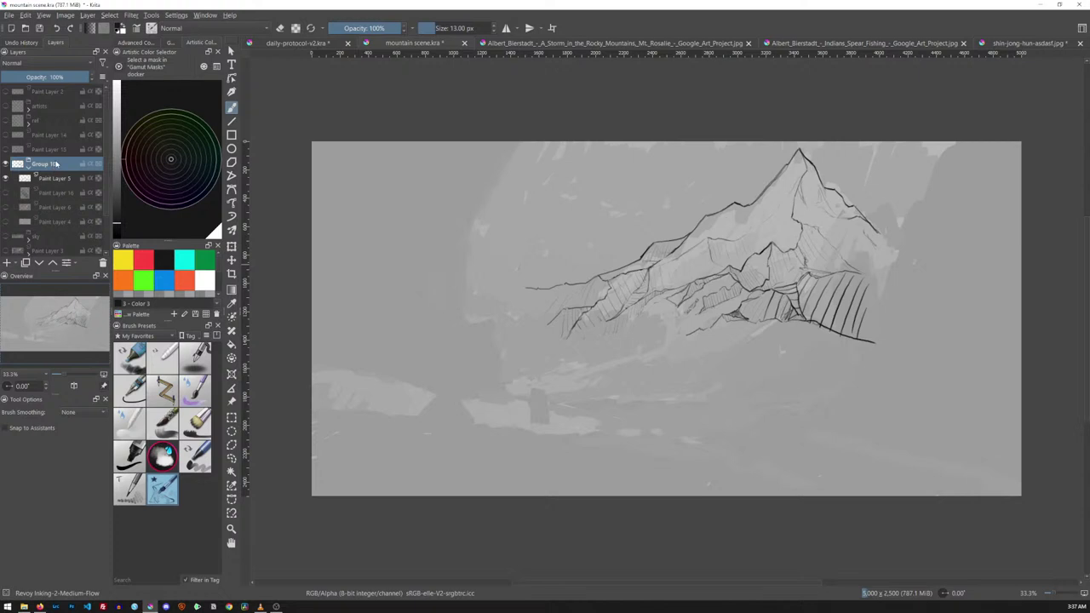
pyautogui.hotkey('ctrl', 'v')
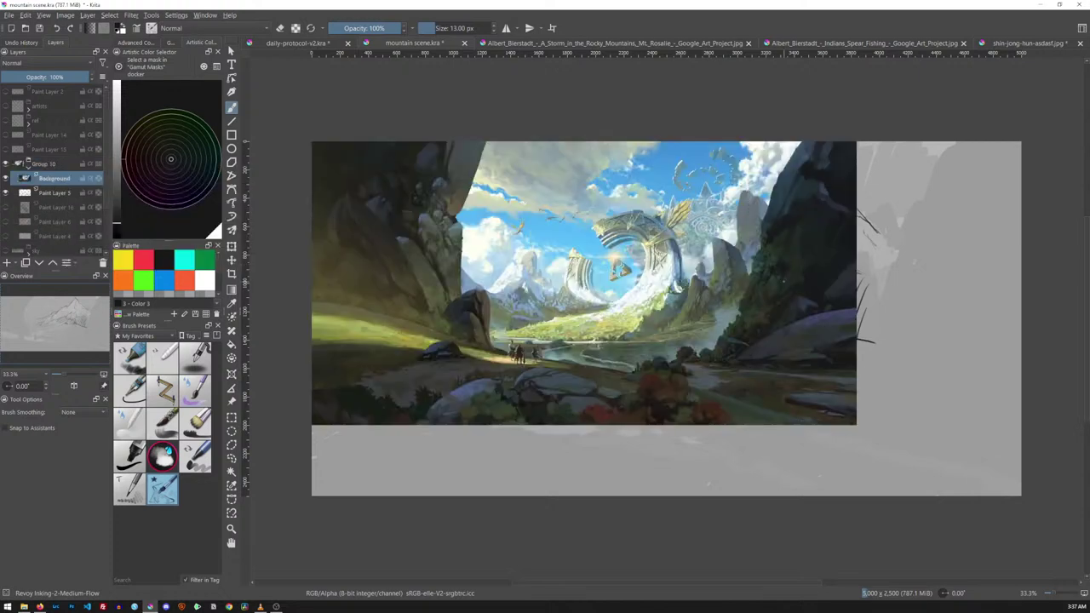
# Scale the pasted valley painting down to a little over half the canvas width, keeping it in the canvas's upper-left corner
pyautogui.press('t')
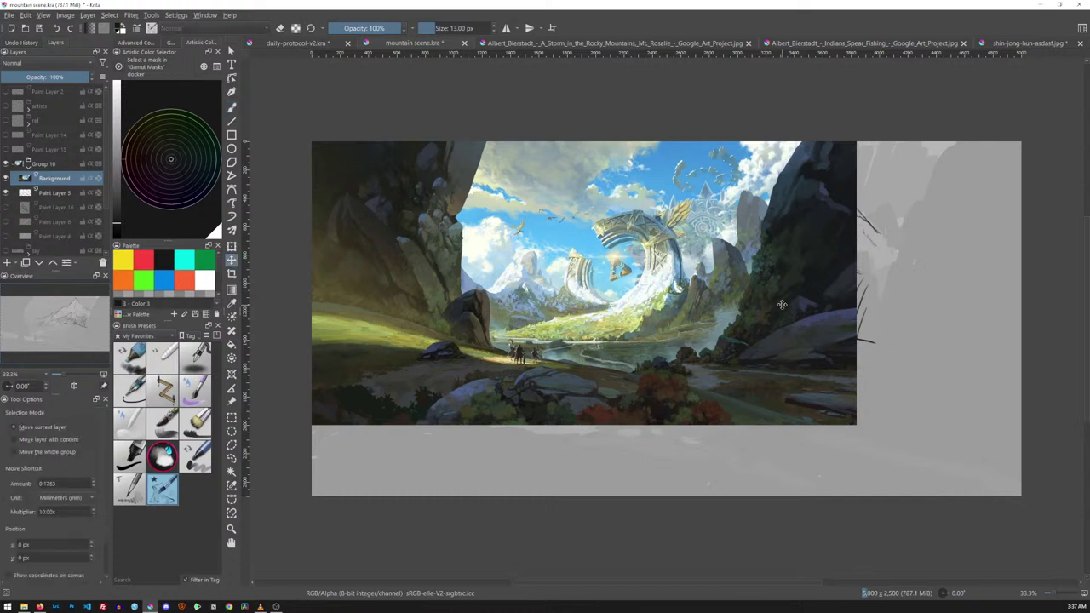
pyautogui.hotkey('ctrl', 't')
pyautogui.moveTo(855, 423)
pyautogui.mouseDown()
pyautogui.moveTo(816, 376)
pyautogui.moveTo(726, 330)
pyautogui.mouseUp()
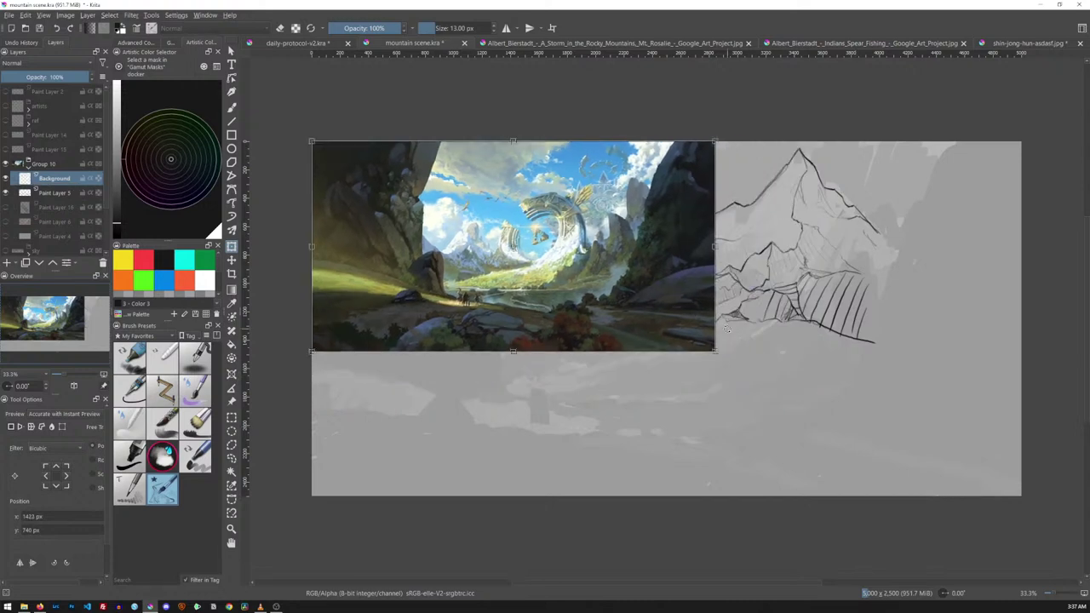
# Close the shin-jong-hun-asdasf.jpg document without saving its changes
pyautogui.click(1001, 47)
pyautogui.click(1079, 43)
pyautogui.click(584, 319)
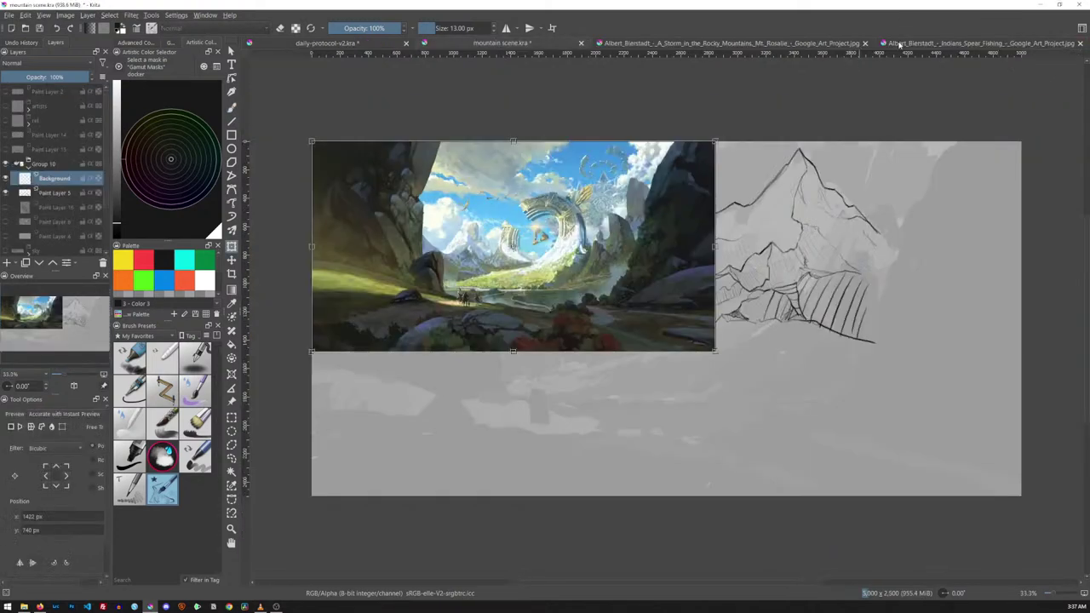
# Copy the entire Indians Spear Fishing painting and close its document without saving
pyautogui.click(899, 44)
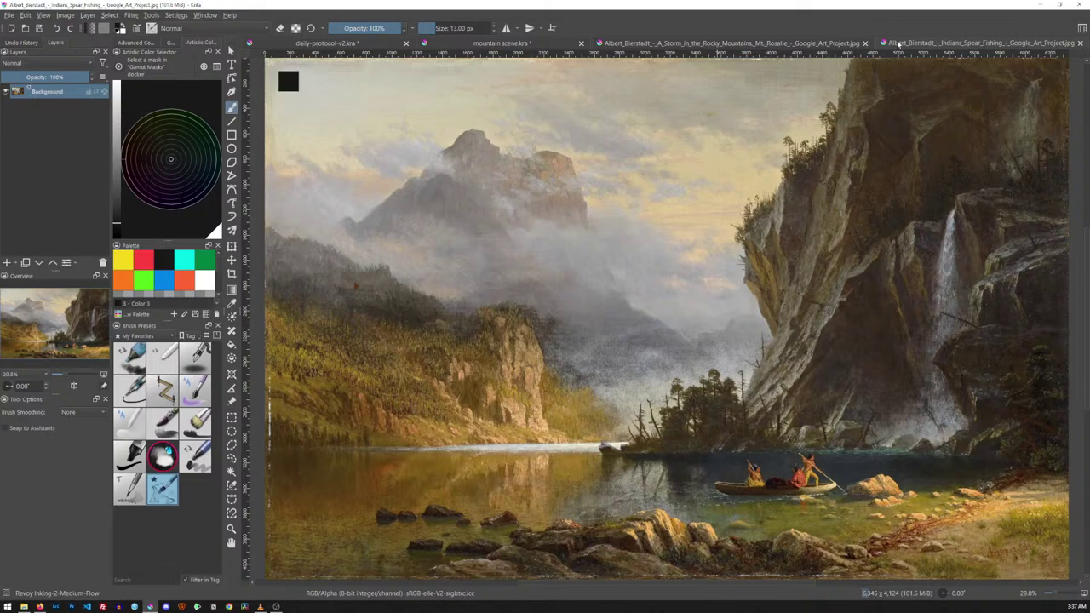
pyautogui.hotkey('ctrl', 'a')
pyautogui.hotkey('ctrl', 'c')
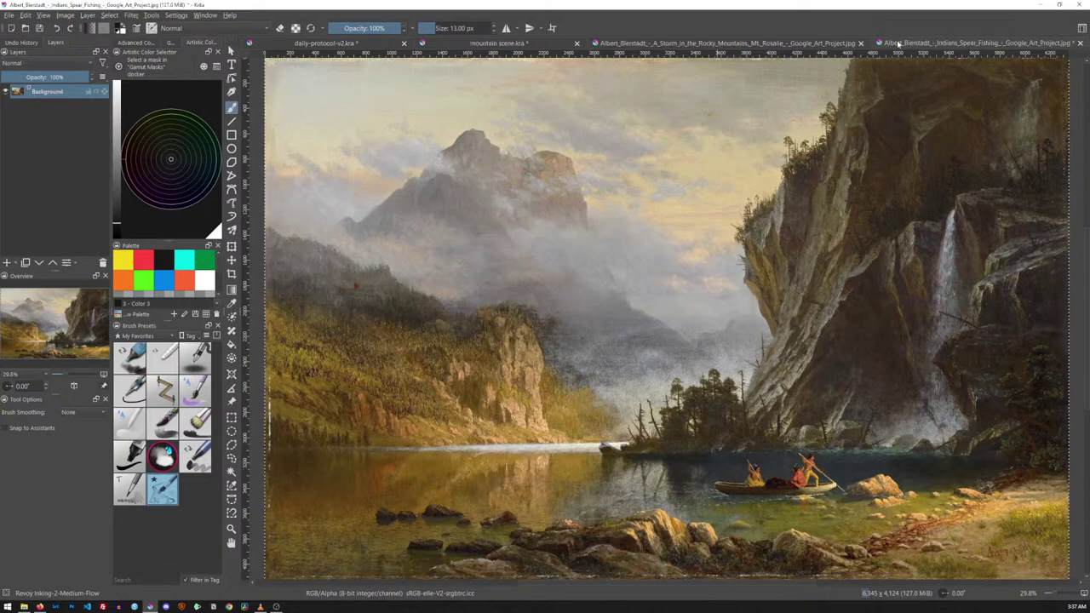
pyautogui.click(1079, 42)
pyautogui.click(592, 324)
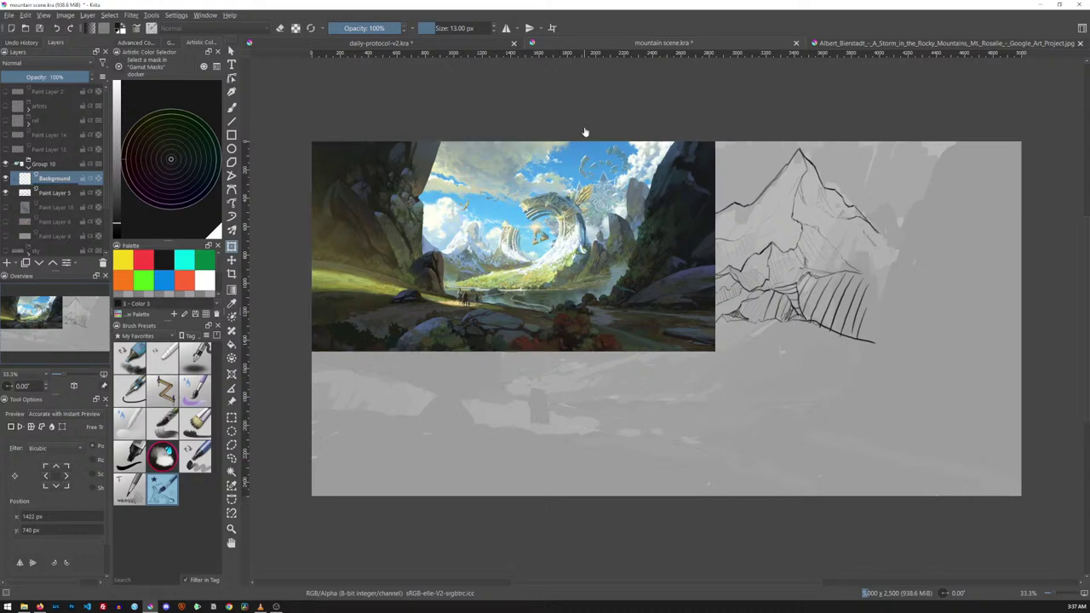
# Paste Indians Spear Fishing into Group 10 and scale it down to about two thirds of the canvas width
pyautogui.hotkey('ctrl', 'v')
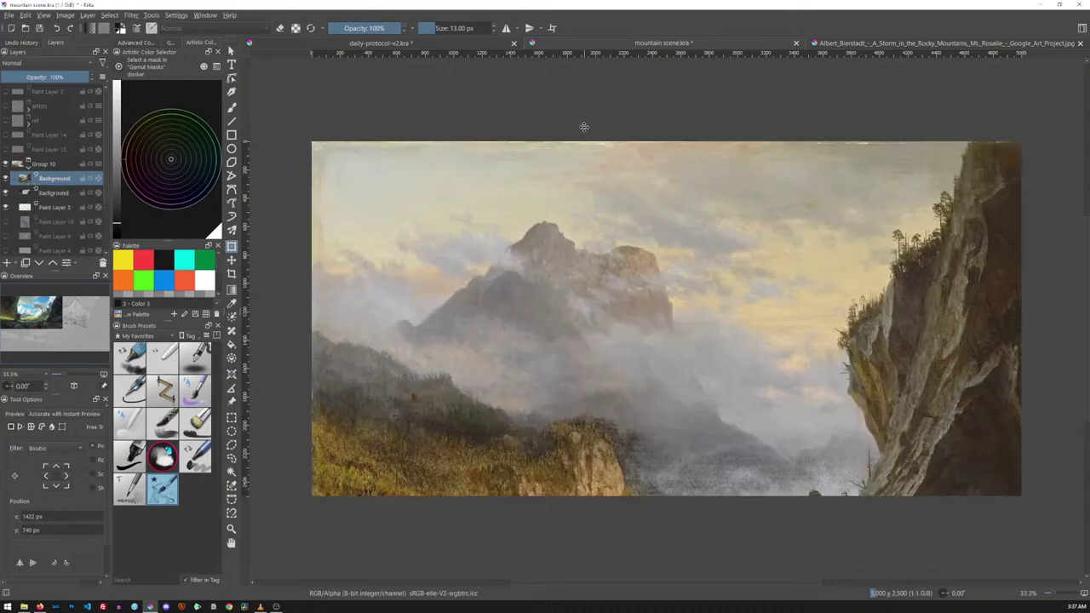
pyautogui.press('t')
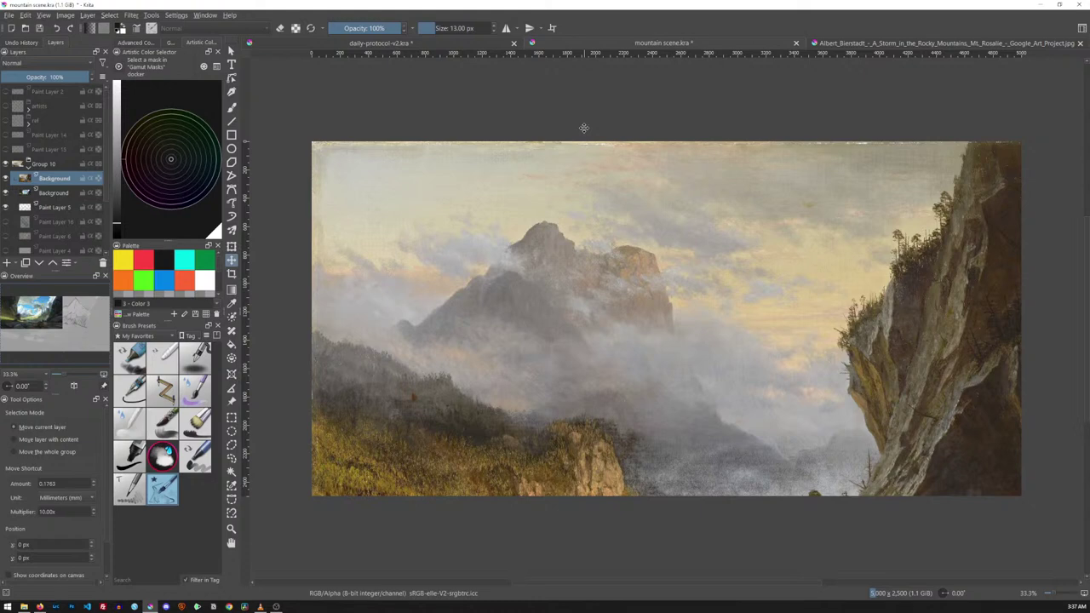
pyautogui.hotkey('ctrl', 't')
pyautogui.press('-')
pyautogui.press('-')
pyautogui.press('-')
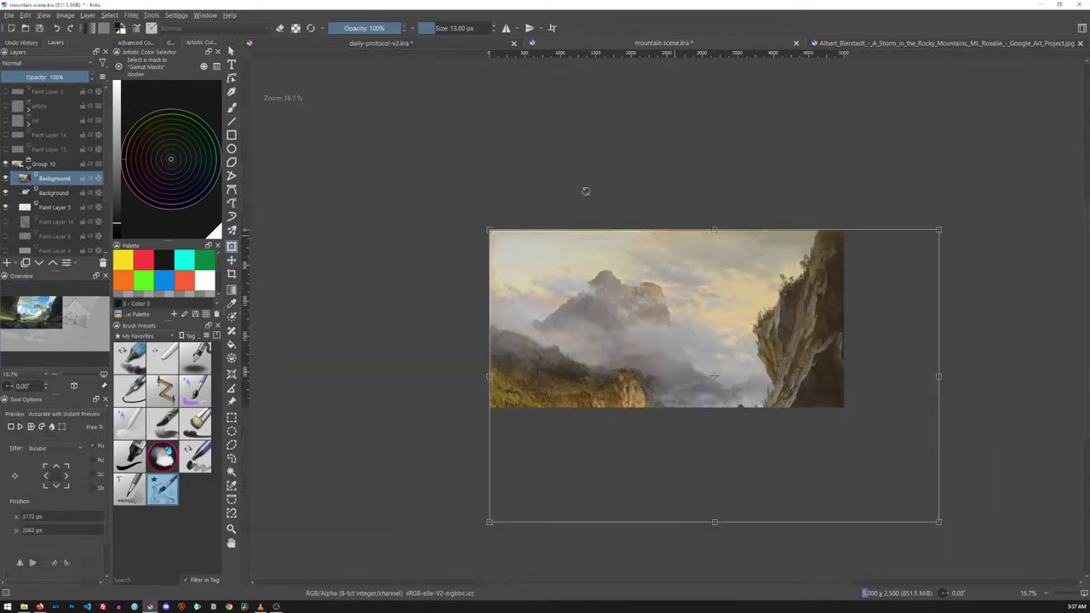
pyautogui.moveTo(870, 471)
pyautogui.mouseDown()
pyautogui.moveTo(783, 392)
pyautogui.moveTo(696, 357)
pyautogui.moveTo(713, 360)
pyautogui.mouseUp()
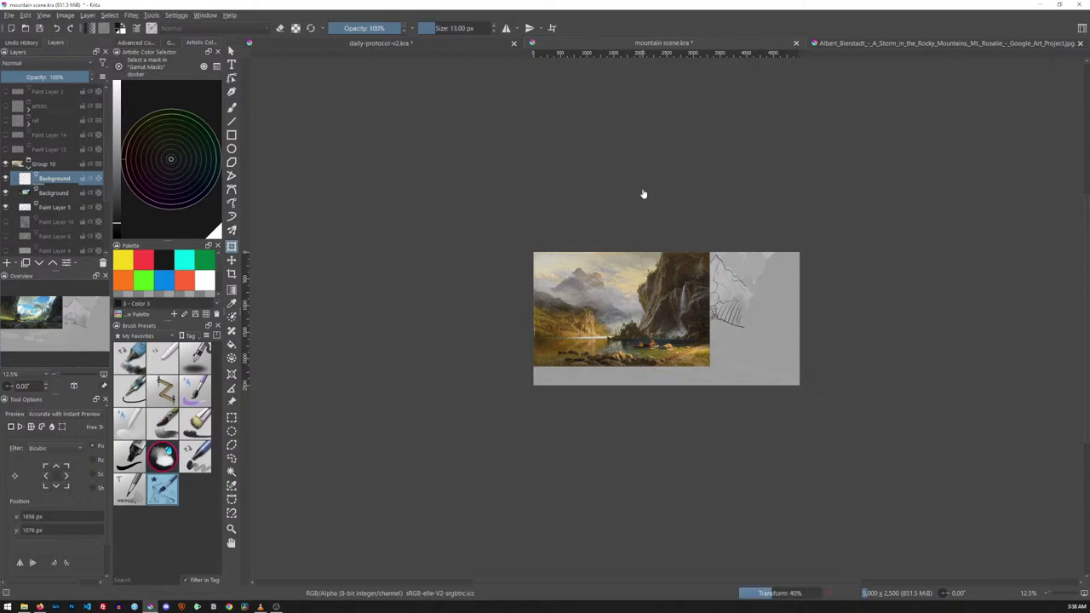
pyautogui.press('2')
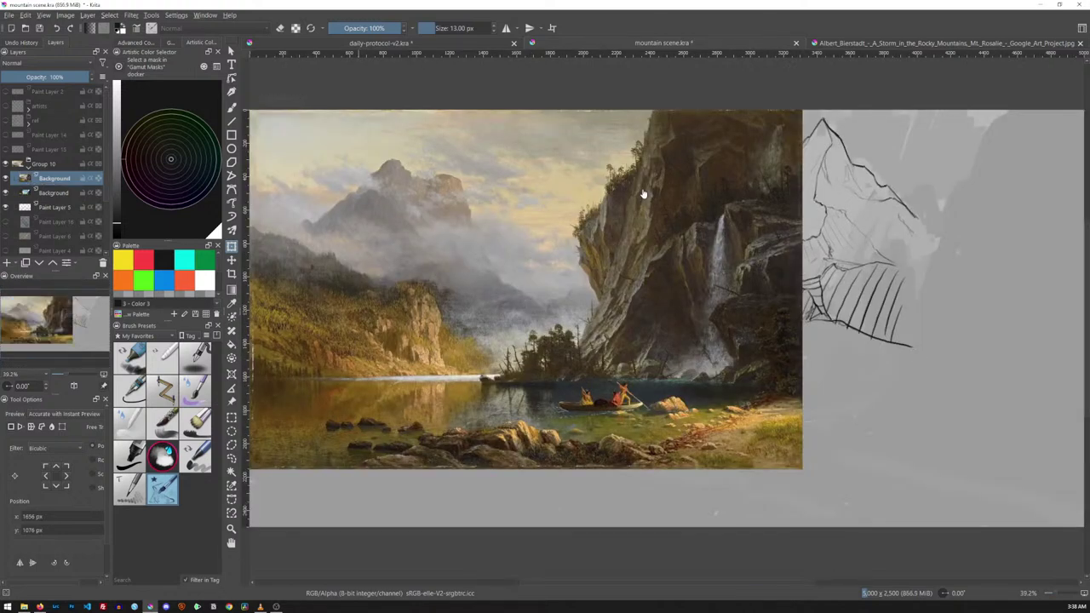
# Copy the entire A Storm in the Rocky Mountains, Mt. Rosalie painting and close its document without saving
pyautogui.click(844, 47)
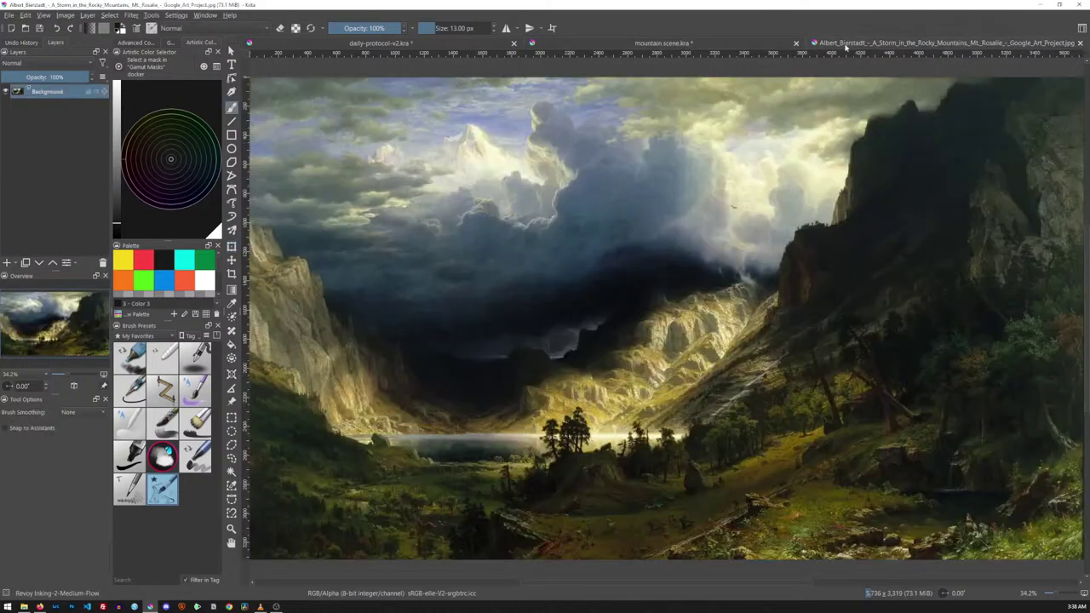
pyautogui.hotkey('ctrl', 'a')
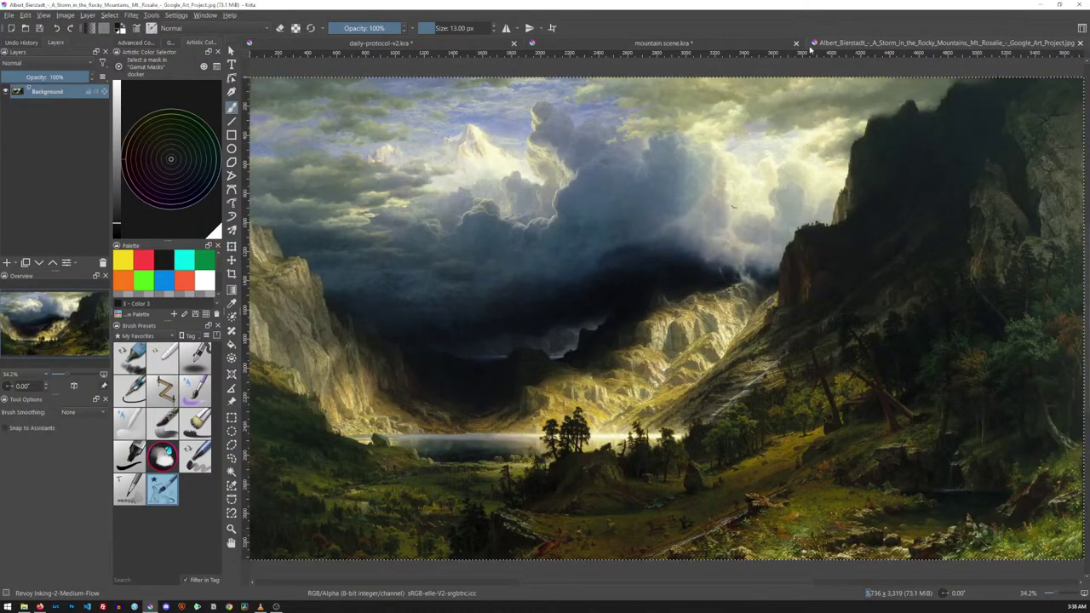
pyautogui.click(1080, 42)
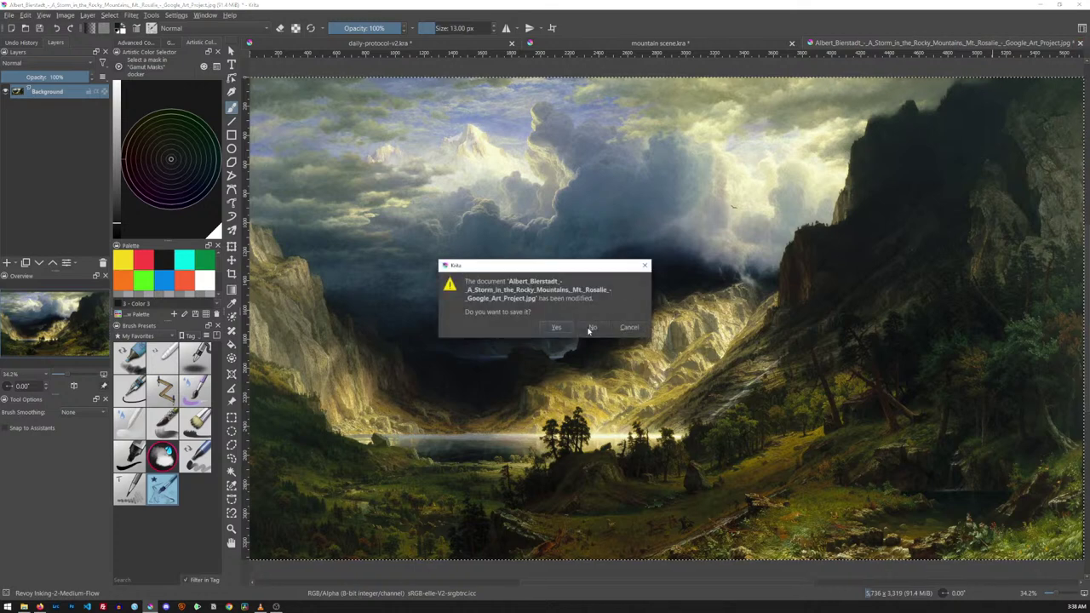
pyautogui.click(591, 327)
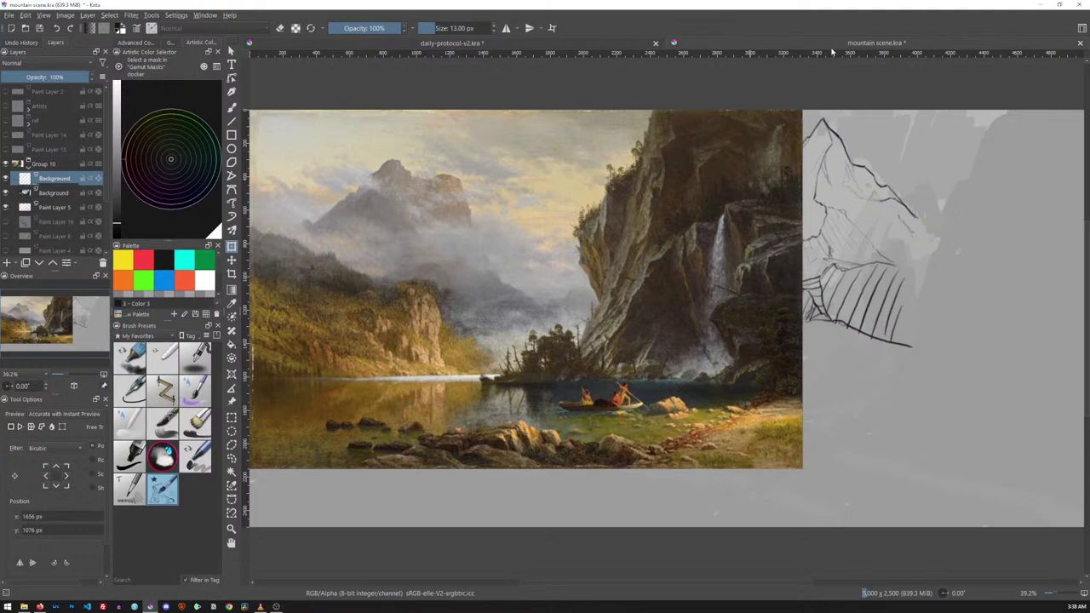
# Paste A Storm in the Rocky Mountains, Mt. Rosalie into Group 10 and scale it down to about three quarters of the canvas width
pyautogui.hotkey('ctrl', 'v')
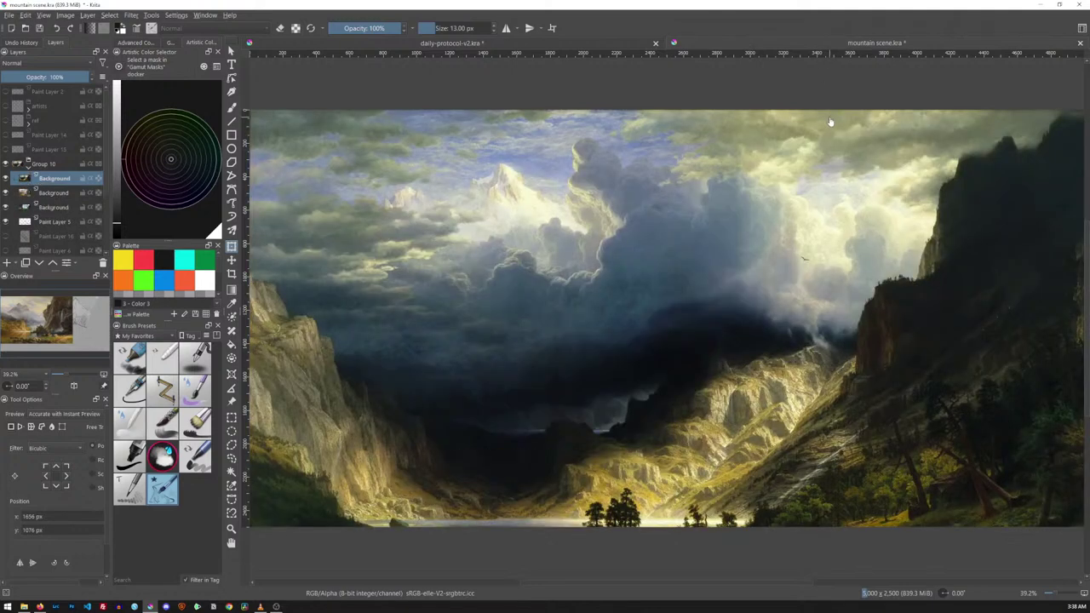
pyautogui.press('t')
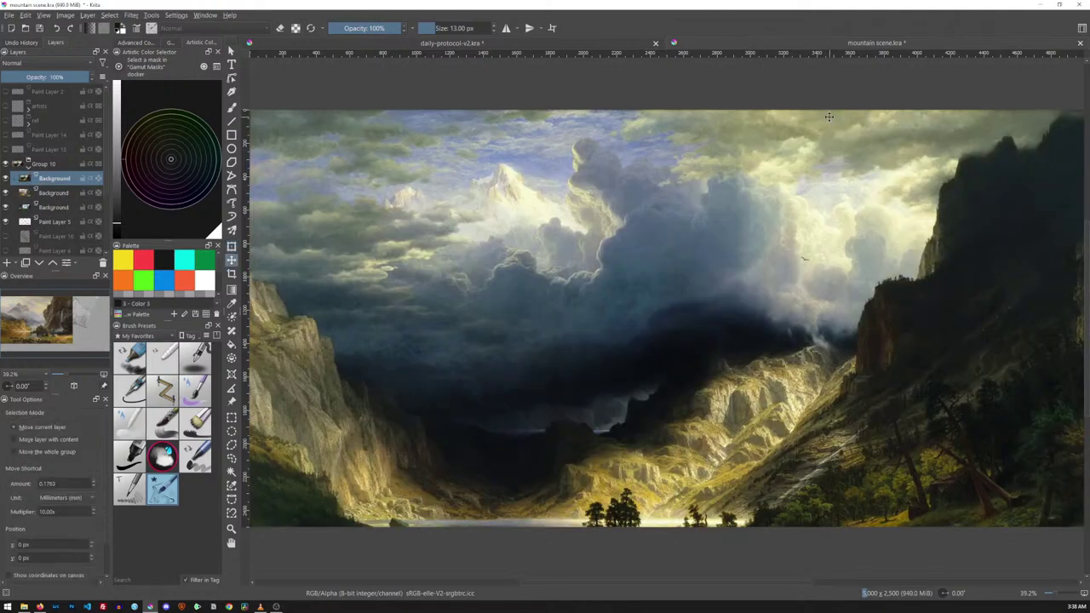
pyautogui.hotkey('ctrl', 't')
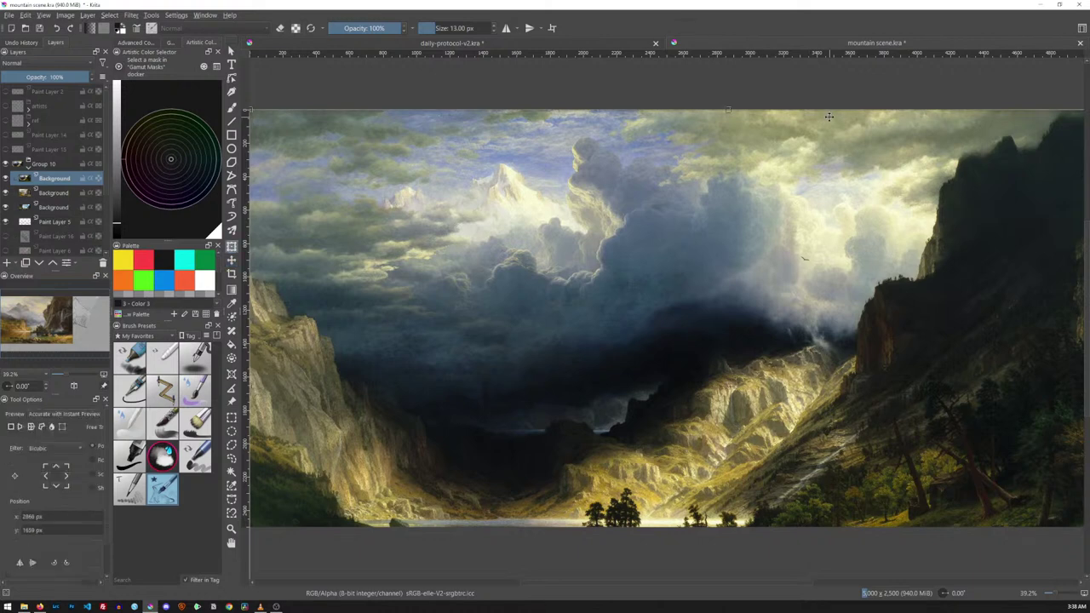
pyautogui.press('-')
pyautogui.press('-')
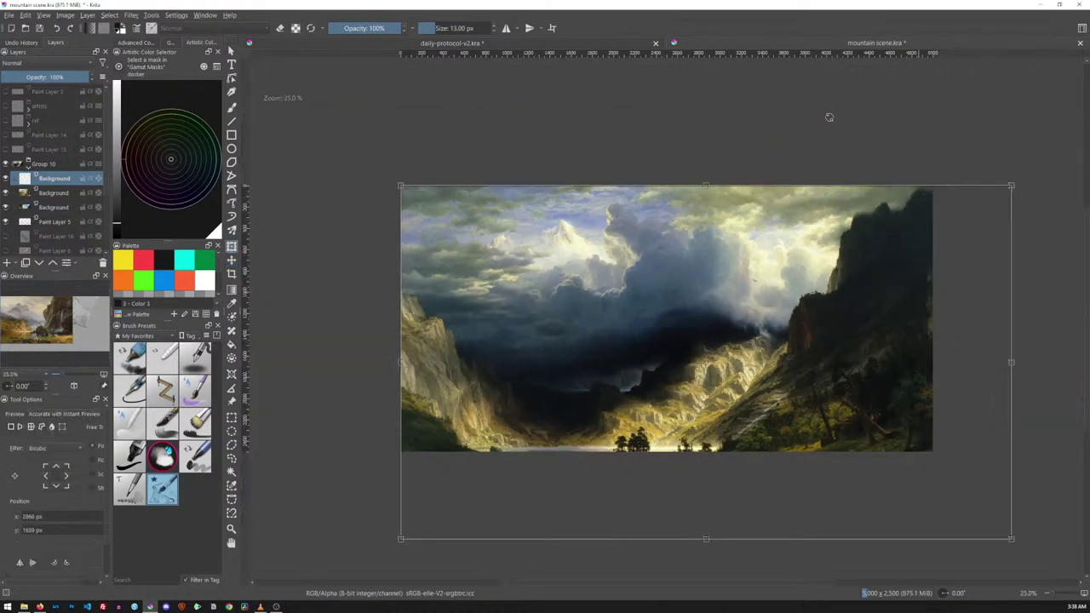
pyautogui.moveTo(1011, 538); pyautogui.dragTo(815, 384)
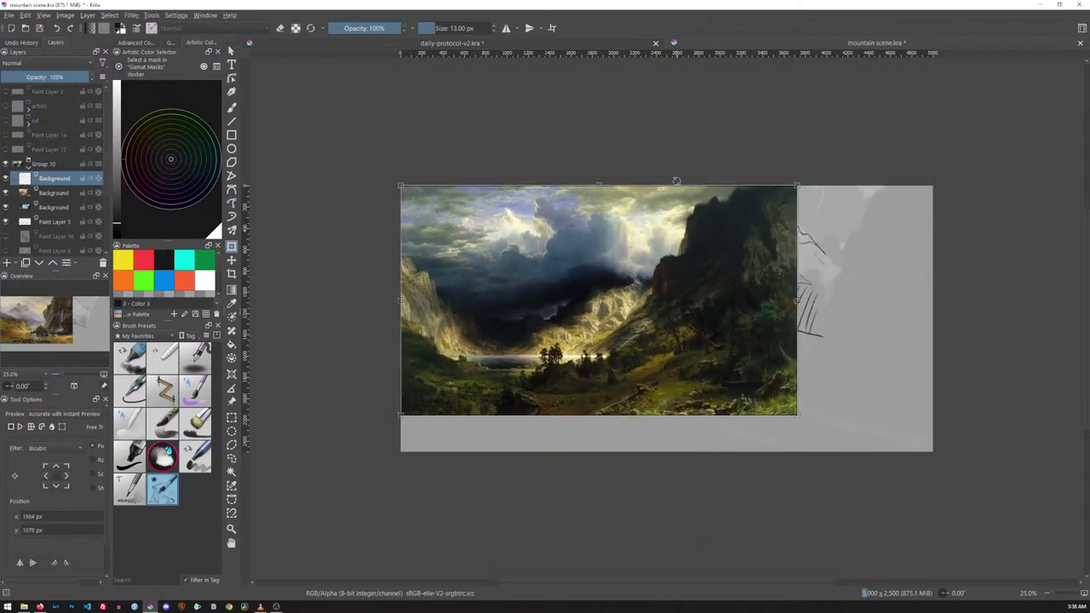
pyautogui.press('3')
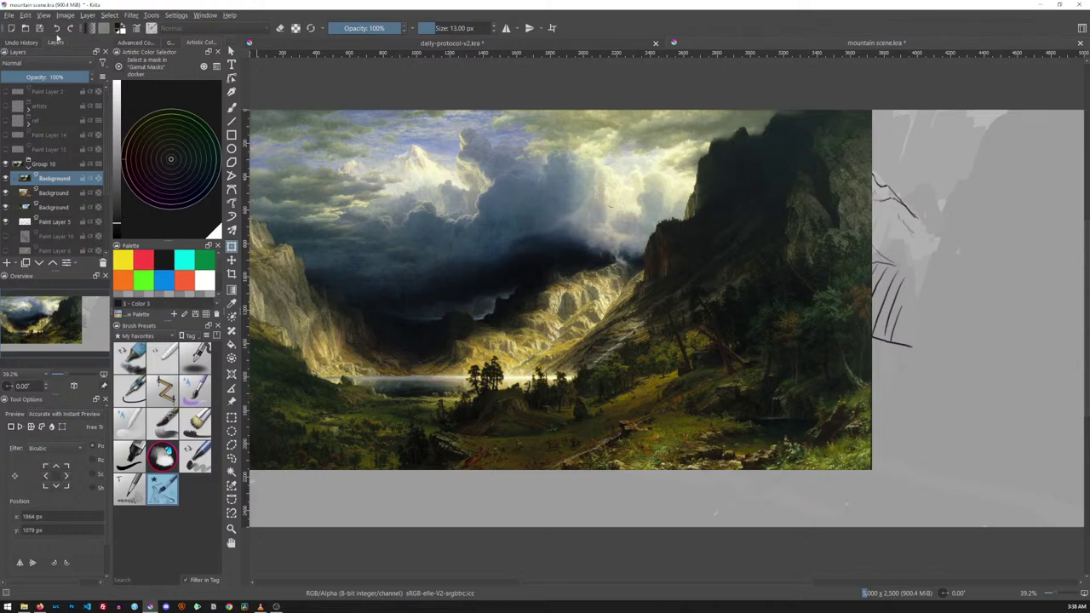
# Hide the other two reference paintings and move the Indians Spear Fishing layer to x 370 px, y 61 px
pyautogui.click(6, 184)
pyautogui.click(6, 192)
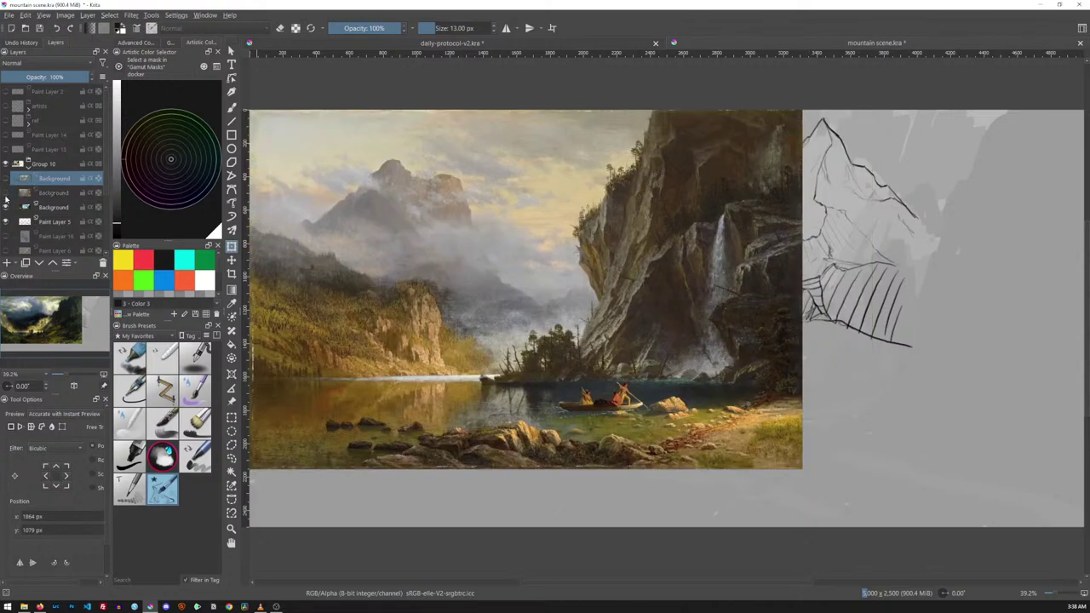
pyautogui.click(6, 207)
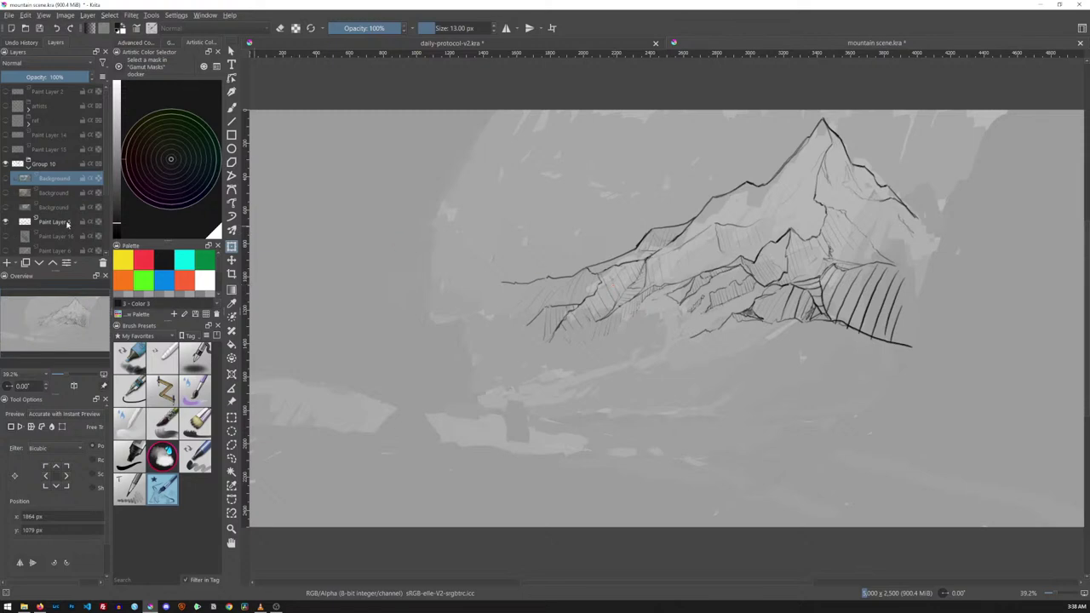
pyautogui.click(6, 192)
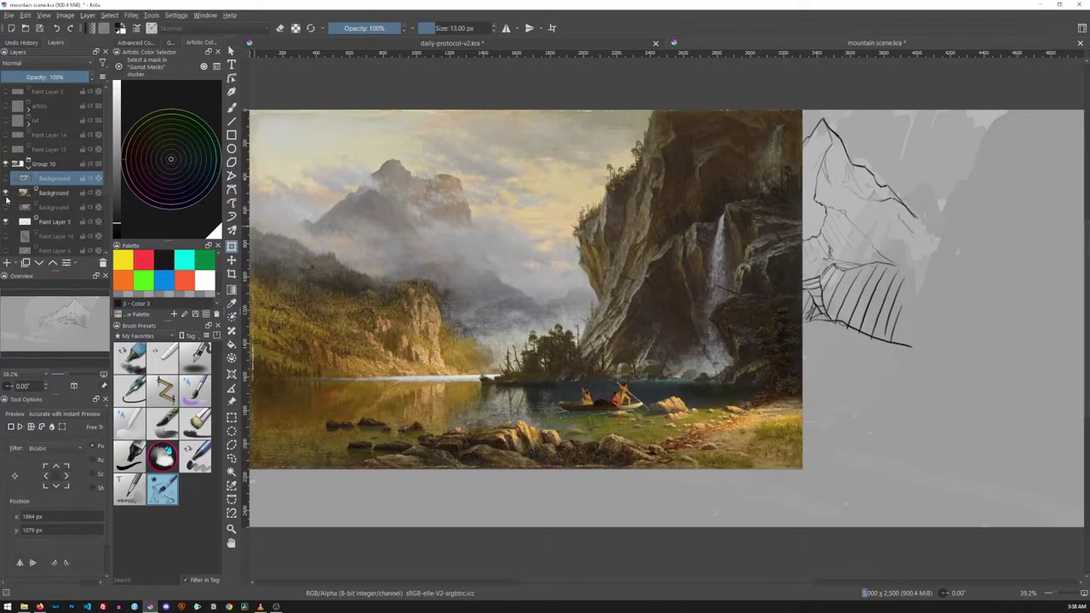
pyautogui.click(77, 193)
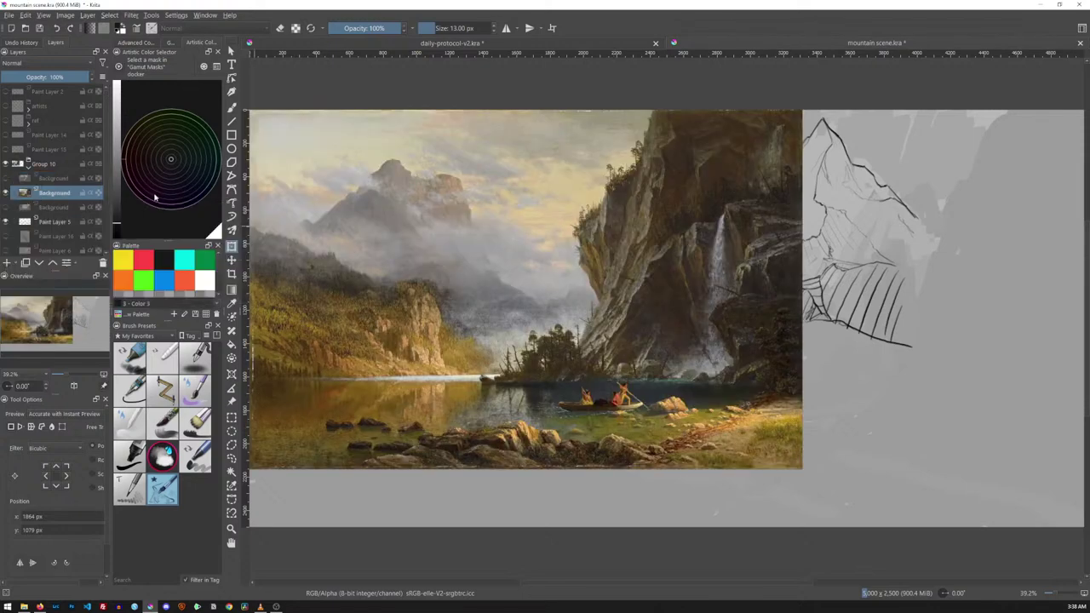
pyautogui.press('t')
pyautogui.moveTo(409, 218); pyautogui.dragTo(482, 224)
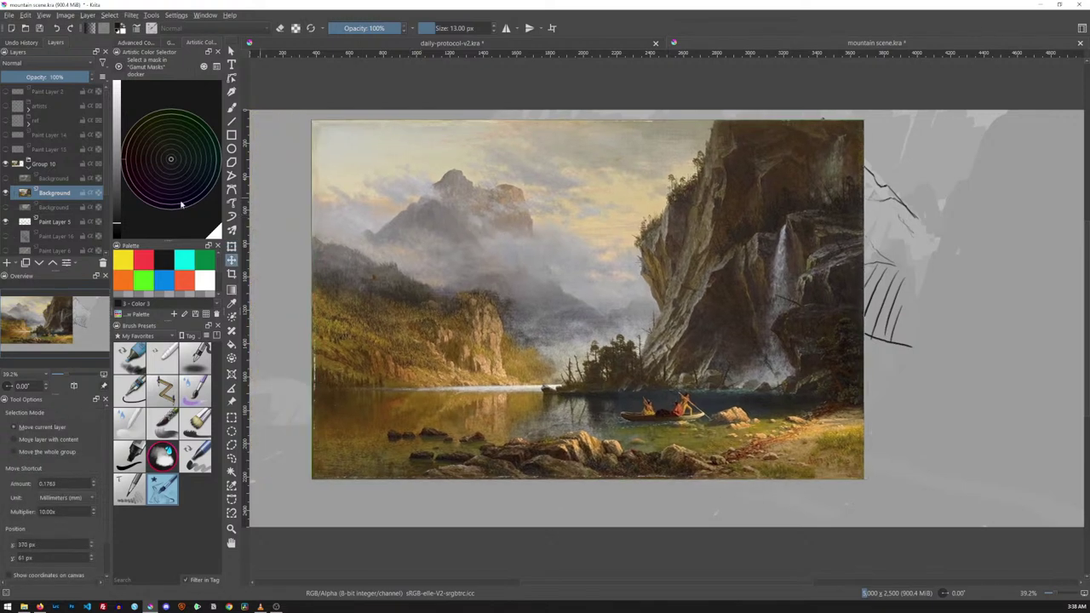
# Show only the fantasy valley painting above the sketch and move it to x 2087 px, y 702 px, in the canvas's lower-right area
pyautogui.click(8, 207)
pyautogui.click(42, 209)
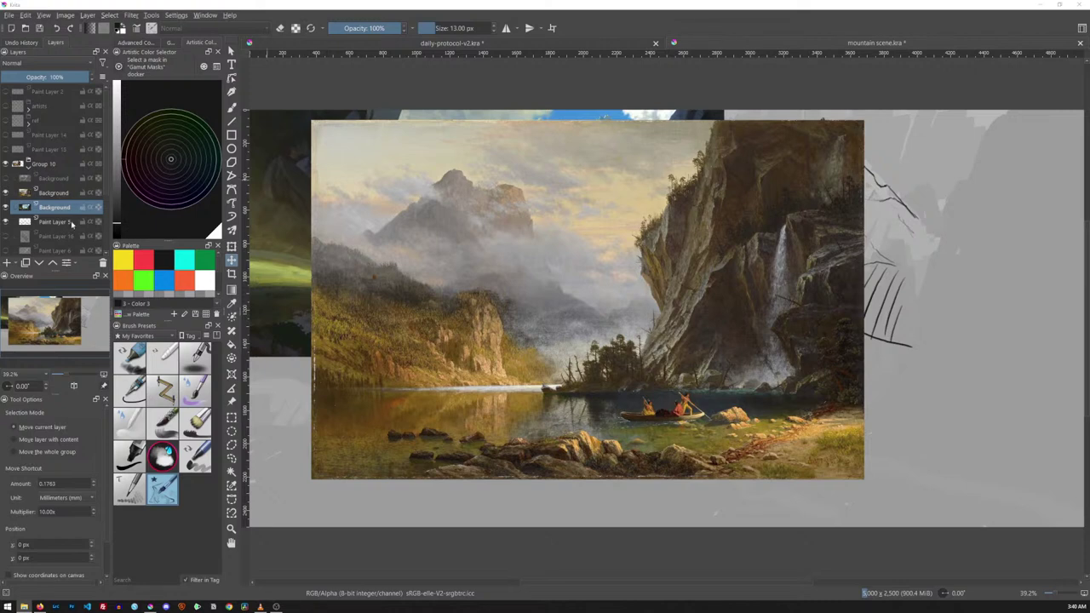
pyautogui.click(25, 207)
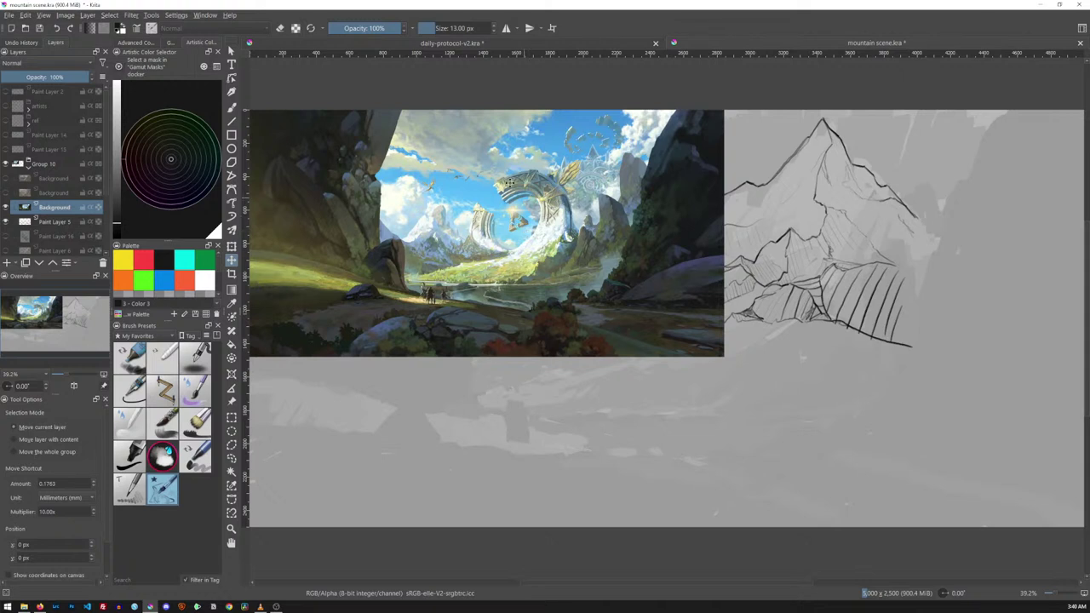
pyautogui.moveTo(489, 212); pyautogui.dragTo(596, 219)
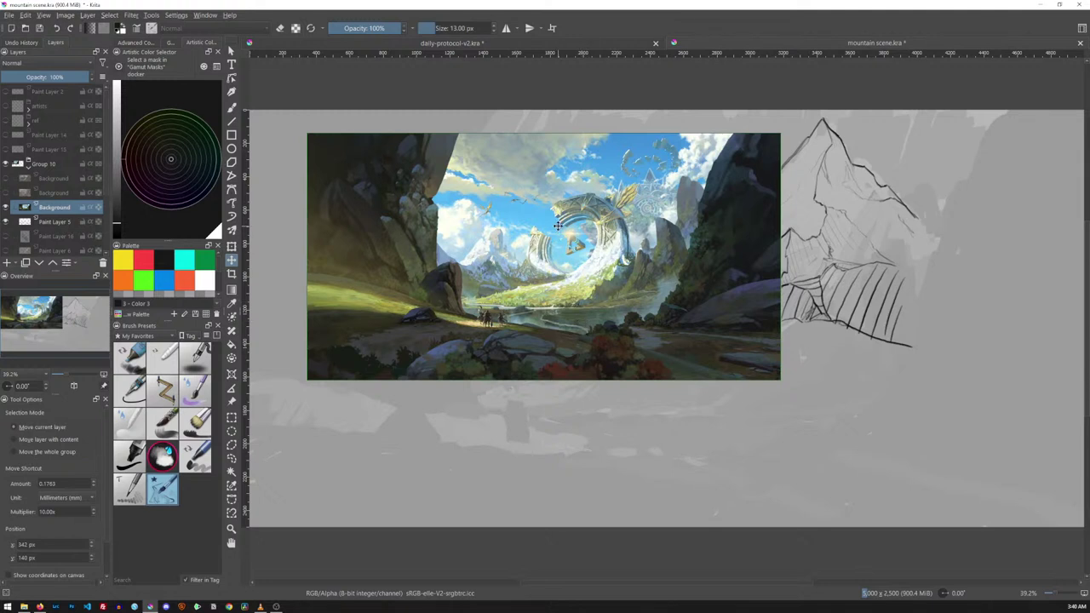
pyautogui.moveTo(655, 283)
pyautogui.mouseDown()
pyautogui.moveTo(860, 380)
pyautogui.moveTo(932, 379)
pyautogui.moveTo(842, 304)
pyautogui.mouseUp()
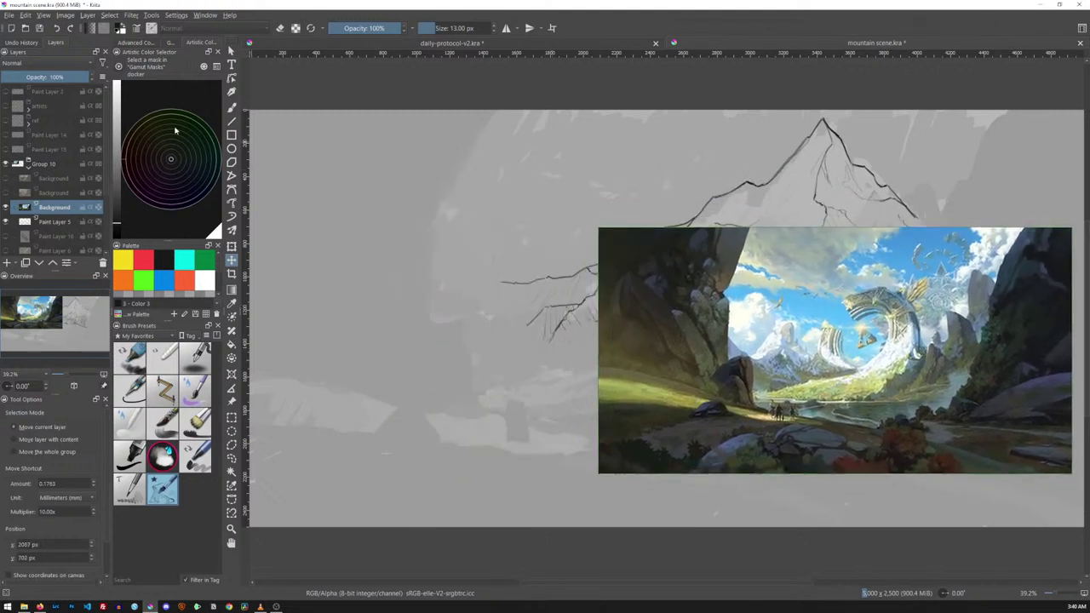
pyautogui.moveTo(698, 345); pyautogui.dragTo(698, 345)
# Show the Indians Spear Fishing layer again and mirror that layer horizontally
pyautogui.click(32, 194)
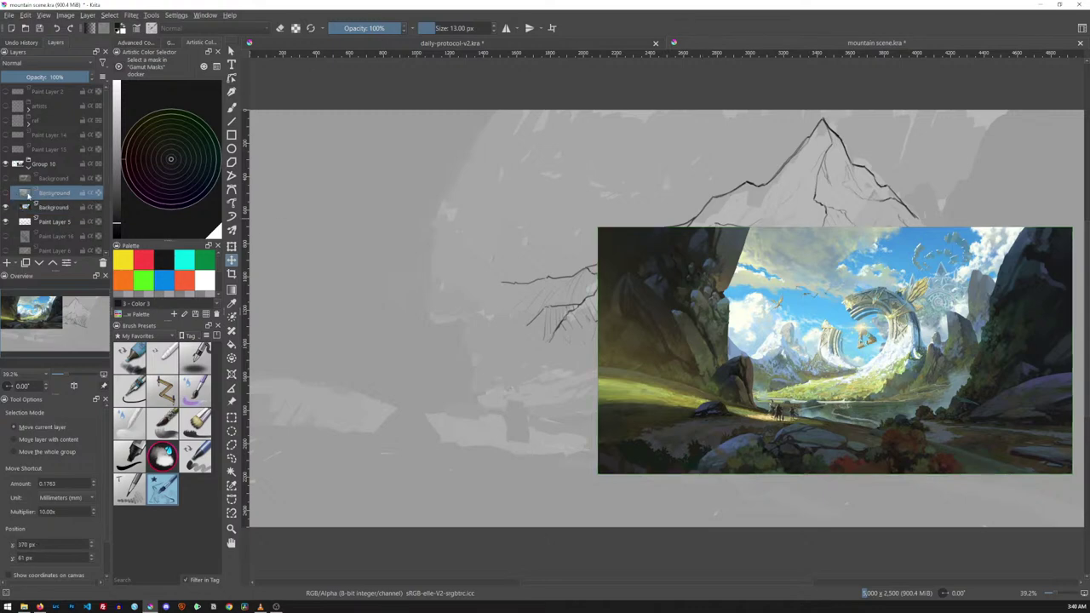
pyautogui.click(6, 193)
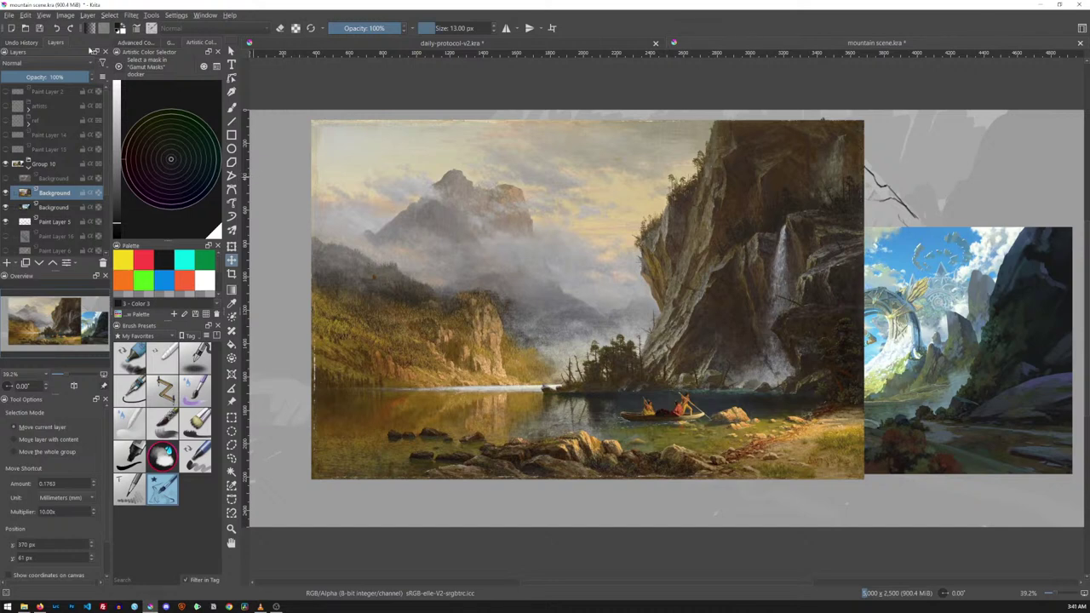
pyautogui.click(45, 17)
pyautogui.click(44, 17)
pyautogui.click(65, 15)
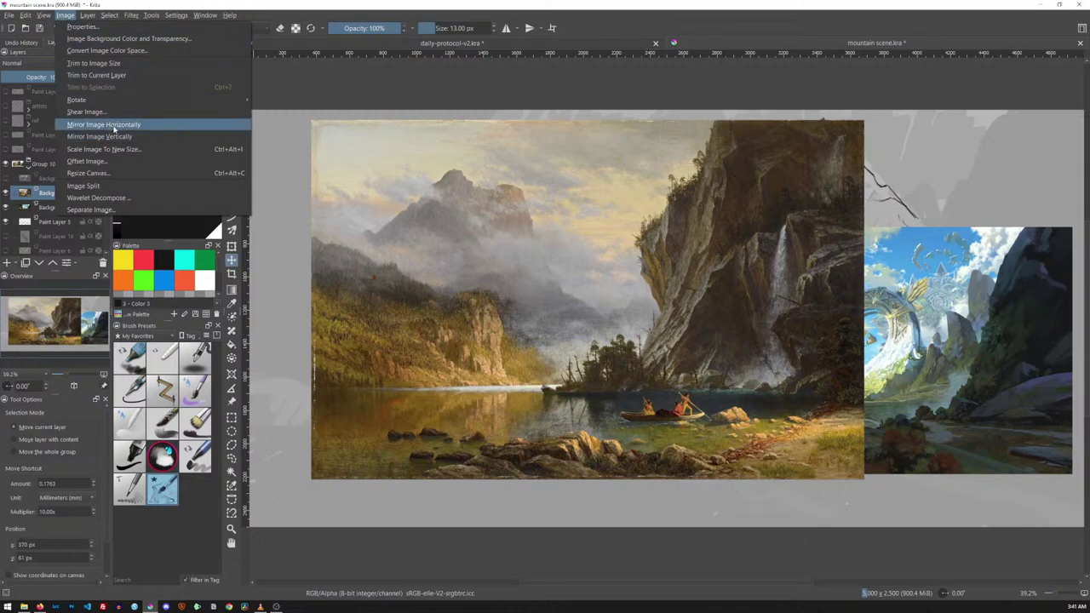
pyautogui.click(425, 139)
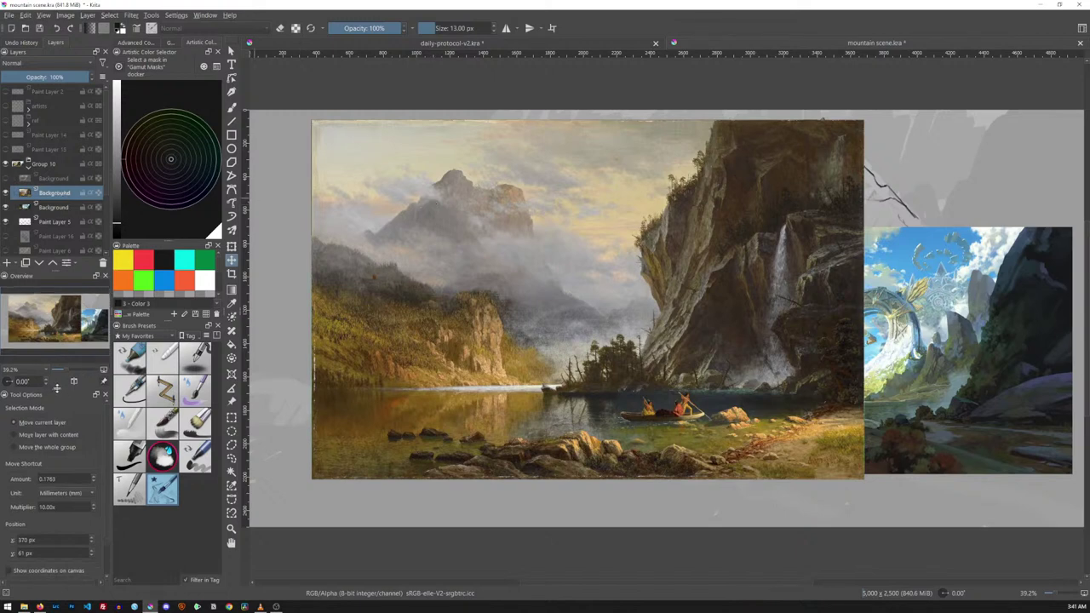
pyautogui.moveTo(106, 487)
pyautogui.mouseDown()
pyautogui.moveTo(108, 515)
pyautogui.moveTo(110, 475)
pyautogui.mouseUp()
pyautogui.click(86, 16)
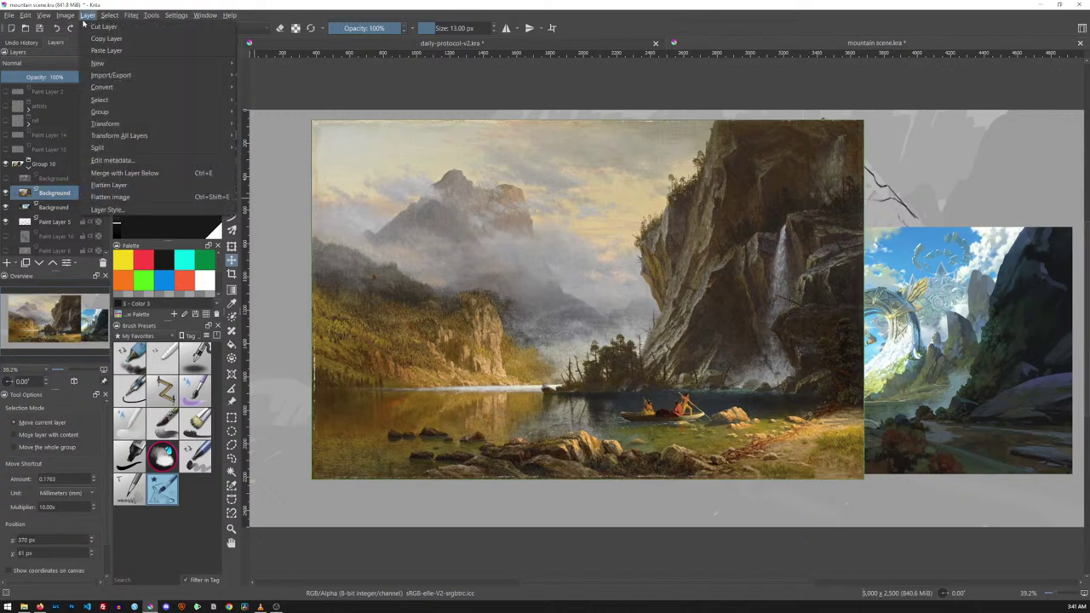
pyautogui.moveTo(115, 125)
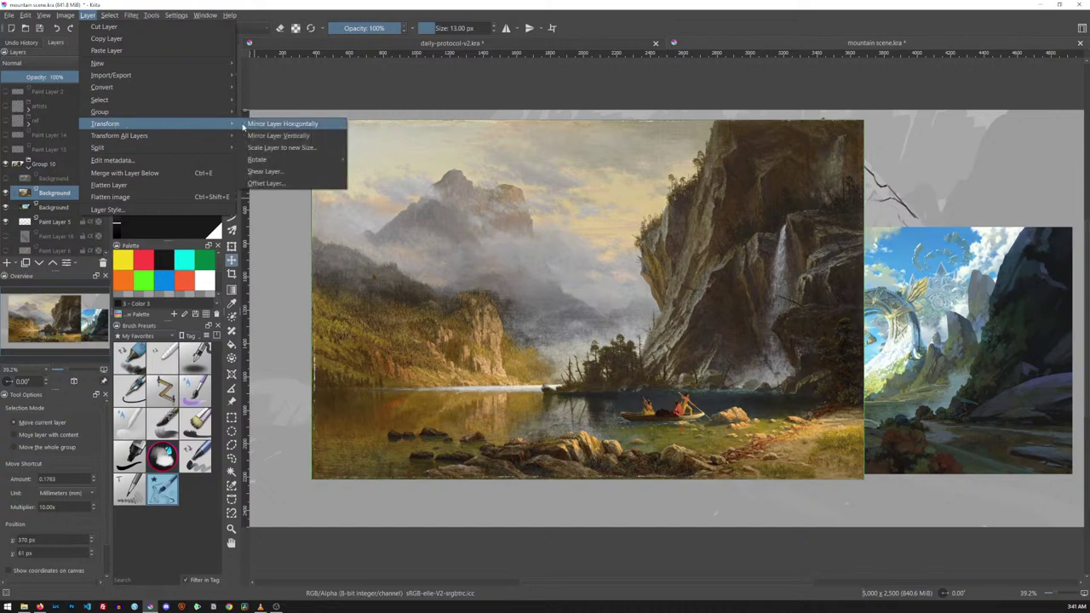
pyautogui.click(282, 125)
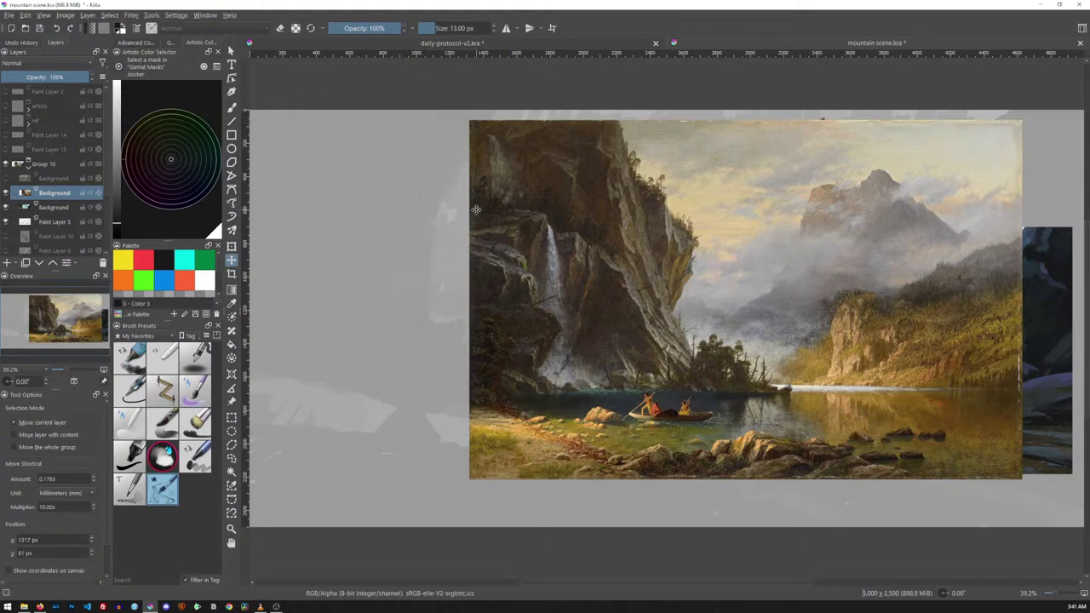
# Move the mountain line sketch on Paint Layer 5 slightly down and to the right
pyautogui.press('b')
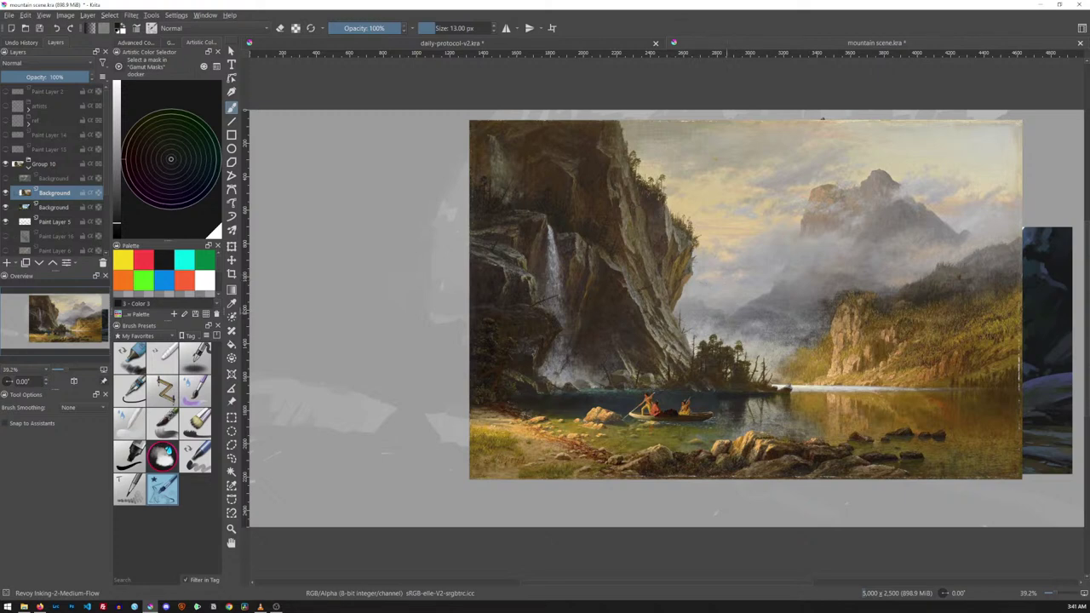
pyautogui.press('t')
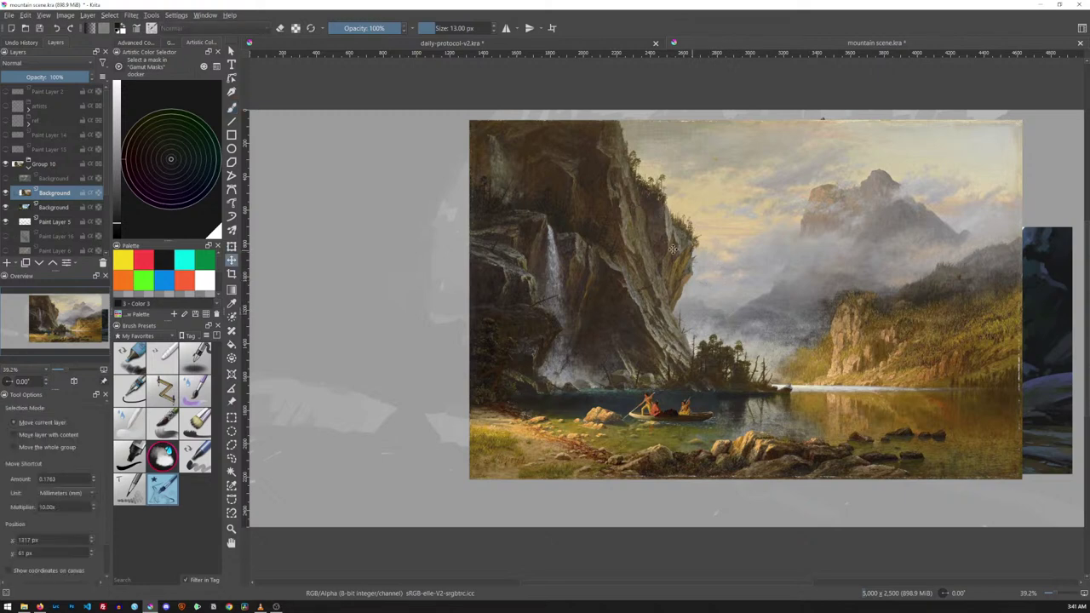
pyautogui.click(60, 223)
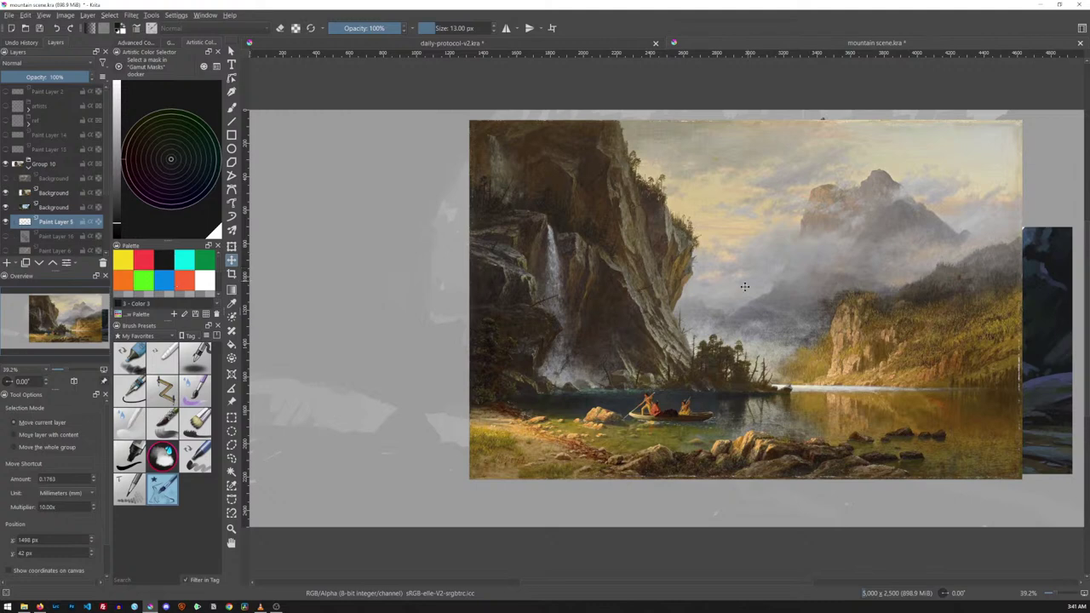
pyautogui.moveTo(798, 301)
pyautogui.mouseDown()
pyautogui.moveTo(809, 330)
pyautogui.moveTo(782, 329)
pyautogui.mouseUp()
# Scale the mirrored Indians Spear Fishing painting to about a quarter of the canvas width and place it in the canvas's upper-right corner
pyautogui.click(61, 194)
pyautogui.moveTo(707, 284); pyautogui.dragTo(767, 305)
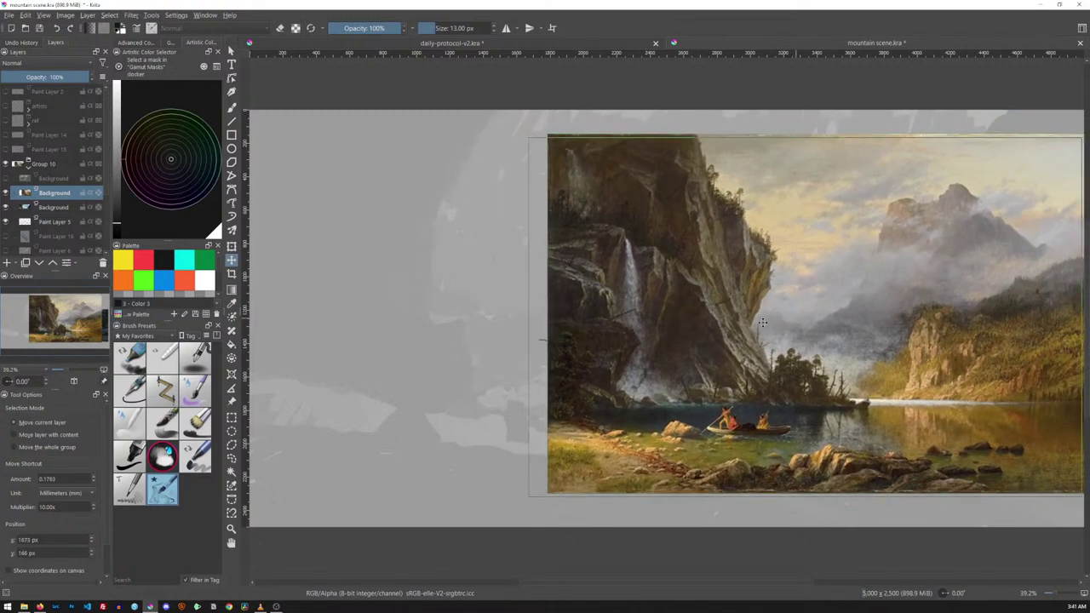
pyautogui.moveTo(800, 381); pyautogui.dragTo(749, 385)
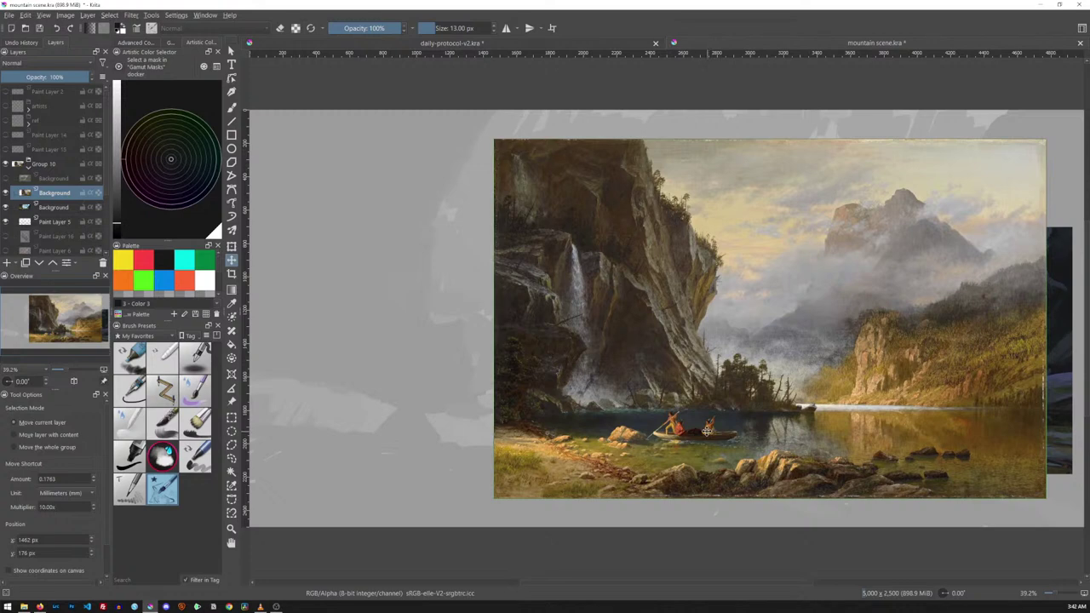
pyautogui.hotkey('ctrl', 't')
pyautogui.press('Return')
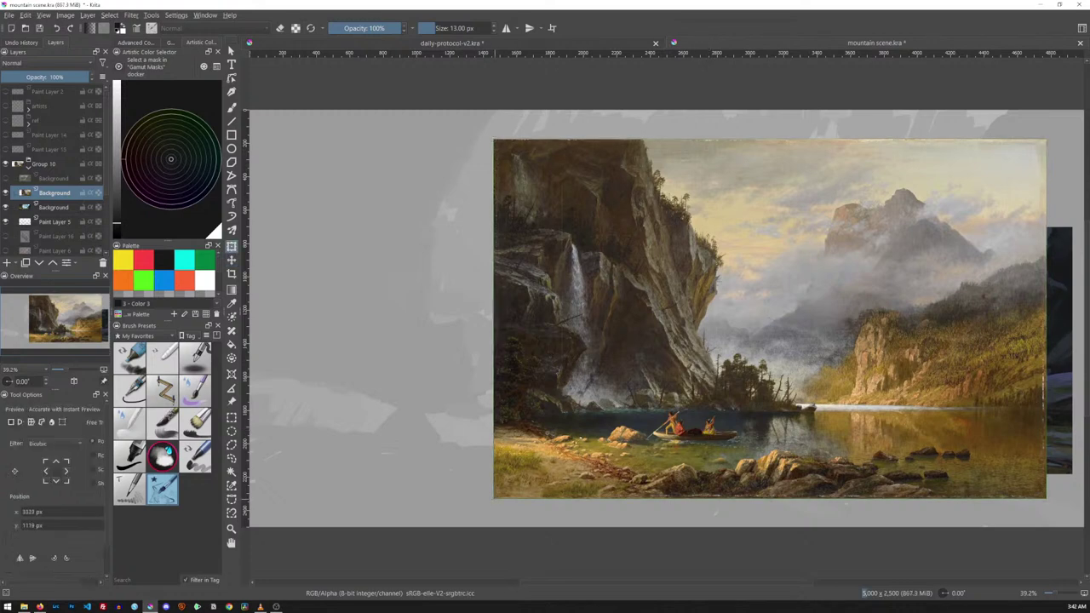
pyautogui.hotkey('ctrl', 'z')
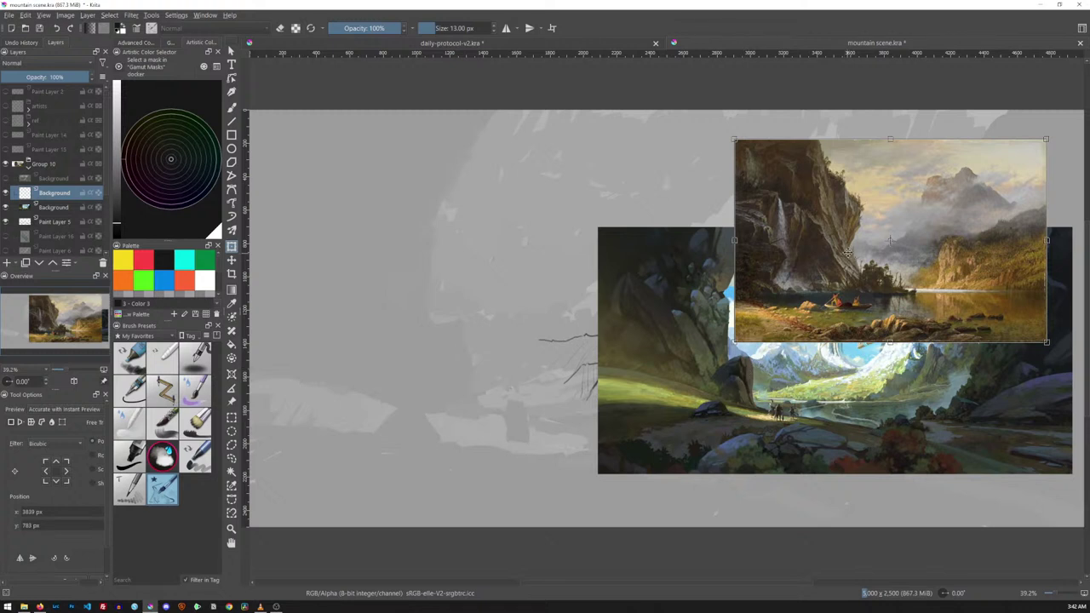
pyautogui.moveTo(853, 248); pyautogui.dragTo(869, 229)
pyautogui.moveTo(750, 323)
pyautogui.mouseDown()
pyautogui.moveTo(812, 284)
pyautogui.moveTo(842, 243)
pyautogui.mouseUp()
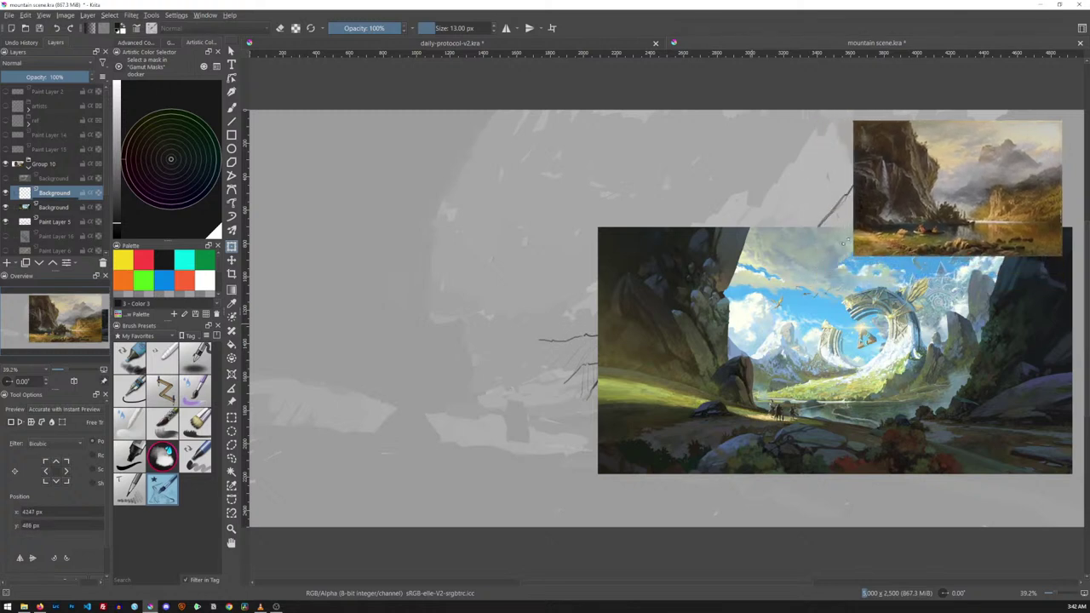
pyautogui.press('Return')
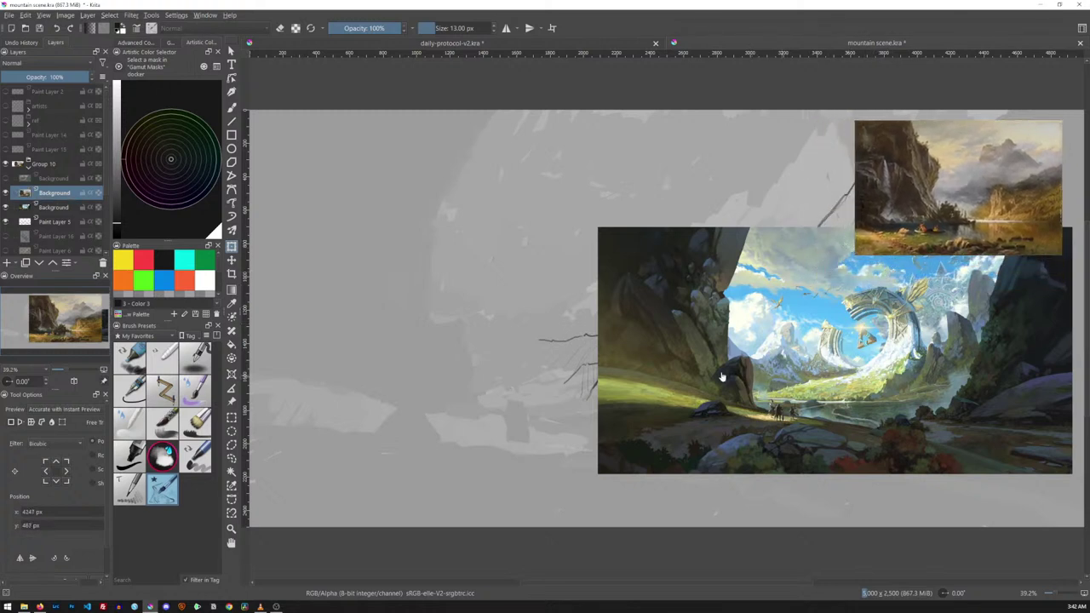
# Scale the fantasy valley painting to about a quarter of the canvas width and place it directly below the Indians Spear Fishing painting
pyautogui.click(66, 207)
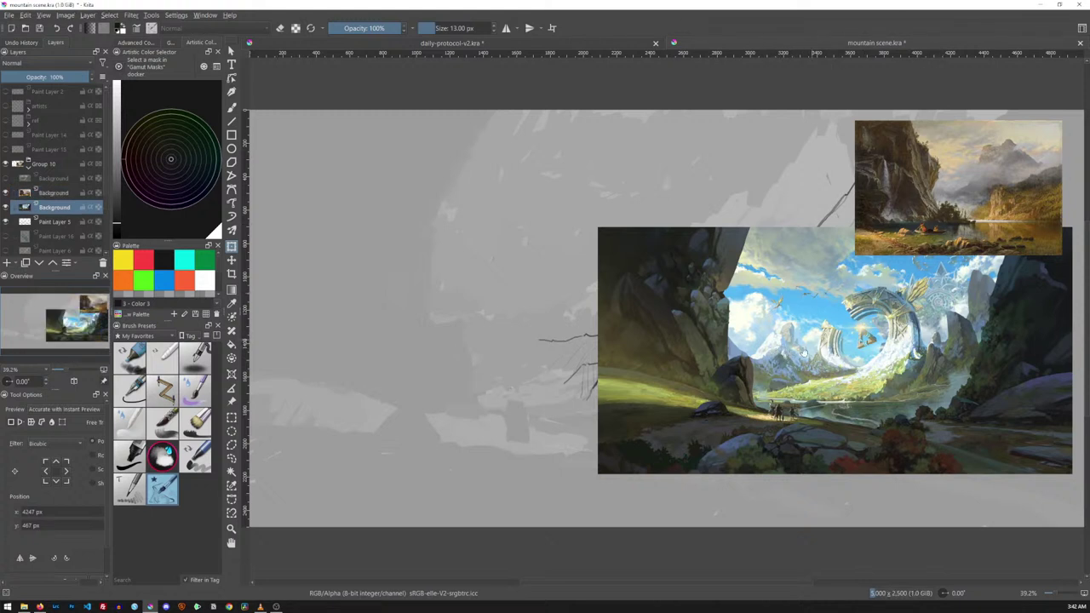
pyautogui.press('t')
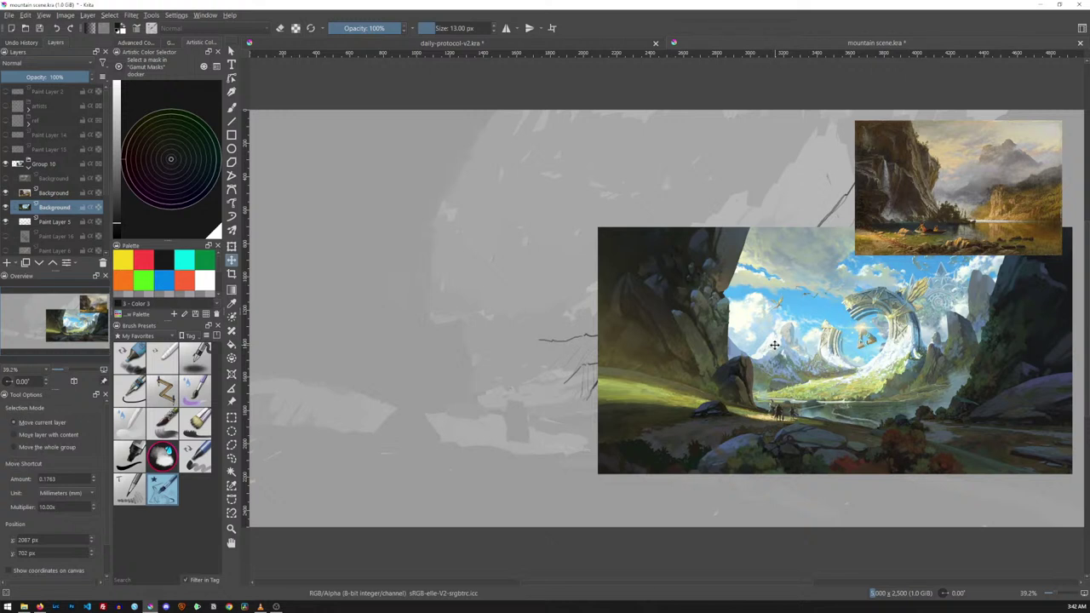
pyautogui.hotkey('ctrl', 't')
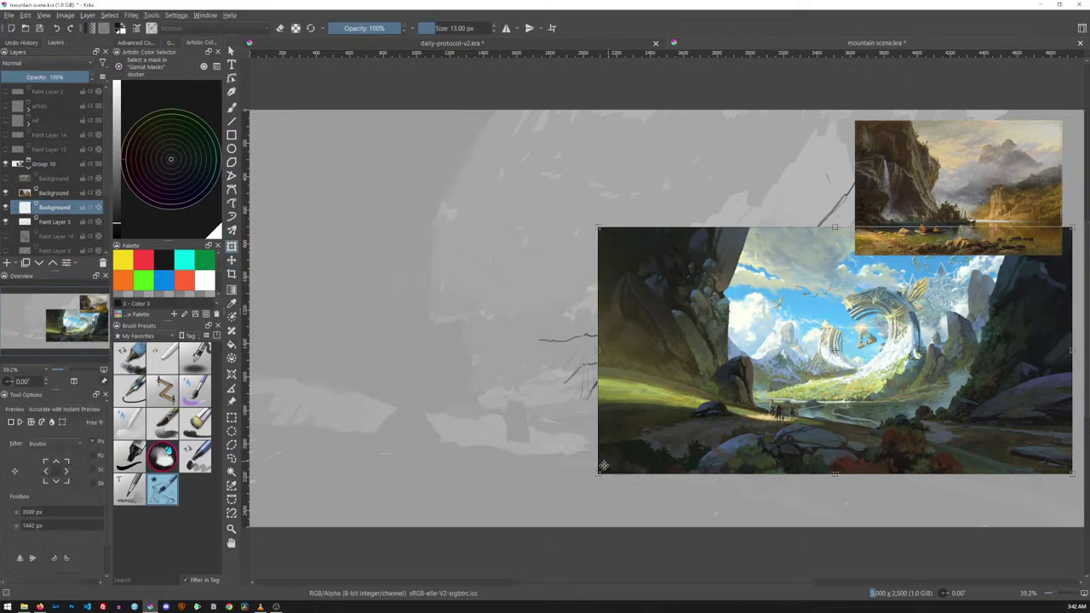
pyautogui.moveTo(613, 464)
pyautogui.mouseDown()
pyautogui.moveTo(804, 375)
pyautogui.moveTo(838, 349)
pyautogui.moveTo(836, 325)
pyautogui.mouseUp()
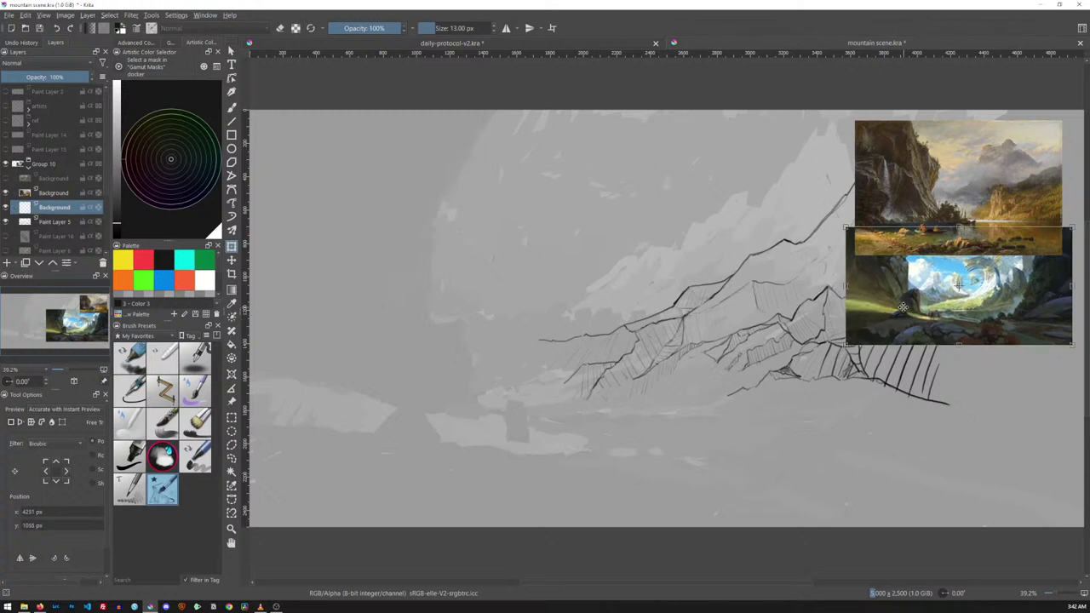
pyautogui.press('m')
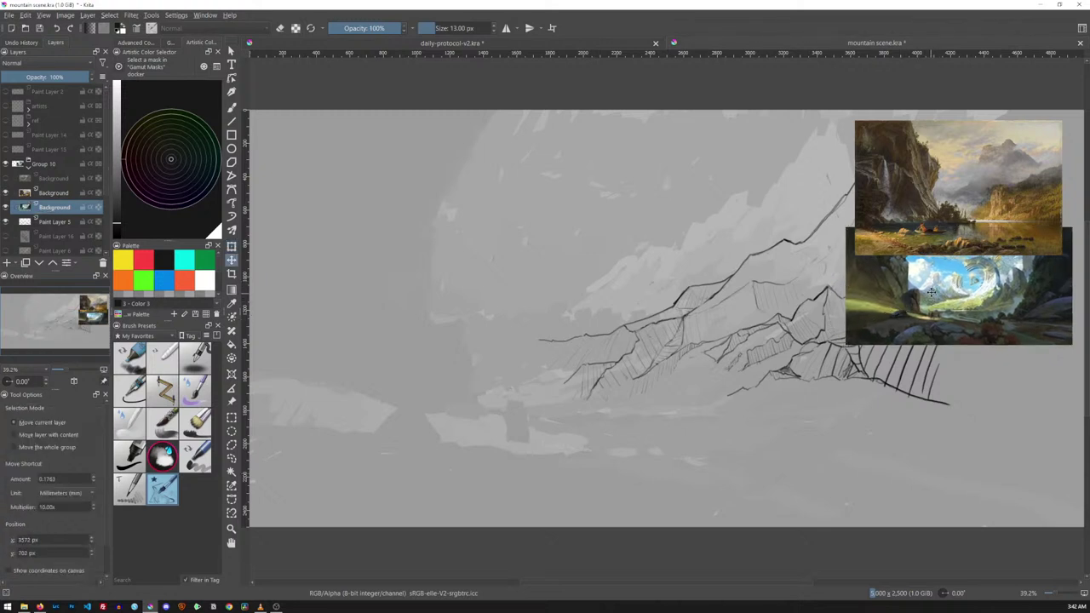
pyautogui.moveTo(933, 290); pyautogui.dragTo(936, 321)
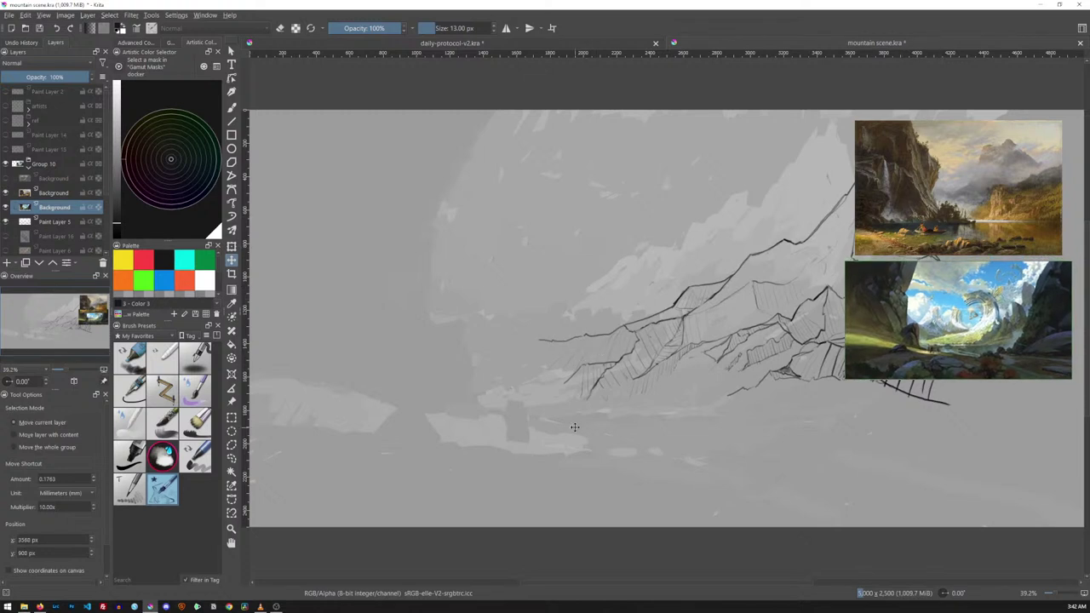
pyautogui.press('-')
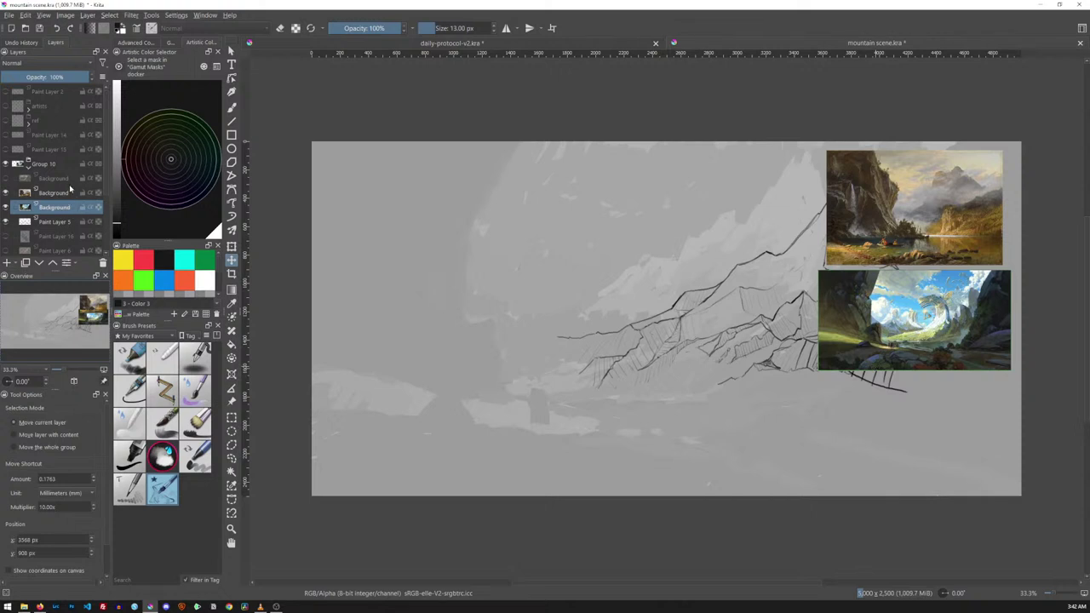
# Add a paint layer above the hidden topmost Background layer in Group 10 and switch to the Chris Split workspace
pyautogui.click(94, 180)
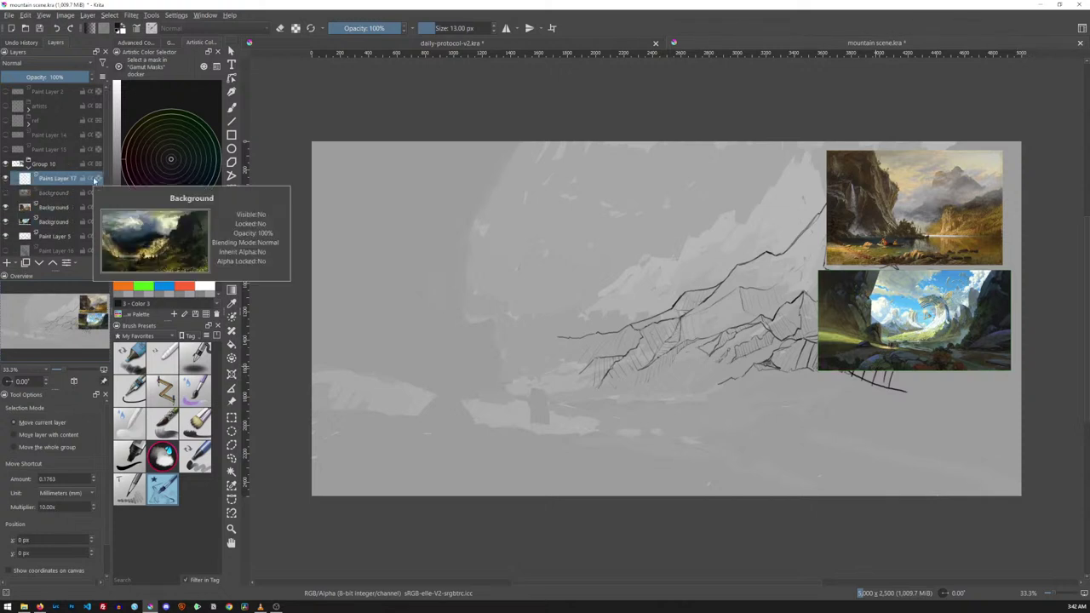
pyautogui.press('Insert')
pyautogui.click(1082, 29)
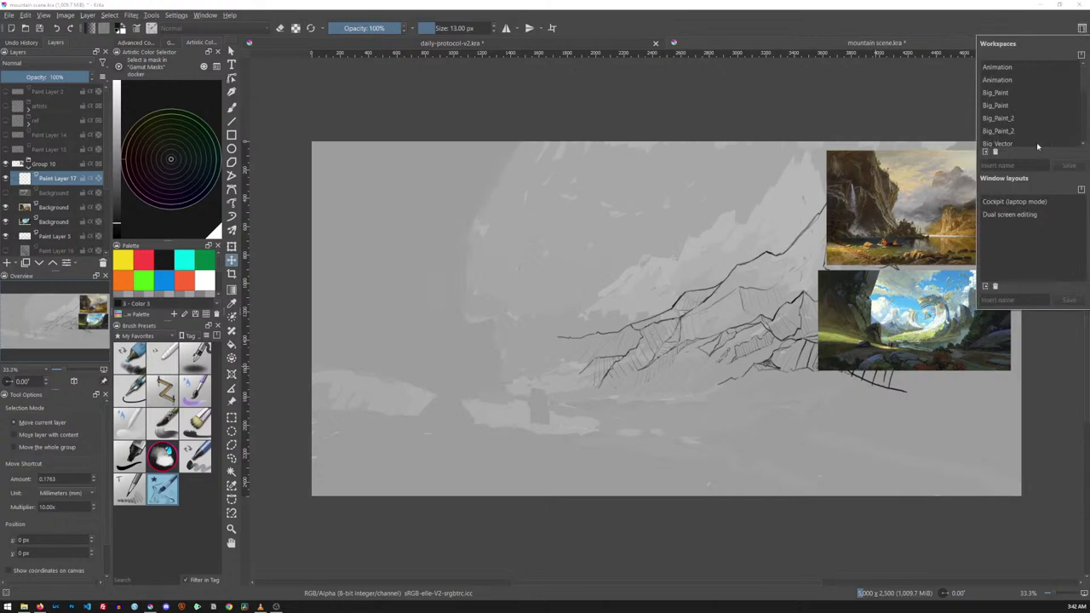
pyautogui.scroll(-3, 1009, 102)
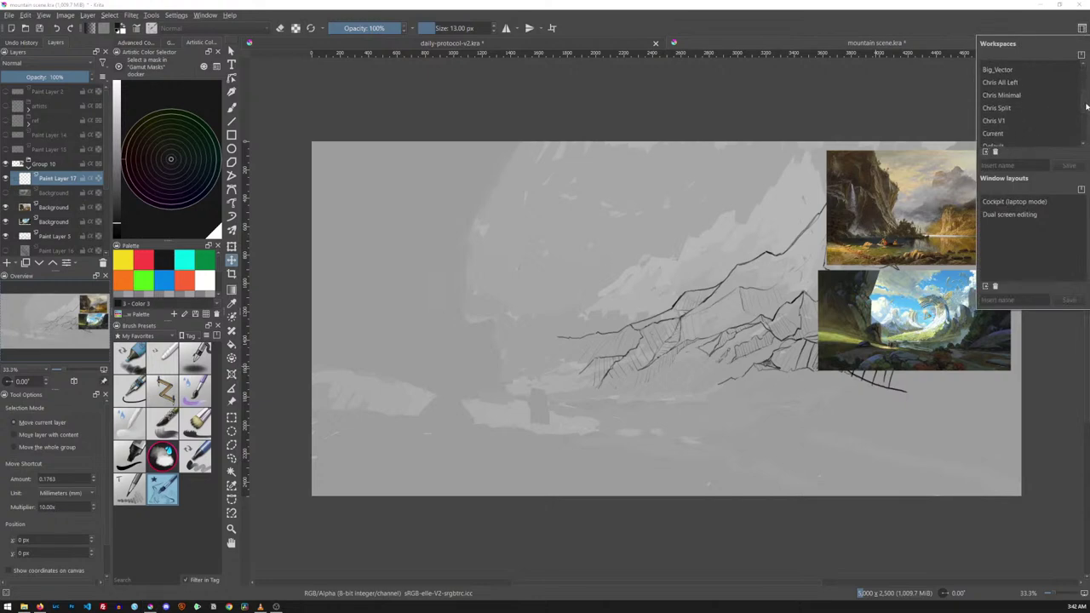
pyautogui.click(1007, 102)
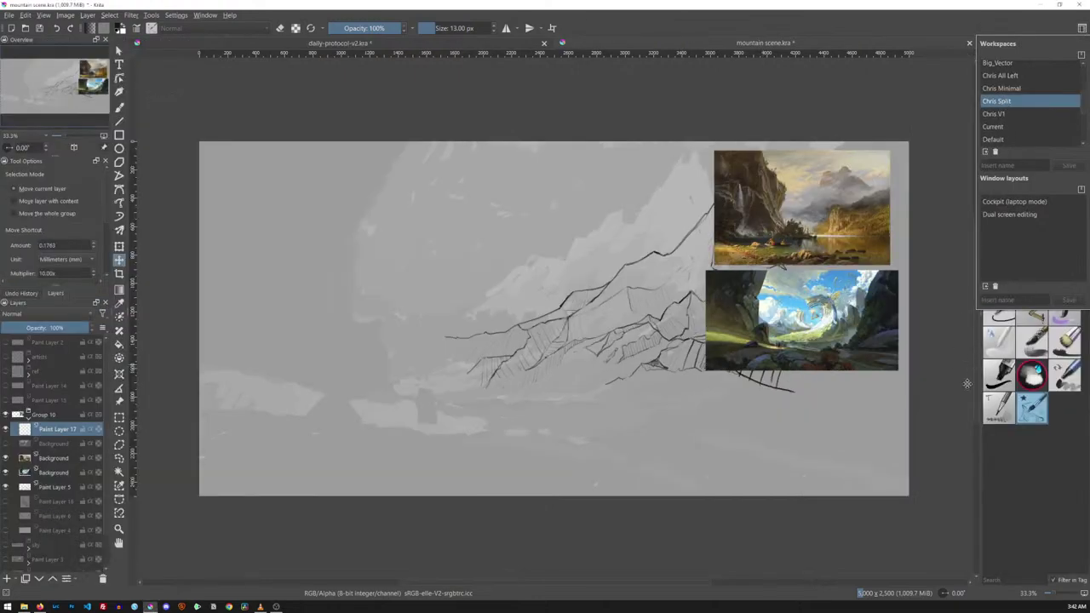
pyautogui.click(1012, 494)
# Set the painting colour to a saturated bright red and give the layer list more height
pyautogui.click(993, 135)
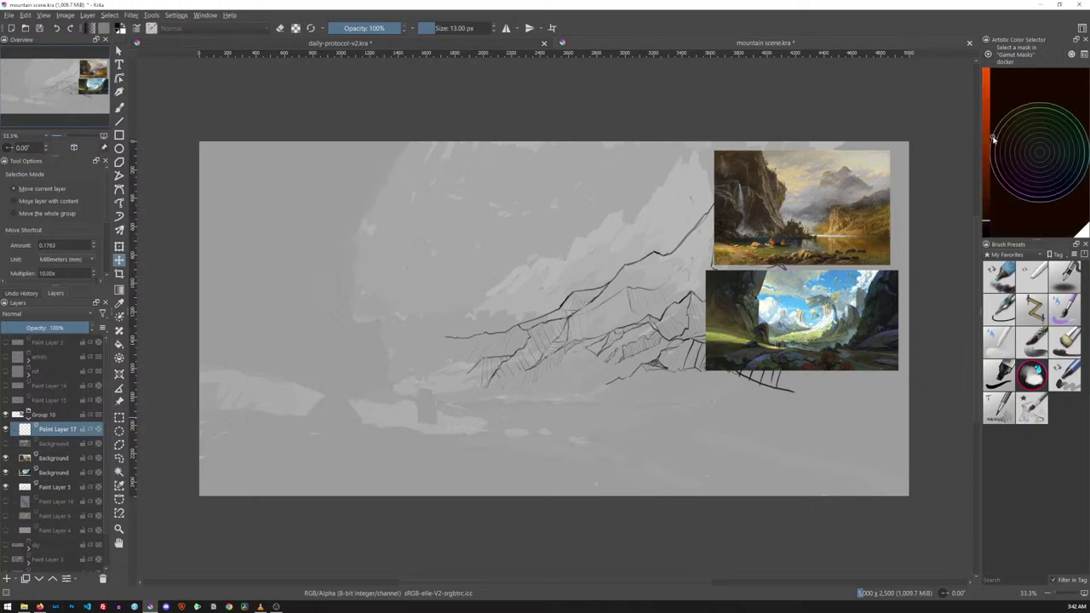
pyautogui.click(991, 146)
pyautogui.click(985, 76)
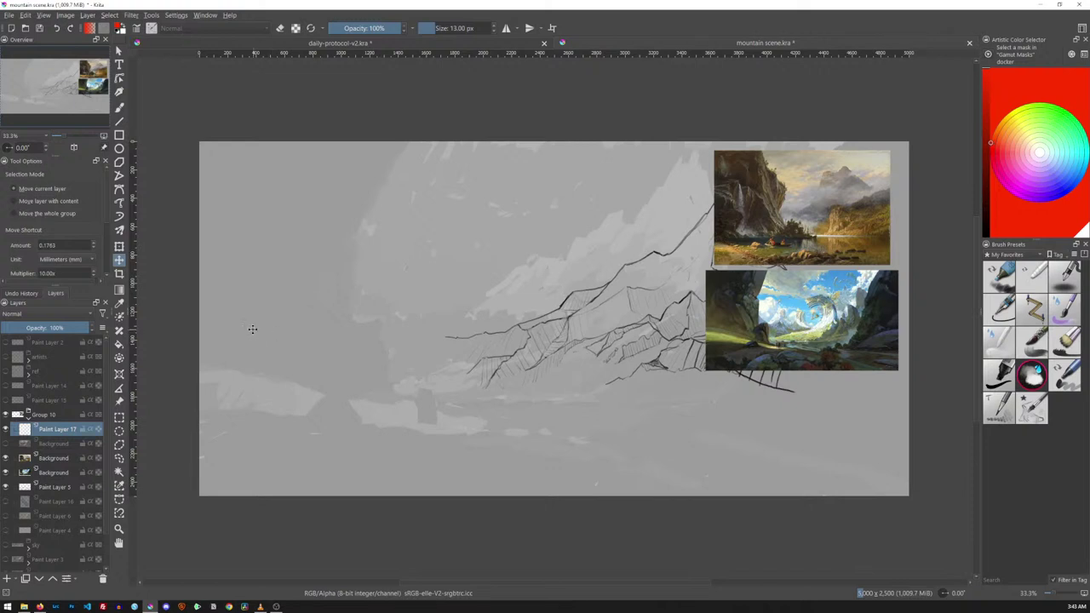
pyautogui.moveTo(62, 287); pyautogui.dragTo(61, 263)
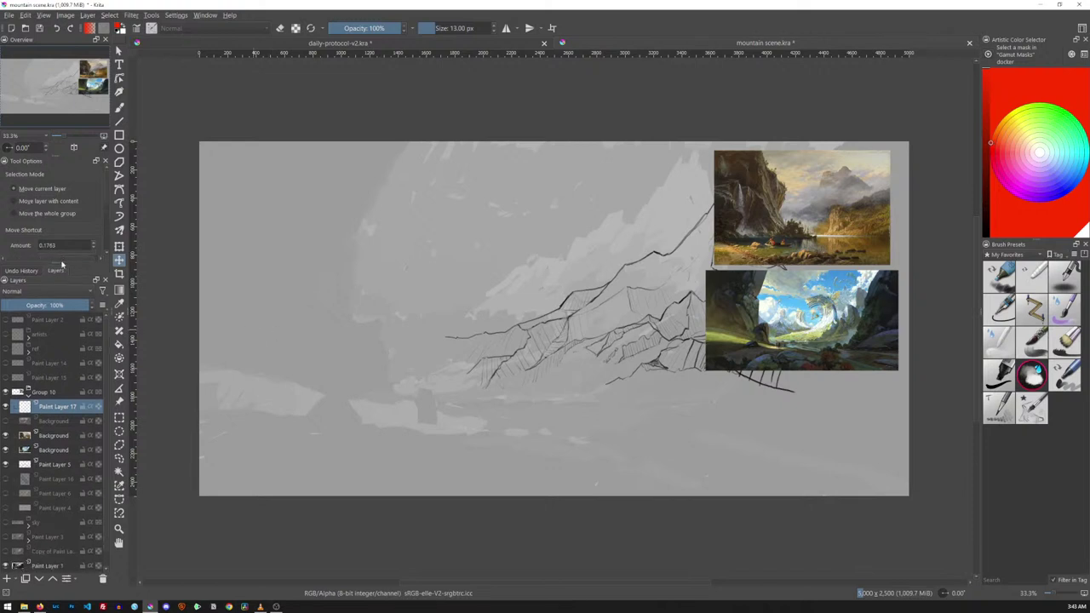
# Try outlining the fantasy valley painting in red with the Chris Writing brush at 11 px
pyautogui.click(1001, 313)
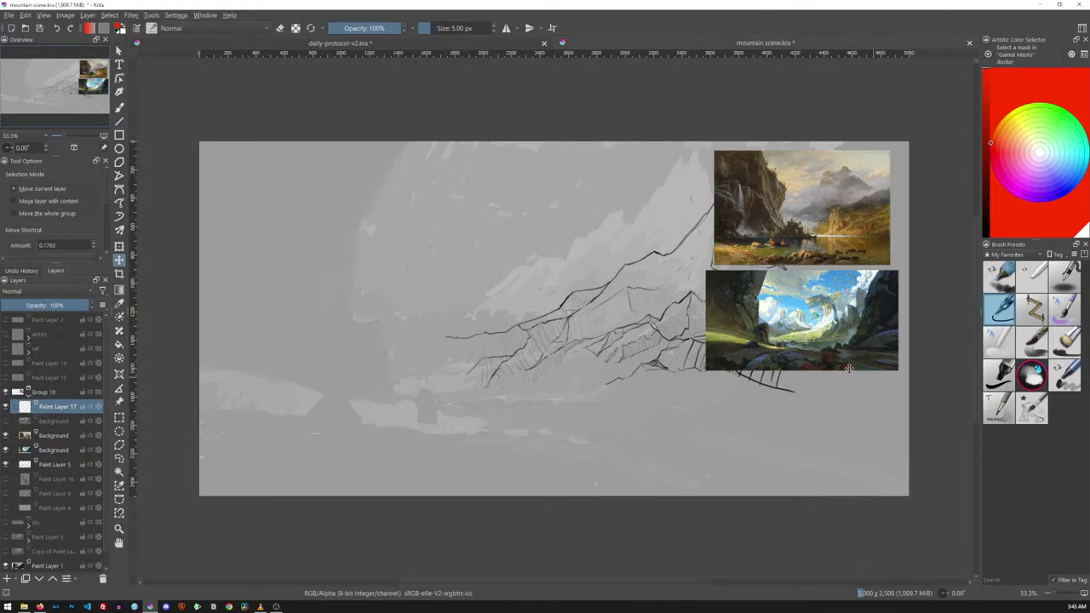
pyautogui.press('b')
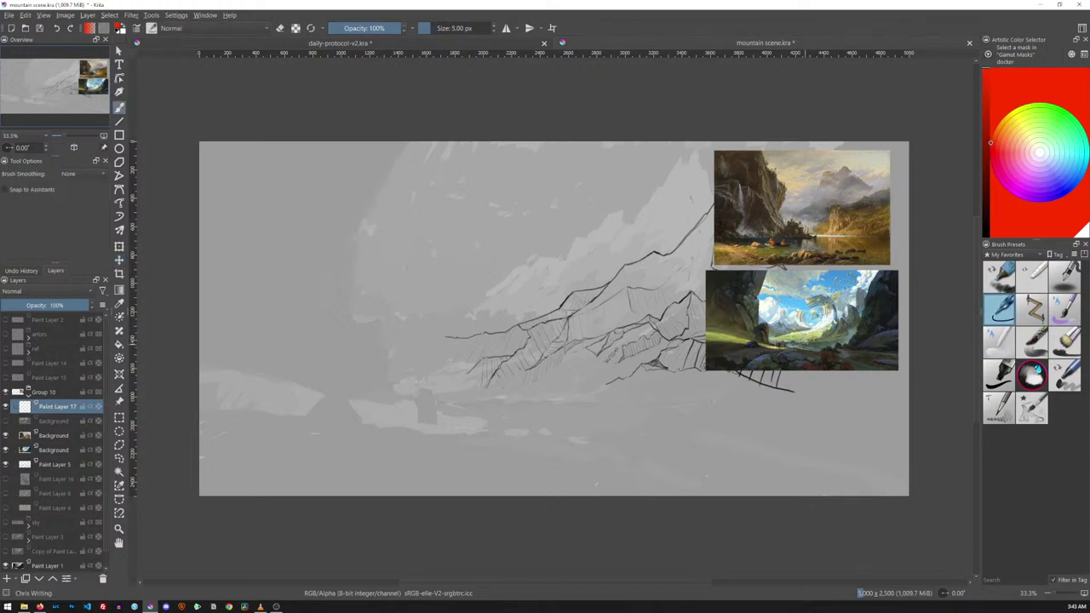
pyautogui.press(']')
pyautogui.press(']')
pyautogui.press(']')
pyautogui.press(']')
pyautogui.press(']')
pyautogui.moveTo(769, 269)
pyautogui.mouseDown()
pyautogui.moveTo(706, 273)
pyautogui.moveTo(705, 366)
pyautogui.moveTo(897, 368)
pyautogui.moveTo(901, 271)
pyautogui.mouseUp()
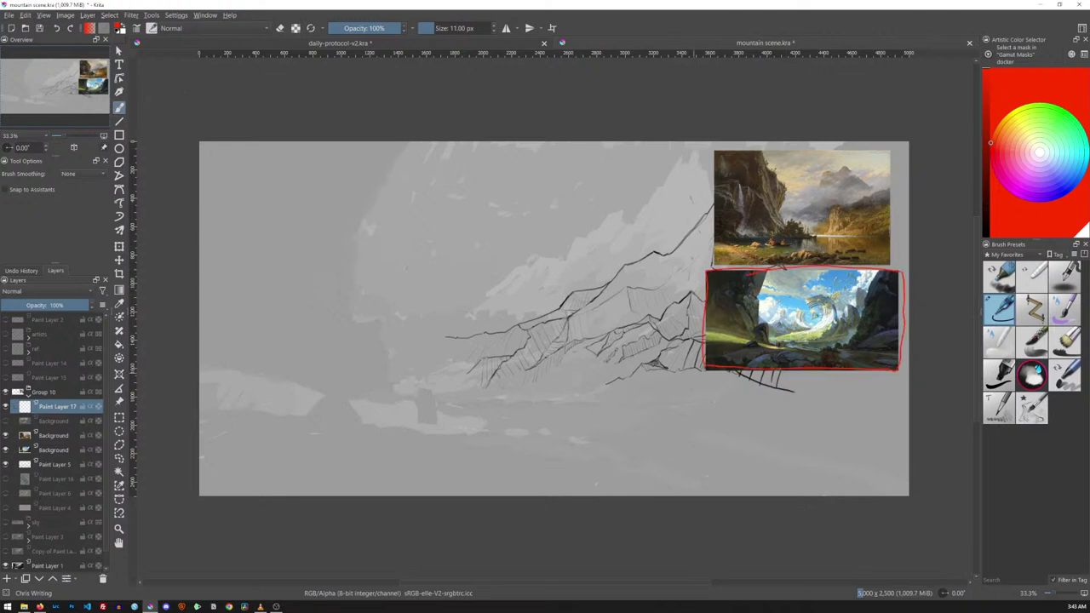
pyautogui.hotkey('ctrl', 'z')
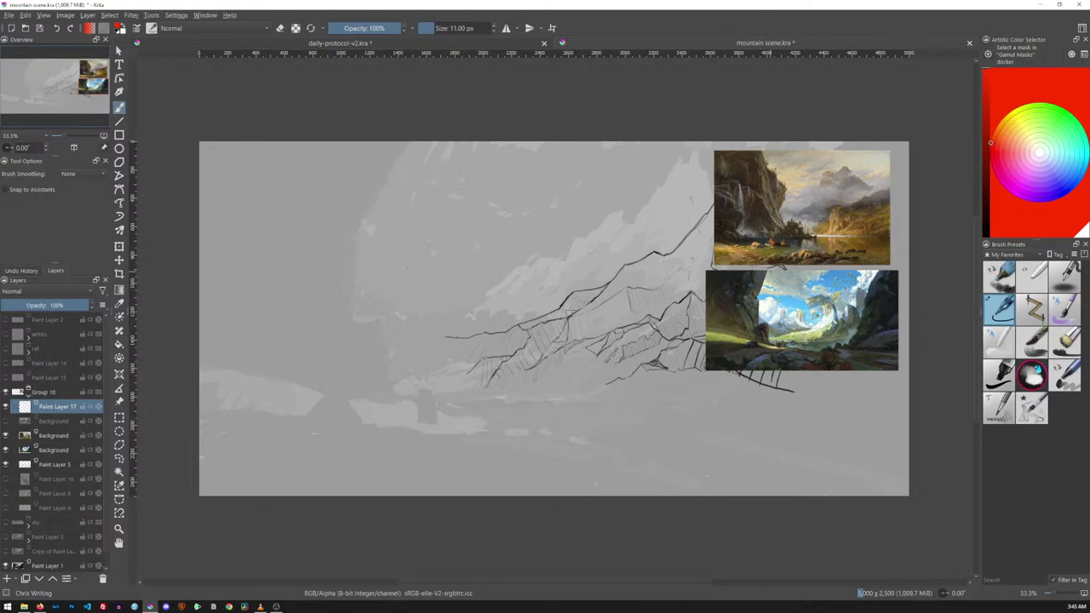
# Mark the fantasy valley painting with a red U-shaped curve around the bright opening and a red ring around the circular structure
pyautogui.moveTo(783, 368); pyautogui.dragTo(817, 349)
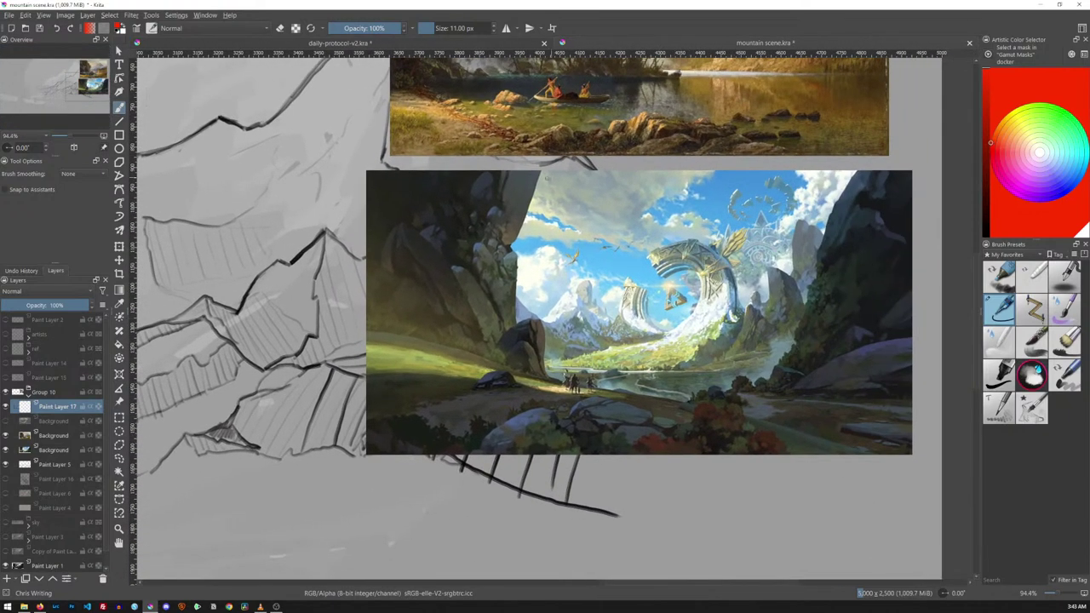
pyautogui.moveTo(541, 172)
pyautogui.mouseDown()
pyautogui.moveTo(522, 278)
pyautogui.moveTo(550, 355)
pyautogui.moveTo(671, 395)
pyautogui.moveTo(778, 353)
pyautogui.moveTo(852, 211)
pyautogui.moveTo(860, 163)
pyautogui.mouseUp()
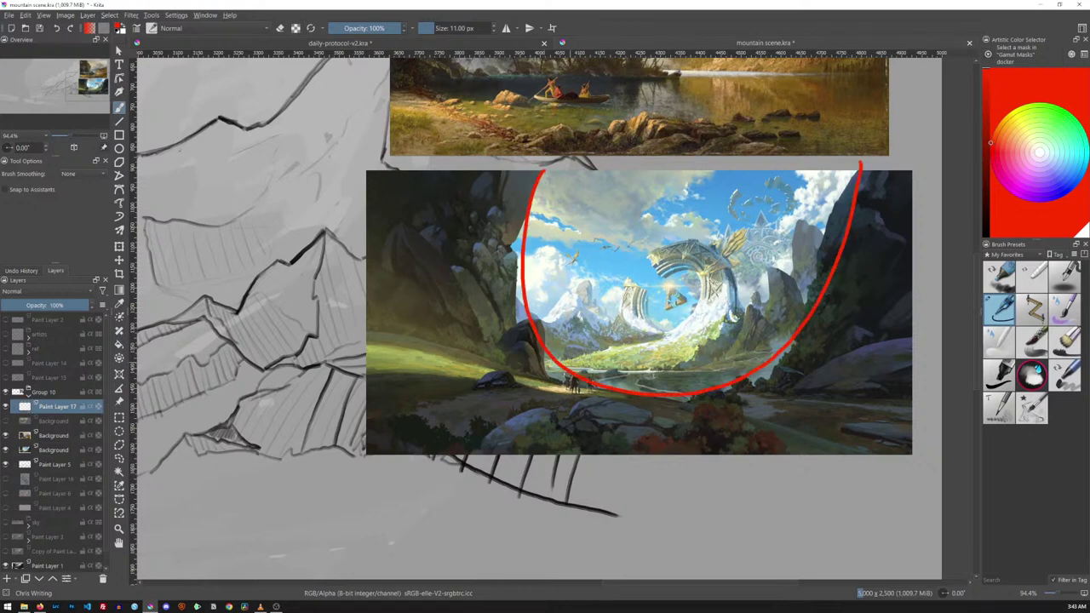
pyautogui.moveTo(715, 248)
pyautogui.mouseDown()
pyautogui.moveTo(656, 336)
pyautogui.moveTo(700, 249)
pyautogui.mouseUp()
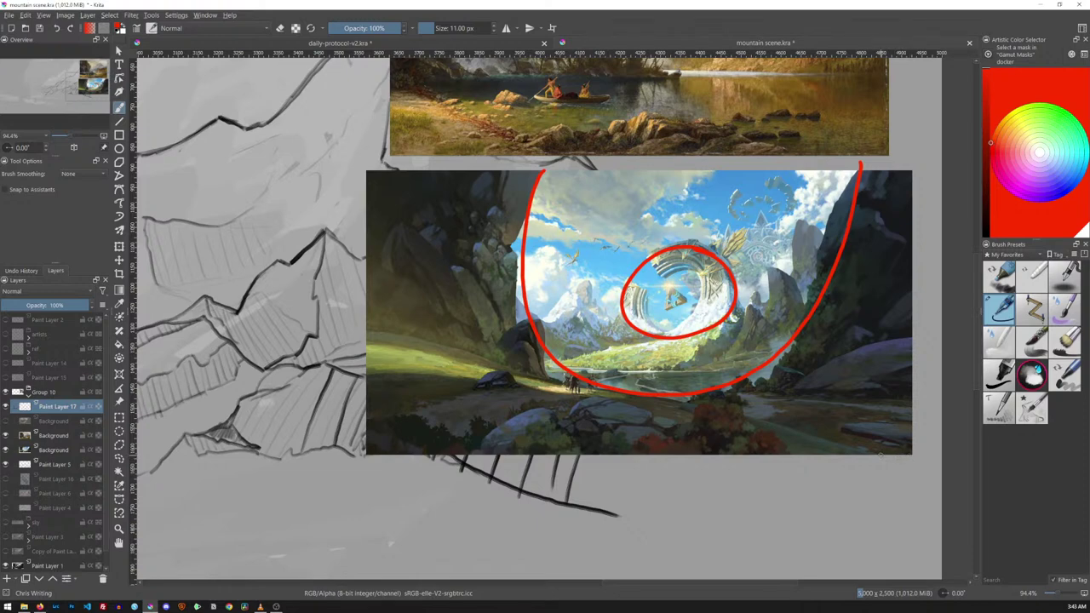
# Circle the small group of figures in red and draw leading lines across the foreground that converge towards the centre
pyautogui.moveTo(880, 455)
pyautogui.mouseDown()
pyautogui.moveTo(776, 413)
pyautogui.moveTo(685, 399)
pyautogui.moveTo(932, 415)
pyautogui.mouseUp()
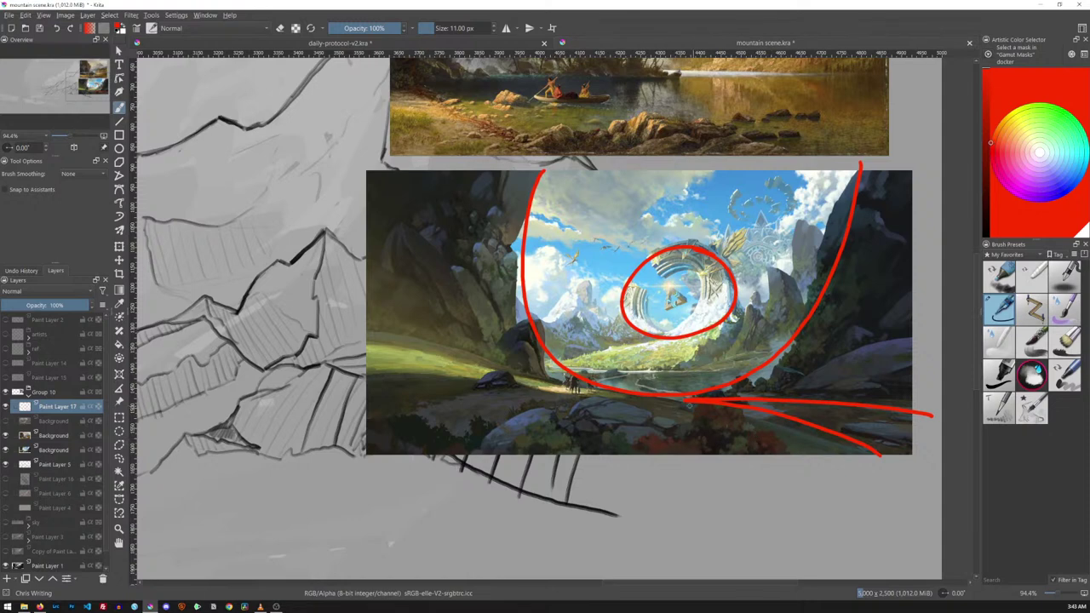
pyautogui.moveTo(584, 368)
pyautogui.mouseDown()
pyautogui.moveTo(592, 401)
pyautogui.moveTo(587, 368)
pyautogui.mouseUp()
pyautogui.moveTo(349, 344); pyautogui.dragTo(552, 378)
pyautogui.moveTo(349, 380); pyautogui.dragTo(552, 379)
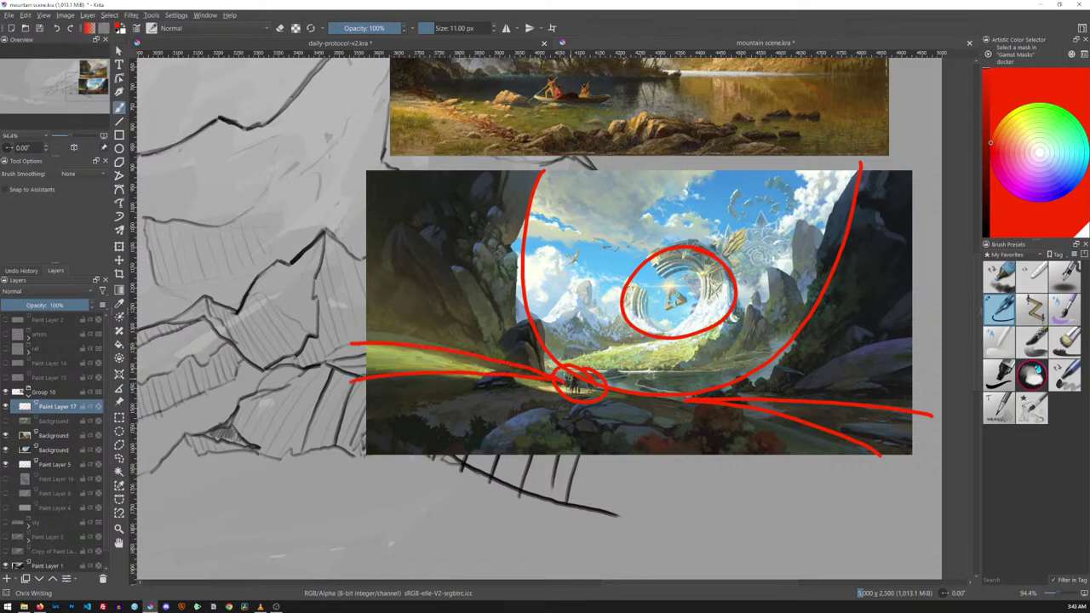
pyautogui.moveTo(474, 449); pyautogui.dragTo(553, 398)
pyautogui.moveTo(698, 429); pyautogui.dragTo(612, 400)
pyautogui.moveTo(416, 410); pyautogui.dragTo(551, 385)
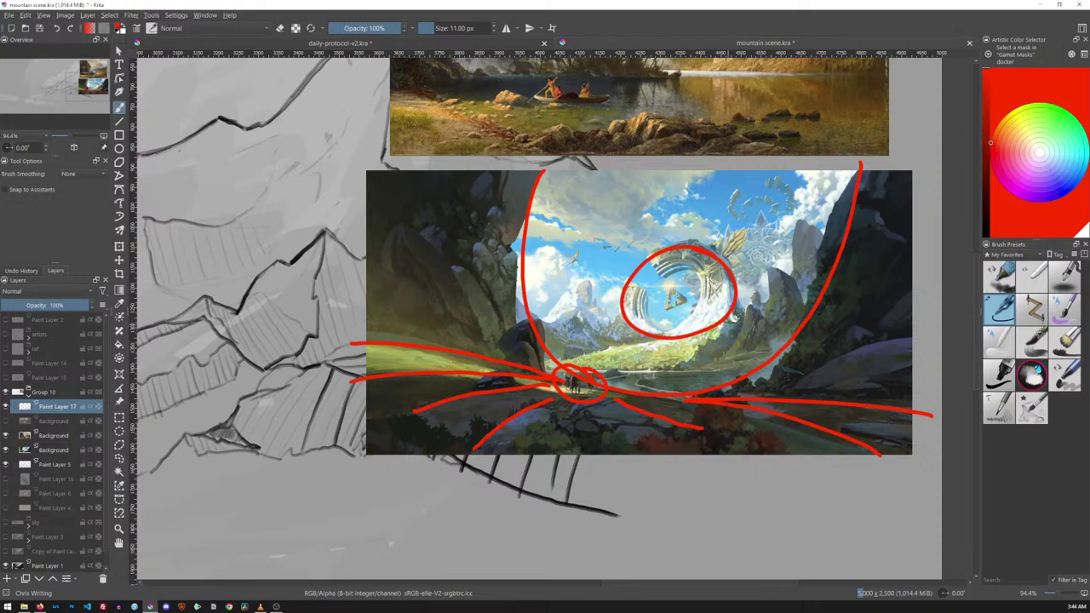
# Draw curved red lines from the ringed circular structure down to the circled figures
pyautogui.moveTo(732, 313)
pyautogui.mouseDown()
pyautogui.moveTo(675, 363)
pyautogui.moveTo(618, 380)
pyautogui.mouseUp()
pyautogui.moveTo(657, 337); pyautogui.dragTo(560, 361)
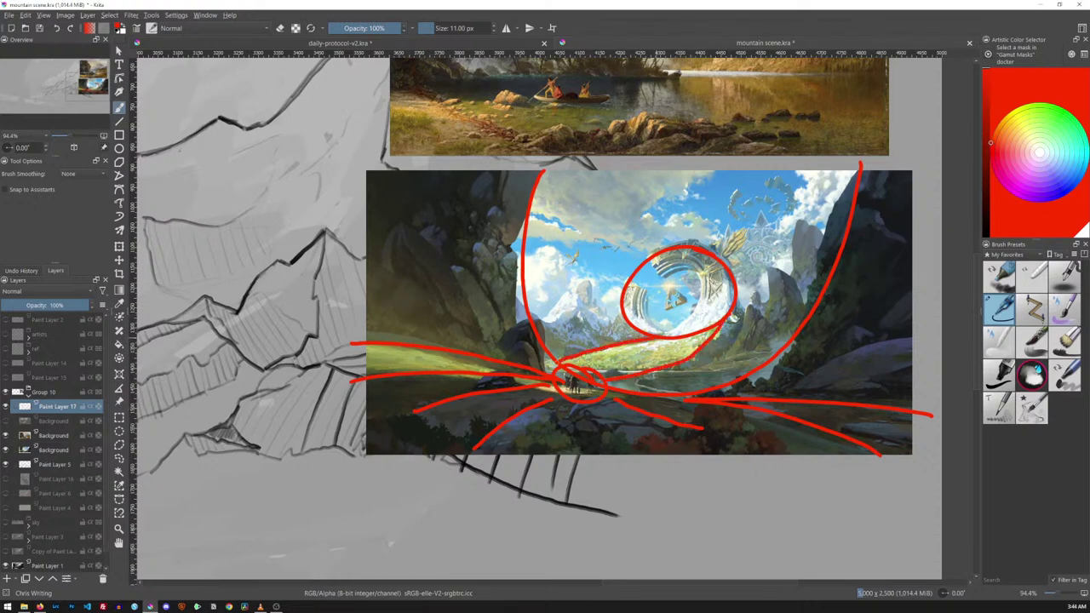
pyautogui.moveTo(747, 308)
pyautogui.mouseDown()
pyautogui.moveTo(696, 361)
pyautogui.moveTo(618, 389)
pyautogui.mouseUp()
# Clear all red annotations from Paint Layer 17
pyautogui.scroll(-5, 732, 351)
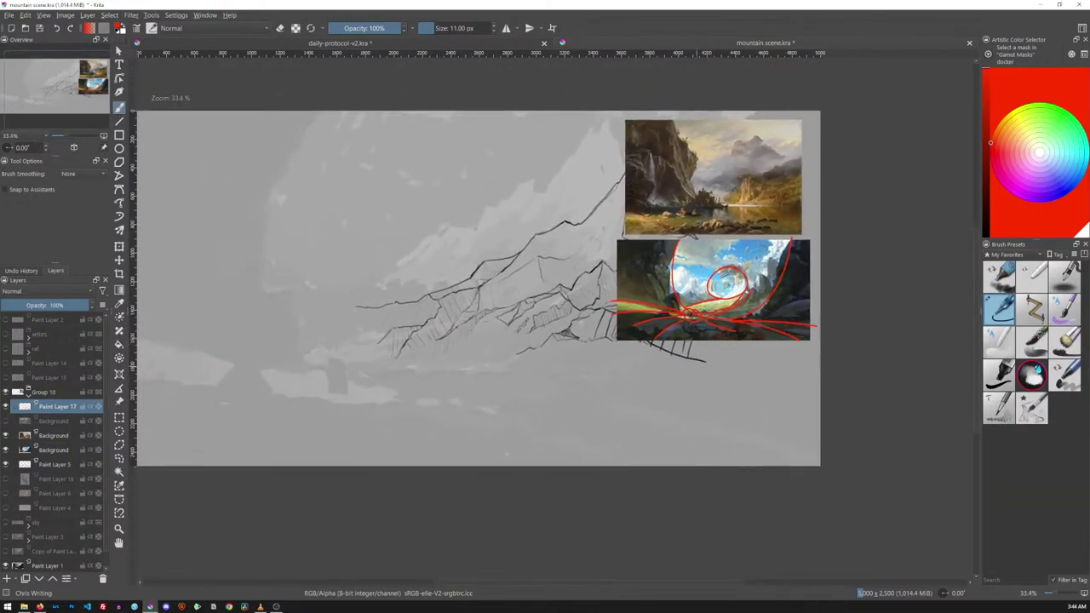
pyautogui.scroll(-1, 724, 349)
pyautogui.moveTo(720, 366); pyautogui.dragTo(773, 374)
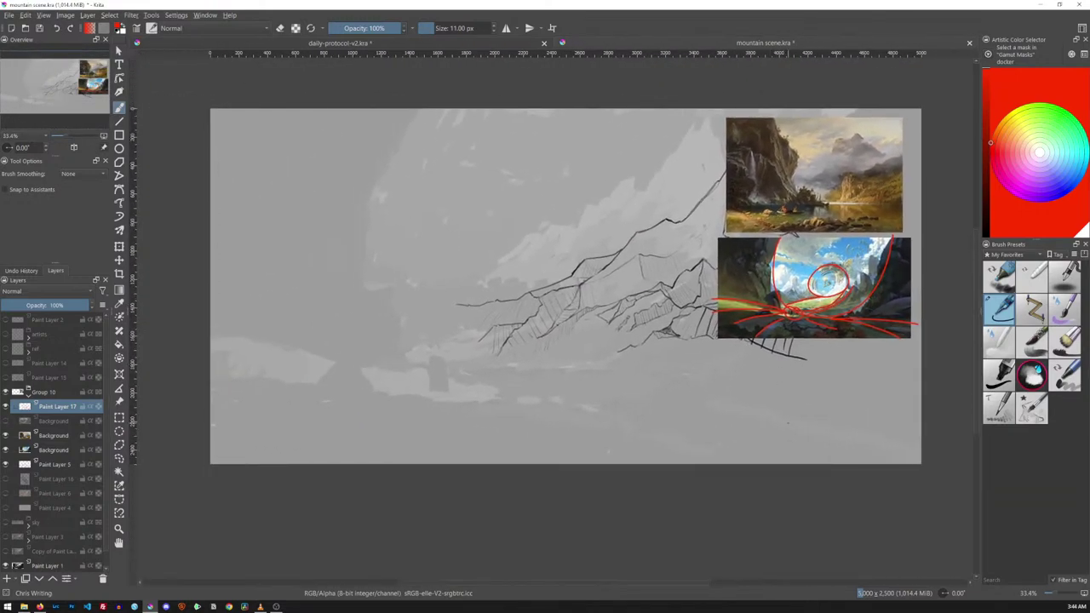
pyautogui.press('Delete')
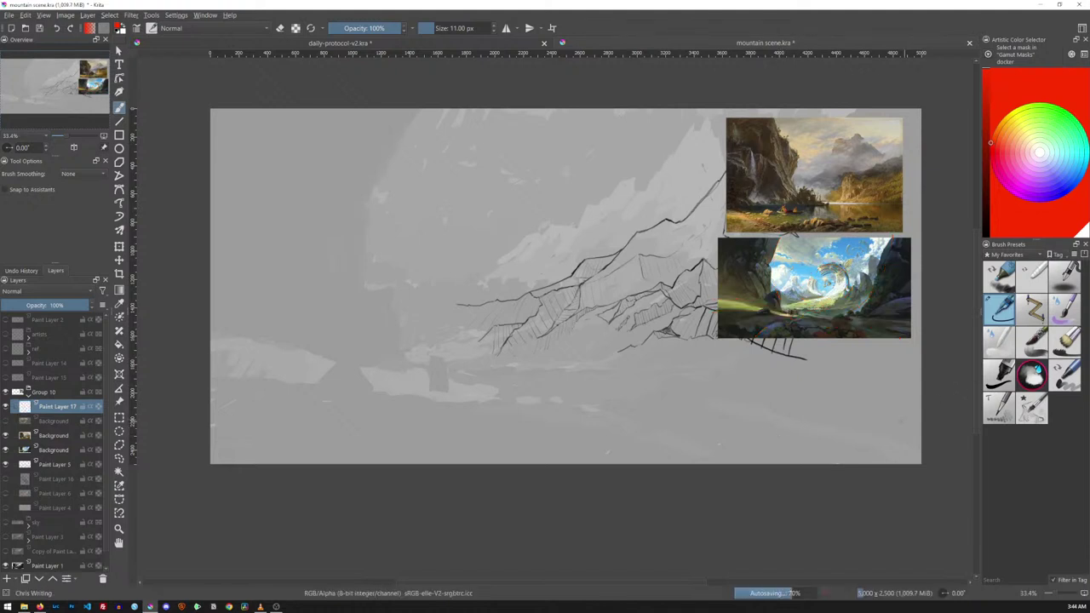
# Set the painting colour back to black and choose the Revoy Inking-2-Medium-Flow brush at 13 px, undoing any test stroke
pyautogui.press('[')
pyautogui.press('[')
pyautogui.press('[')
pyautogui.press('[')
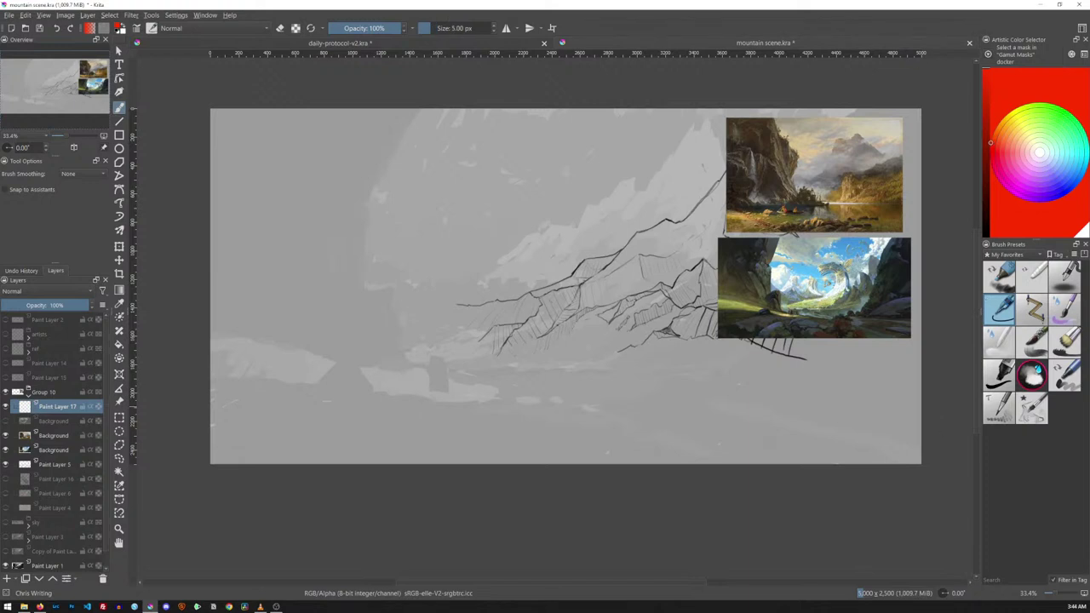
pyautogui.click(984, 223)
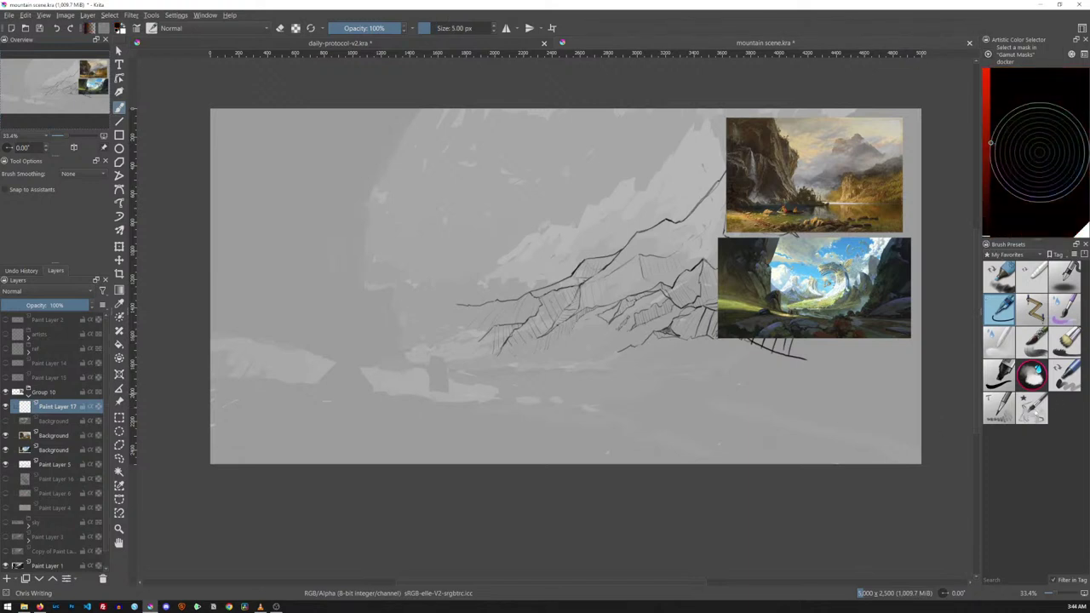
pyautogui.click(1034, 408)
pyautogui.moveTo(557, 375); pyautogui.dragTo(603, 415)
pyautogui.hotkey('ctrl', 'z')
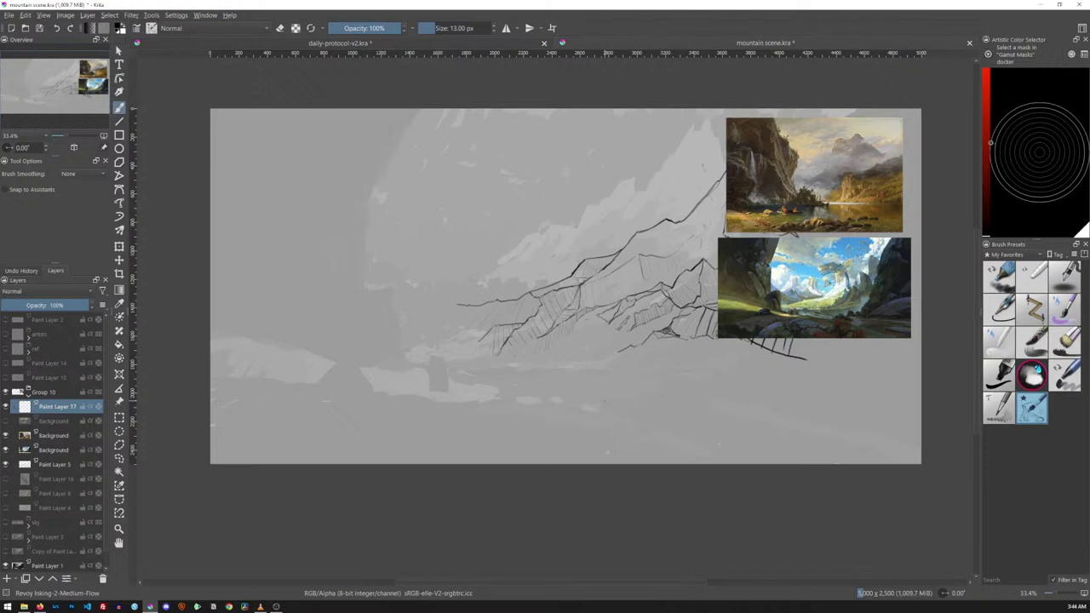
# Move the mountain line sketch on Paint Layer 5 up and slightly left until its peak sits near the canvas's upper edge
pyautogui.click(62, 464)
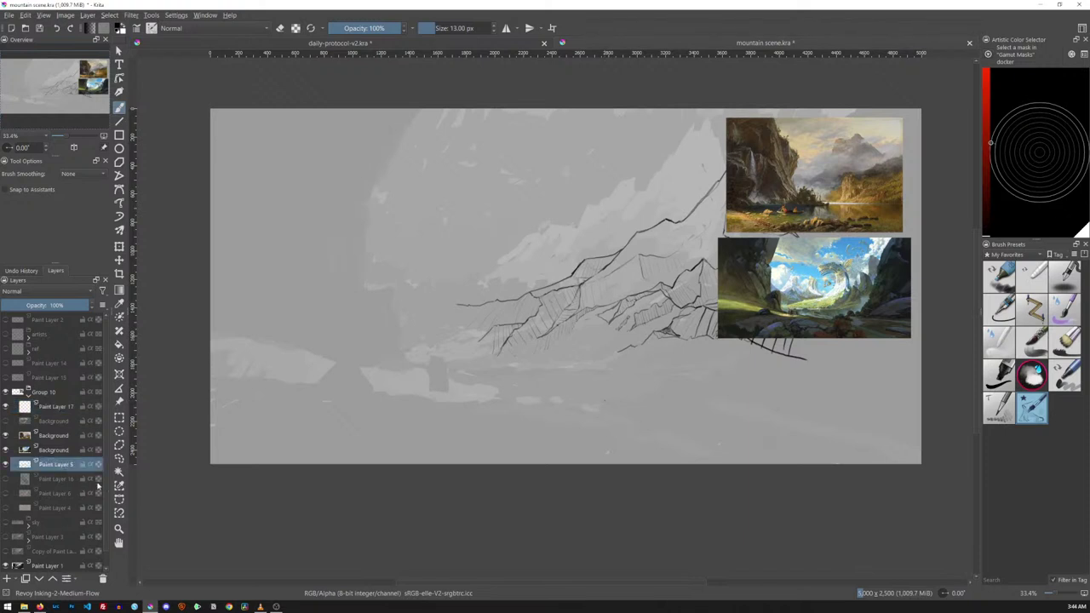
pyautogui.moveTo(97, 484)
pyautogui.press('t')
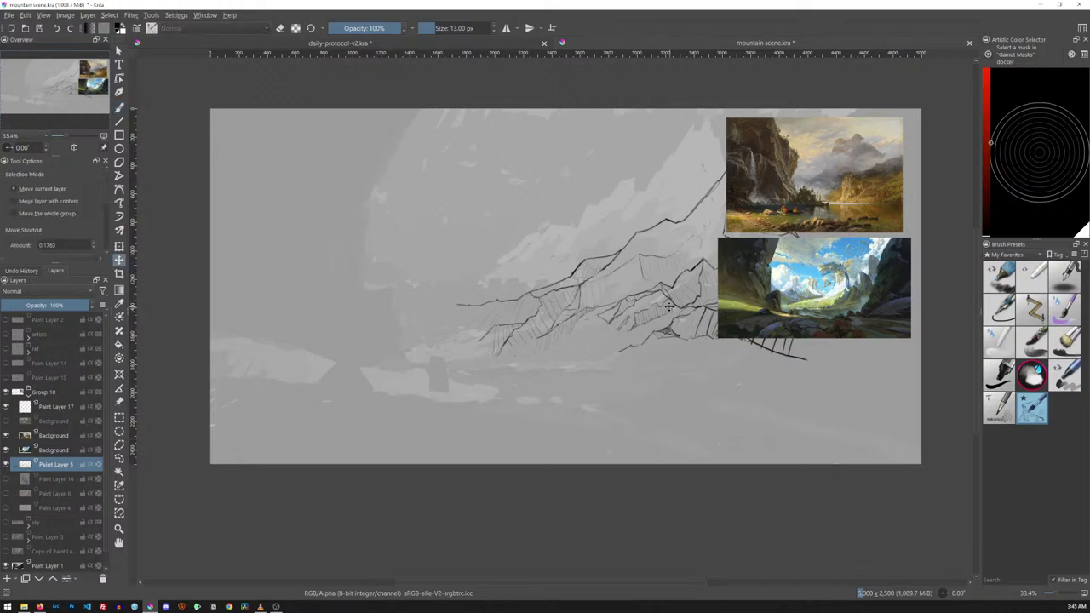
pyautogui.moveTo(671, 304); pyautogui.dragTo(645, 258)
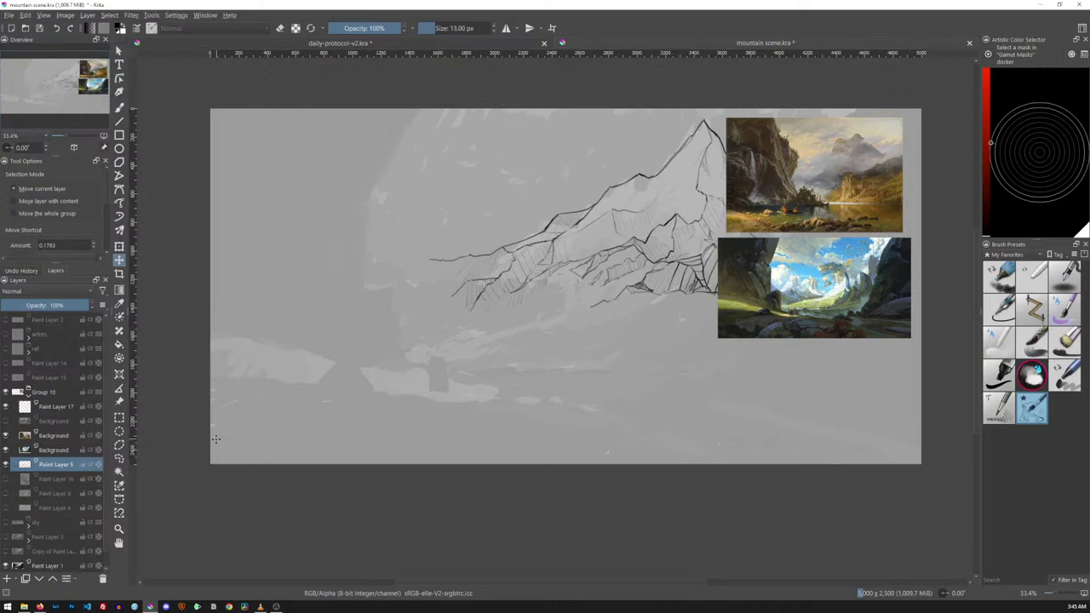
pyautogui.press('b')
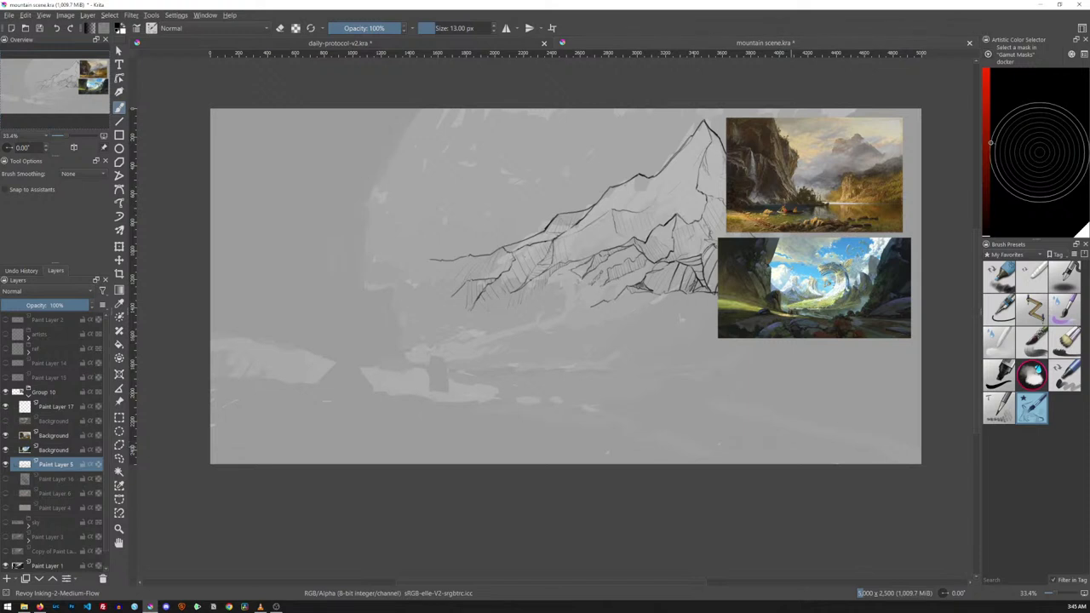
pyautogui.moveTo(417, 113)
pyautogui.mouseDown()
pyautogui.moveTo(374, 191)
pyautogui.moveTo(370, 288)
pyautogui.moveTo(393, 331)
pyautogui.moveTo(436, 371)
pyautogui.moveTo(796, 415)
pyautogui.moveTo(897, 451)
pyautogui.moveTo(695, 409)
pyautogui.moveTo(582, 408)
pyautogui.moveTo(692, 464)
pyautogui.mouseUp()
pyautogui.moveTo(536, 382); pyautogui.dragTo(718, 337)
pyautogui.moveTo(543, 397)
pyautogui.mouseDown()
pyautogui.moveTo(210, 357)
pyautogui.moveTo(551, 415)
pyautogui.mouseUp()
pyautogui.moveTo(211, 338); pyautogui.dragTo(442, 396)
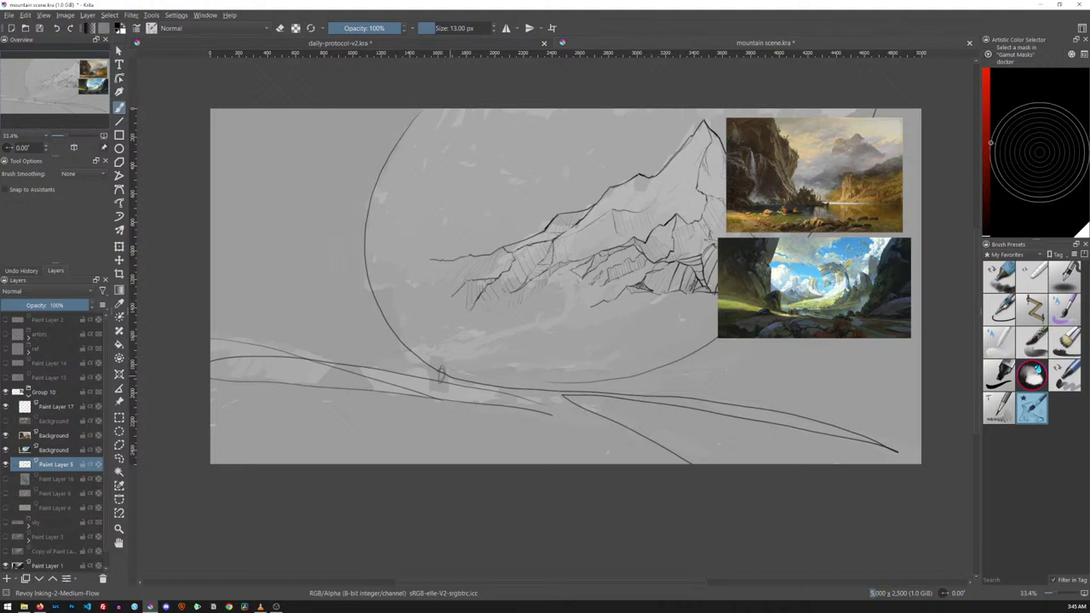
pyautogui.moveTo(443, 374); pyautogui.dragTo(446, 374)
pyautogui.scroll(5, 683, 362)
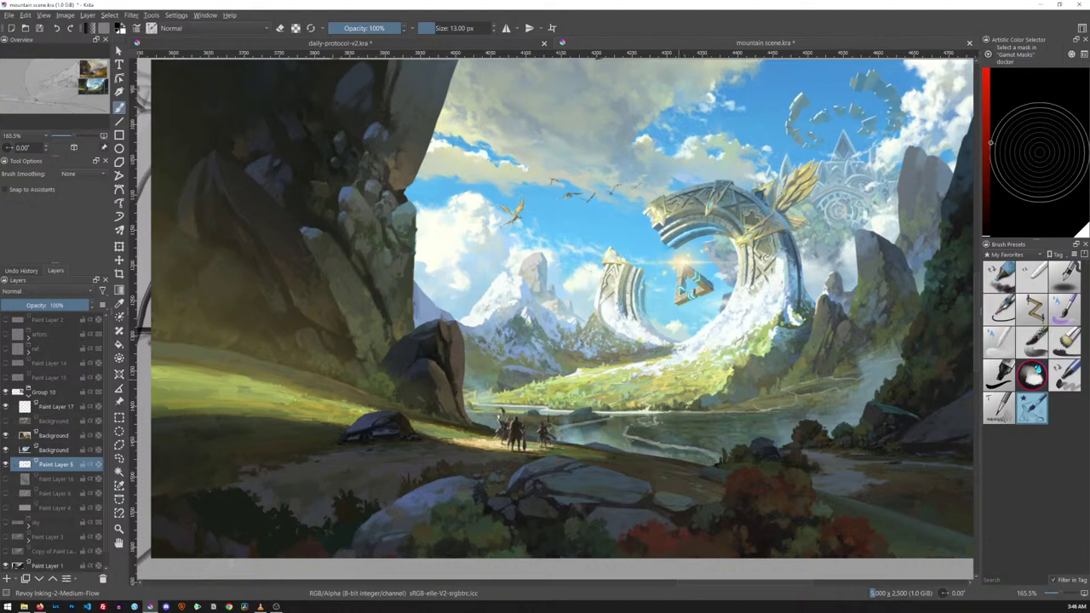
pyautogui.scroll(-8, 725, 276)
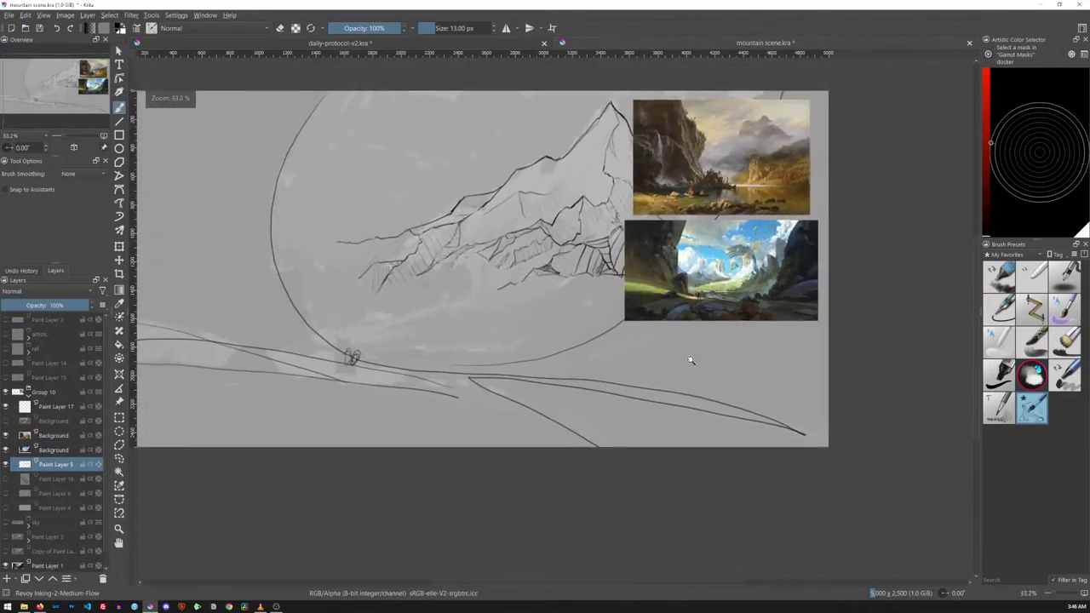
pyautogui.moveTo(669, 311); pyautogui.dragTo(728, 330)
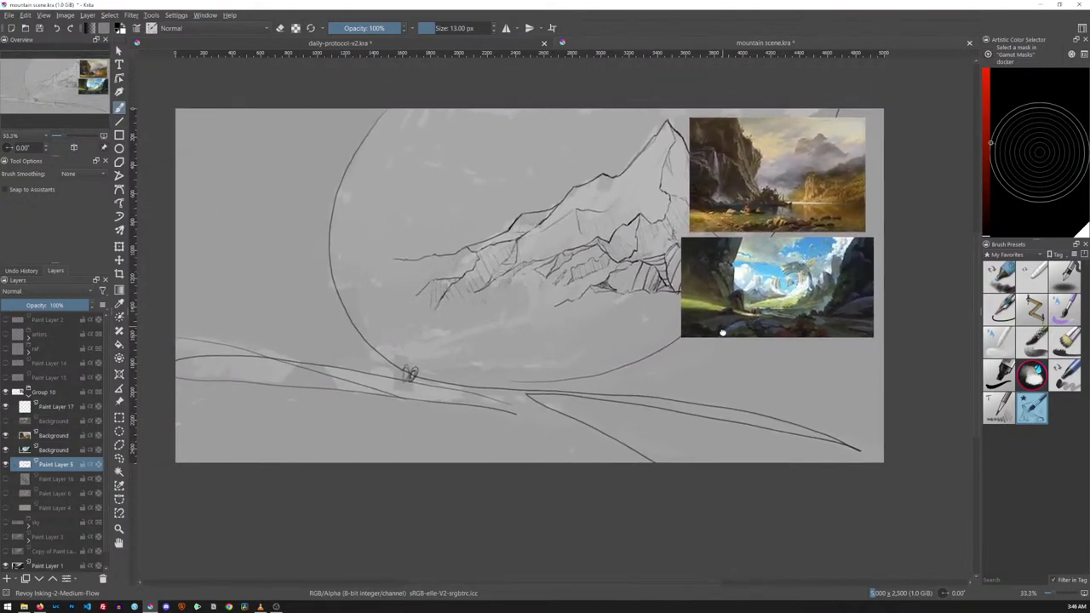
pyautogui.scroll(-1, 727, 340)
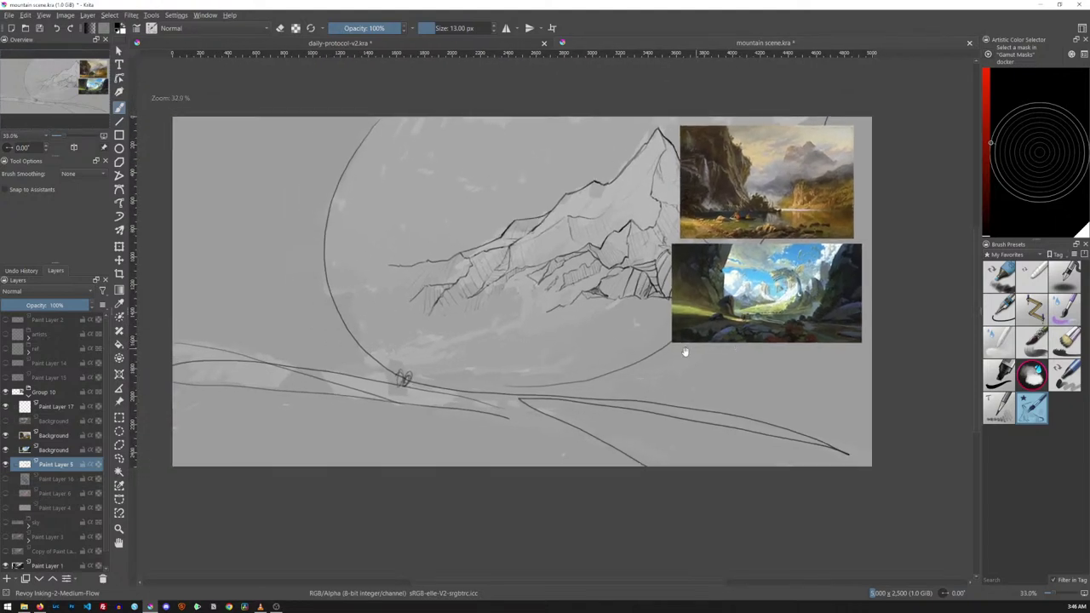
pyautogui.moveTo(657, 357); pyautogui.dragTo(687, 357)
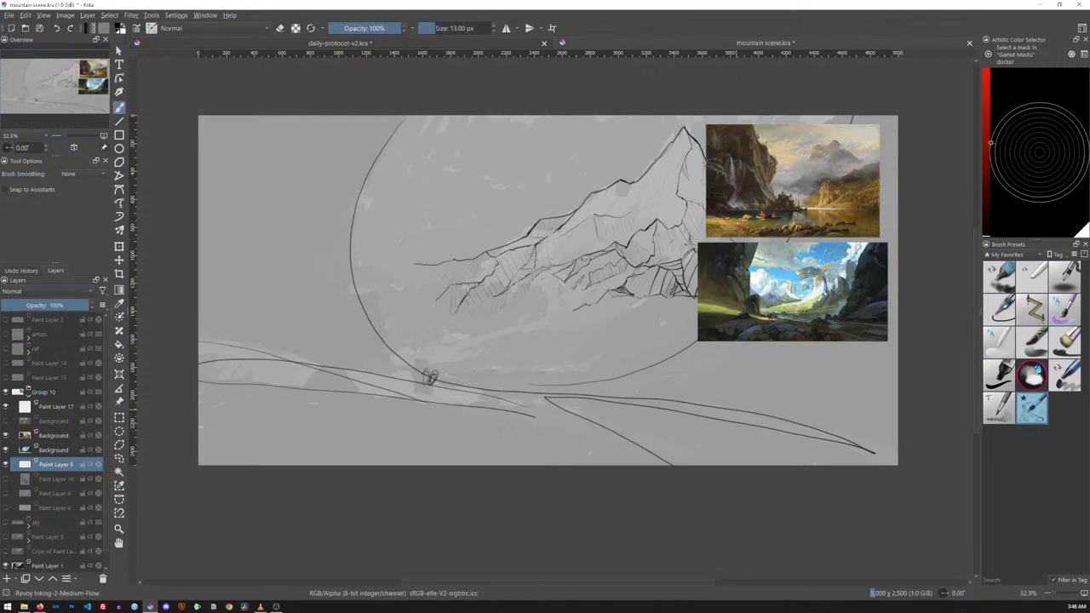
pyautogui.hotkey('ctrl', 'z')
pyautogui.hotkey('ctrl', 'z')
pyautogui.hotkey('ctrl', 'z')
pyautogui.hotkey('ctrl', 'z')
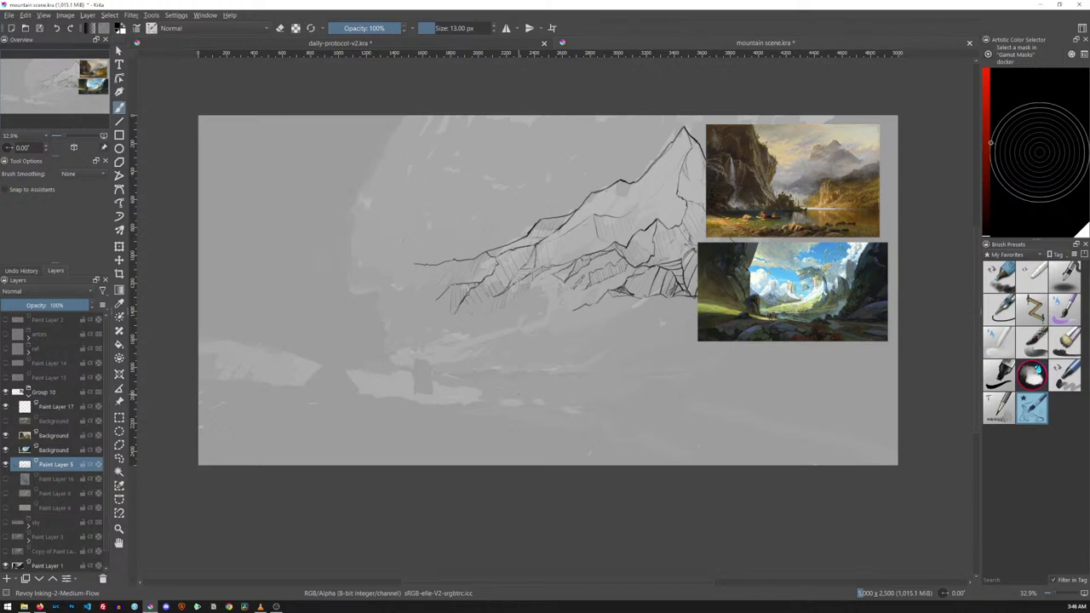
# Draw a small standing figure holding a staff over the dark block in the foreground, with a short shadow line at its feet
pyautogui.moveTo(580, 315); pyautogui.dragTo(656, 292)
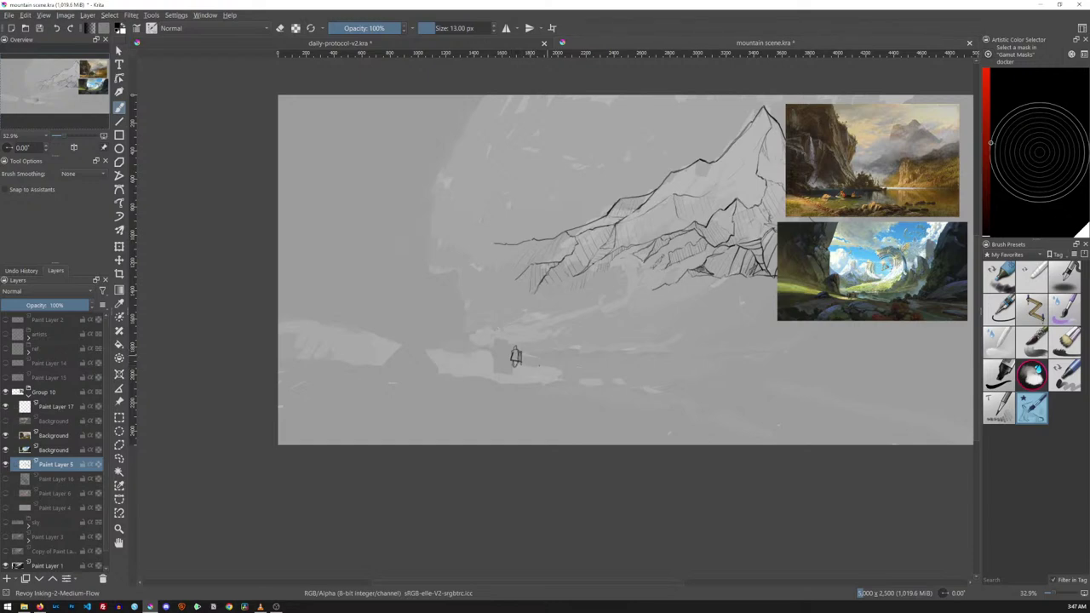
pyautogui.scroll(3, 553, 354)
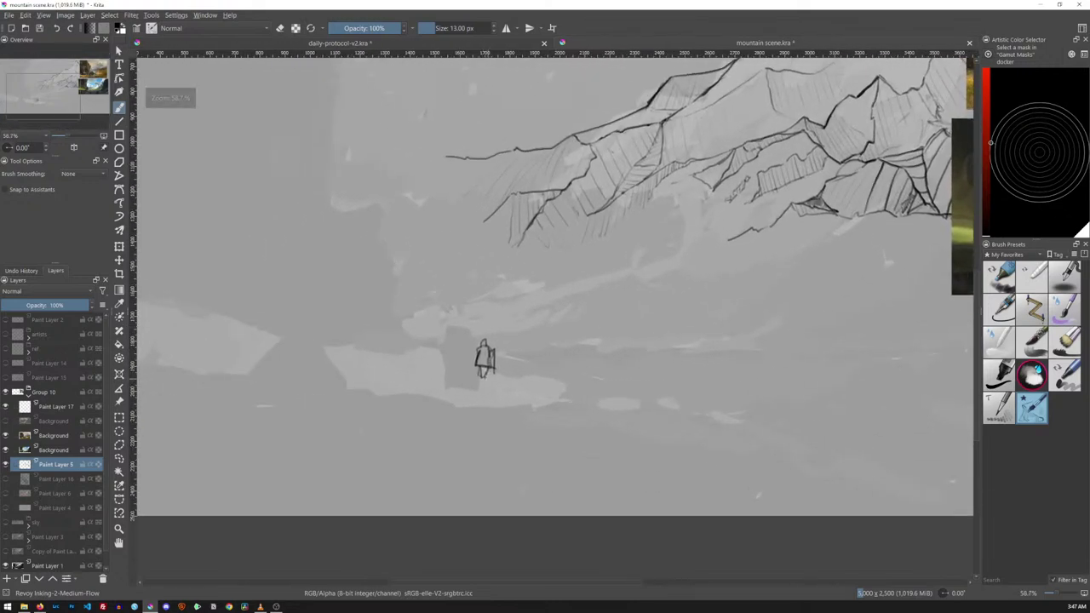
pyautogui.moveTo(494, 378); pyautogui.dragTo(510, 379)
pyautogui.scroll(-5, 584, 340)
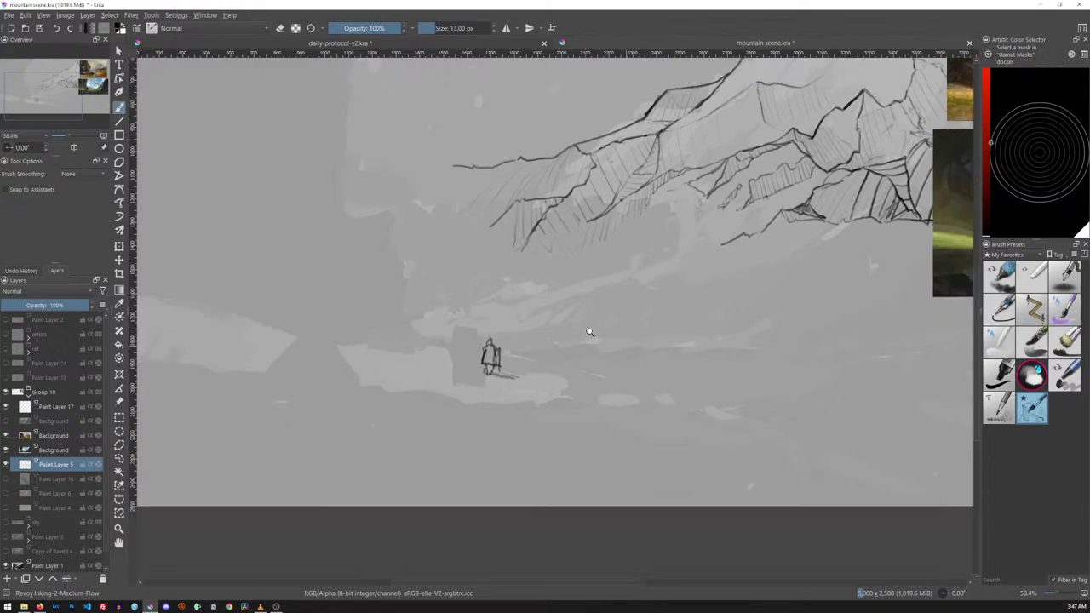
pyautogui.scroll(2, 626, 336)
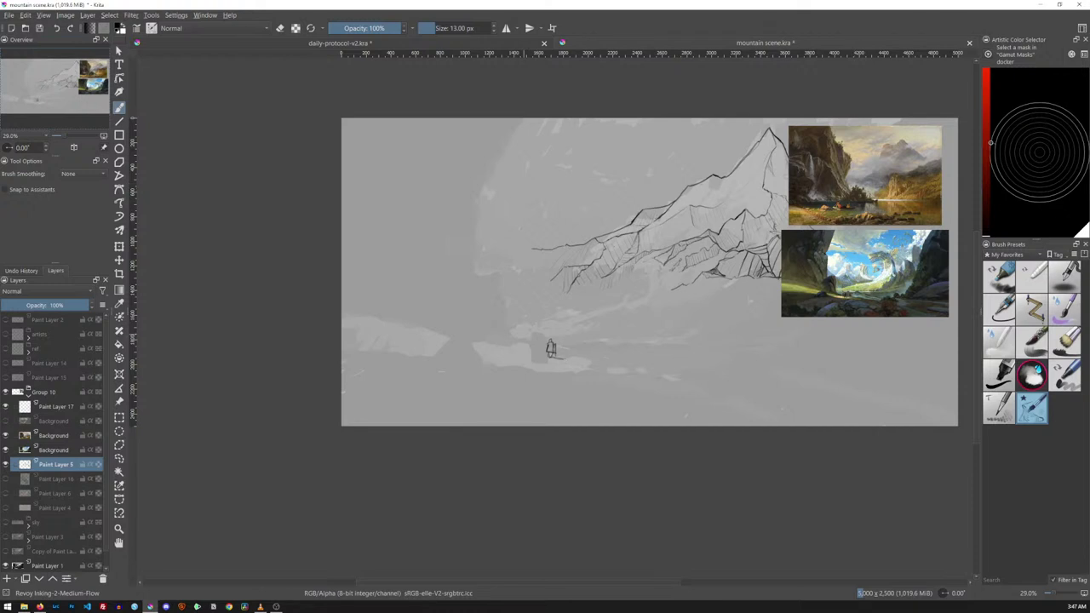
# Sketch a jagged, faceted cliff edge descending from the canvas's upper edge to just beside the small figure, discarding the smooth curve tried first
pyautogui.moveTo(527, 345)
pyautogui.mouseDown()
pyautogui.moveTo(451, 193)
pyautogui.moveTo(450, 119)
pyautogui.mouseUp()
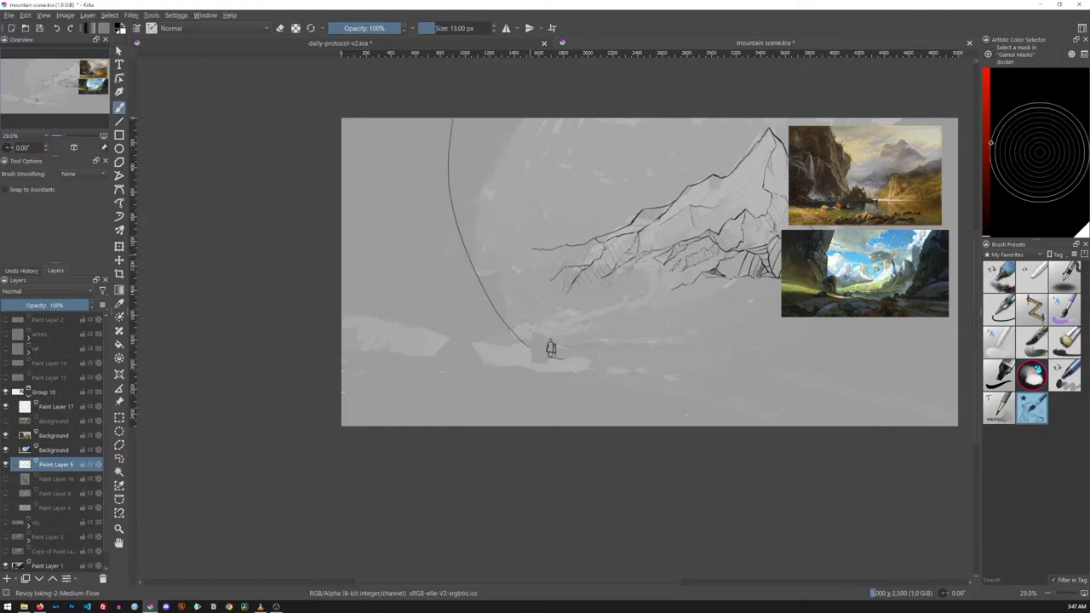
pyautogui.hotkey('ctrl', 'z')
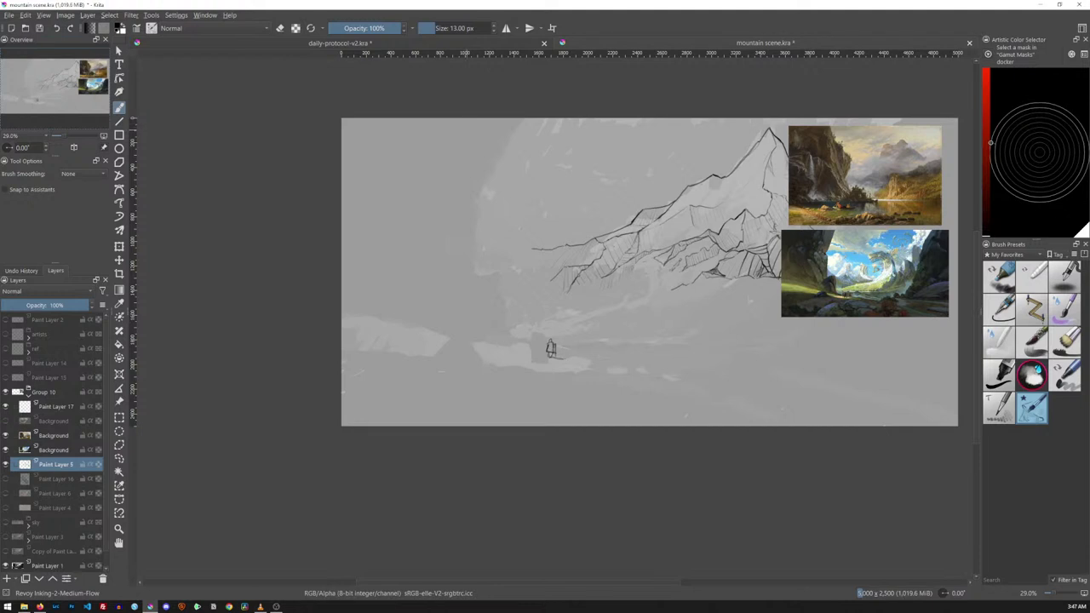
pyautogui.moveTo(462, 119); pyautogui.dragTo(467, 146)
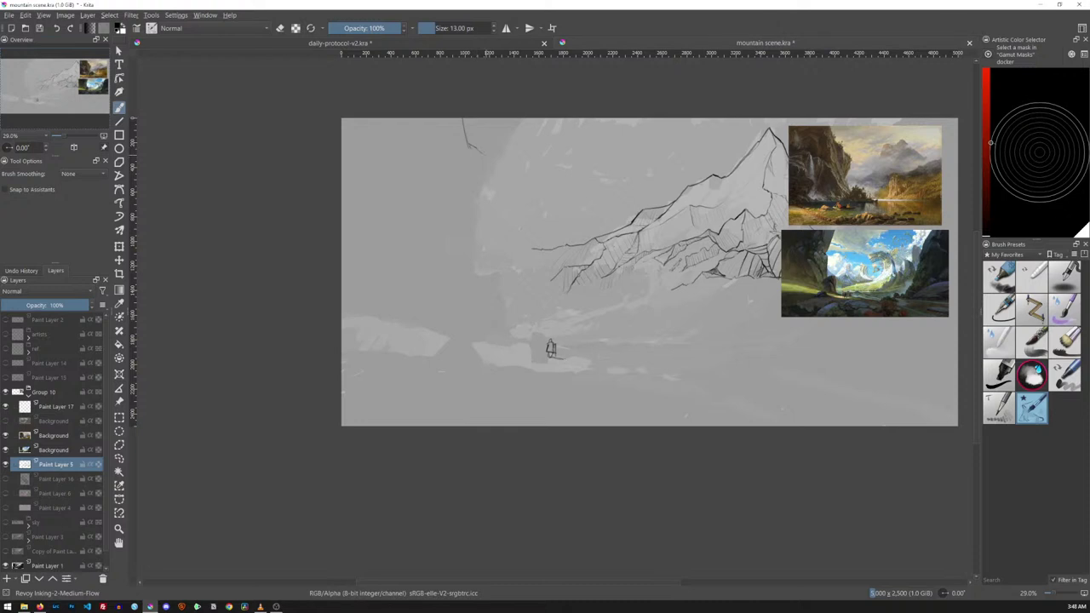
pyautogui.moveTo(484, 155); pyautogui.dragTo(487, 192)
pyautogui.moveTo(507, 206); pyautogui.dragTo(495, 231)
pyautogui.moveTo(482, 218); pyautogui.dragTo(488, 242)
pyautogui.moveTo(503, 300); pyautogui.dragTo(532, 344)
# Select the new cliff edge lines freehand, move them slightly up and left away from the figure, and clear the selection
pyautogui.hotkey('ctrl', 'r')
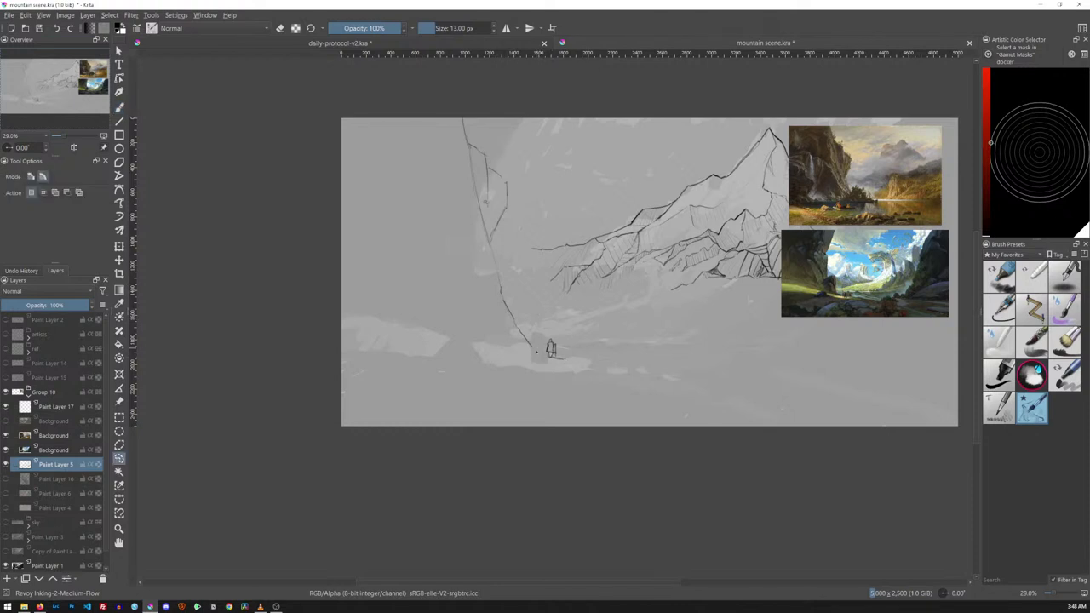
pyautogui.moveTo(530, 182)
pyautogui.mouseDown()
pyautogui.moveTo(498, 109)
pyautogui.moveTo(464, 95)
pyautogui.moveTo(429, 247)
pyautogui.moveTo(536, 361)
pyautogui.mouseUp()
pyautogui.press('t')
pyautogui.moveTo(514, 278); pyautogui.dragTo(498, 269)
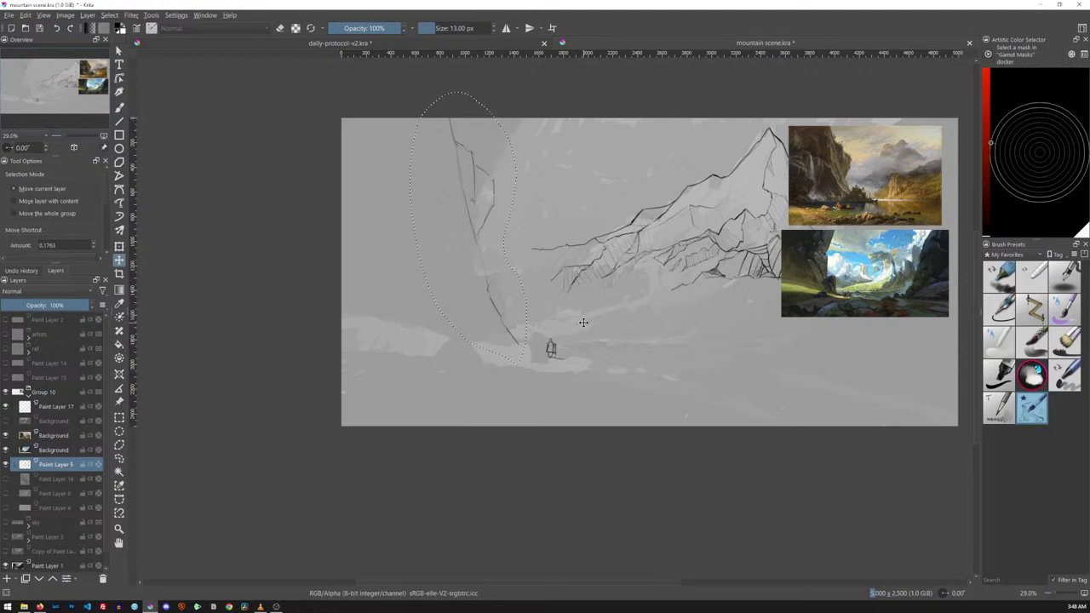
pyautogui.hotkey('ctrl', 'shift', 'a')
pyautogui.press('b')
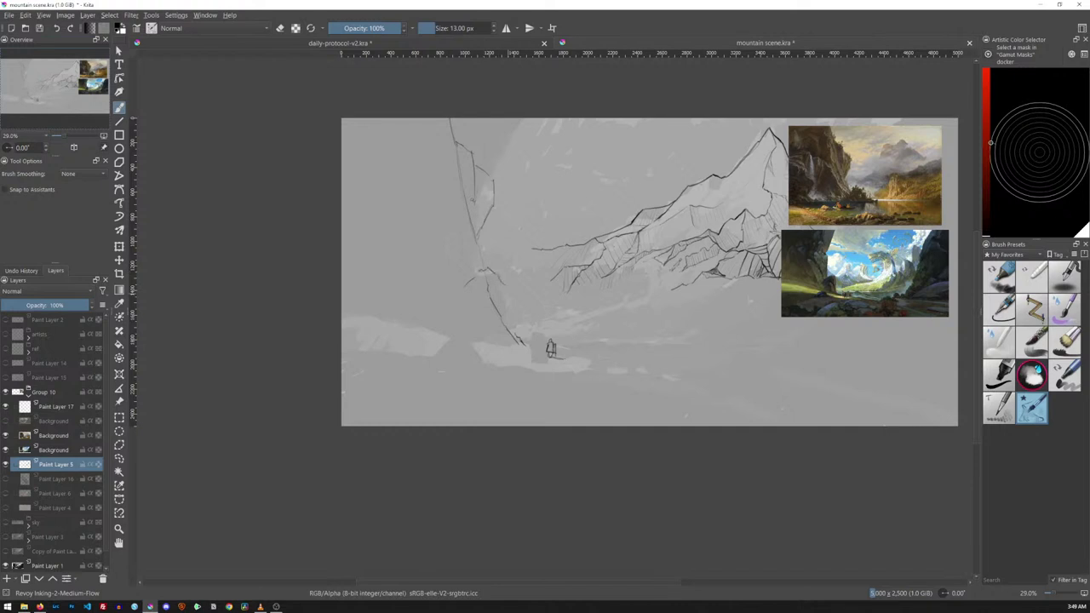
# Sketch an angular boulder at the foot of the cliff and a ground line running from it to the canvas's left edge
pyautogui.moveTo(510, 305); pyautogui.dragTo(518, 334)
pyautogui.moveTo(475, 299); pyautogui.dragTo(497, 337)
pyautogui.moveTo(370, 312); pyautogui.dragTo(387, 312)
# Erase stray marks between the cliff and the mountain's tail with the Fill block brush, and switch back to the Revoy Inking-2-Medium-Flow brush
pyautogui.click(1002, 378)
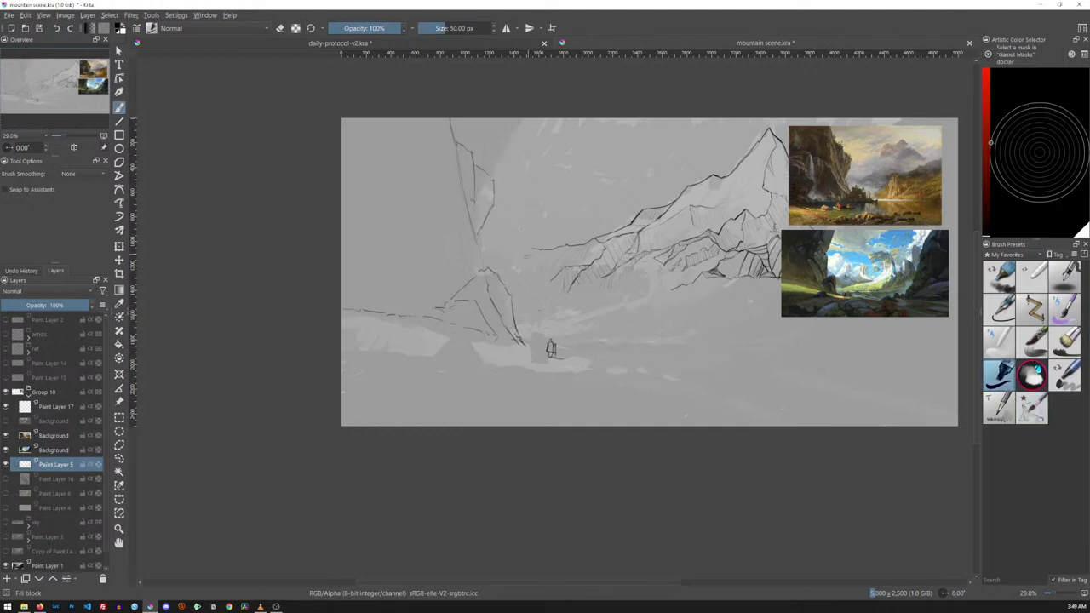
pyautogui.moveTo(549, 285); pyautogui.dragTo(575, 285)
pyautogui.press('e')
pyautogui.click(1031, 406)
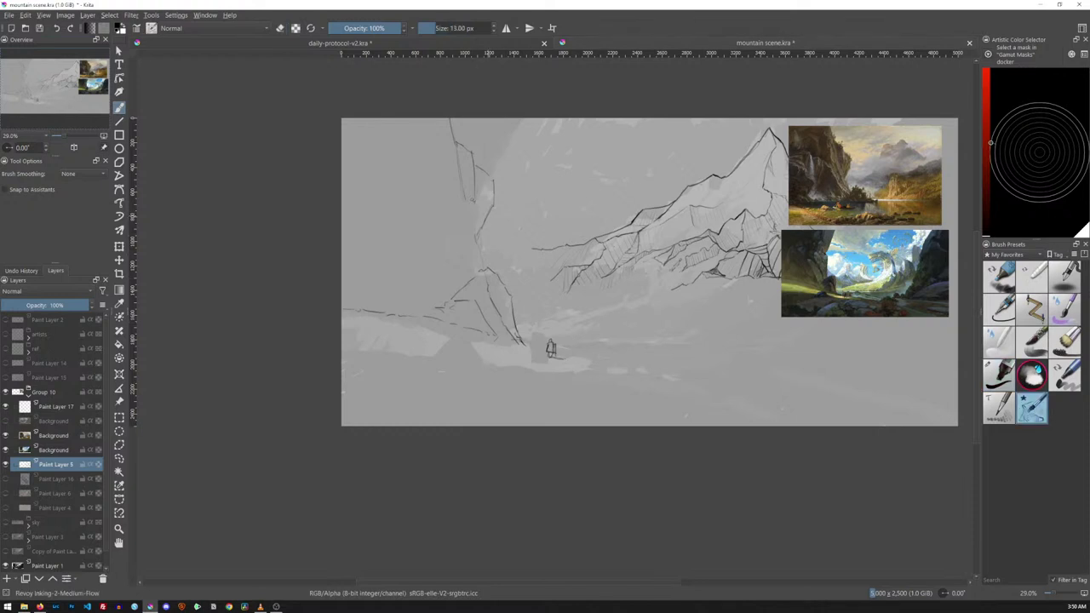
pyautogui.press('e')
pyautogui.press('e')
# Add facet lines inside the upper part of the tall cliff beside its left contour
pyautogui.moveTo(464, 169); pyautogui.dragTo(464, 190)
pyautogui.moveTo(454, 140); pyautogui.dragTo(463, 162)
pyautogui.moveTo(469, 187); pyautogui.dragTo(475, 208)
# Draw a second ridge left of the tall cliff, sloping from a flat tip down to the top of the boulder
pyautogui.moveTo(395, 195); pyautogui.dragTo(414, 199)
pyautogui.moveTo(450, 233); pyautogui.dragTo(462, 260)
pyautogui.moveTo(417, 201); pyautogui.dragTo(469, 273)
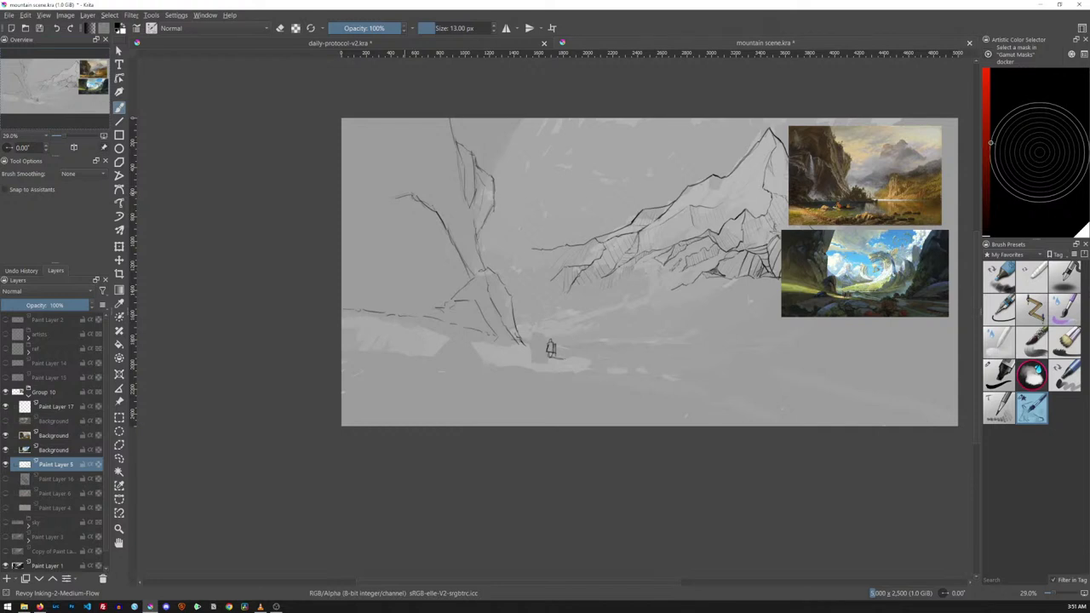
pyautogui.moveTo(409, 198); pyautogui.dragTo(391, 194)
# Add plane-break lines and a darker left contour to the upper half of the tall cliff
pyautogui.moveTo(456, 214); pyautogui.dragTo(462, 233)
pyautogui.scroll(2, 587, 264)
pyautogui.moveTo(587, 253); pyautogui.dragTo(554, 267)
pyautogui.moveTo(333, 164); pyautogui.dragTo(349, 231)
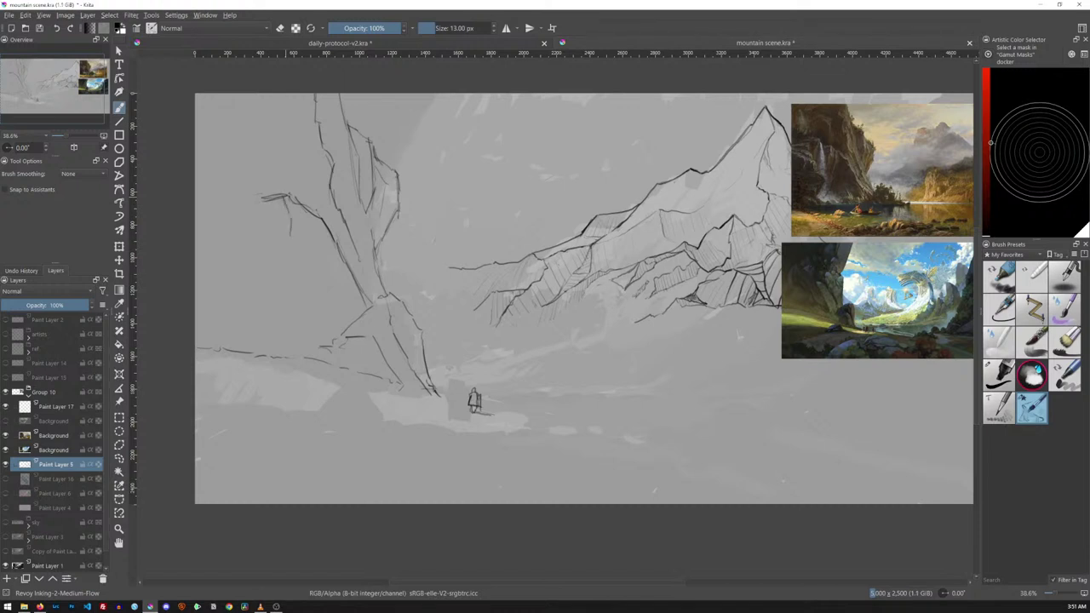
# Draw the rock face dropping from the ridge tip to the ground, plus a stepped rock outline descending from the canvas's left edge
pyautogui.moveTo(287, 242); pyautogui.dragTo(274, 281)
pyautogui.moveTo(253, 347); pyautogui.dragTo(268, 344)
pyautogui.moveTo(256, 291)
pyautogui.mouseDown()
pyautogui.moveTo(234, 332)
pyautogui.moveTo(244, 259)
pyautogui.moveTo(226, 255)
pyautogui.moveTo(210, 231)
pyautogui.mouseUp()
pyautogui.moveTo(232, 237); pyautogui.dragTo(240, 261)
pyautogui.moveTo(205, 208); pyautogui.dragTo(223, 214)
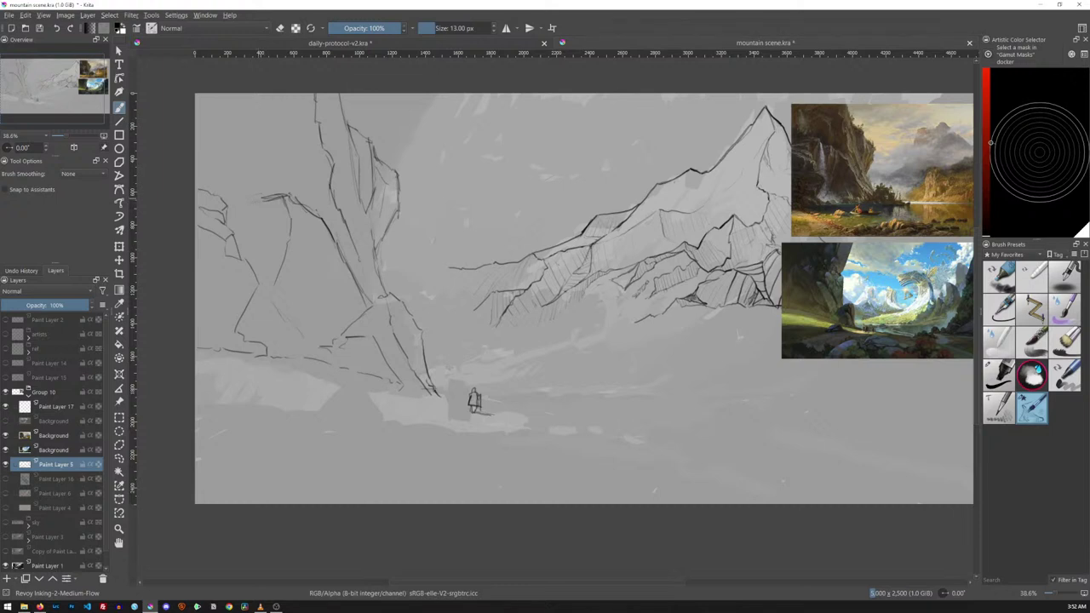
# Add rock lines to the left-edge outcrop and above the ridge, and short ground strokes at the boulder's base and beside the figure
pyautogui.moveTo(218, 192)
pyautogui.mouseDown()
pyautogui.moveTo(235, 189)
pyautogui.moveTo(227, 223)
pyautogui.mouseUp()
pyautogui.moveTo(273, 123); pyautogui.dragTo(289, 128)
pyautogui.moveTo(291, 128); pyautogui.dragTo(290, 150)
pyautogui.moveTo(257, 102); pyautogui.dragTo(287, 110)
pyautogui.moveTo(427, 387); pyautogui.dragTo(440, 394)
pyautogui.moveTo(541, 412); pyautogui.dragTo(563, 419)
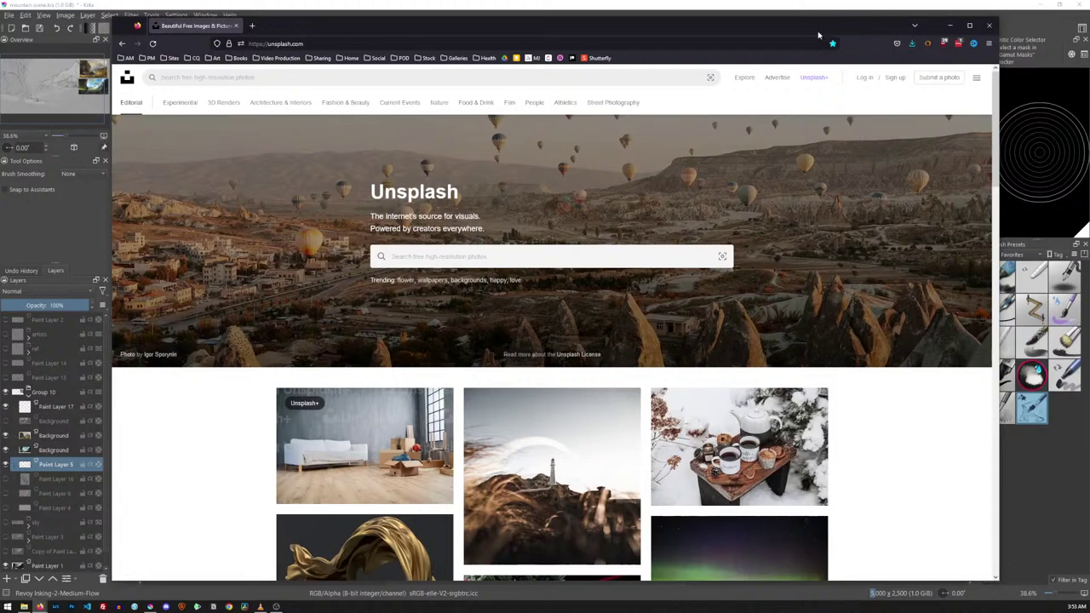
# Search Unsplash in the browser for "cliff" photos and make the browser window smaller over the painting
pyautogui.click(596, 254)
pyautogui.write('cliff')
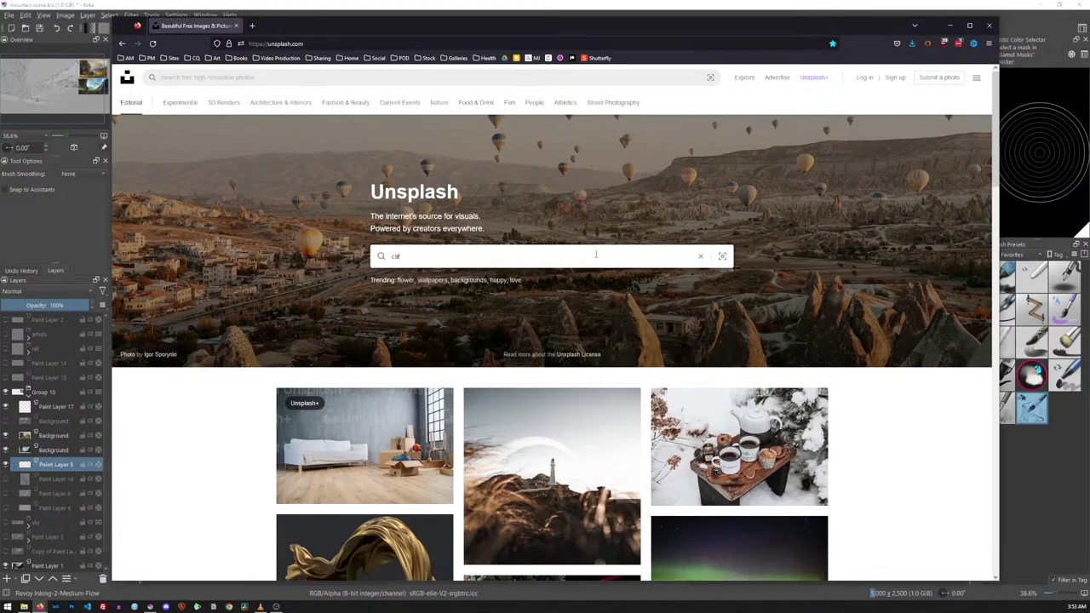
pyautogui.press('Return')
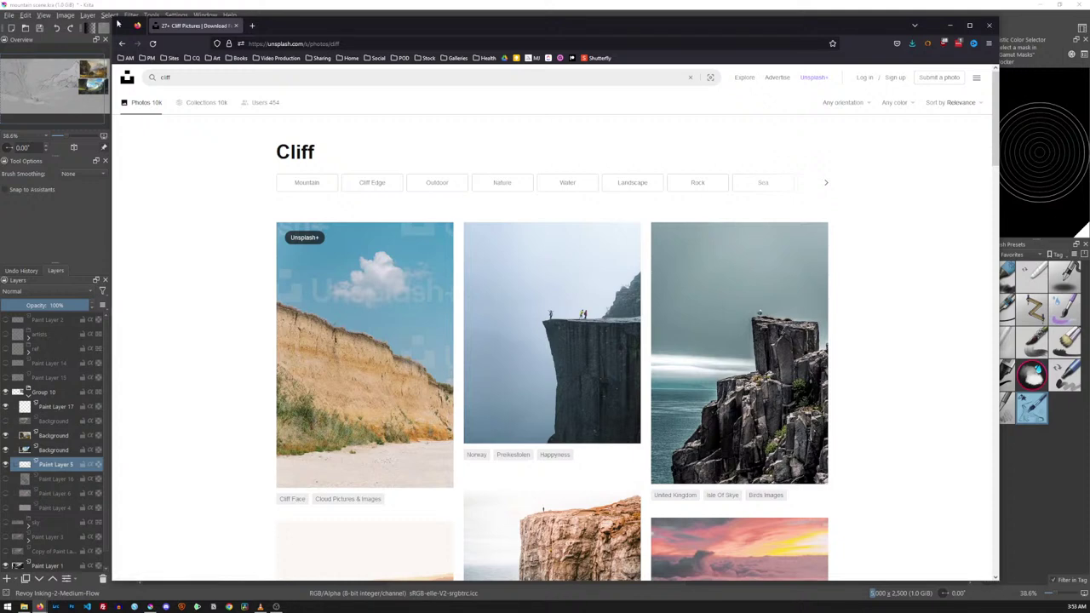
pyautogui.press('super+Down')
pyautogui.moveTo(351, 122); pyautogui.dragTo(231, 65)
# View the photo of the dark blocky sea cliff enlarged, and return to the search results
pyautogui.scroll(-2, 728, 457)
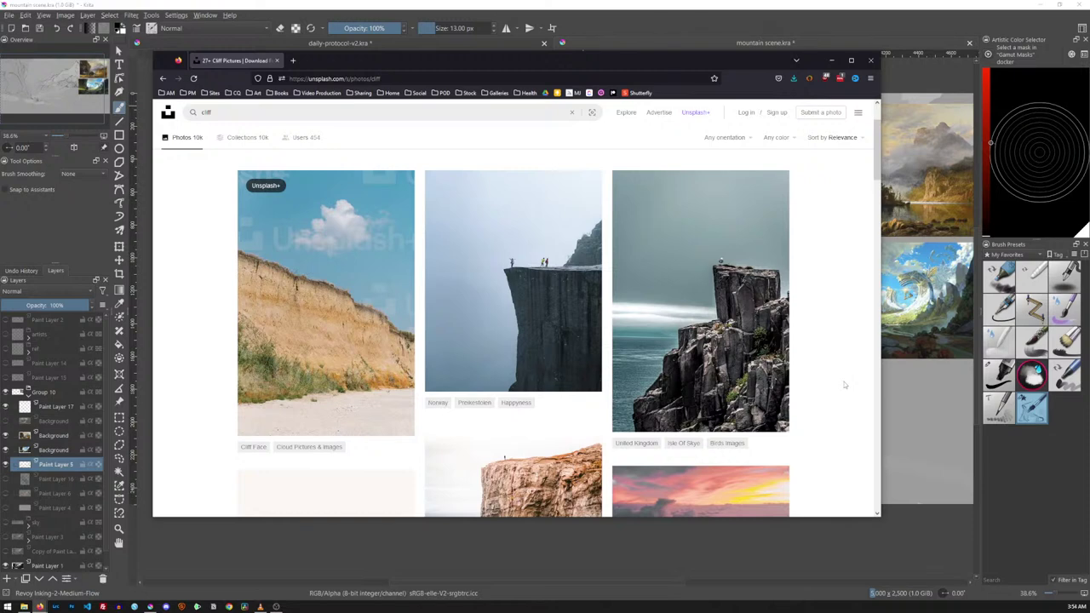
pyautogui.moveTo(756, 372)
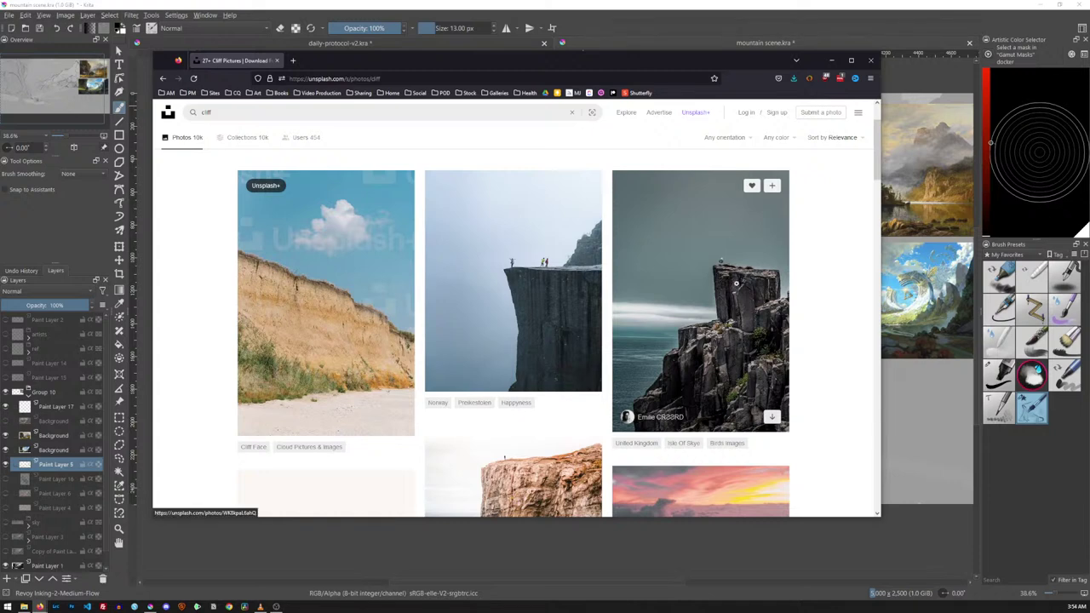
pyautogui.click(735, 292)
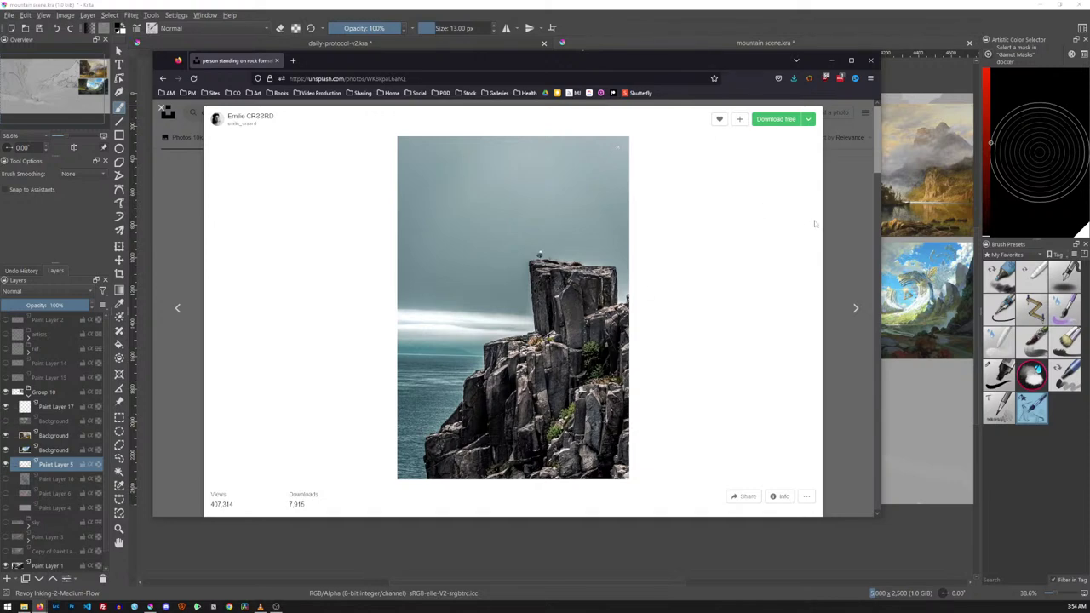
pyautogui.click(843, 230)
# Look through the Unsplash cliff photo results for rock shapes and formations suited to the foreground cliffs
pyautogui.scroll(-3, 767, 269)
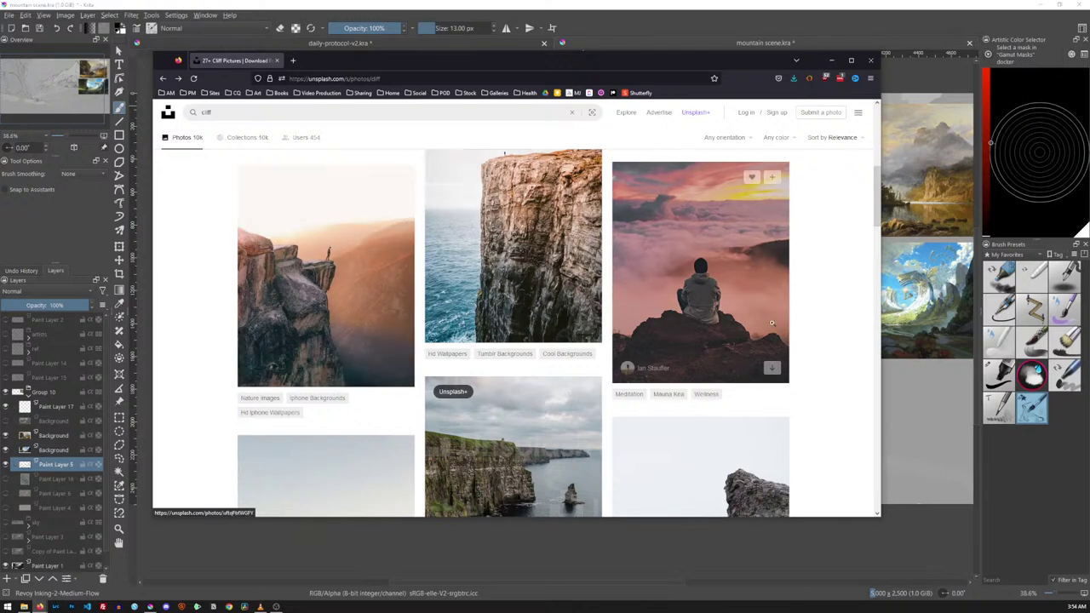
pyautogui.scroll(-3, 717, 318)
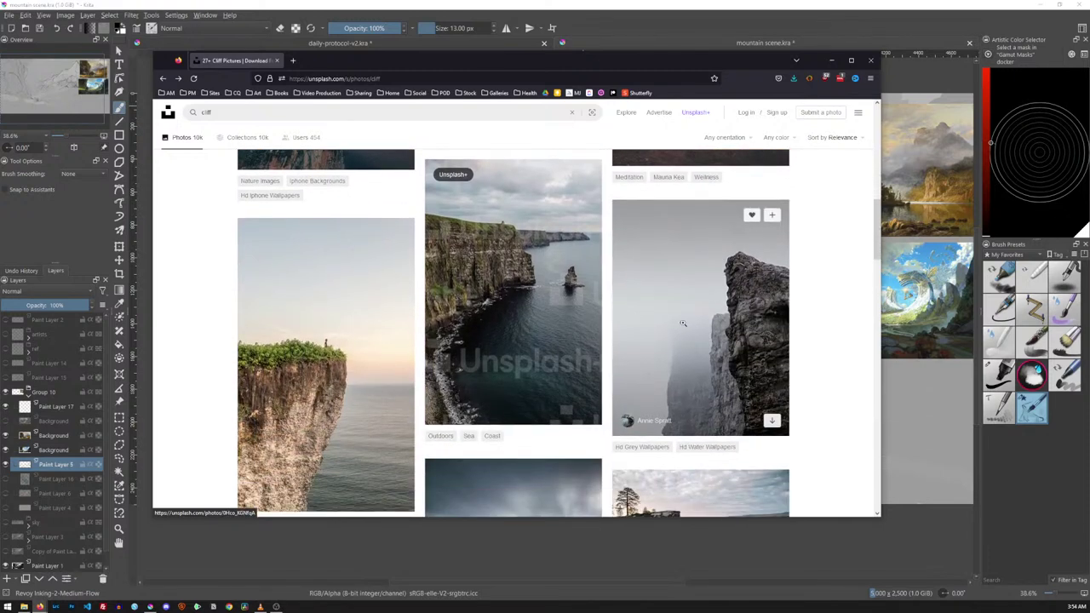
pyautogui.scroll(-3, 711, 321)
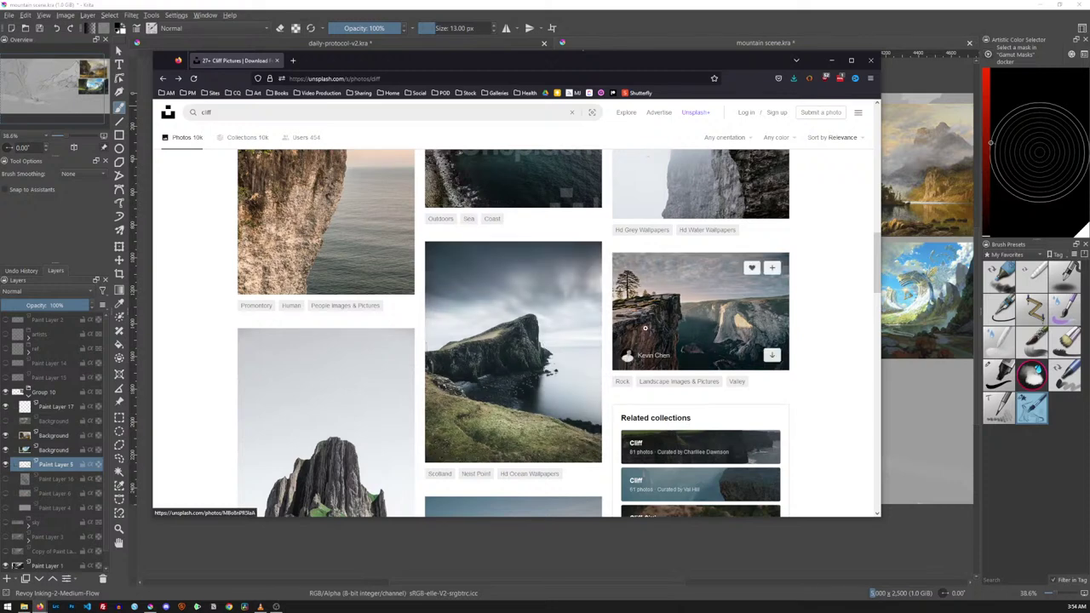
pyautogui.scroll(-2, 540, 366)
pyautogui.scroll(-3, 489, 328)
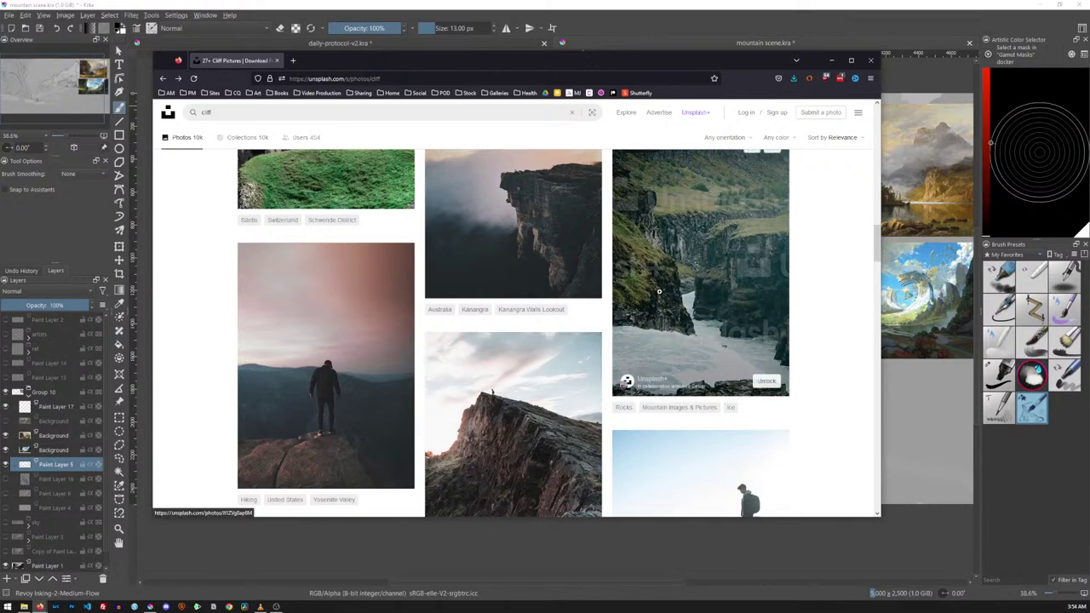
pyautogui.scroll(-2, 641, 259)
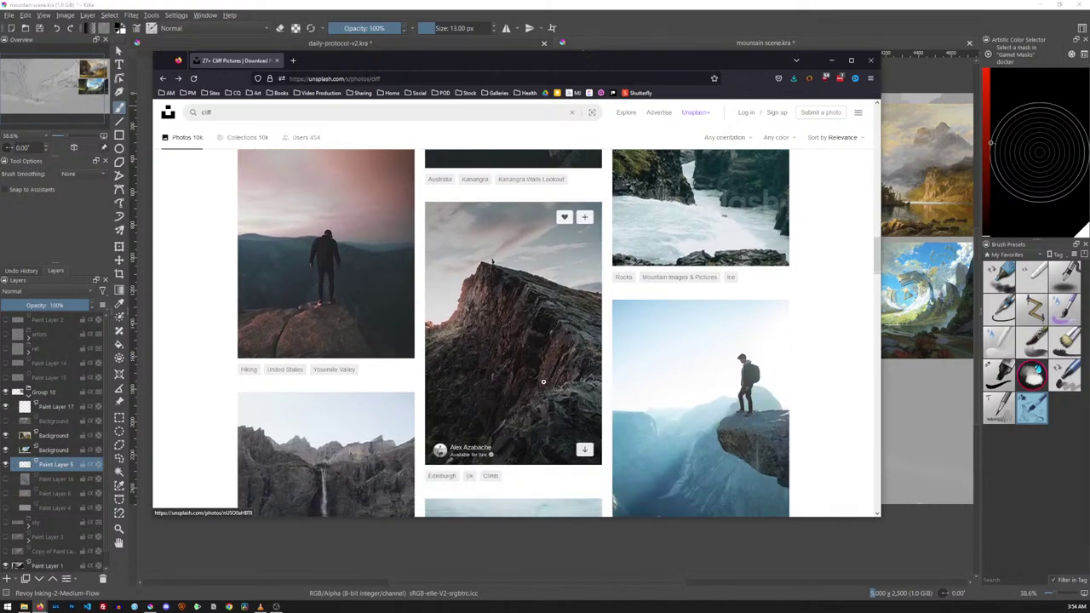
pyautogui.scroll(-1, 510, 391)
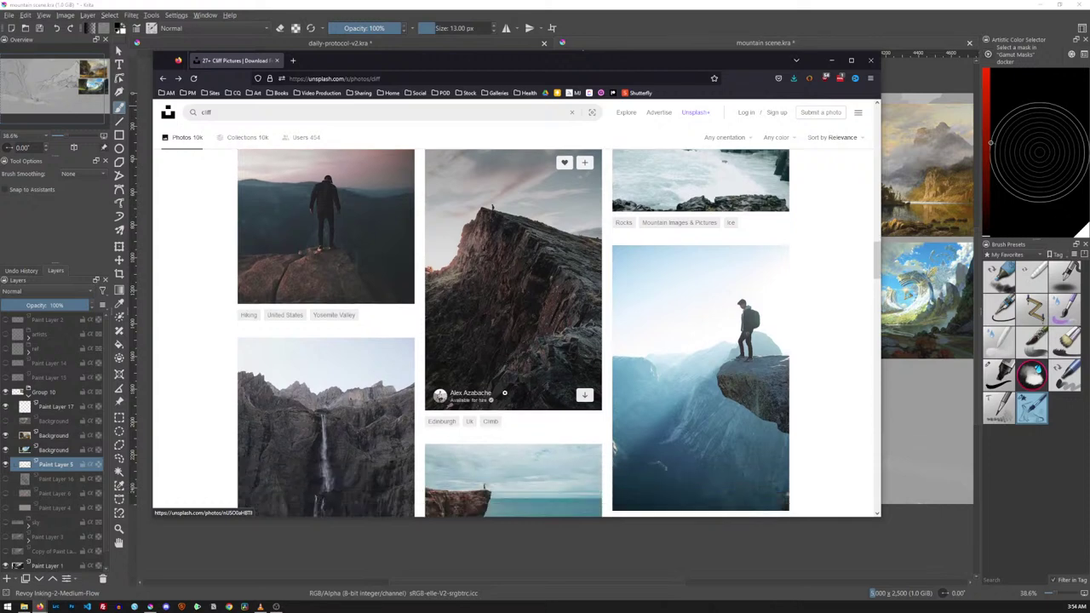
pyautogui.scroll(-2, 511, 273)
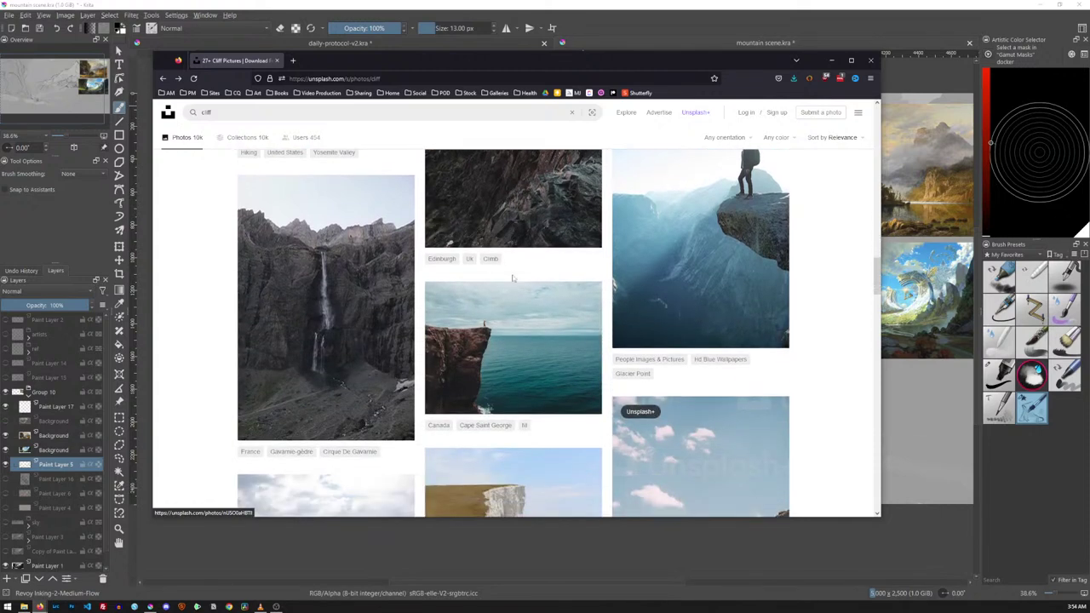
pyautogui.scroll(1, 512, 276)
pyautogui.scroll(-2, 514, 279)
pyautogui.scroll(-2, 515, 278)
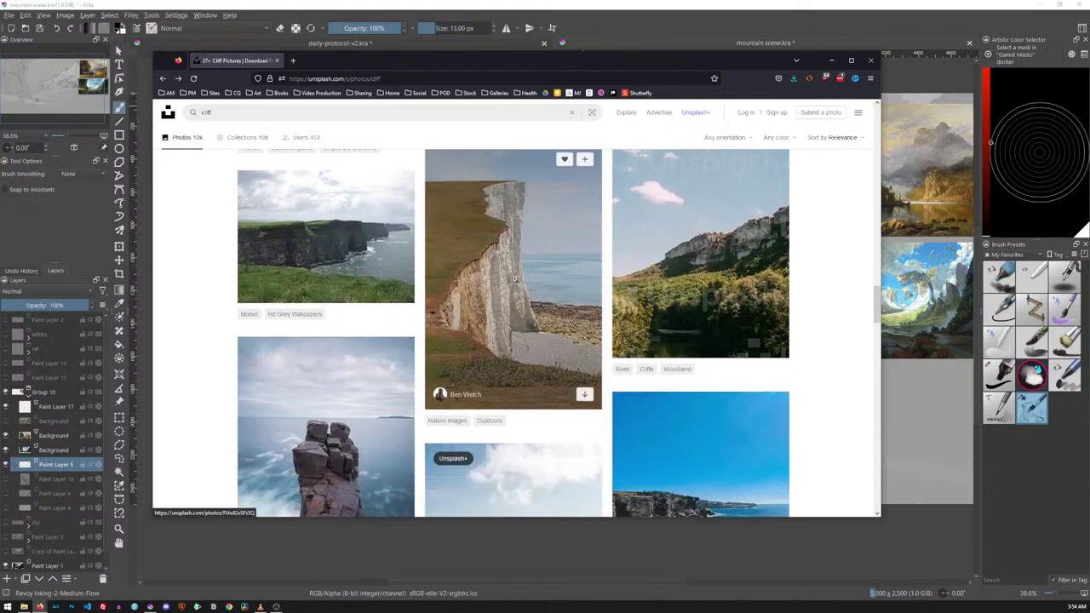
pyautogui.scroll(-2, 514, 278)
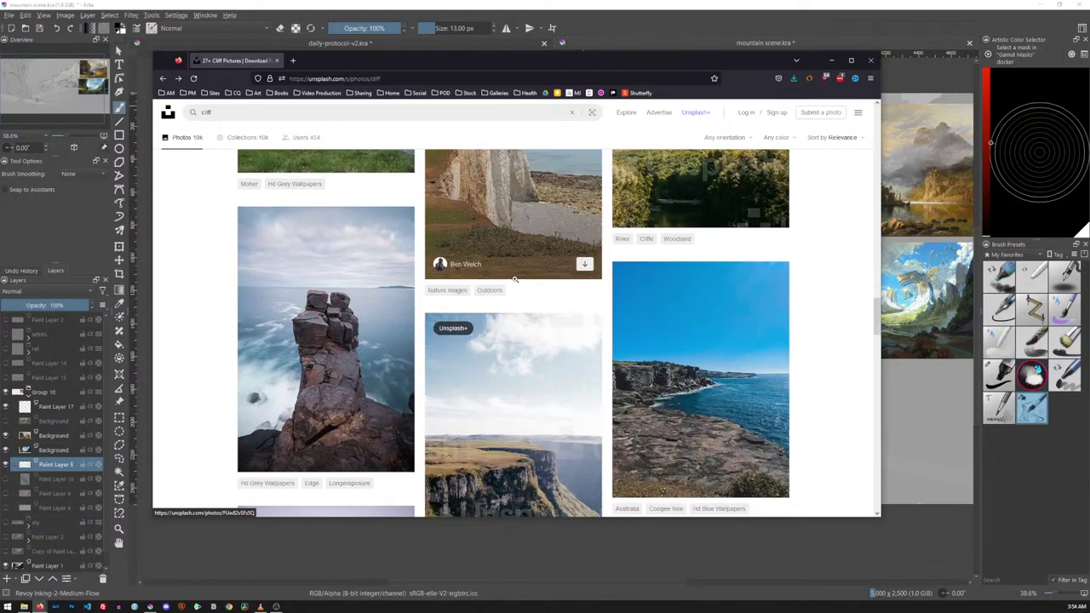
pyautogui.scroll(-2, 514, 278)
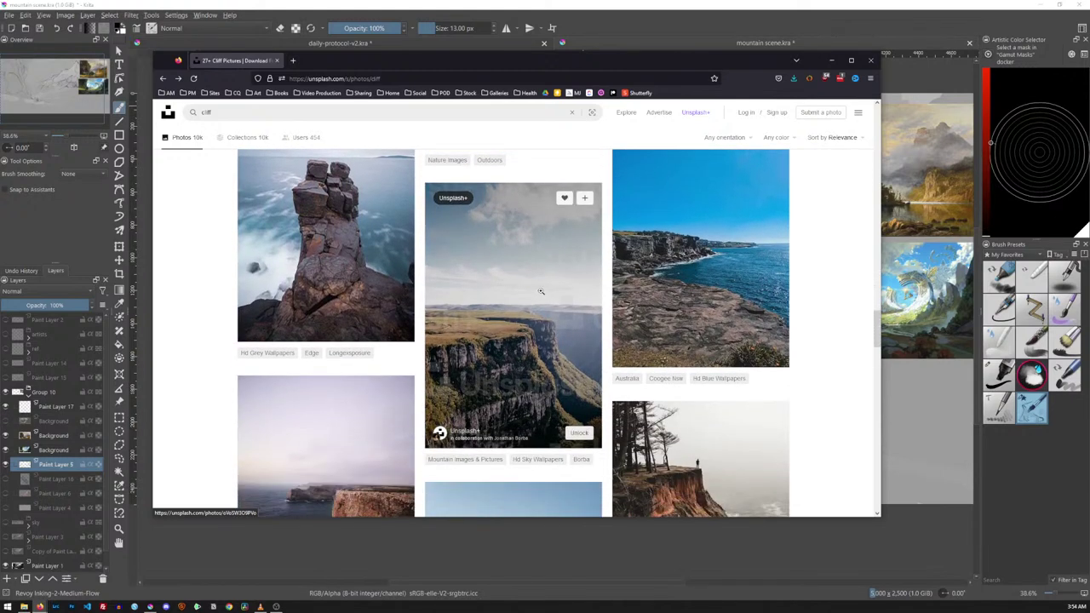
pyautogui.scroll(-3, 536, 291)
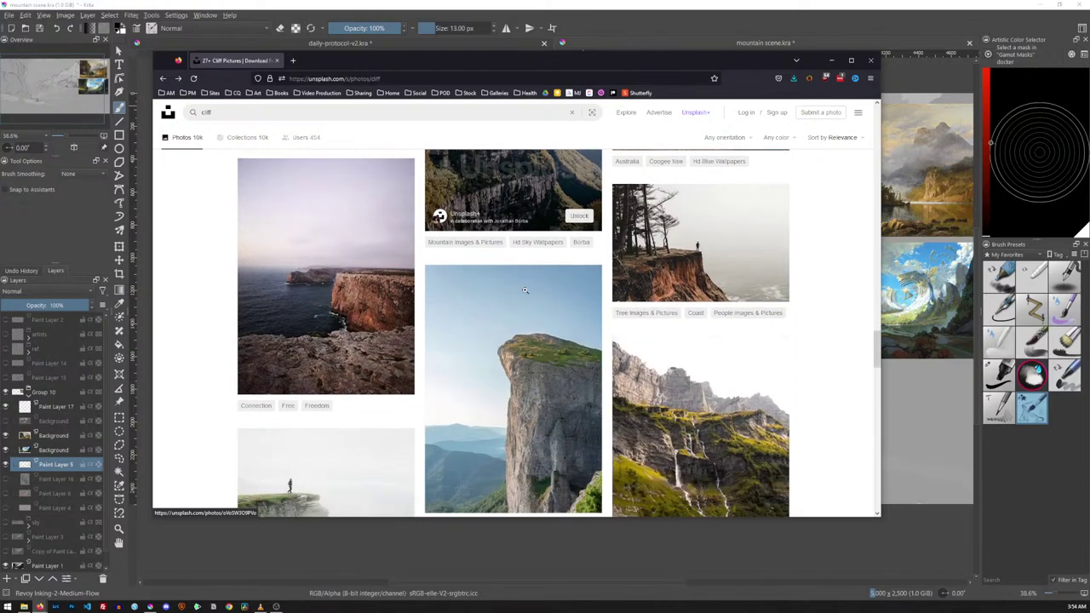
pyautogui.scroll(-1, 524, 290)
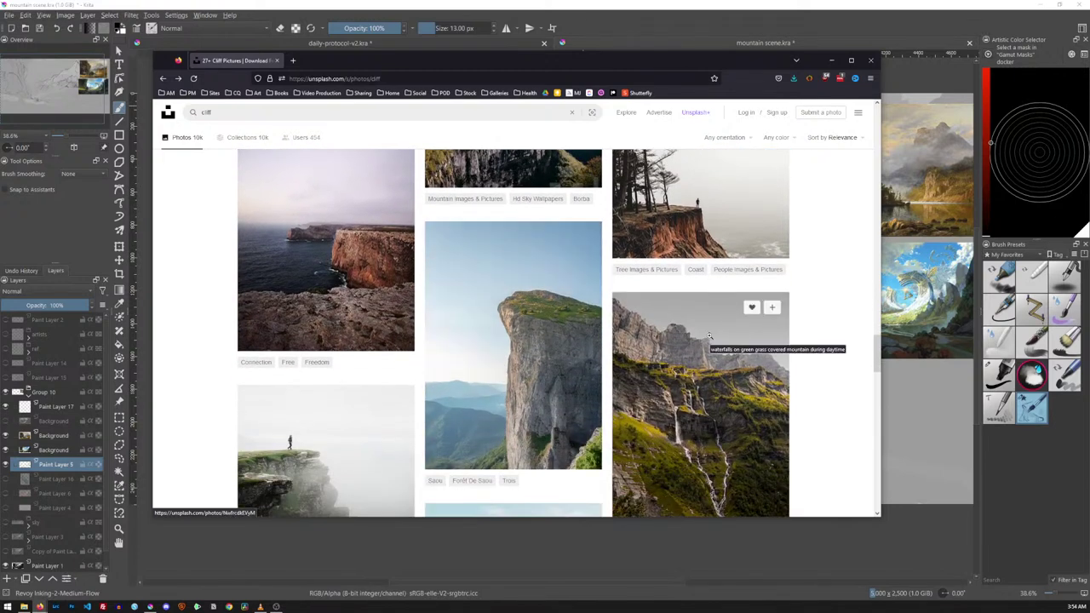
pyautogui.scroll(-2, 709, 335)
pyautogui.scroll(-2, 708, 336)
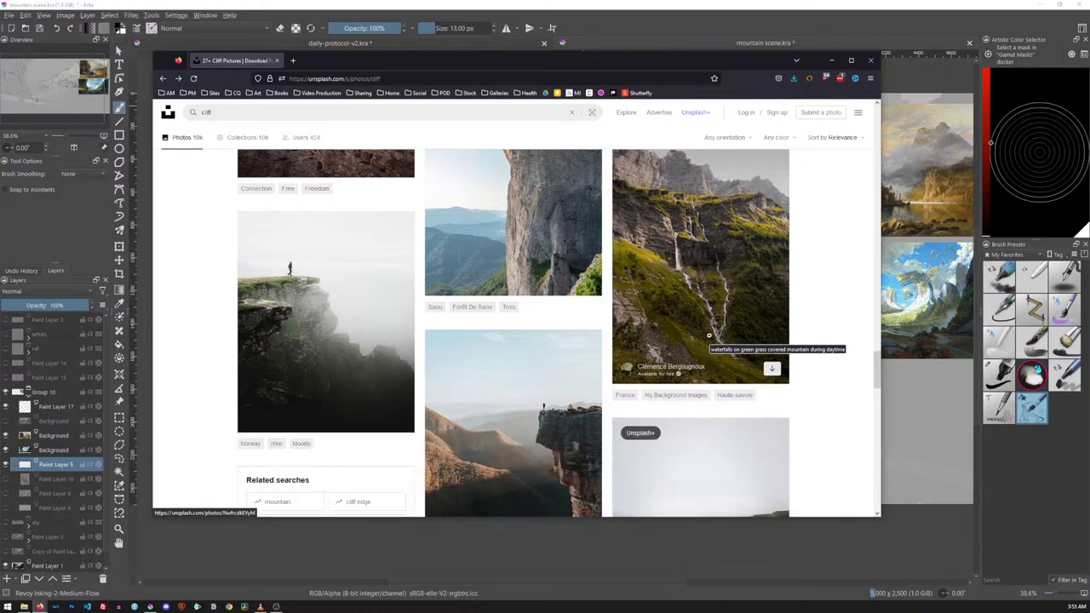
pyautogui.scroll(-4, 708, 335)
pyautogui.scroll(-8, 709, 336)
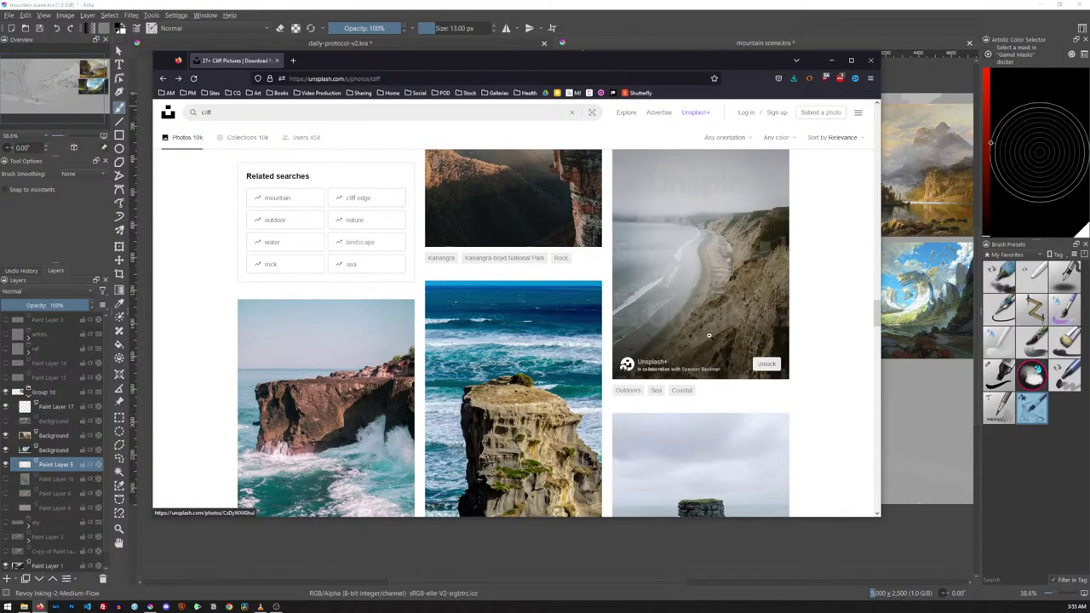
pyautogui.scroll(-1, 708, 336)
pyautogui.scroll(-5, 708, 335)
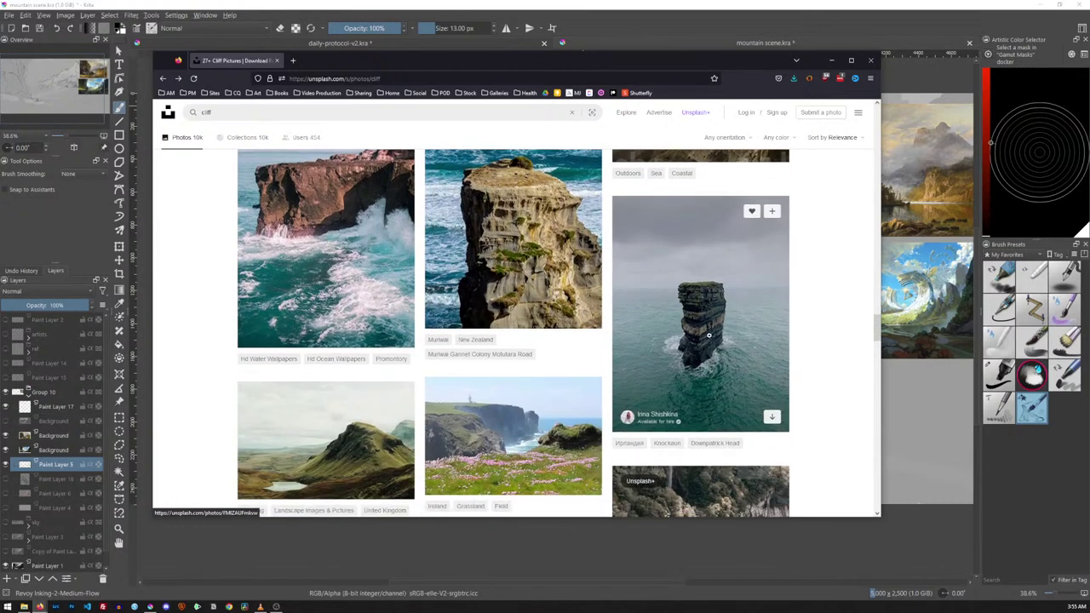
pyautogui.scroll(-4, 708, 336)
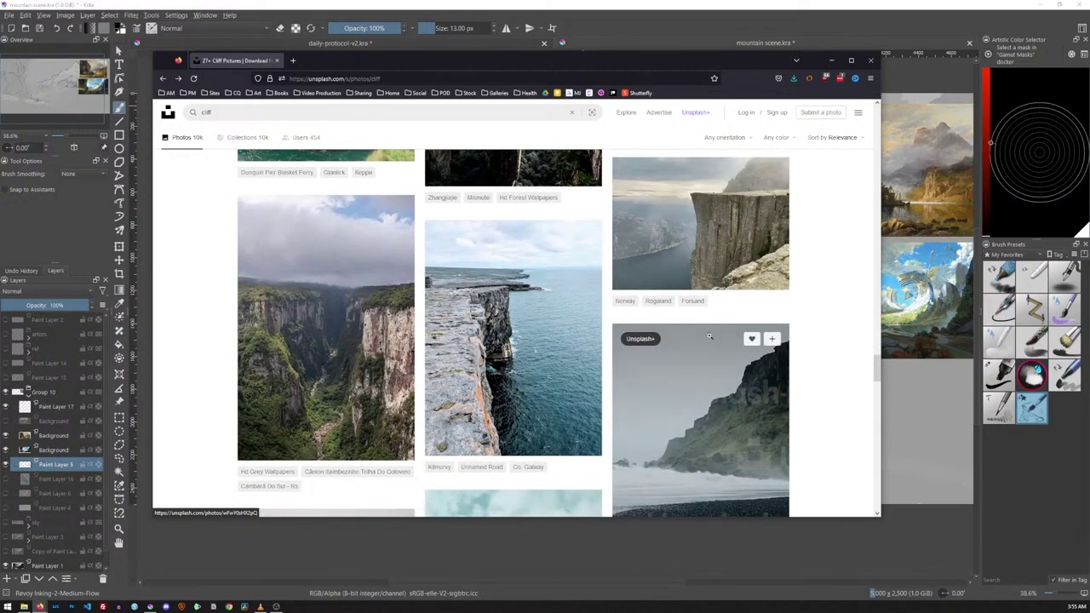
pyautogui.scroll(-2, 698, 332)
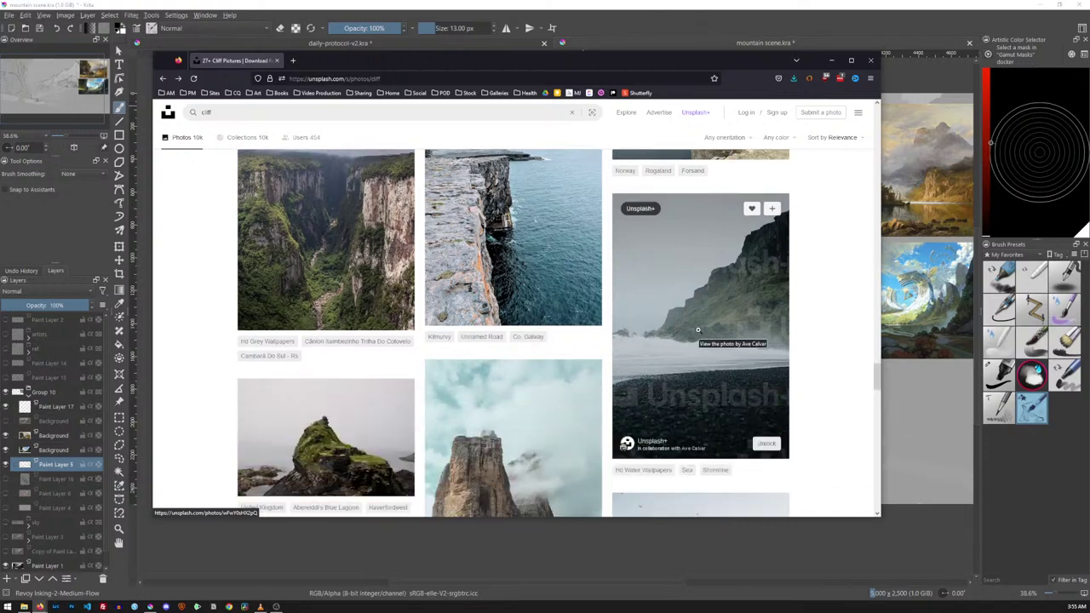
pyautogui.scroll(-2, 699, 330)
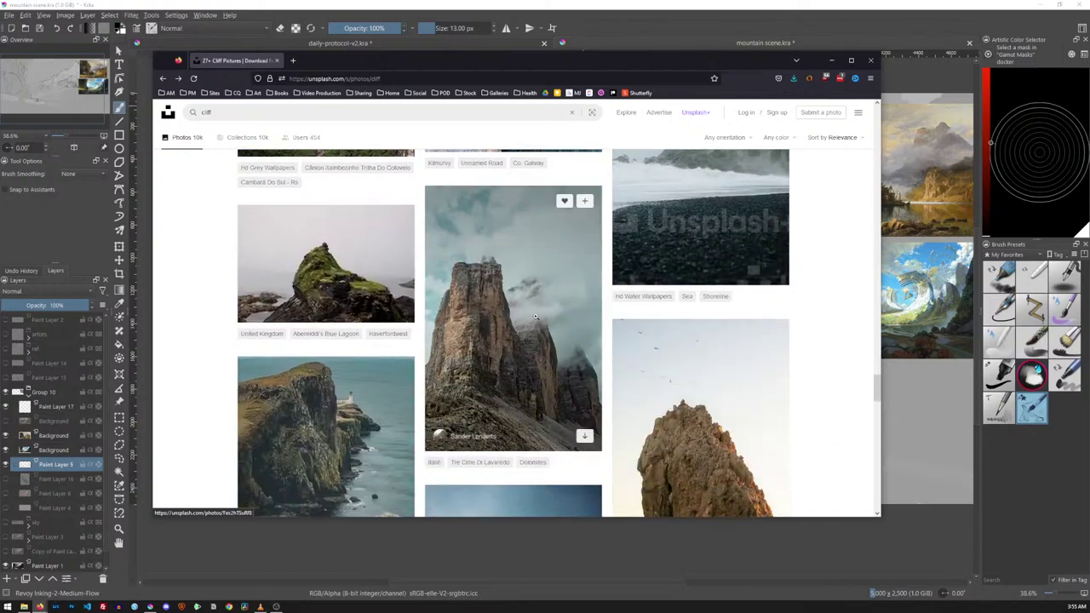
pyautogui.scroll(-2, 537, 320)
pyautogui.scroll(-2, 537, 321)
pyautogui.scroll(-1, 377, 234)
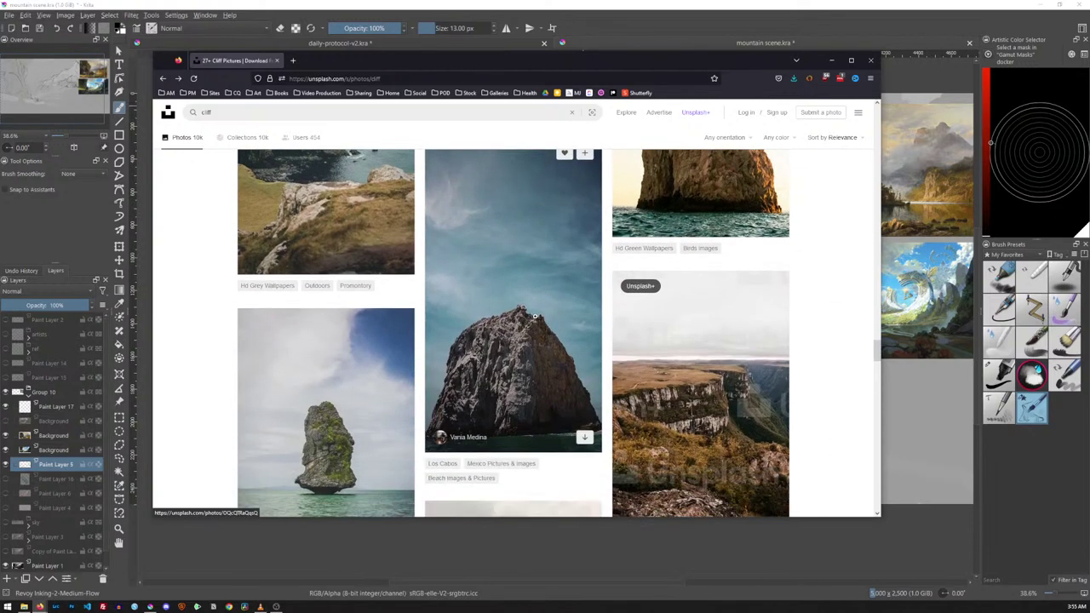
pyautogui.scroll(-2, 537, 341)
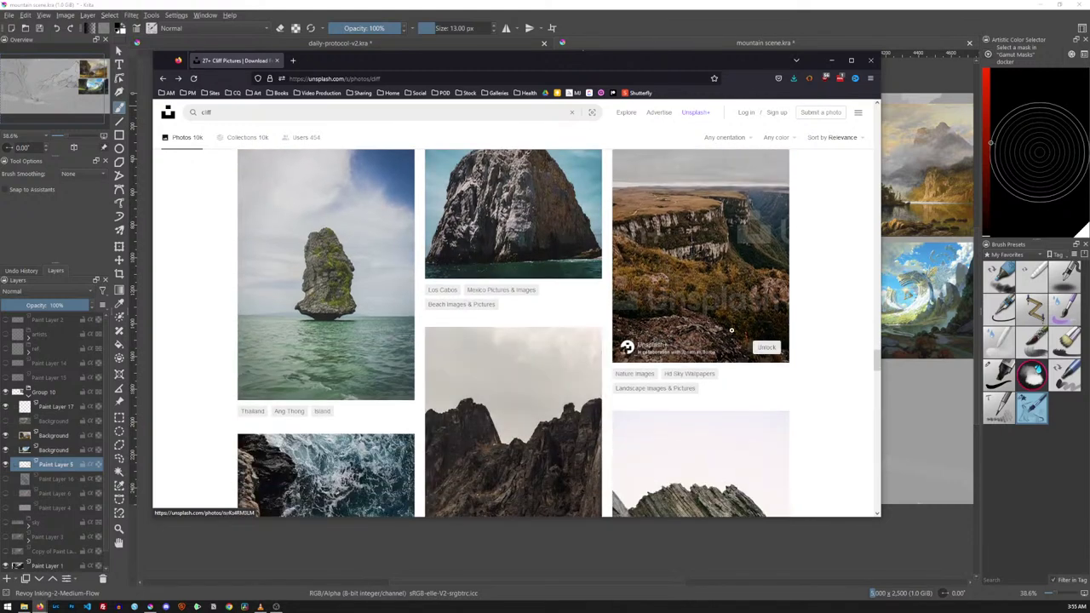
pyautogui.scroll(-3, 675, 327)
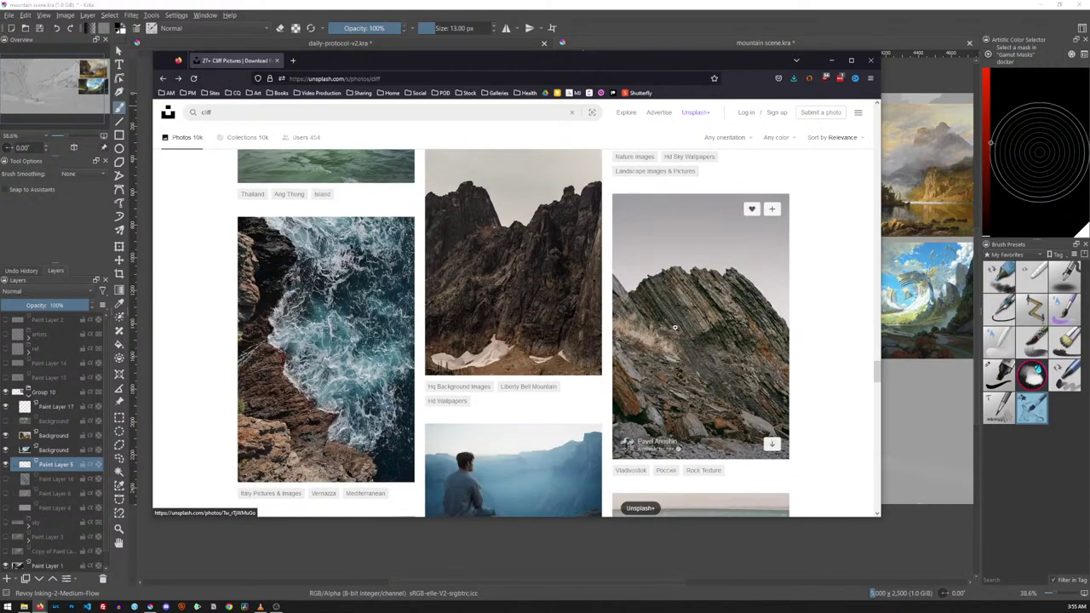
pyautogui.scroll(-5, 674, 326)
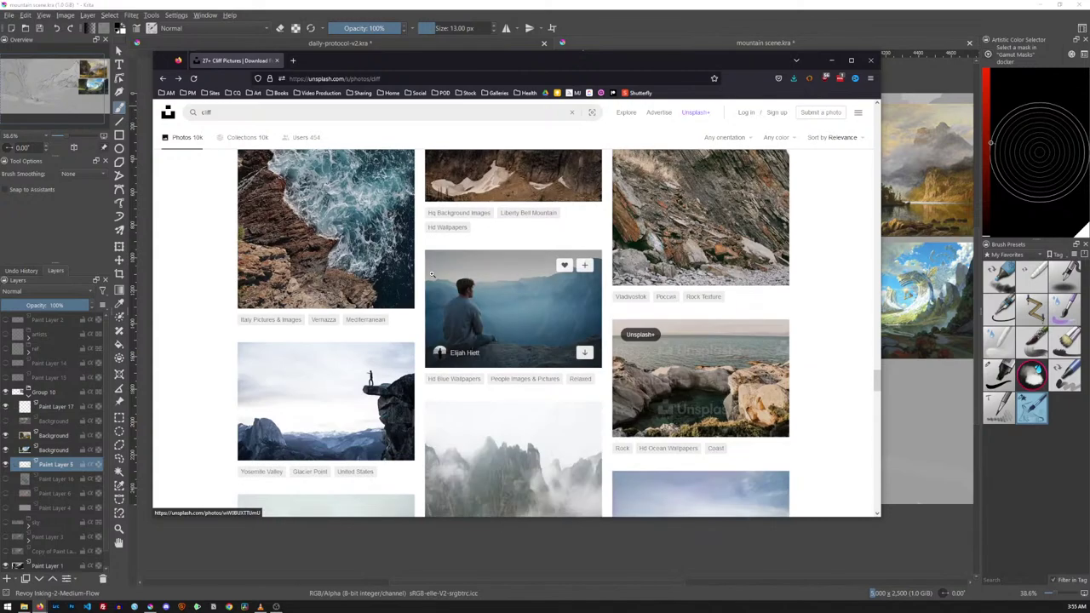
pyautogui.scroll(-1, 432, 273)
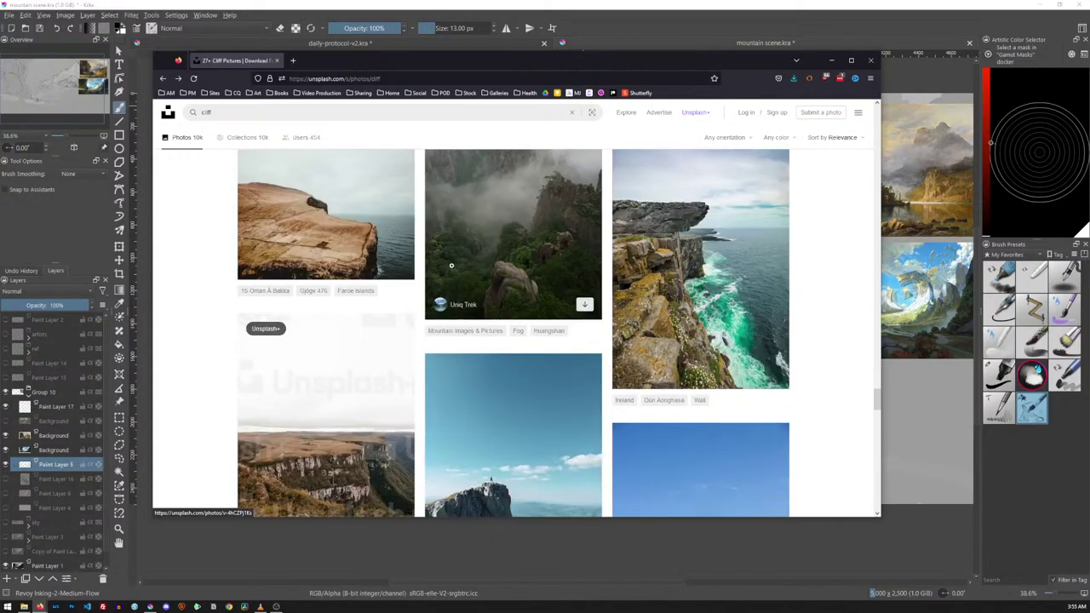
# Find Shutterstock through a web search in a new browser tab and open its site
pyautogui.click(292, 60)
pyautogui.write('shu')
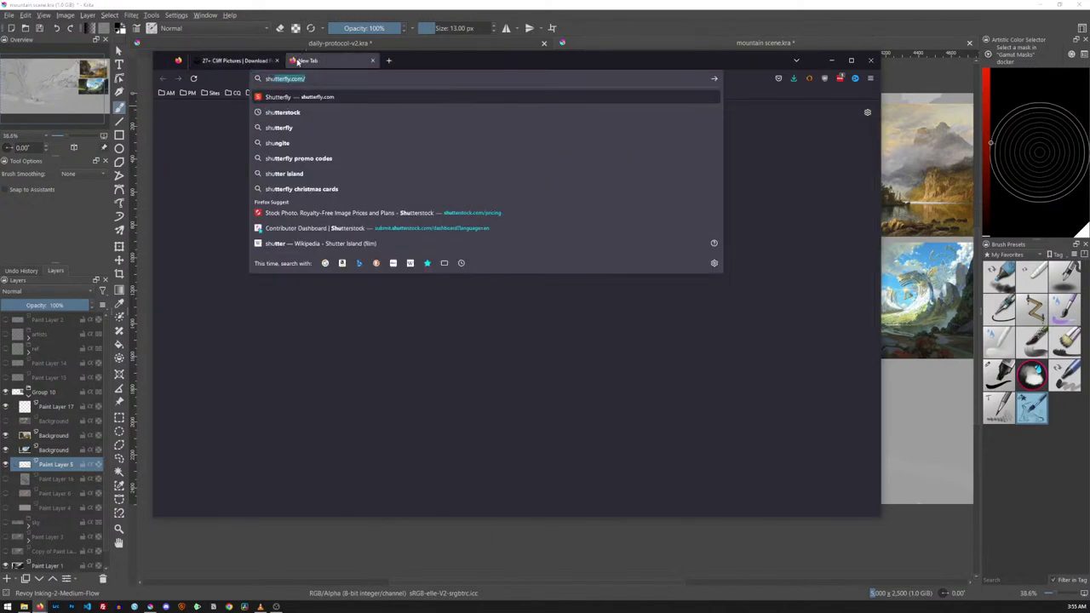
pyautogui.write('tter')
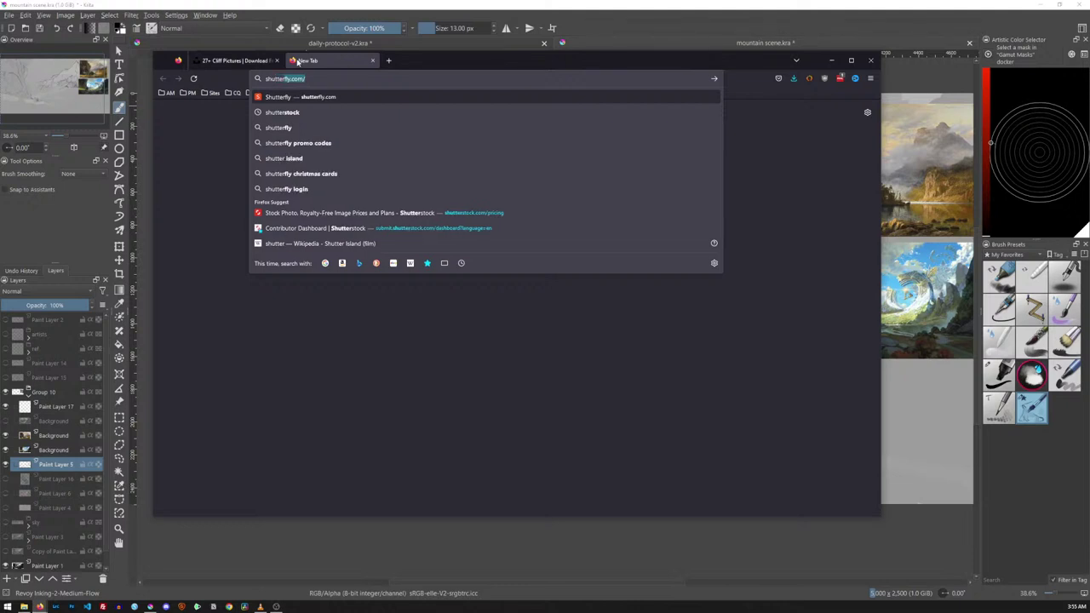
pyautogui.write('stock')
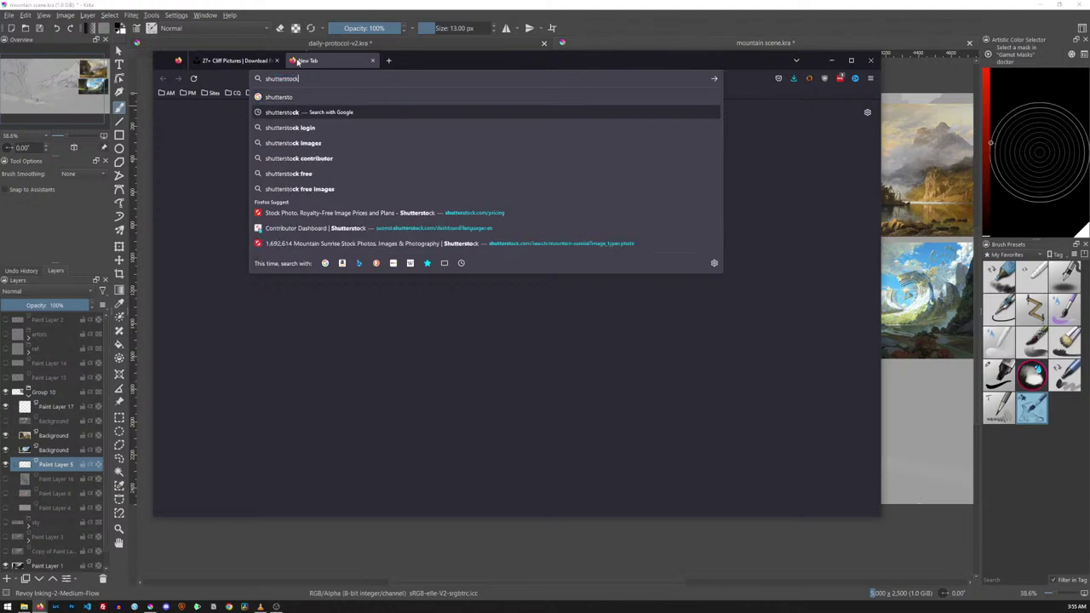
pyautogui.press('Return')
pyautogui.click(289, 192)
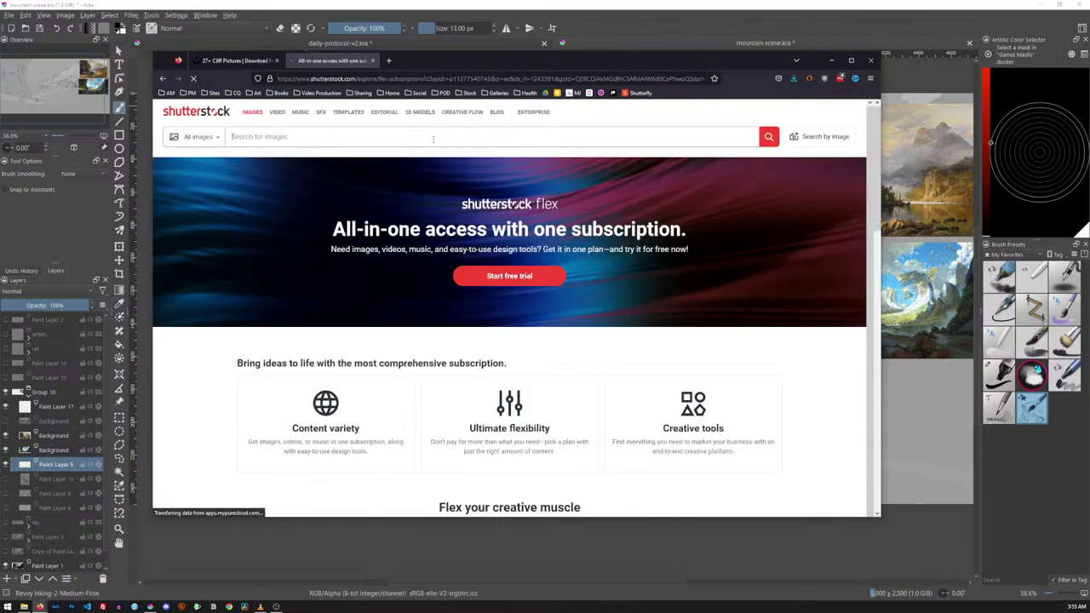
# Search Shutterstock for "cliff" and restrict the results to photos
pyautogui.click(432, 137)
pyautogui.write('cliff')
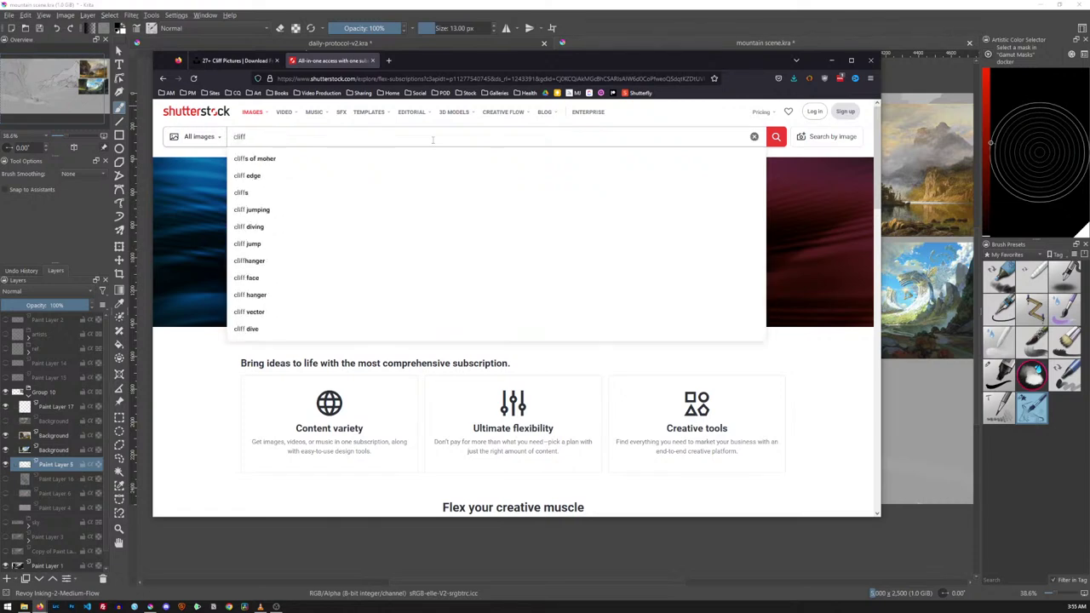
pyautogui.press('Return')
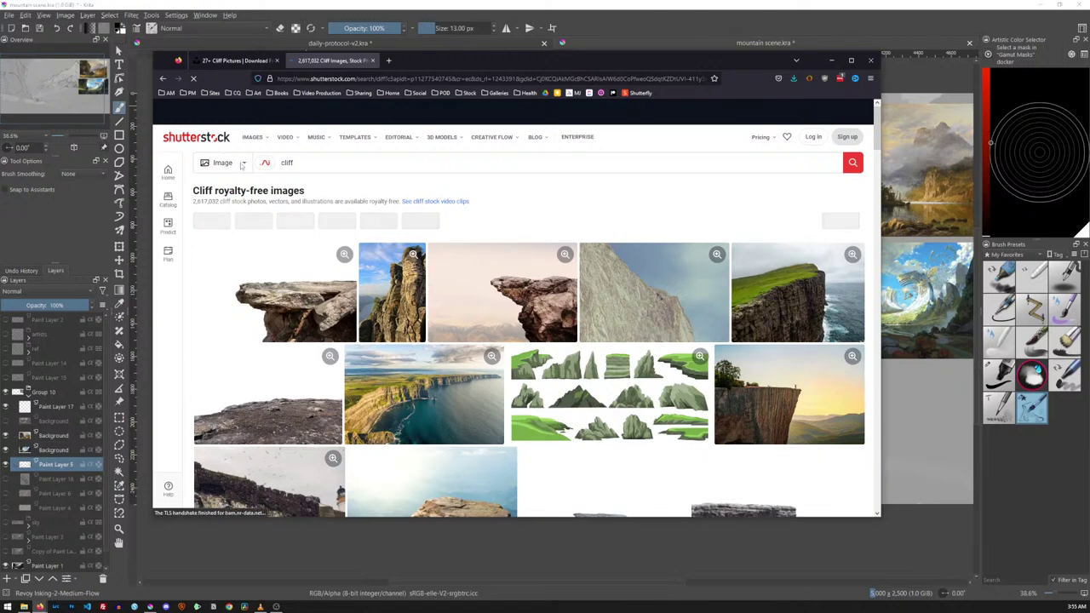
pyautogui.click(243, 167)
pyautogui.click(229, 198)
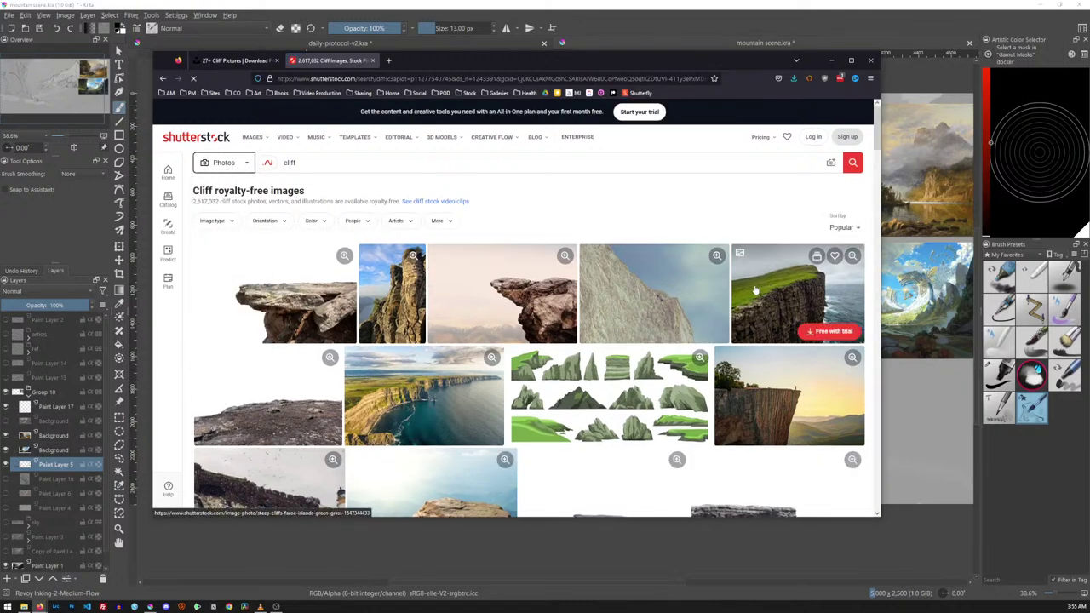
pyautogui.click(853, 162)
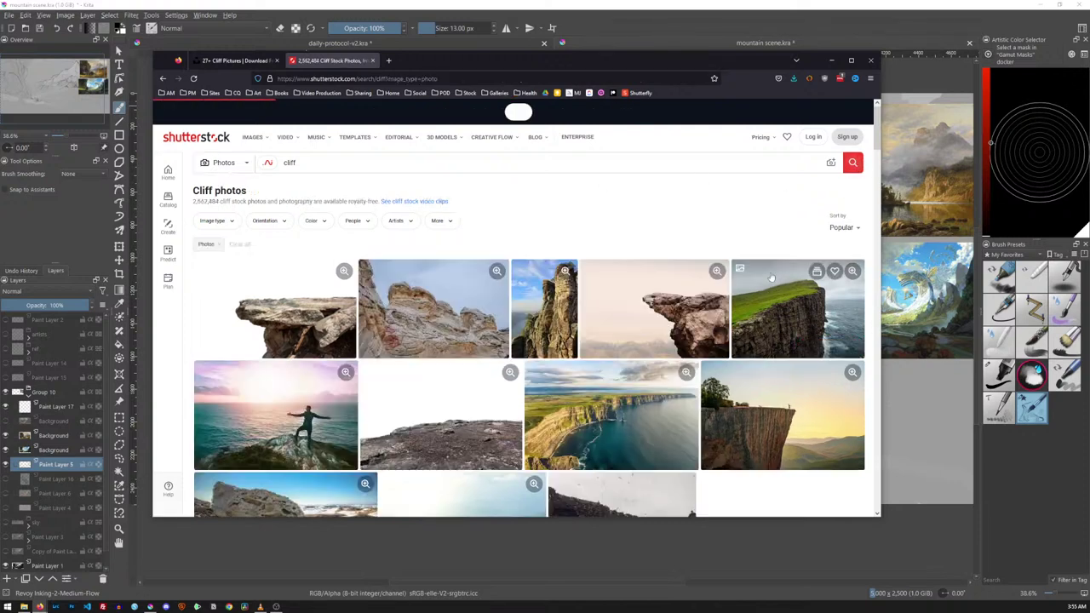
# Look through the first page of Shutterstock cliff photos for rock shapes and compositions suited to the foreground cliffs
pyautogui.scroll(-3, 749, 279)
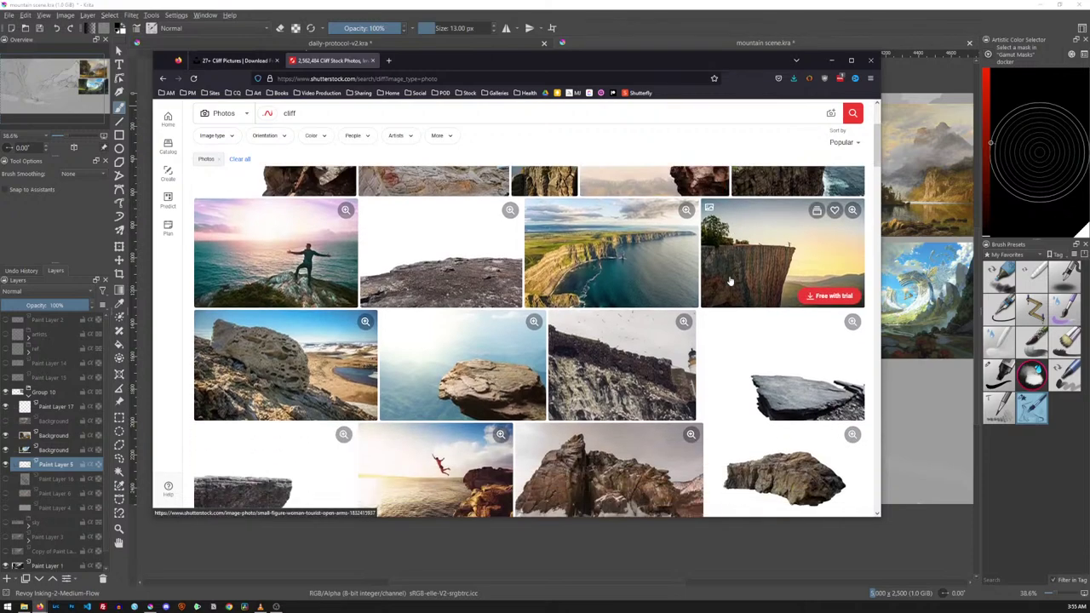
pyautogui.scroll(-2, 732, 281)
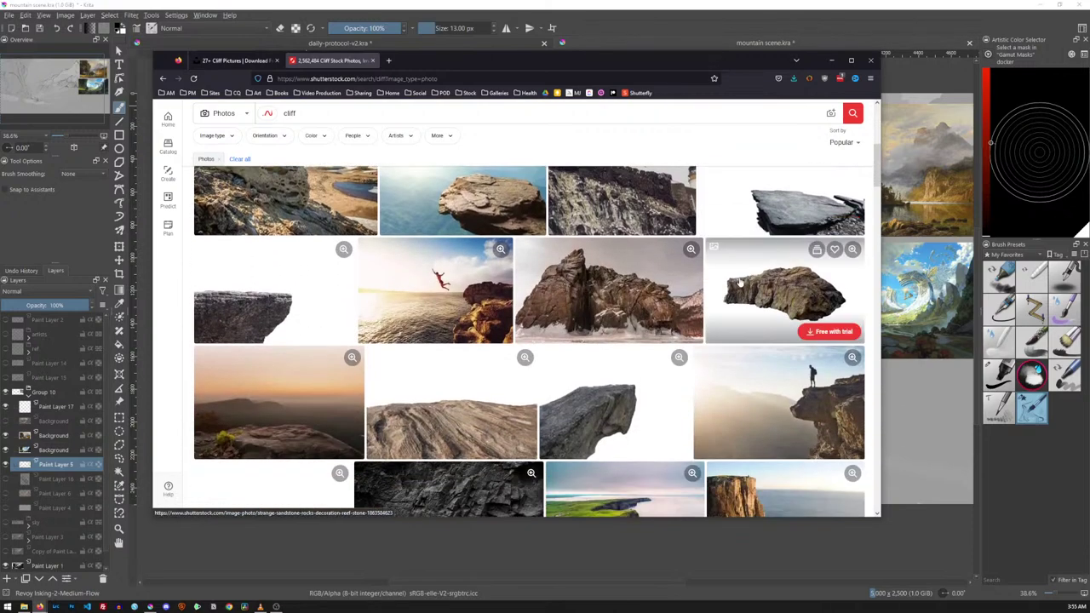
pyautogui.scroll(-2, 739, 283)
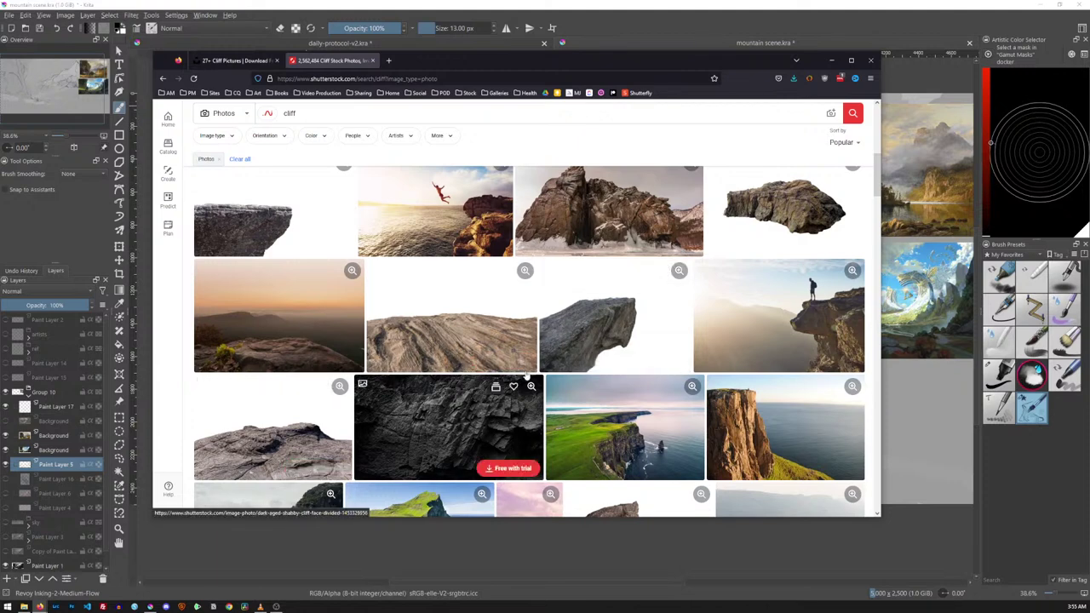
pyautogui.scroll(-3, 551, 362)
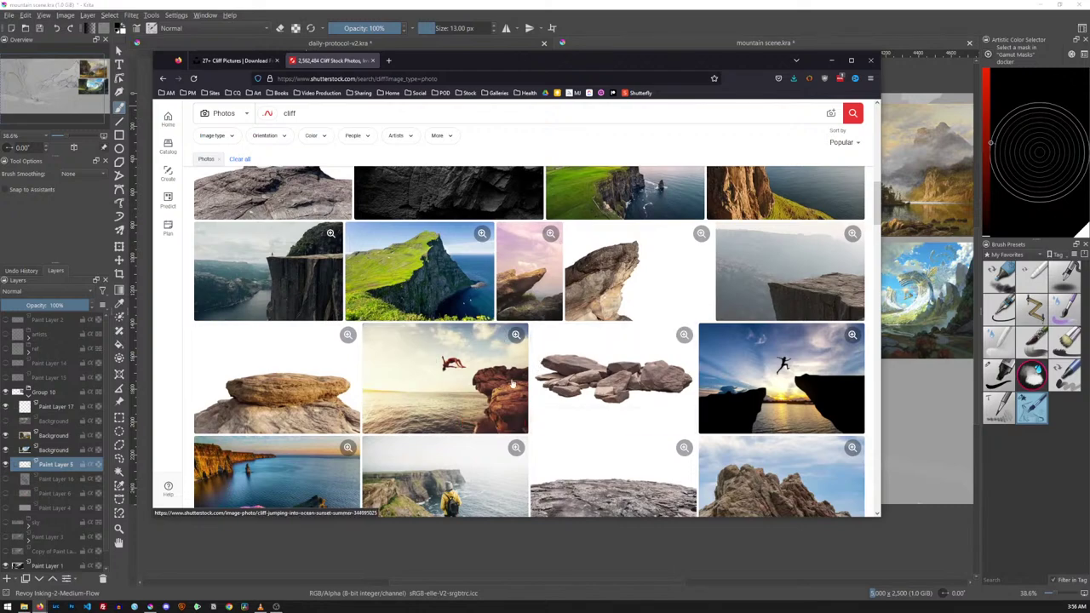
pyautogui.scroll(-2, 562, 379)
pyautogui.scroll(-1, 573, 379)
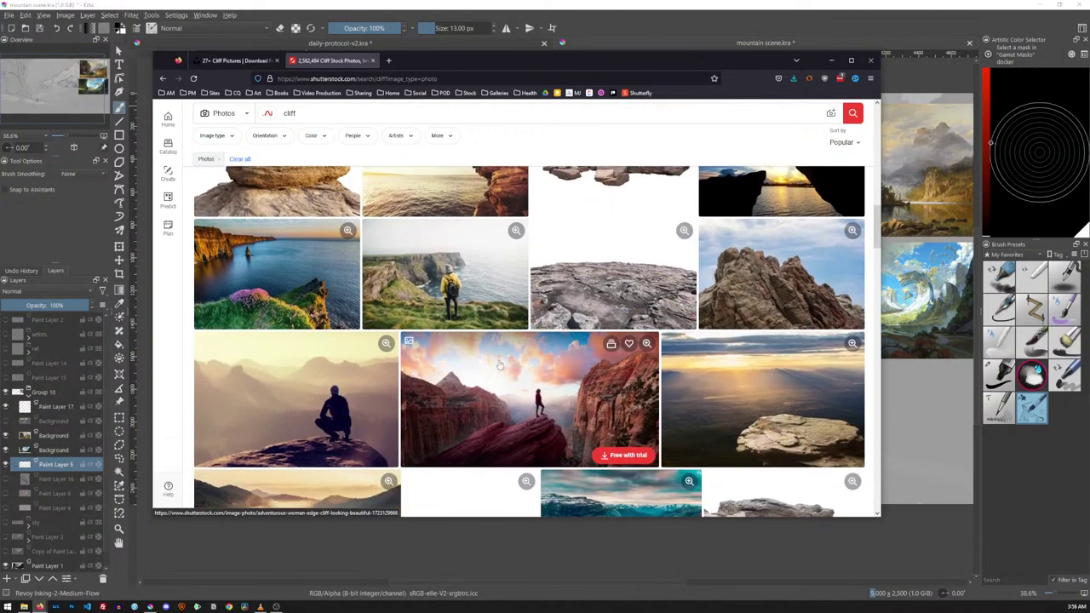
pyautogui.scroll(-1, 502, 340)
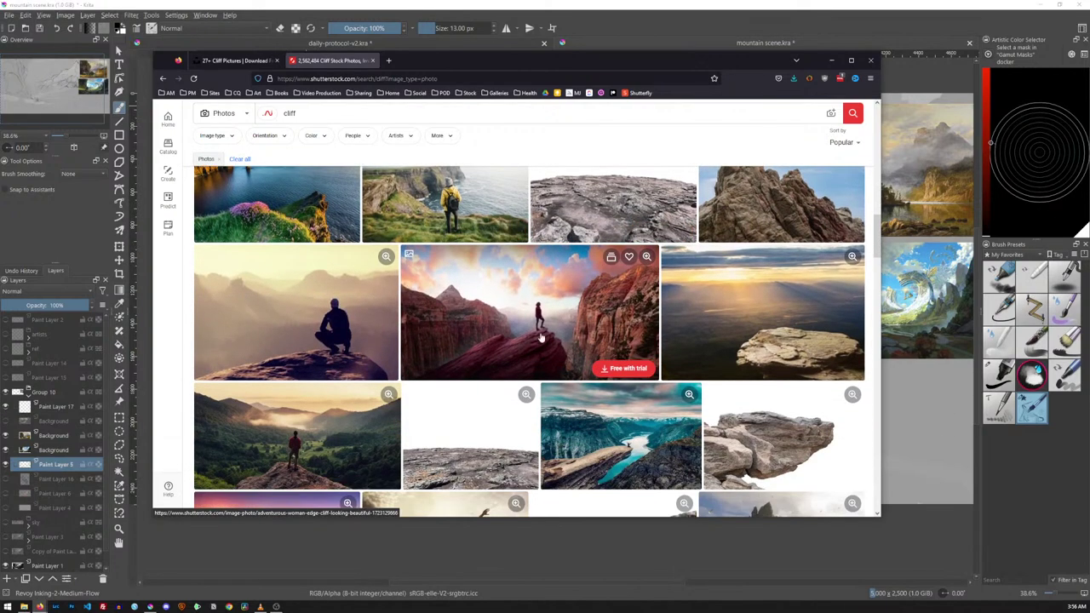
pyautogui.scroll(-1, 575, 337)
pyautogui.scroll(-1, 572, 299)
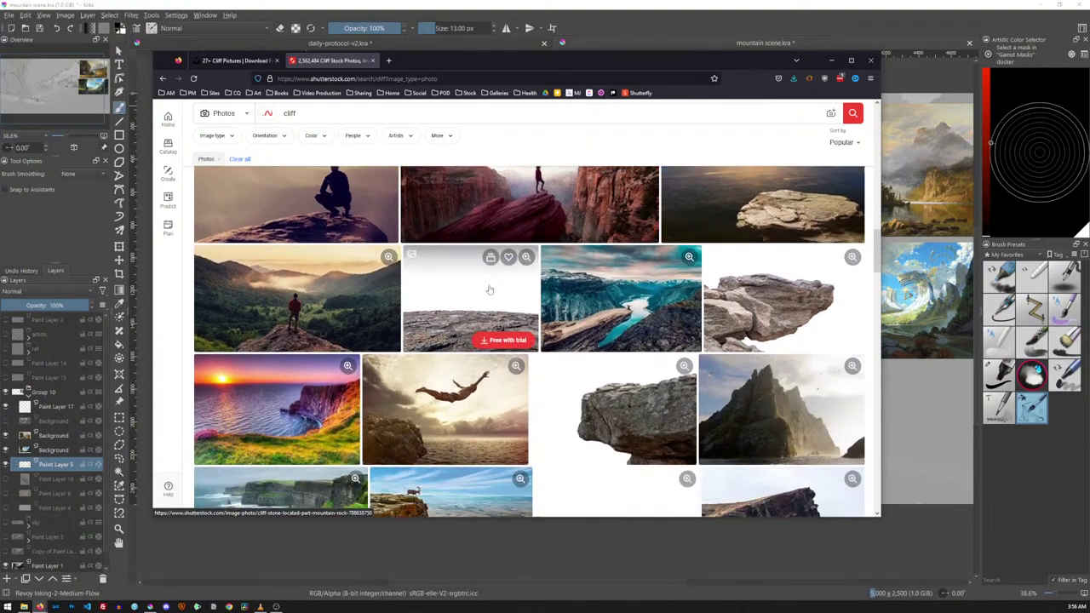
pyautogui.scroll(-2, 621, 289)
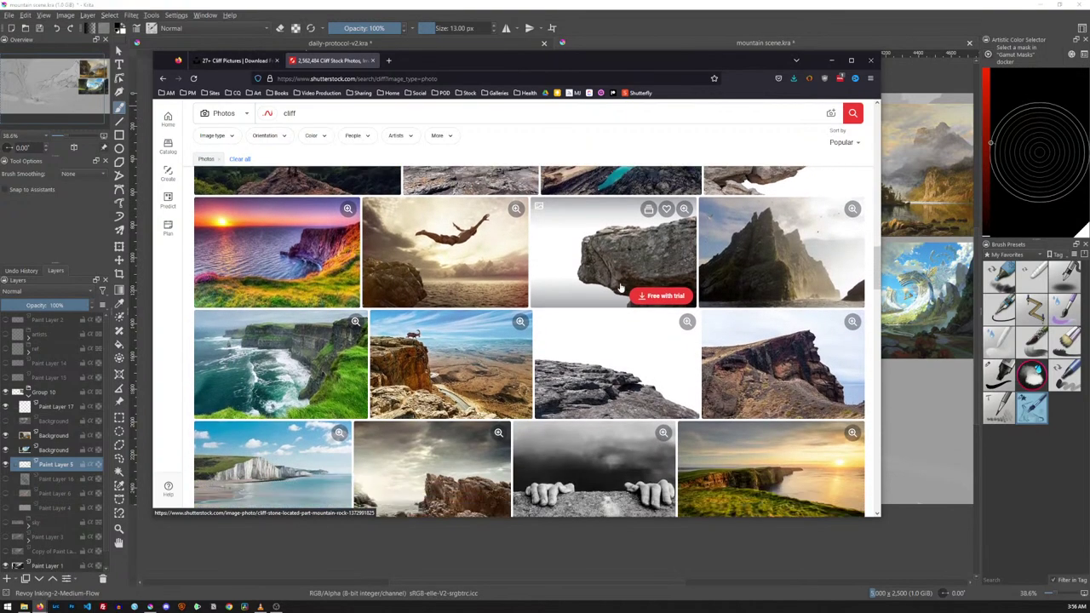
pyautogui.scroll(-3, 621, 290)
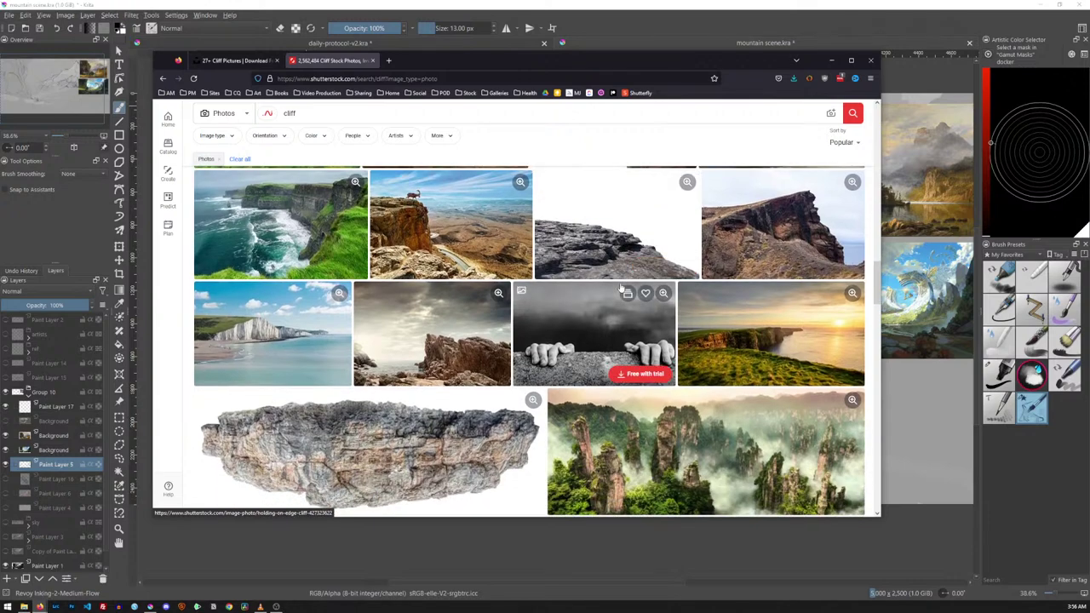
pyautogui.scroll(-2, 621, 289)
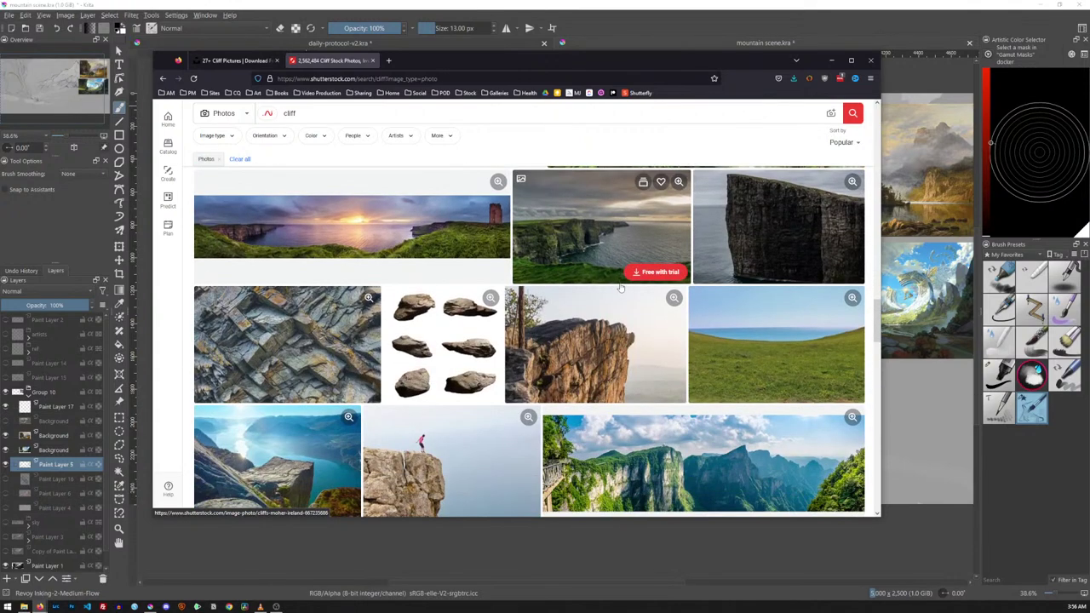
pyautogui.scroll(-3, 621, 289)
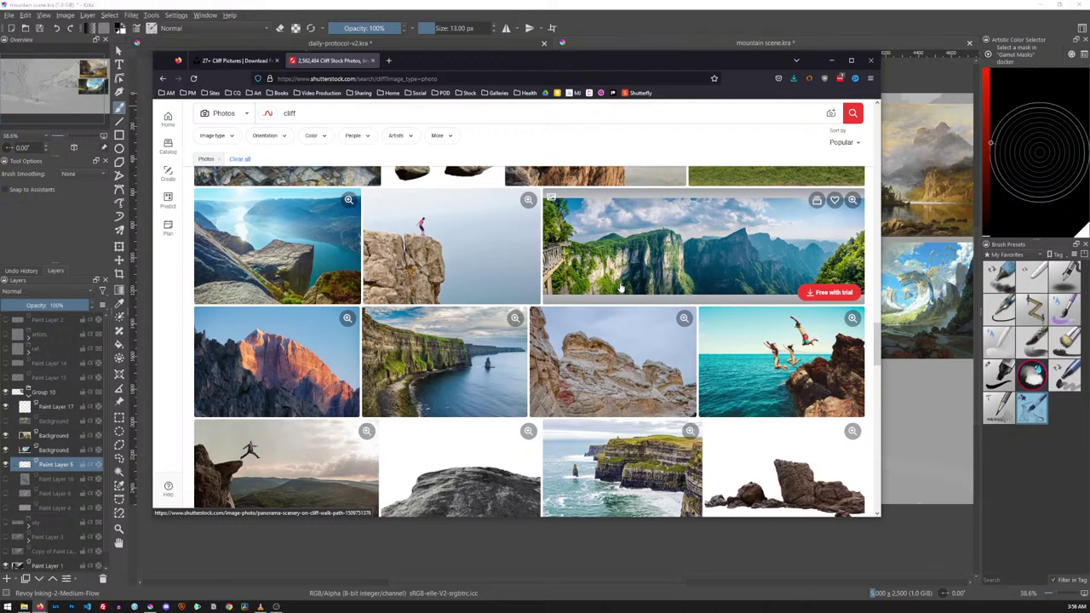
pyautogui.scroll(-1, 512, 352)
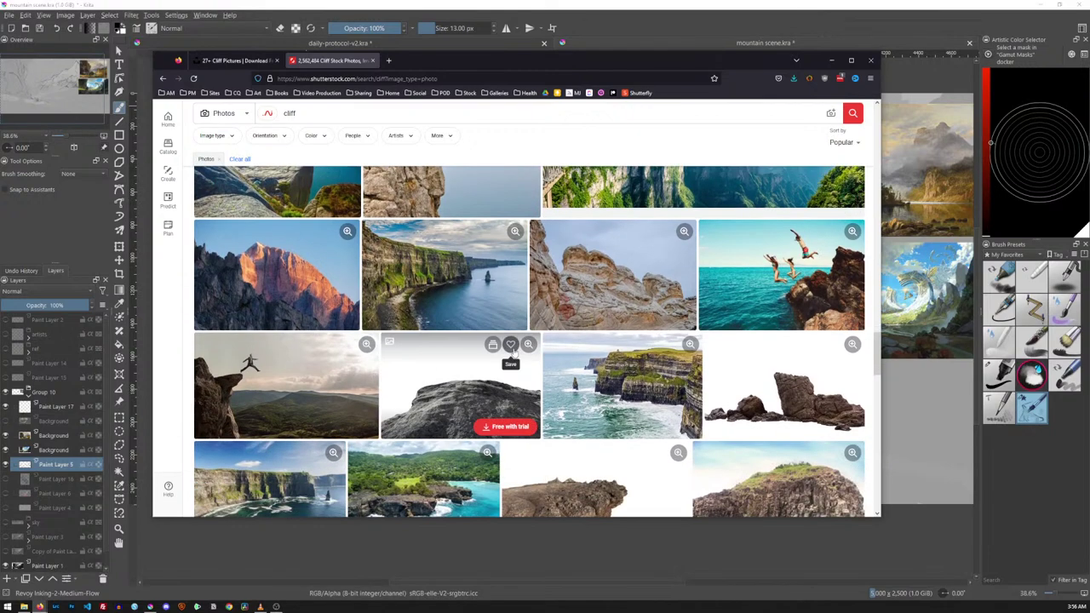
pyautogui.scroll(-2, 528, 349)
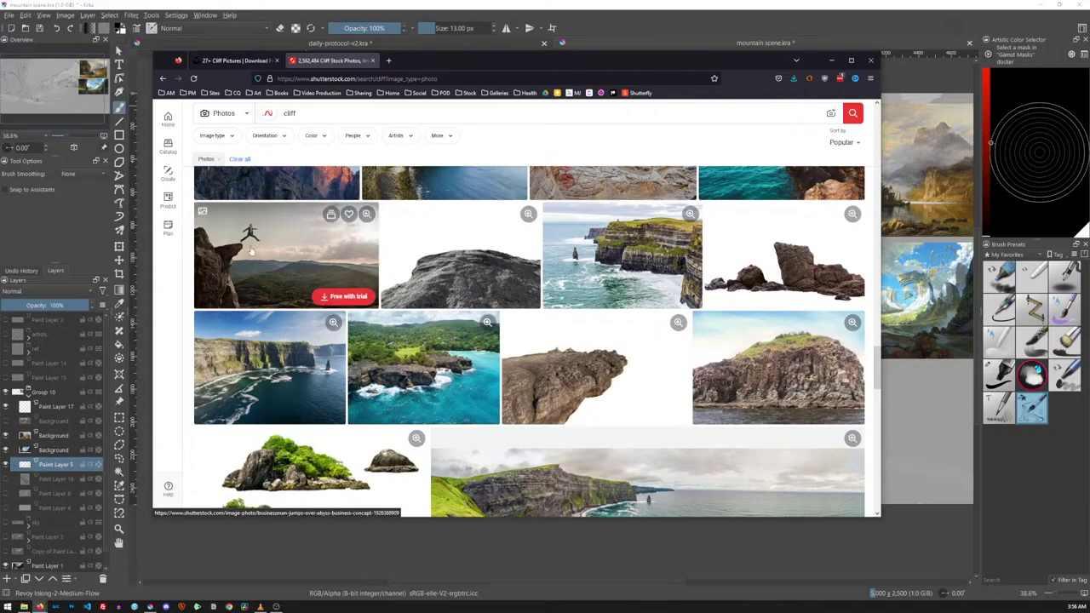
pyautogui.scroll(-2, 669, 333)
pyautogui.scroll(-4, 669, 333)
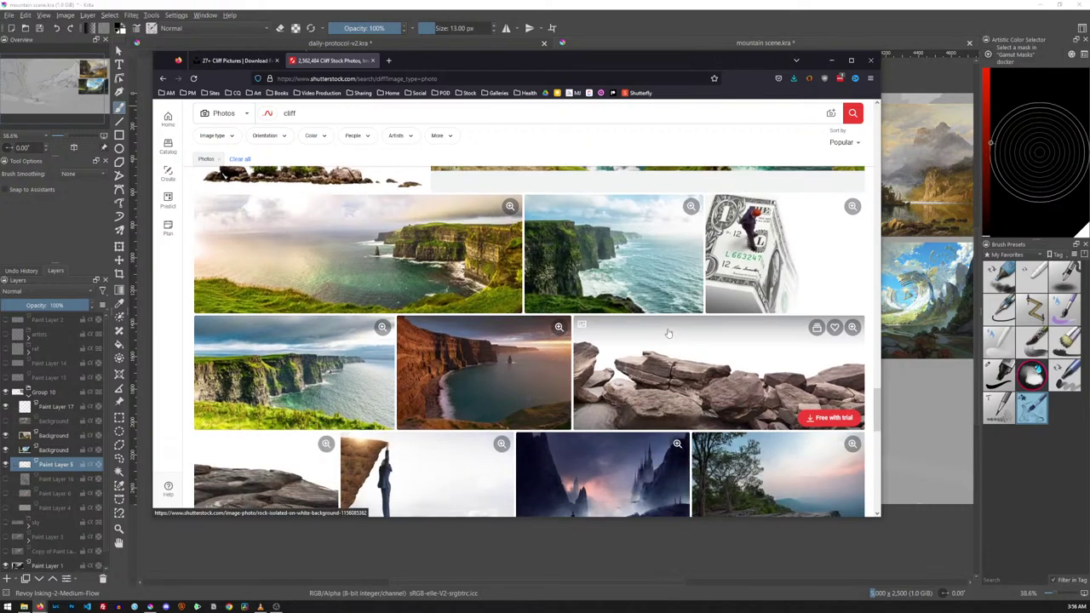
pyautogui.scroll(-3, 669, 332)
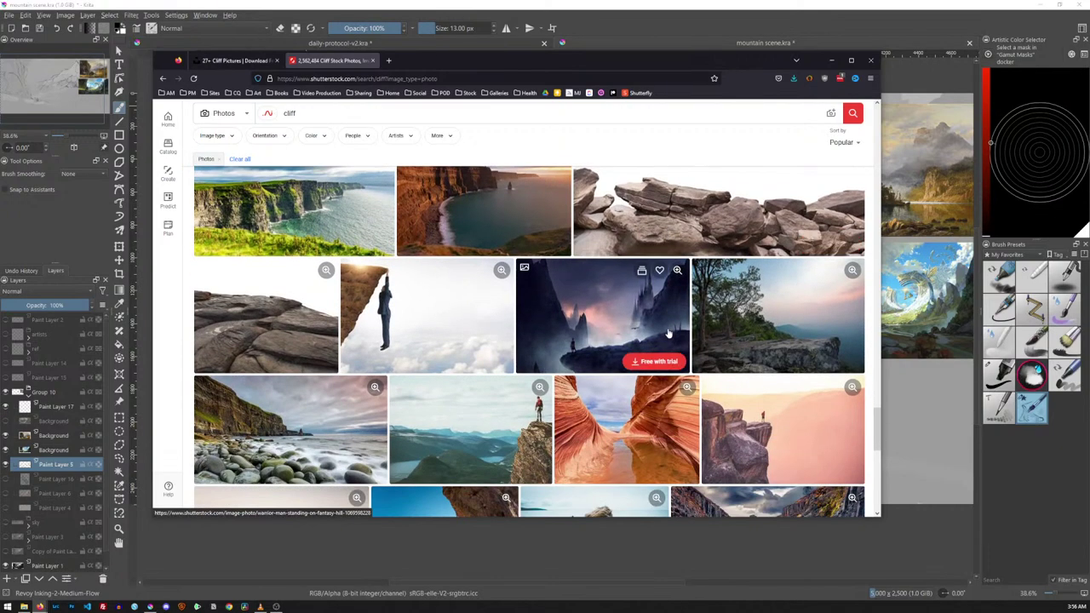
pyautogui.scroll(-5, 669, 333)
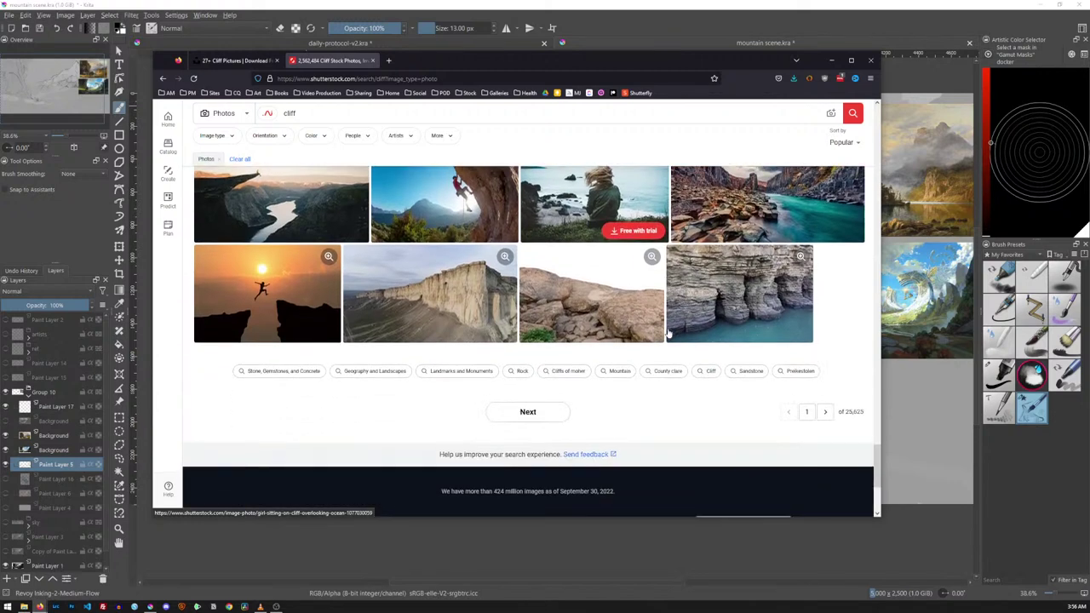
# Go to the second page of the Shutterstock cliff results and examine its photos for usable foreground rock formations
pyautogui.click(536, 411)
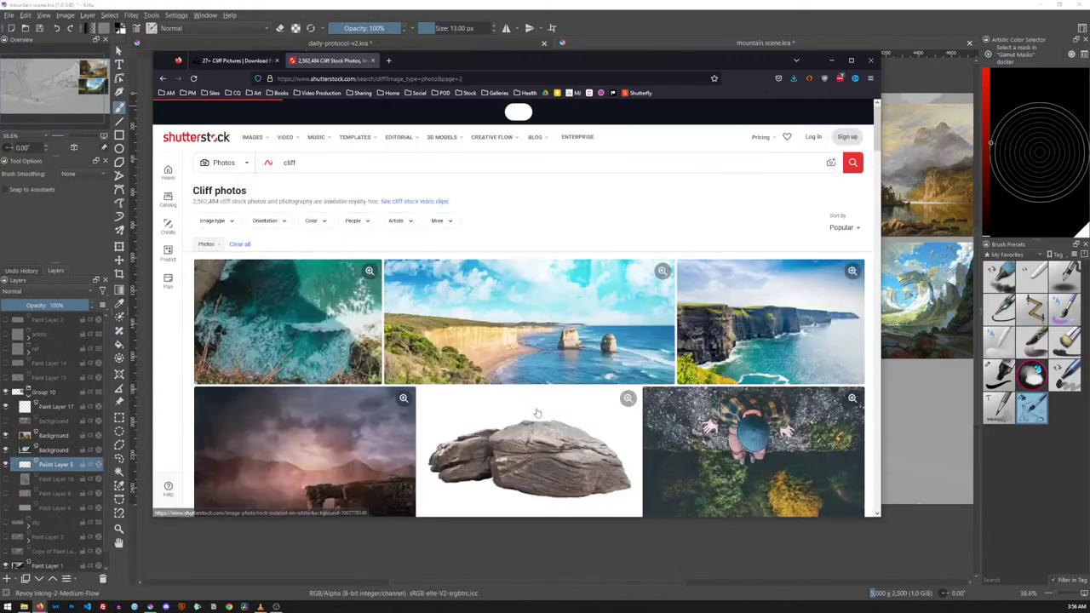
pyautogui.scroll(-3, 536, 408)
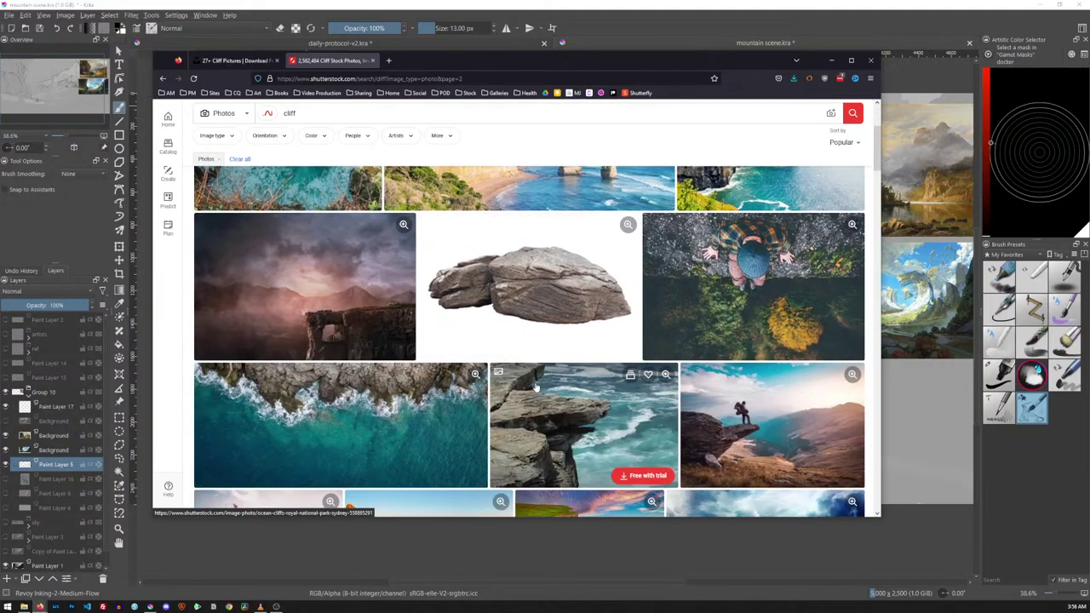
pyautogui.scroll(-5, 536, 387)
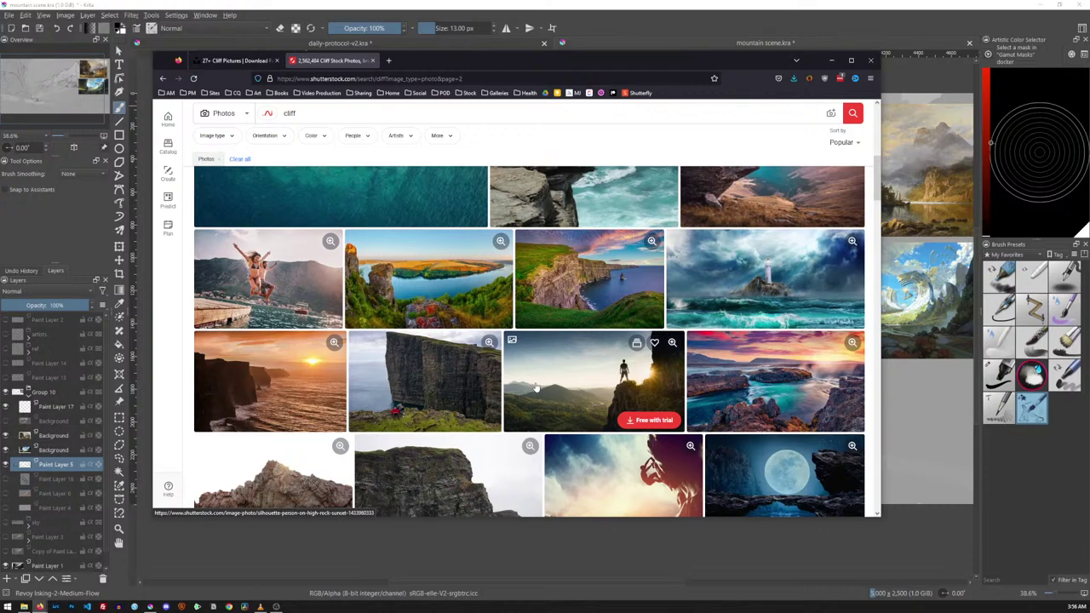
pyautogui.scroll(-3, 537, 388)
pyautogui.scroll(-4, 536, 387)
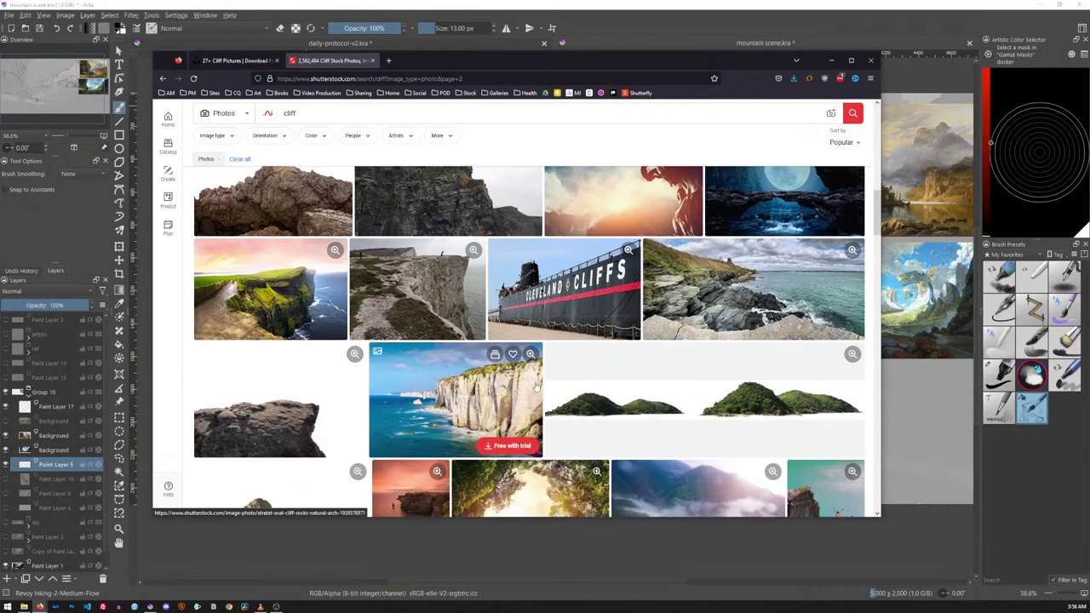
pyautogui.scroll(-4, 535, 388)
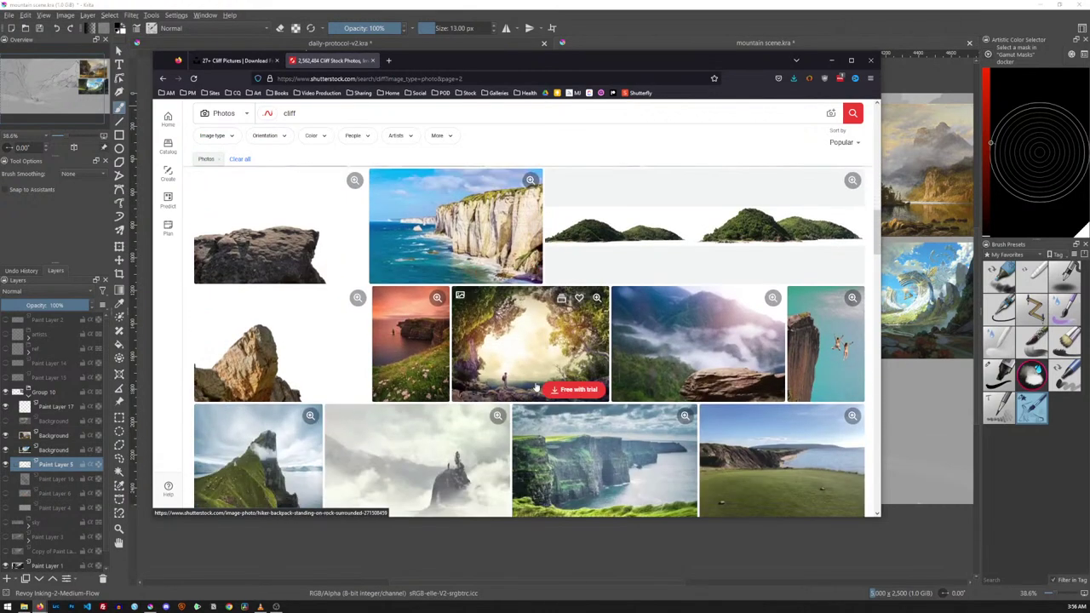
pyautogui.scroll(-4, 536, 387)
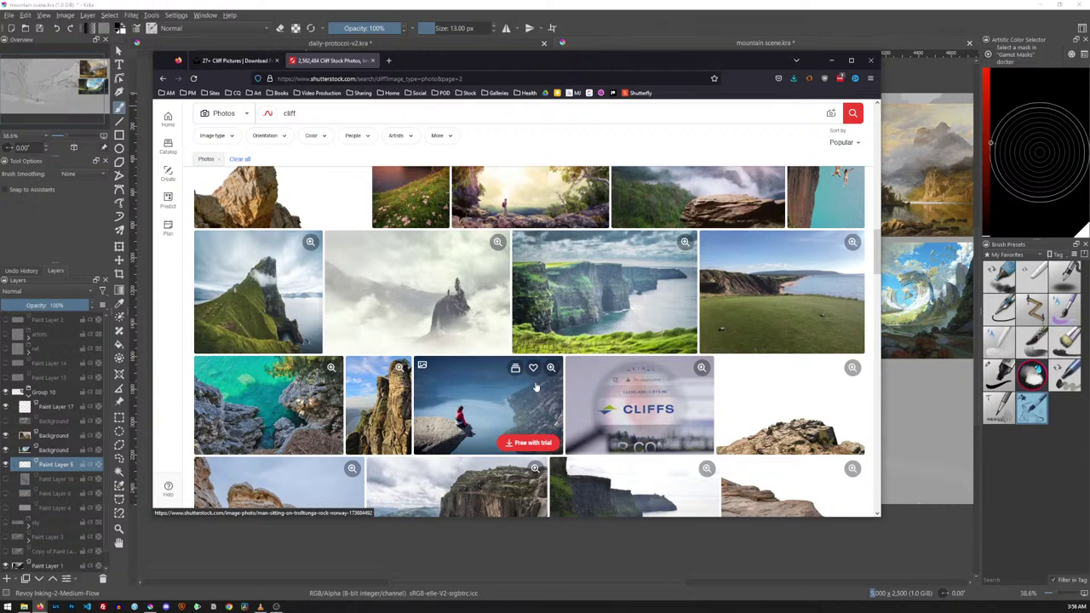
pyautogui.scroll(-5, 536, 388)
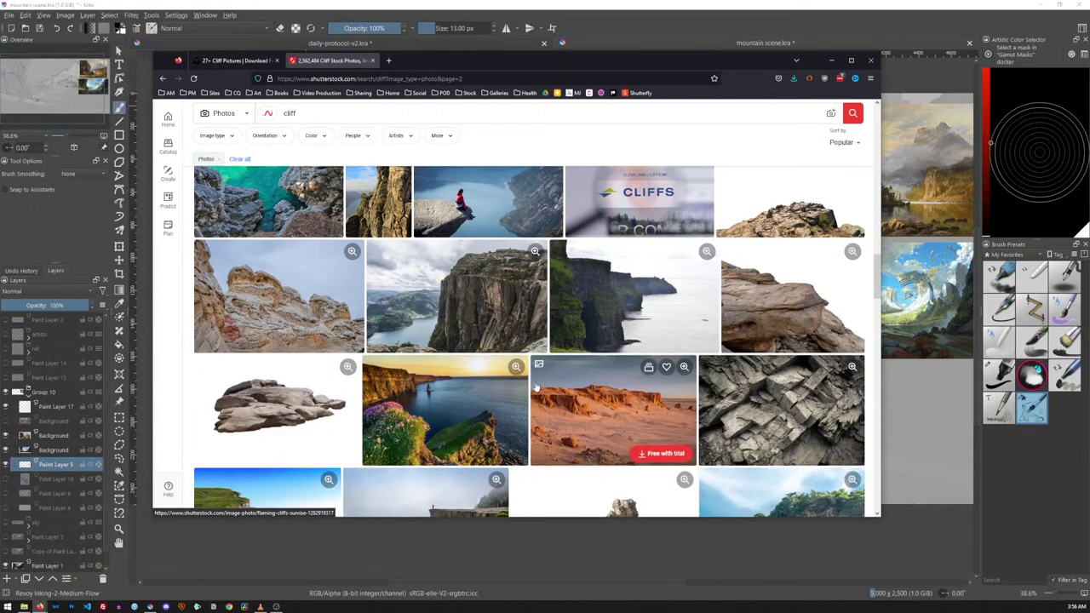
pyautogui.scroll(-3, 536, 387)
pyautogui.scroll(-6, 536, 387)
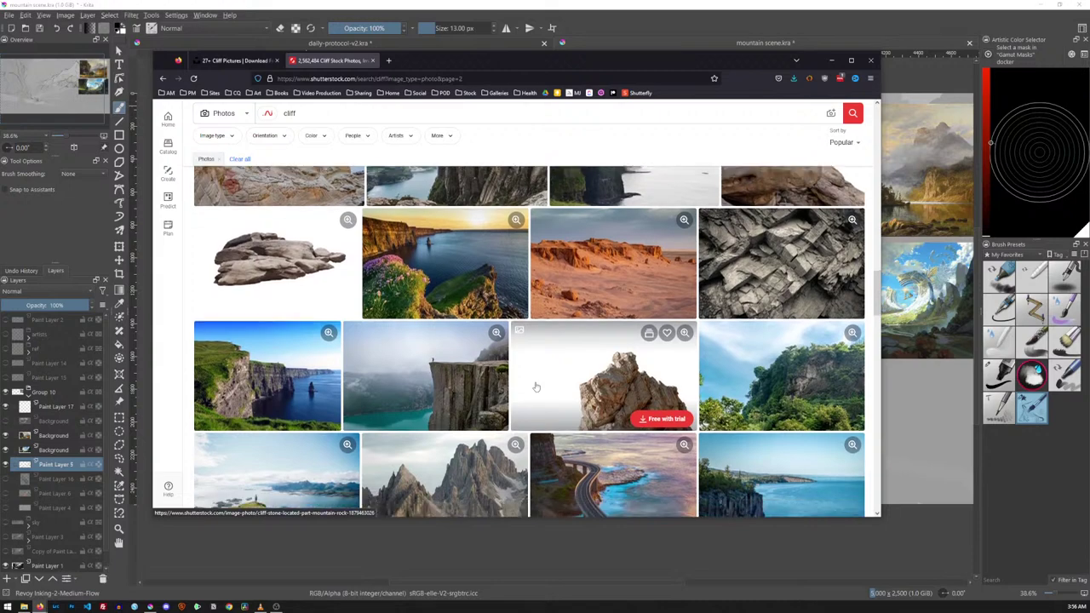
pyautogui.scroll(-8, 536, 387)
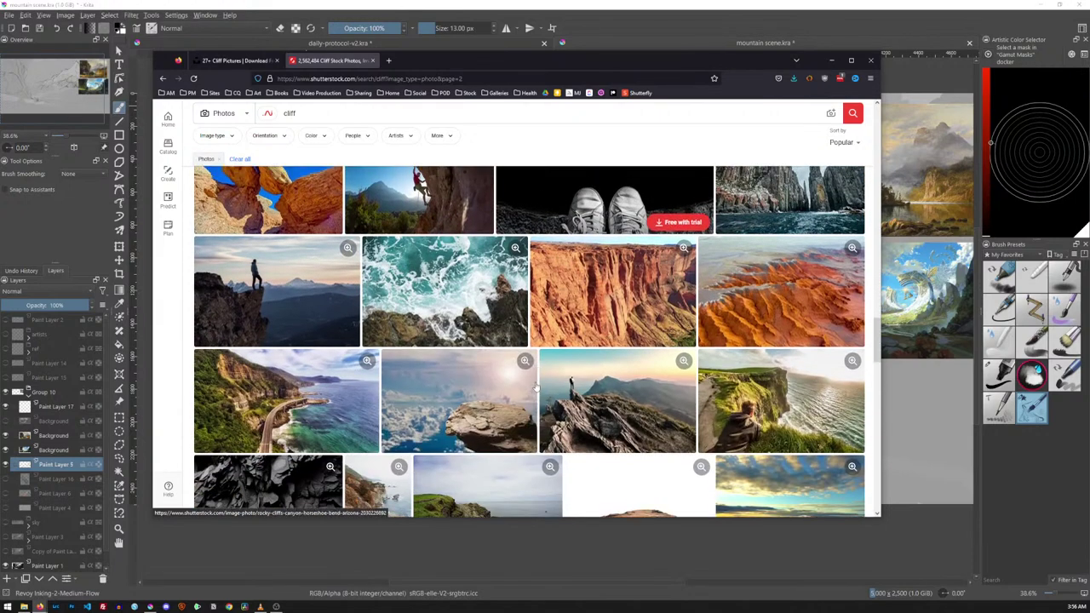
pyautogui.scroll(-7, 536, 388)
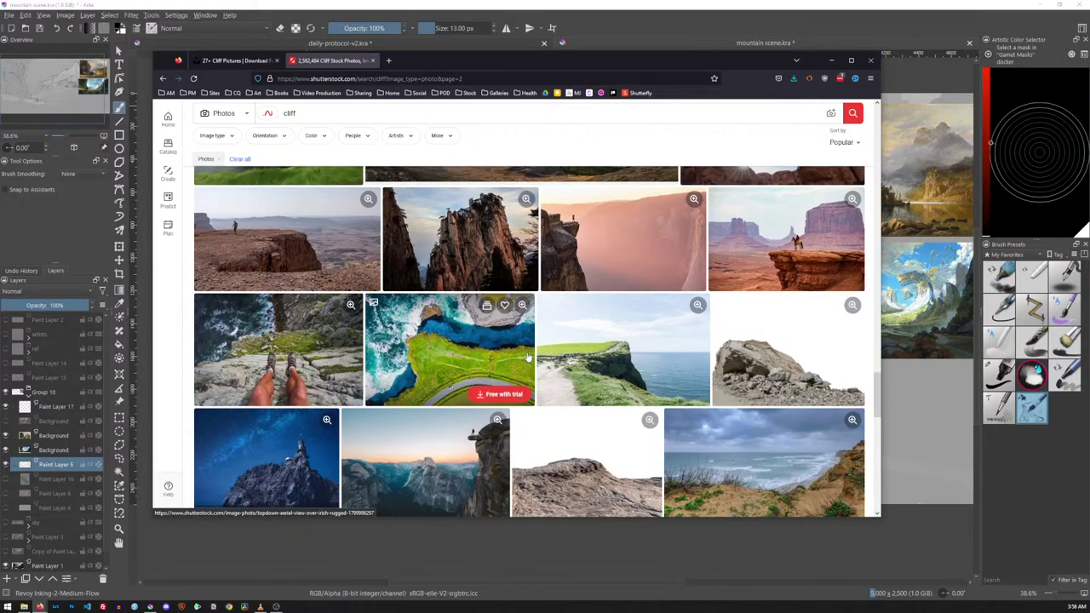
pyautogui.scroll(-4, 544, 355)
pyautogui.scroll(2, 527, 358)
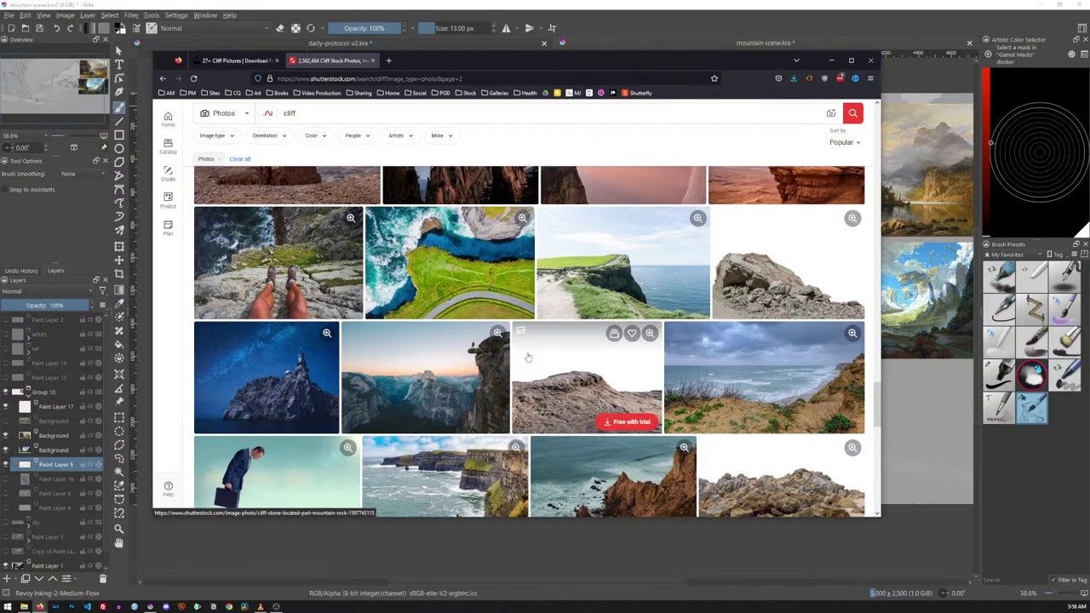
# View the photo of the isolated cliff stone with loose rubble enlarged, and return to the search results
pyautogui.click(853, 218)
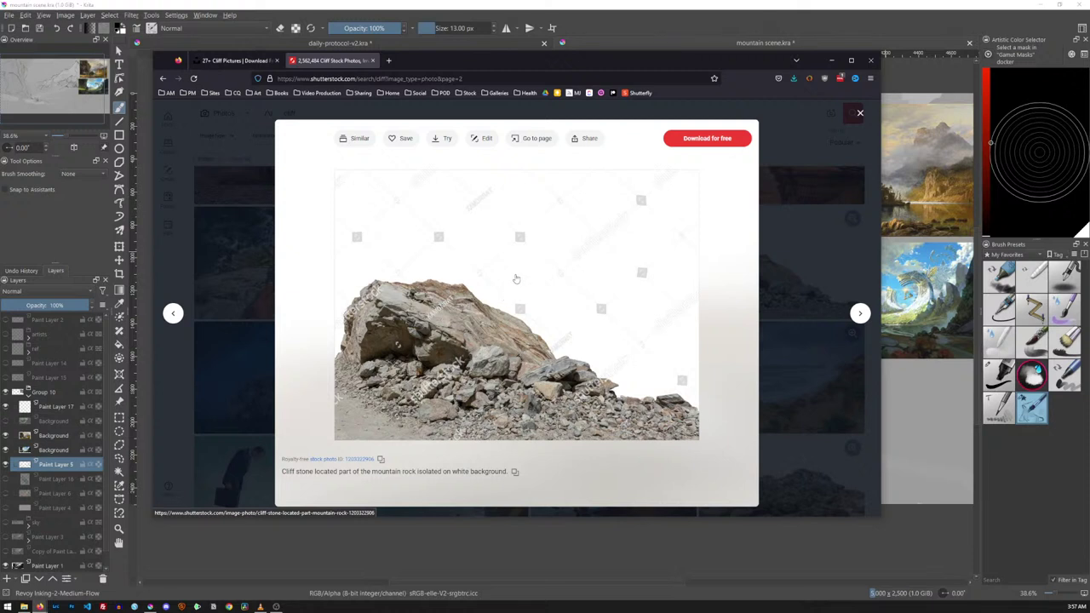
pyautogui.rightClick(565, 258)
pyautogui.click(715, 219)
pyautogui.press('Escape')
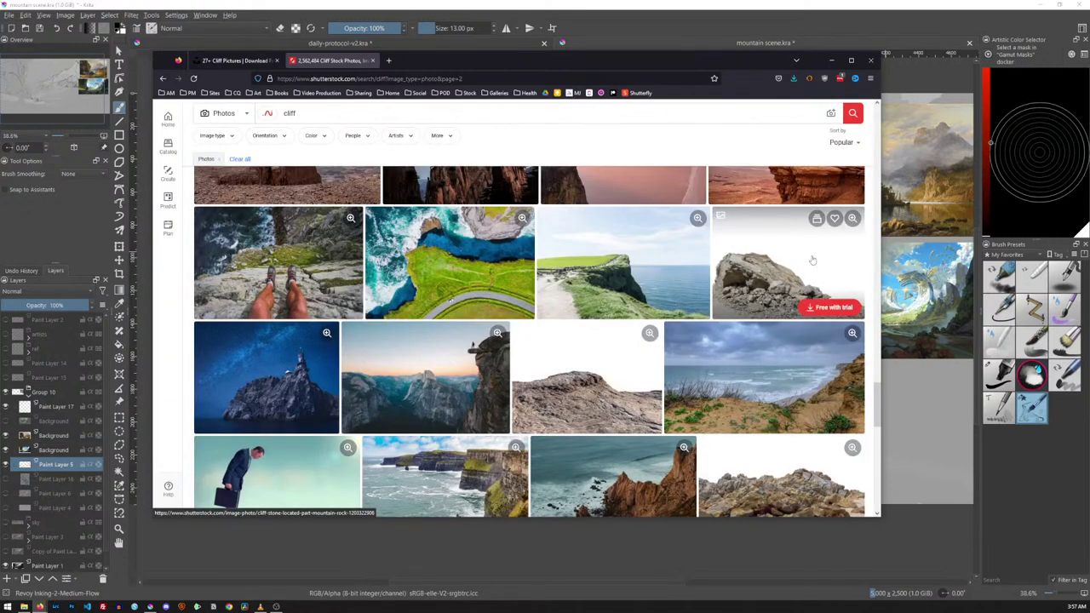
# Reopen the enlarged photo of the cliff stone with rubble and save its image to the Mountain scene folder
pyautogui.click(852, 219)
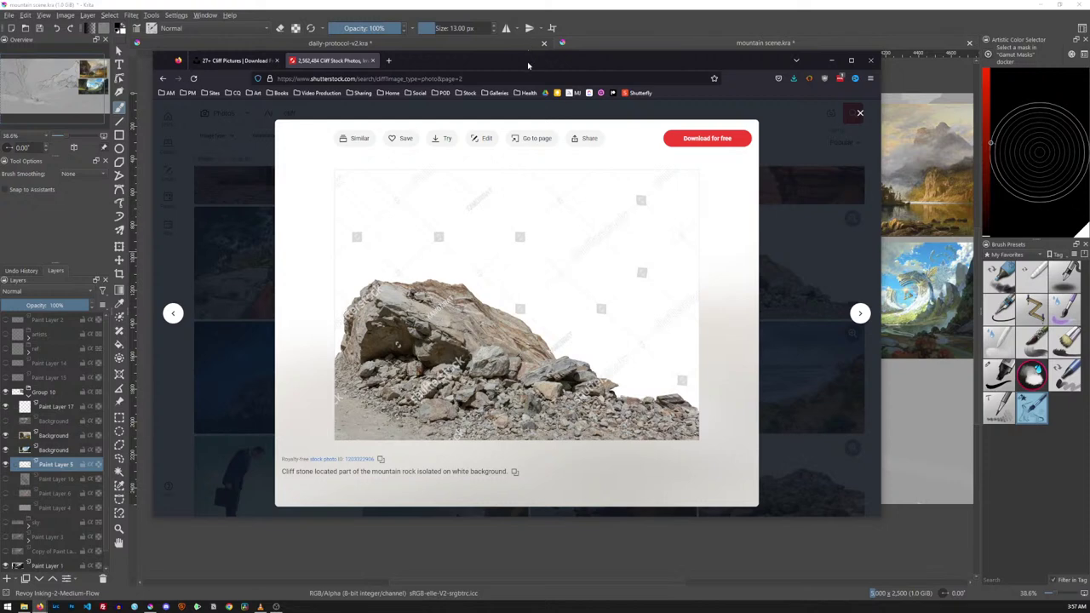
pyautogui.moveTo(527, 66); pyautogui.dragTo(568, 44)
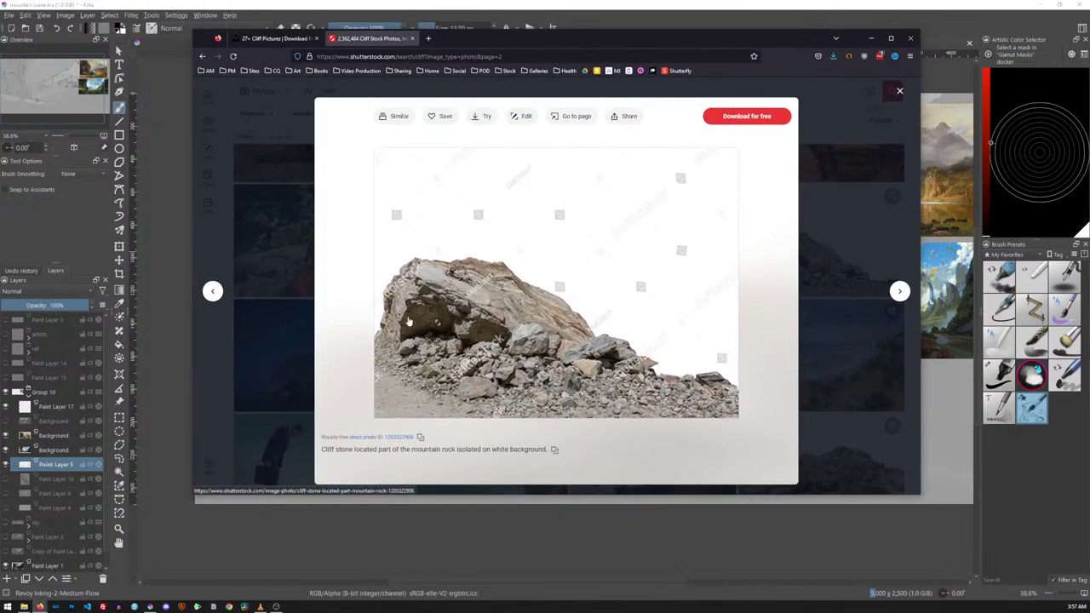
pyautogui.rightClick(513, 265)
pyautogui.click(547, 402)
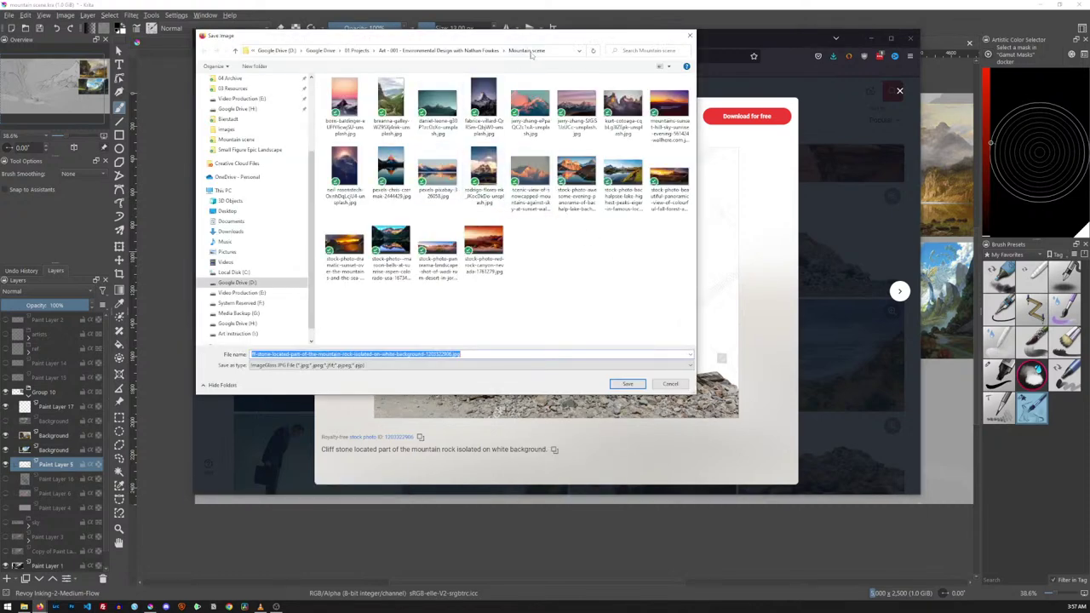
pyautogui.click(625, 384)
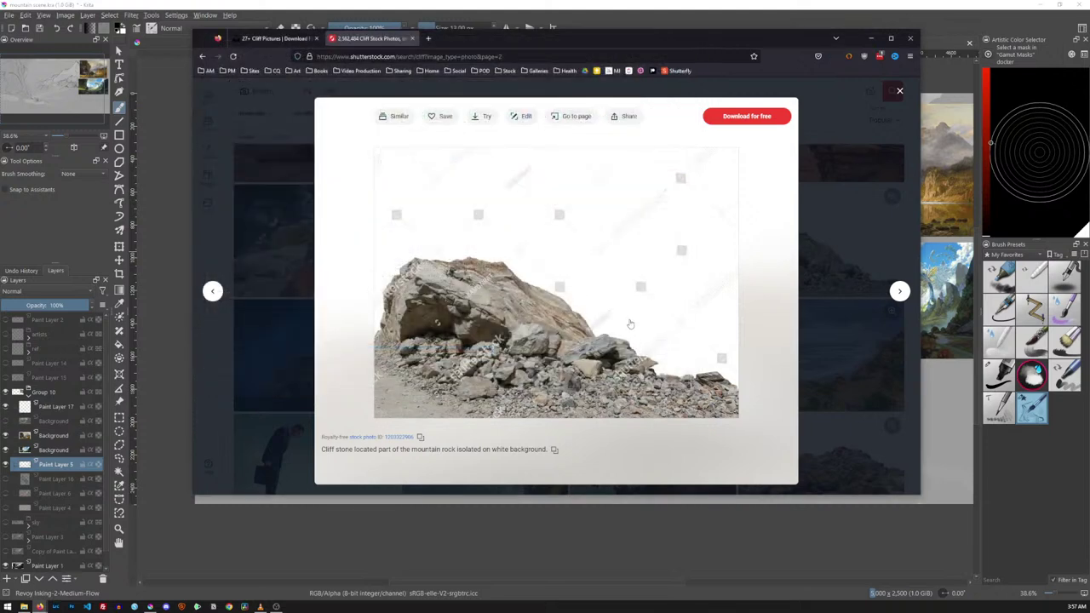
# Switch to Krita, copy the entire cliff stone photo, close its document and paste it into mountain scene.kra
pyautogui.hotkey('alt', 'Tab')
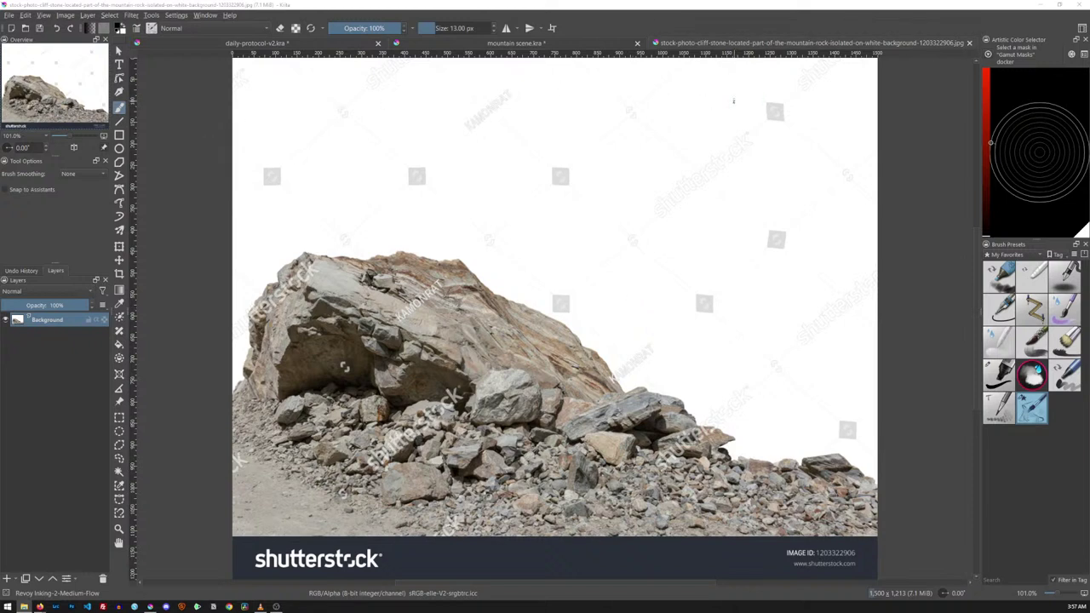
pyautogui.hotkey('ctrl', 'a')
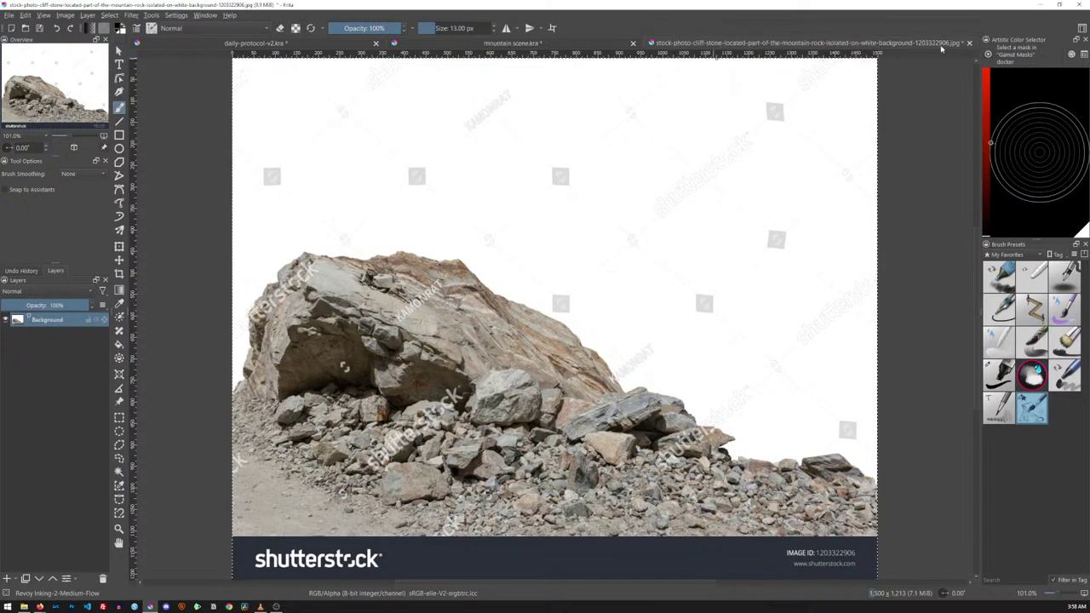
pyautogui.click(968, 42)
pyautogui.click(591, 323)
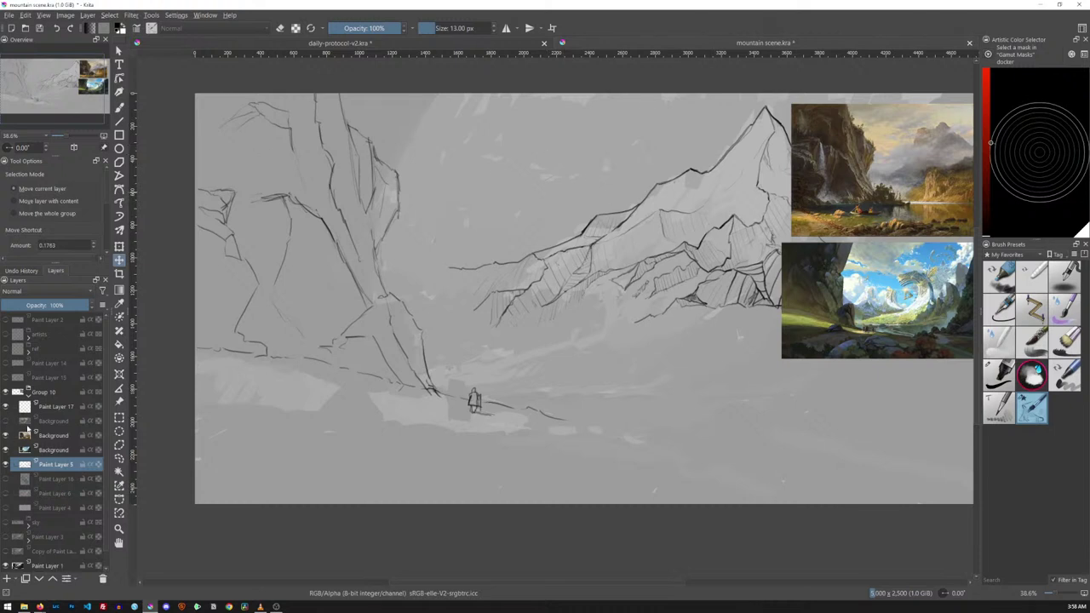
pyautogui.hotkey('ctrl', 'v')
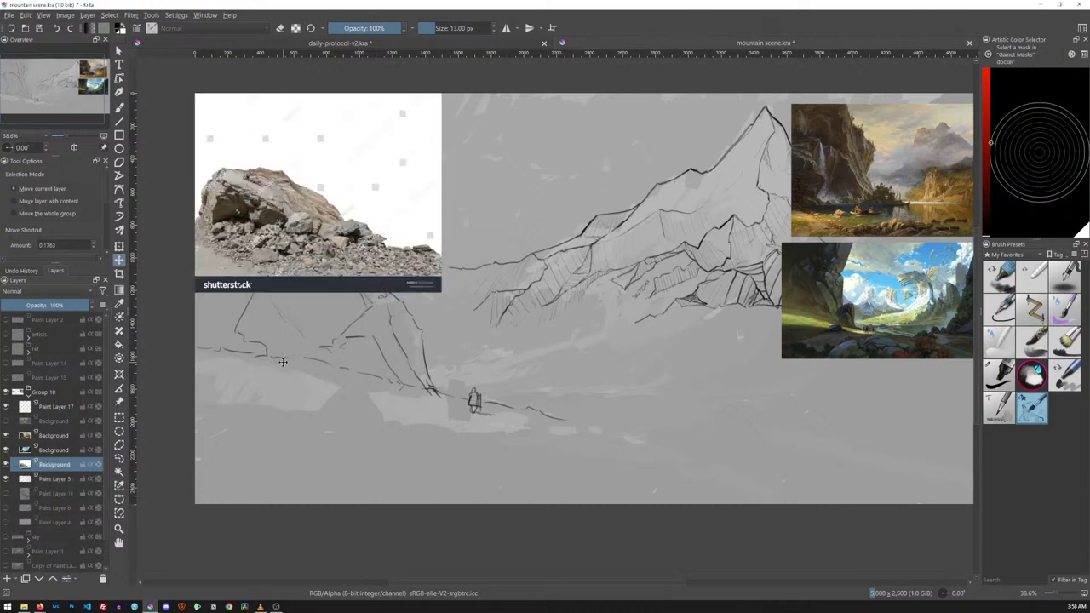
# Try mirroring the pasted cliff stone photo horizontally and moving it to the middle of the canvas
pyautogui.click(85, 15)
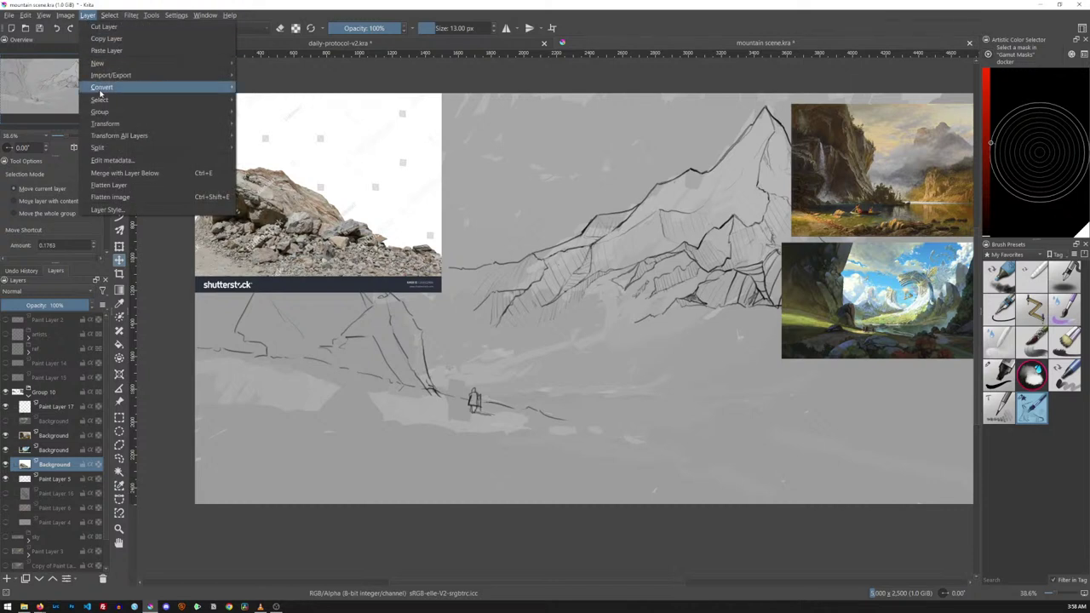
pyautogui.moveTo(143, 126)
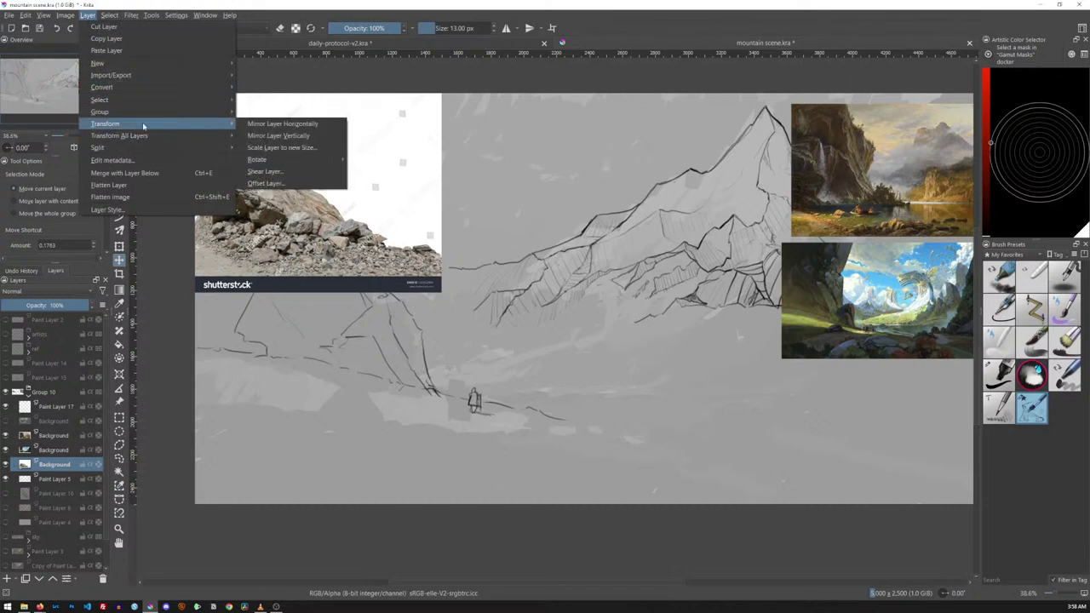
pyautogui.click(262, 124)
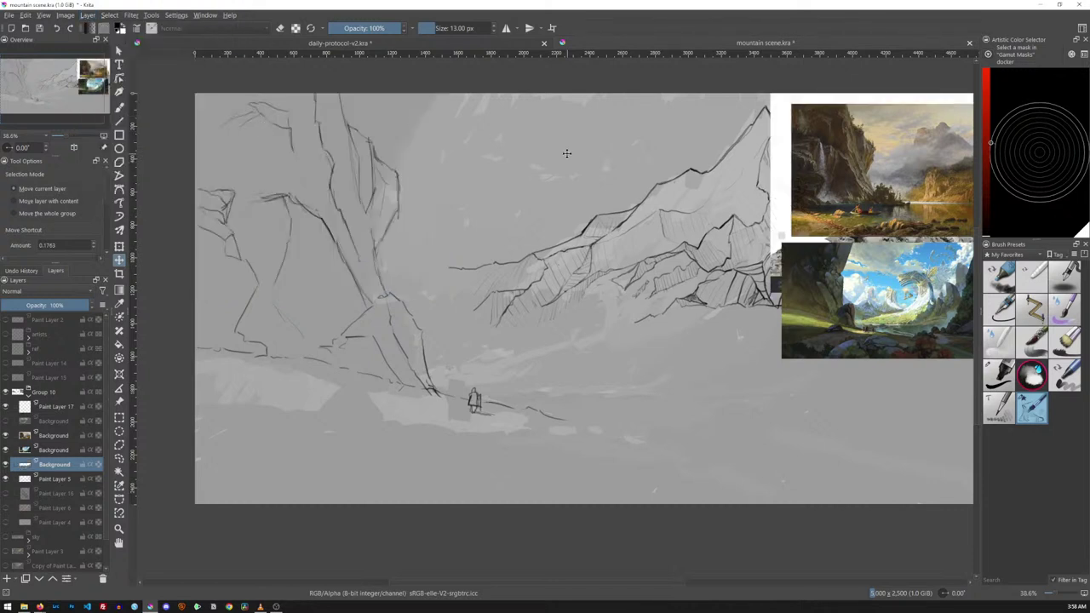
pyautogui.moveTo(700, 162); pyautogui.dragTo(531, 254)
# Try shrinking the mirrored photo, placing it beneath the blue-sky landscape painting and stretching it taller
pyautogui.hotkey('ctrl', 't')
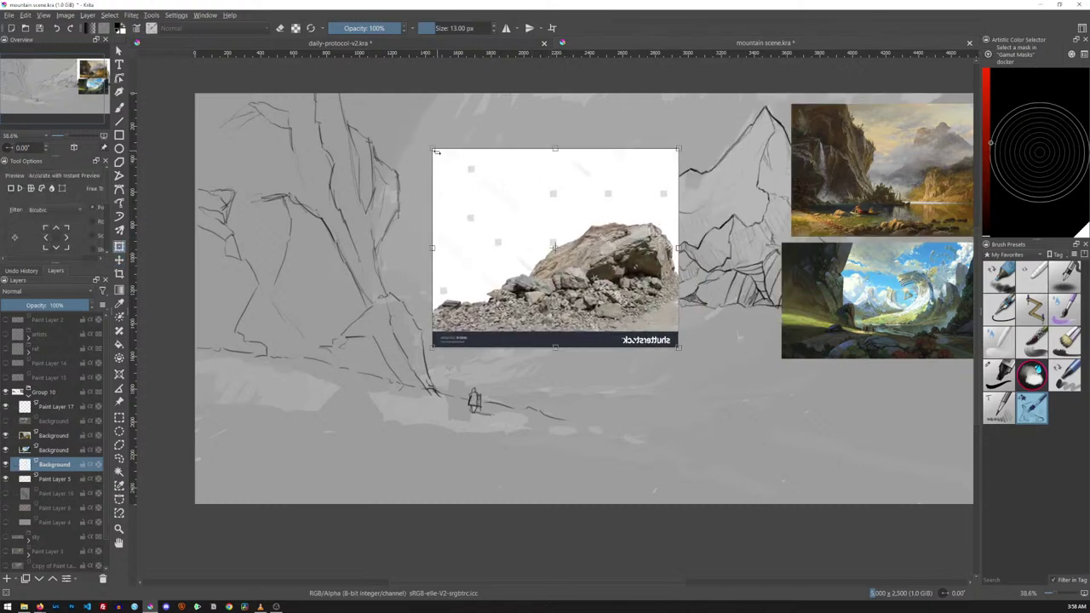
pyautogui.moveTo(434, 149); pyautogui.dragTo(800, 382)
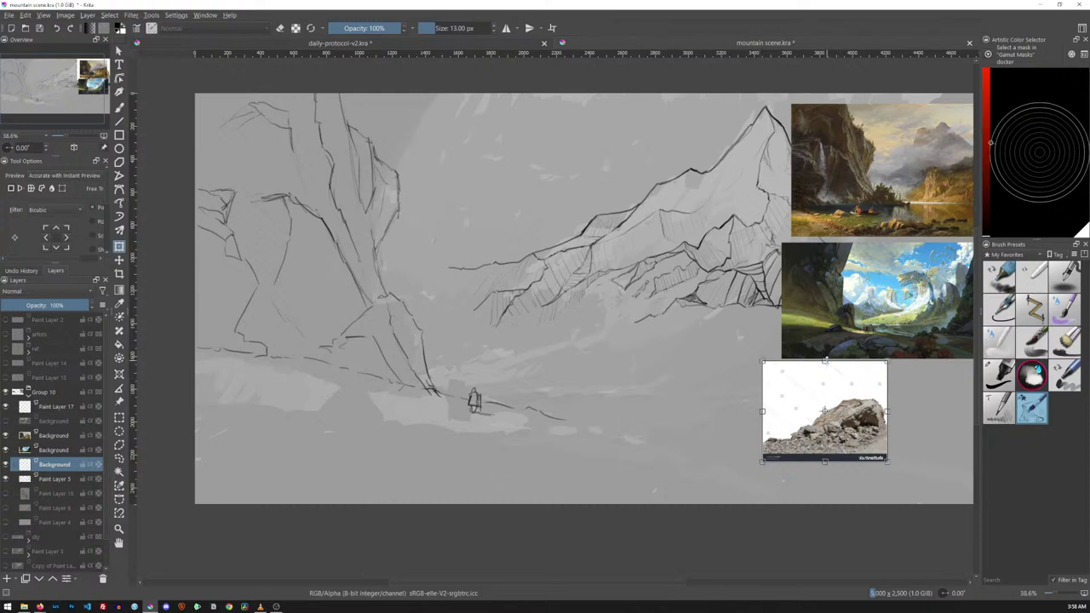
pyautogui.moveTo(824, 361); pyautogui.dragTo(824, 340)
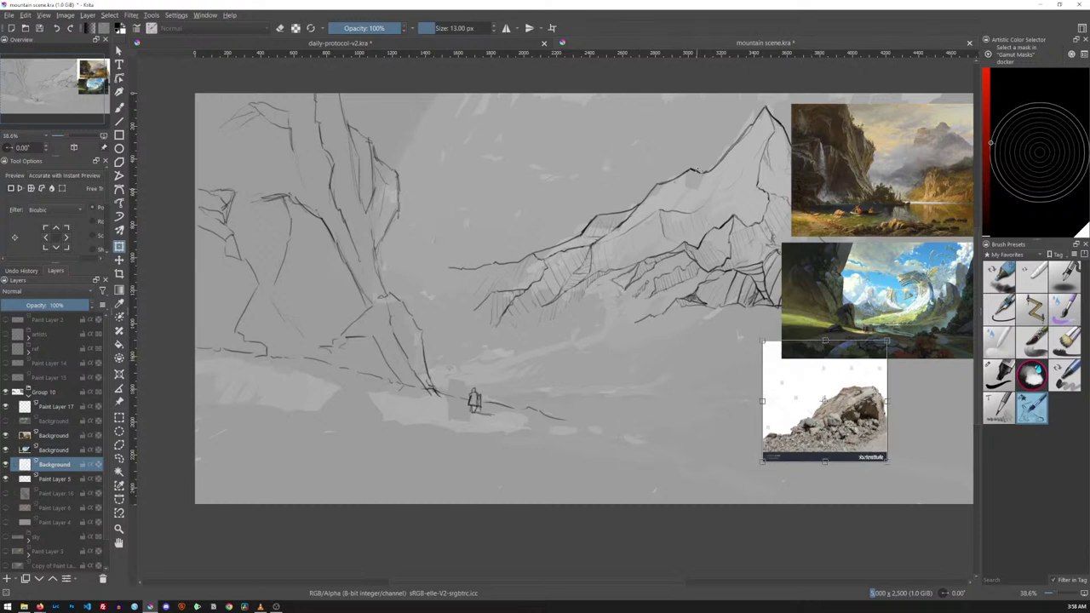
# Undo the scaling, moving and mirroring of the cliff stone photo
pyautogui.hotkey('ctrl', 'z')
pyautogui.hotkey('ctrl', 'z')
pyautogui.hotkey('ctrl', 'z')
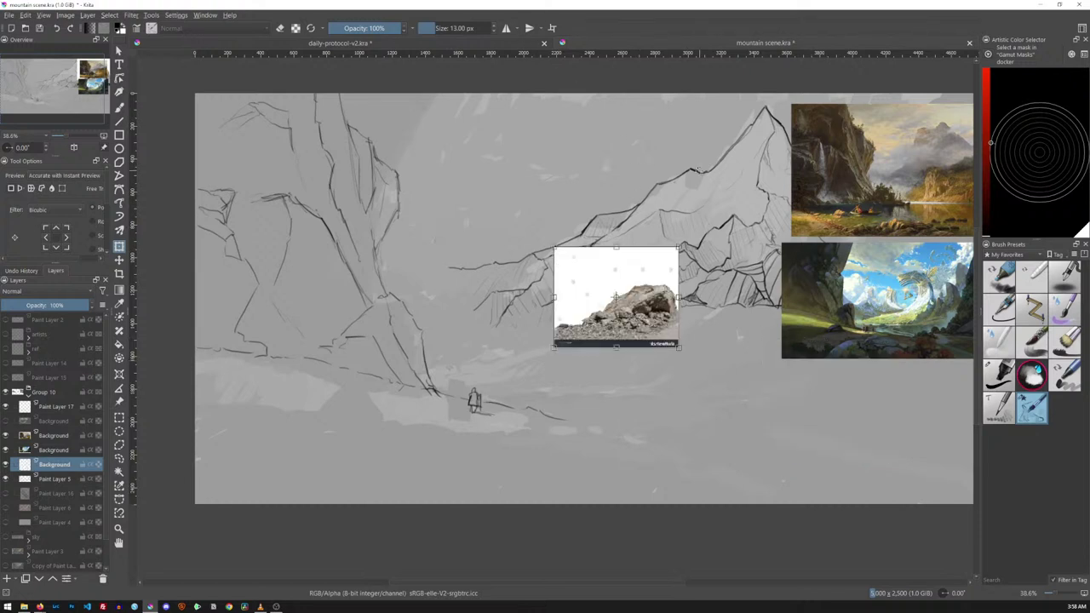
pyautogui.hotkey('ctrl', 'z')
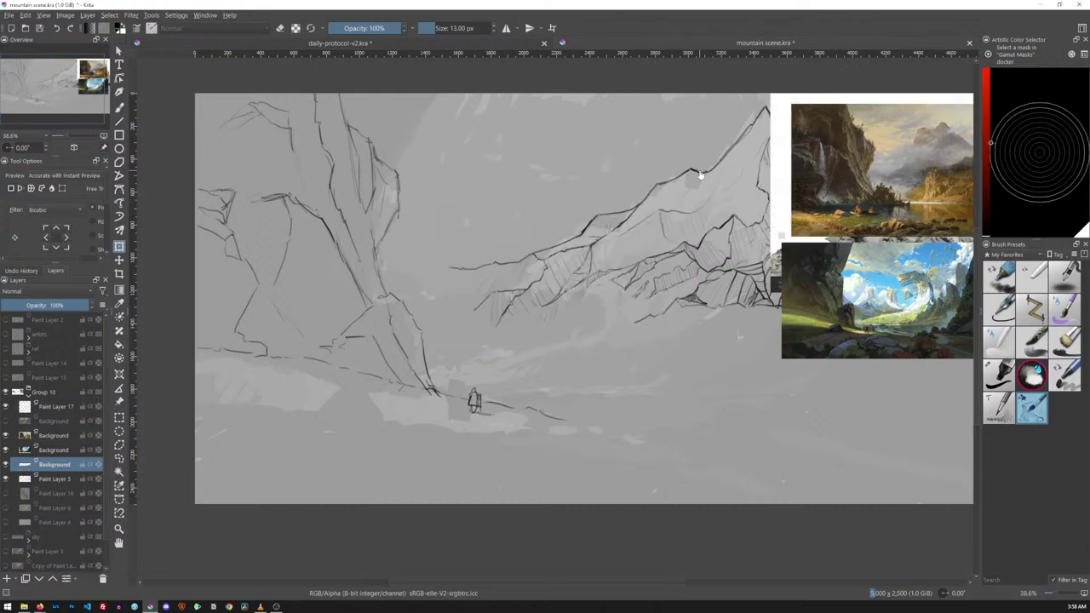
pyautogui.hotkey('ctrl', 'z')
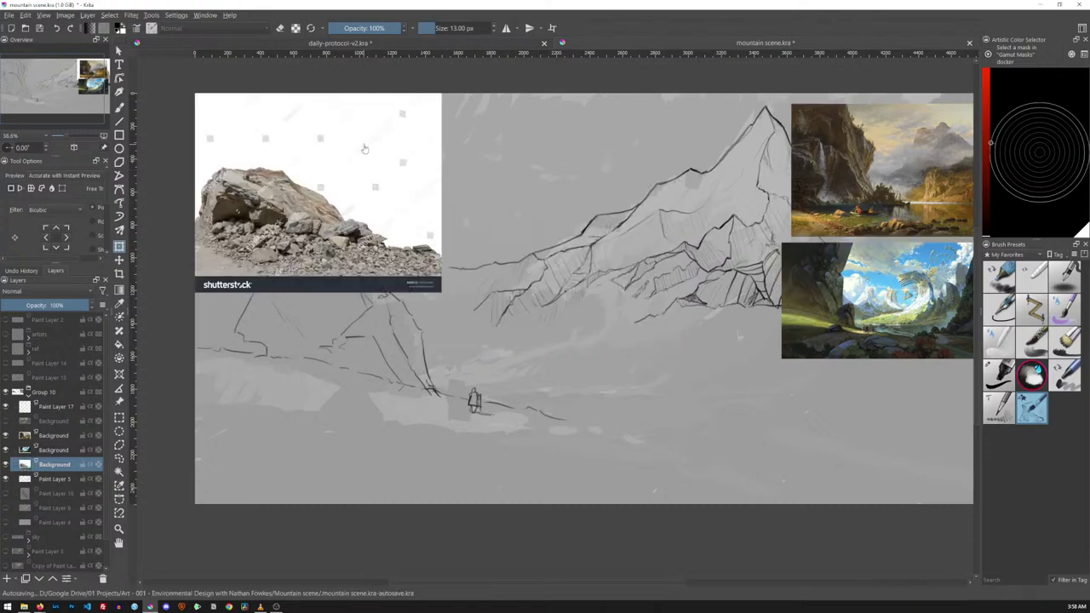
# Shrink and narrow the unmirrored cliff stone photo and place it beneath the blue-sky landscape painting
pyautogui.press('t')
pyautogui.moveTo(360, 144); pyautogui.dragTo(747, 325)
pyautogui.hotkey('ctrl', 't')
pyautogui.moveTo(830, 275); pyautogui.dragTo(625, 336)
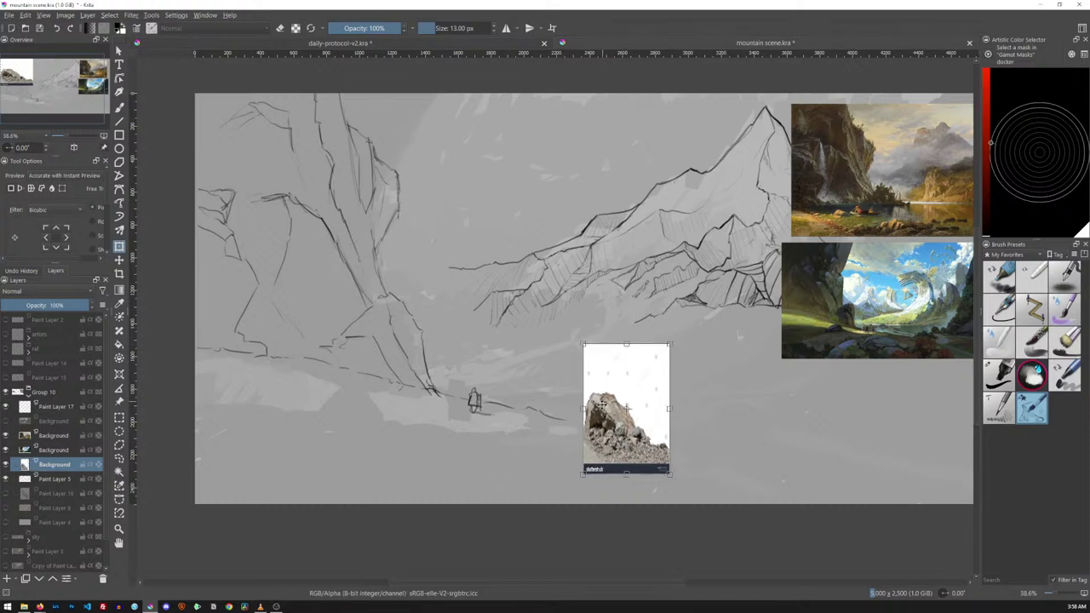
pyautogui.moveTo(584, 409); pyautogui.dragTo(575, 411)
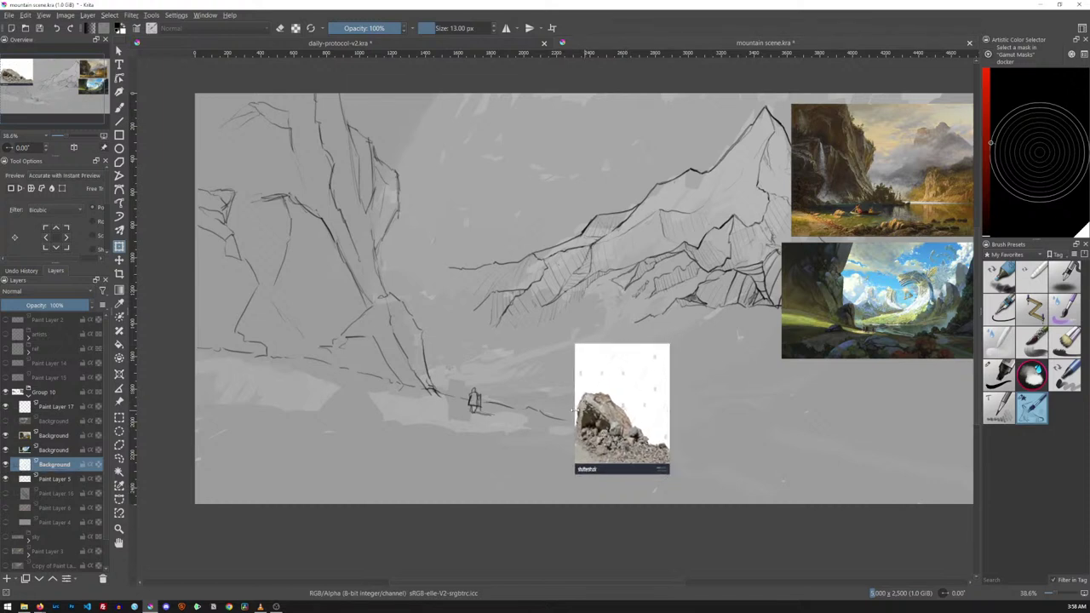
pyautogui.moveTo(608, 355); pyautogui.dragTo(854, 345)
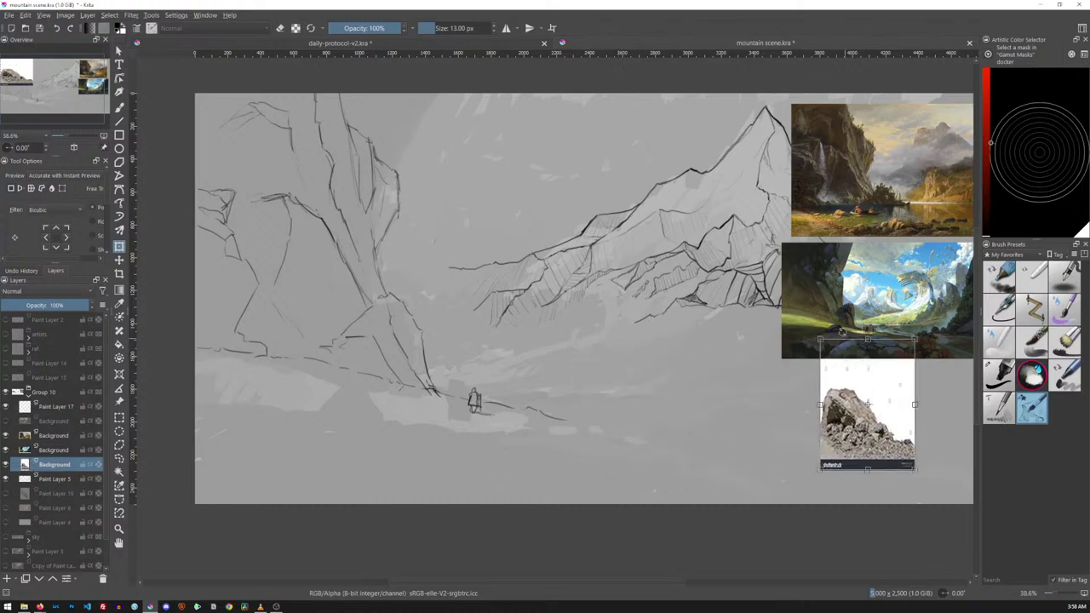
pyautogui.press('Return')
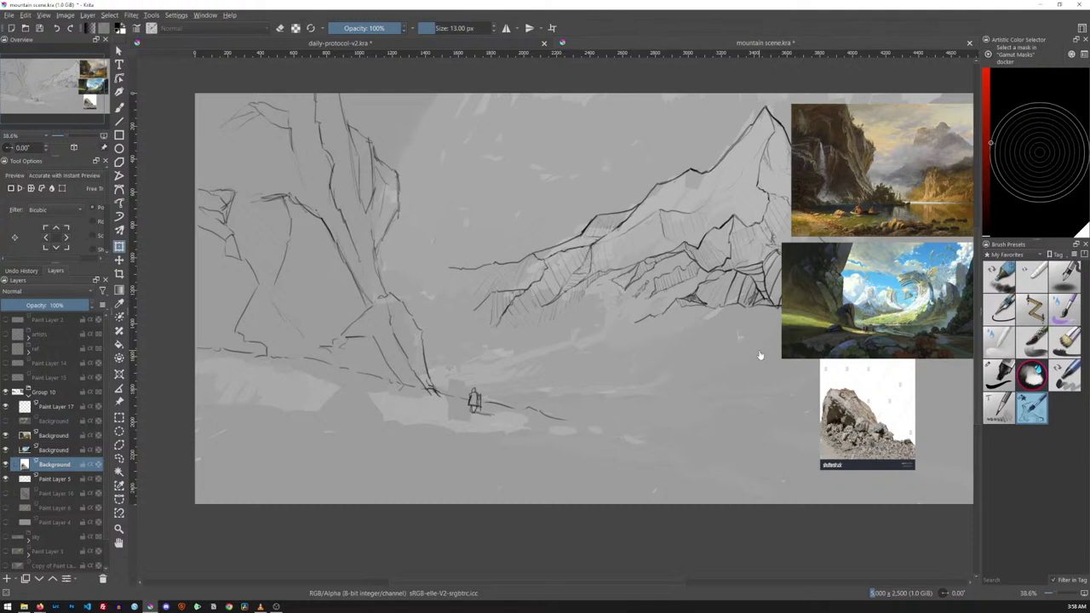
pyautogui.press('b')
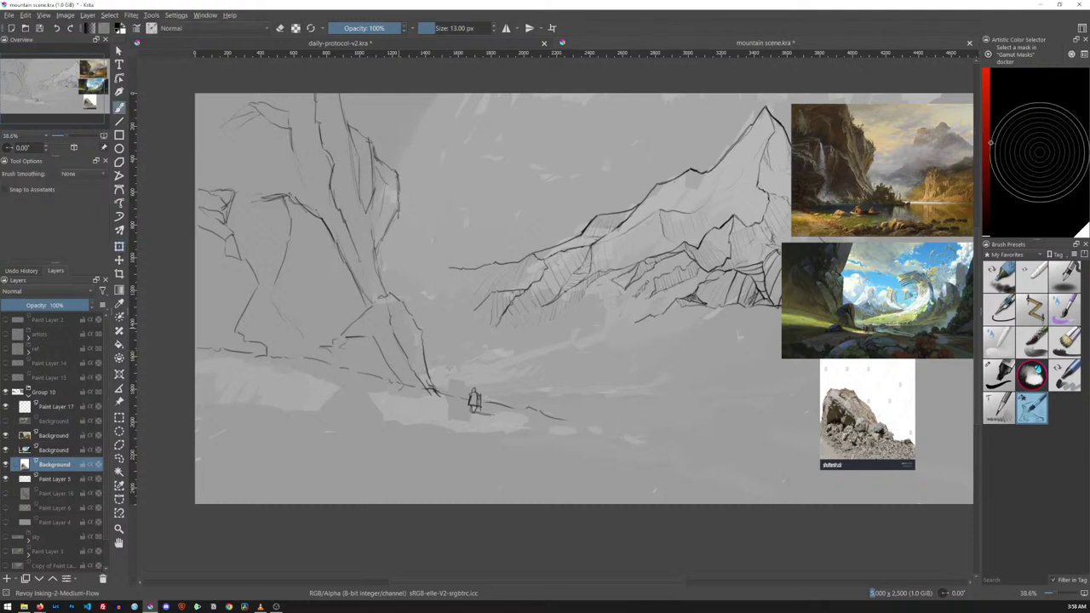
pyautogui.moveTo(387, 303)
pyautogui.mouseDown()
pyautogui.moveTo(368, 358)
pyautogui.moveTo(423, 339)
pyautogui.moveTo(400, 375)
pyautogui.mouseUp()
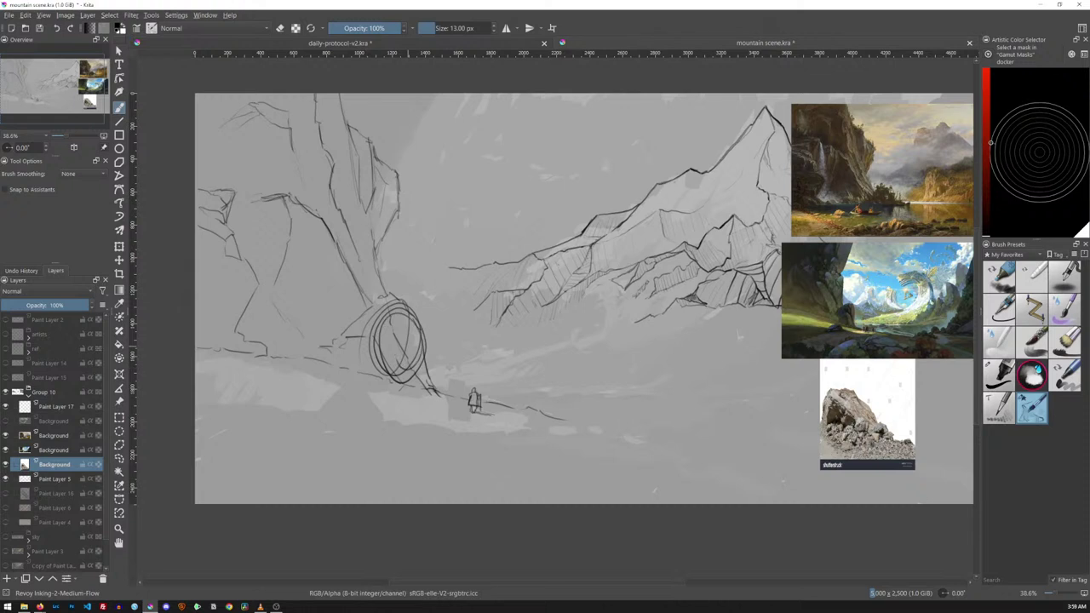
pyautogui.hotkey('ctrl', 'z')
# Erase the old boulder lines at the foot of the cliff on Paint Layer 5 with the Fill block brush in eraser mode
pyautogui.click(79, 479)
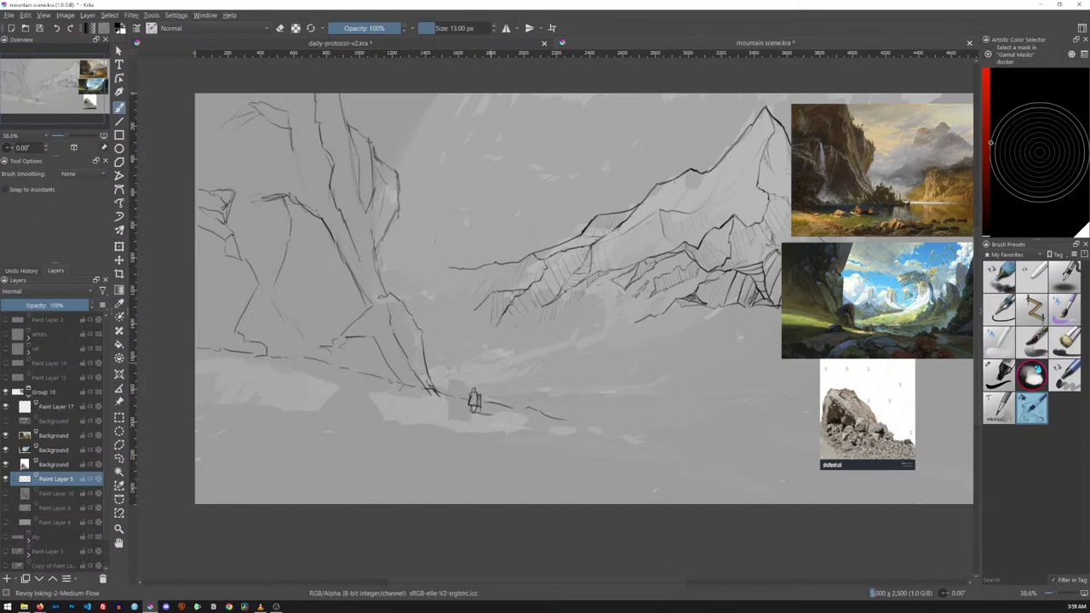
pyautogui.click(997, 375)
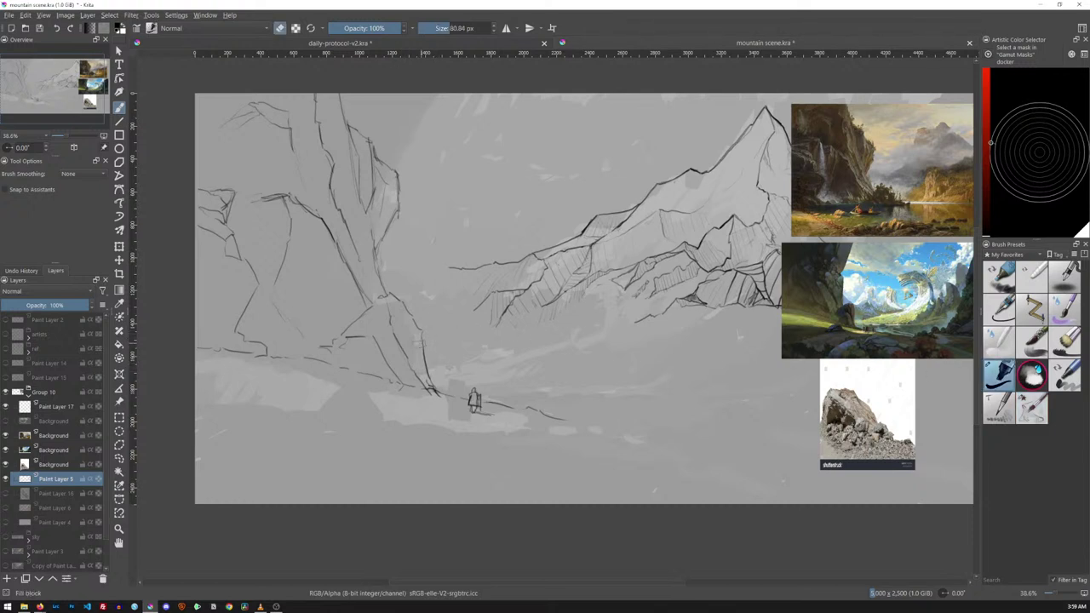
pyautogui.moveTo(414, 322)
pyautogui.mouseDown()
pyautogui.moveTo(400, 298)
pyautogui.moveTo(380, 298)
pyautogui.moveTo(349, 328)
pyautogui.moveTo(390, 375)
pyautogui.moveTo(417, 375)
pyautogui.moveTo(387, 303)
pyautogui.mouseUp()
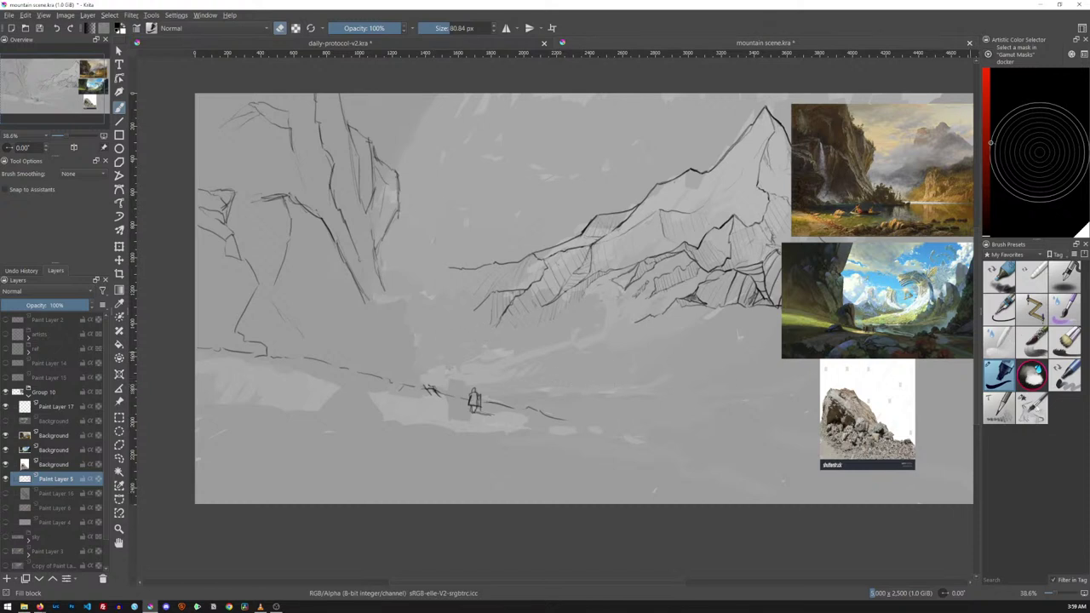
# Return to the Revoy Inking-2-Medium-Flow brush and move the cliff stone photo over the upper part of the sketched cliff
pyautogui.click(1031, 407)
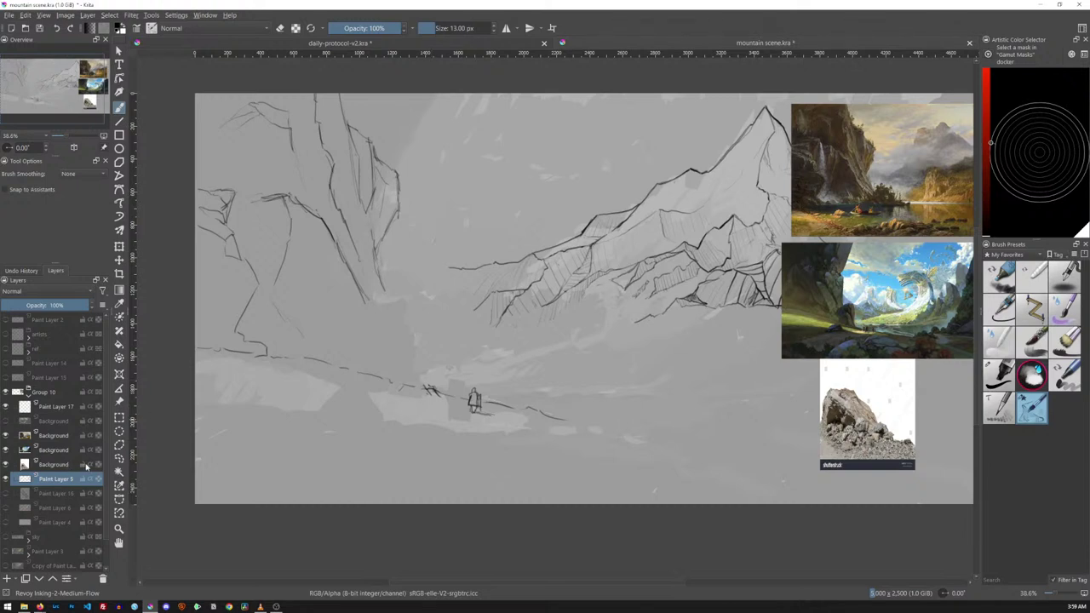
pyautogui.click(103, 465)
pyautogui.press('t')
pyautogui.moveTo(925, 470); pyautogui.dragTo(421, 215)
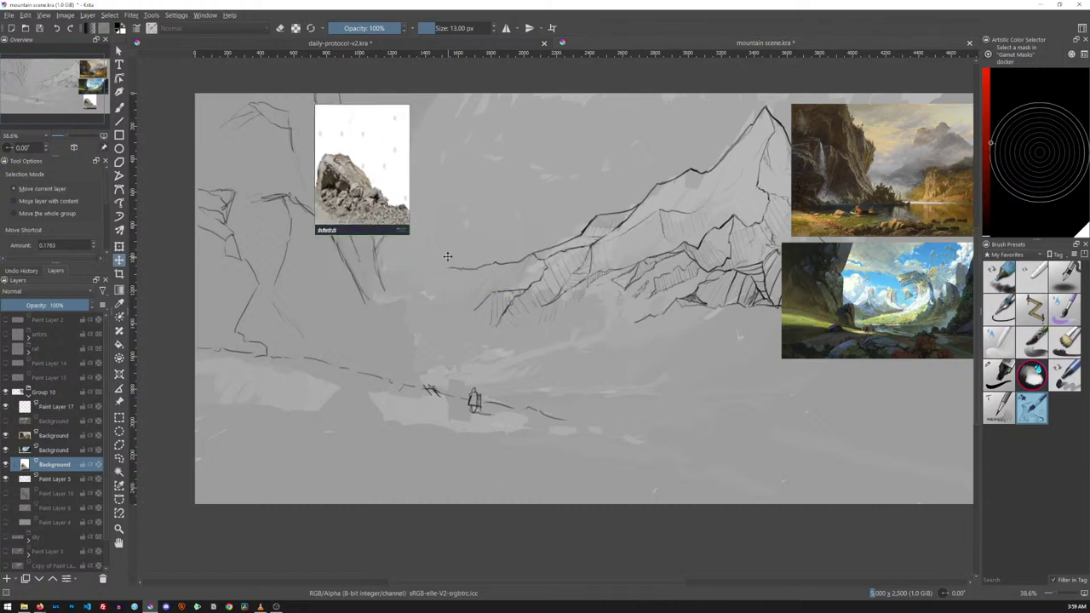
pyautogui.press('b')
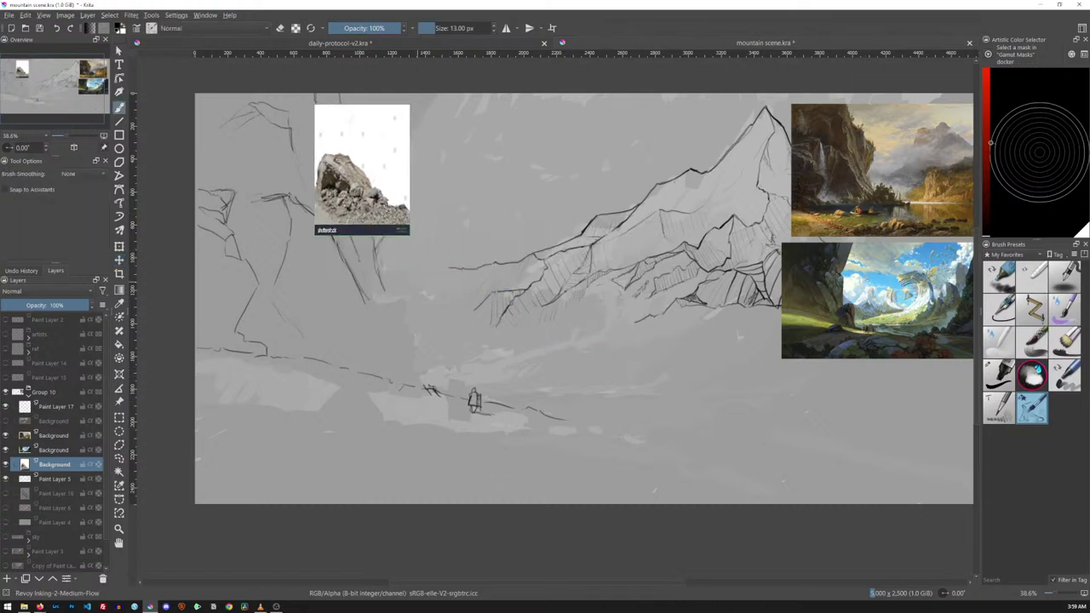
pyautogui.press('t')
pyautogui.moveTo(377, 170); pyautogui.dragTo(308, 126)
# On Paint Layer 5, sketch an angular boulder outline from the cliff's foot toward the figure, with a small rock at its base
pyautogui.click(61, 482)
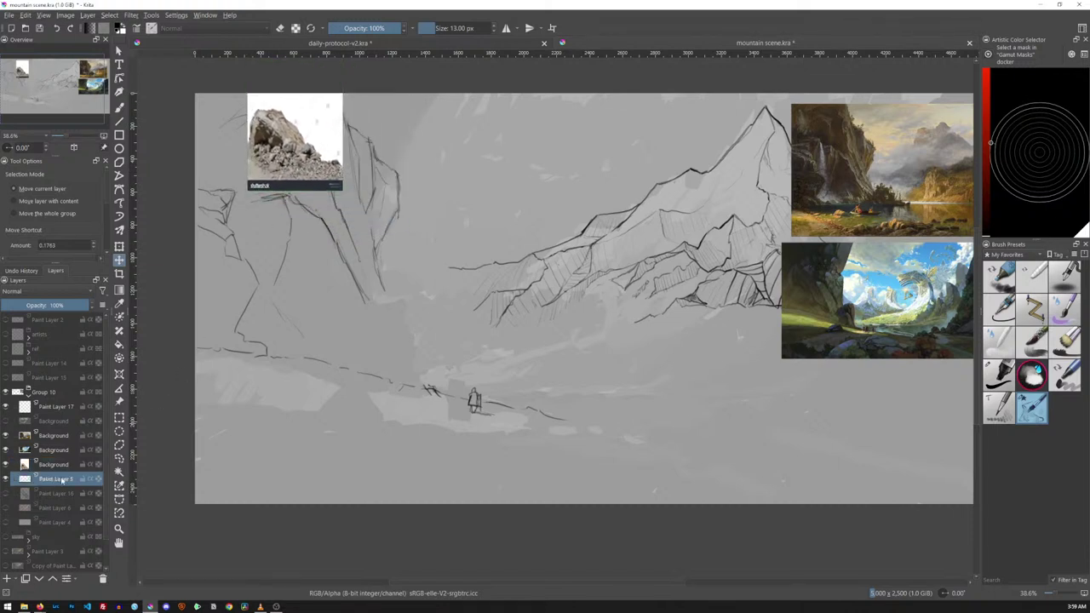
pyautogui.moveTo(445, 338); pyautogui.dragTo(490, 320)
pyautogui.press('b')
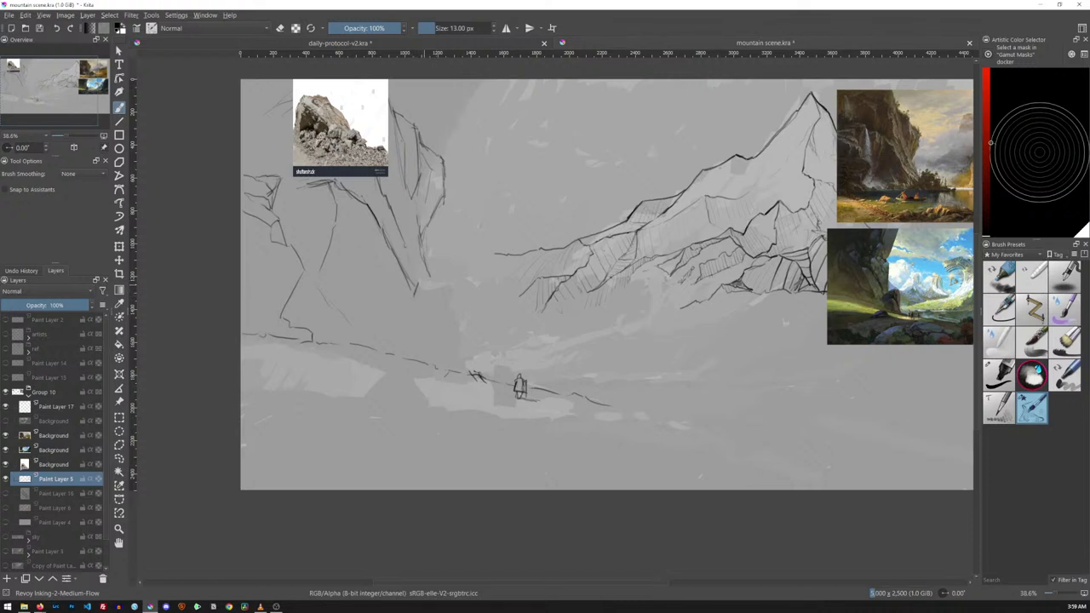
pyautogui.moveTo(425, 316)
pyautogui.mouseDown()
pyautogui.moveTo(414, 295)
pyautogui.moveTo(439, 325)
pyautogui.mouseUp()
pyautogui.moveTo(451, 346); pyautogui.dragTo(464, 363)
pyautogui.moveTo(460, 354); pyautogui.dragTo(463, 368)
pyautogui.press('e')
pyautogui.press('e')
pyautogui.moveTo(436, 286); pyautogui.dragTo(446, 283)
pyautogui.moveTo(452, 297); pyautogui.dragTo(460, 312)
pyautogui.moveTo(471, 314); pyautogui.dragTo(486, 343)
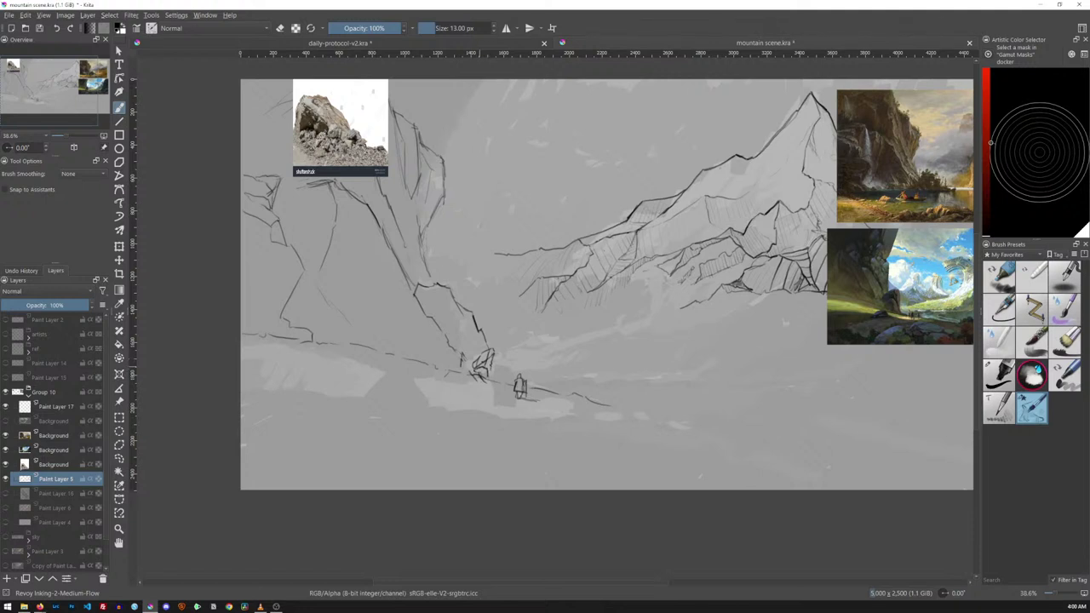
pyautogui.press('e')
pyautogui.press('e')
# Enlarge the cliff stone photo, move it between the cliff and the mountain peak, and return to the brush on Paint Layer 5
pyautogui.click(66, 465)
pyautogui.press('t')
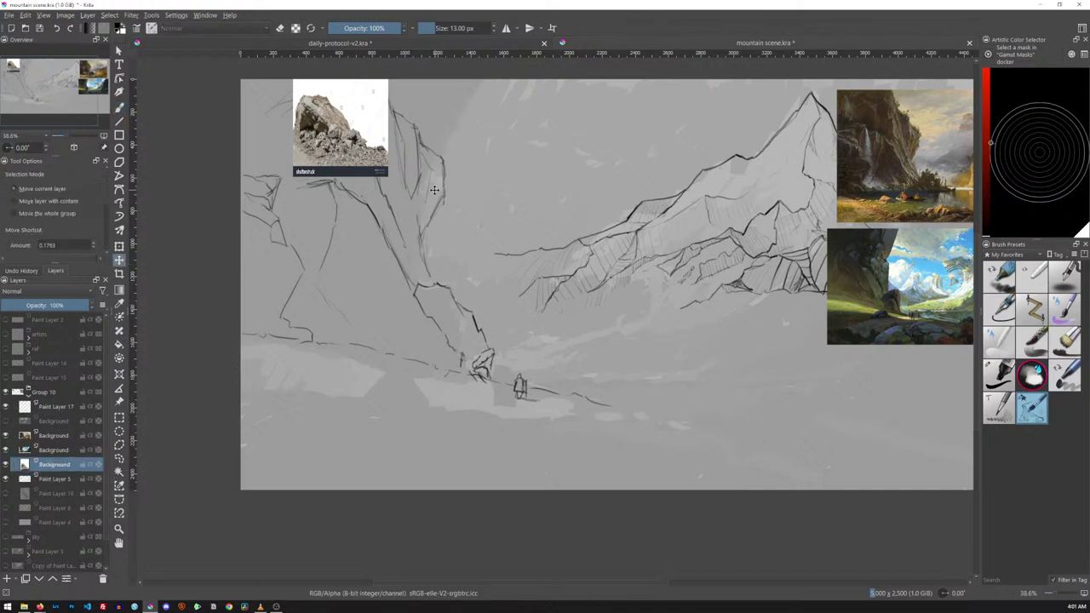
pyautogui.hotkey('ctrl', 't')
pyautogui.moveTo(387, 175); pyautogui.dragTo(442, 250)
pyautogui.moveTo(414, 190); pyautogui.dragTo(606, 154)
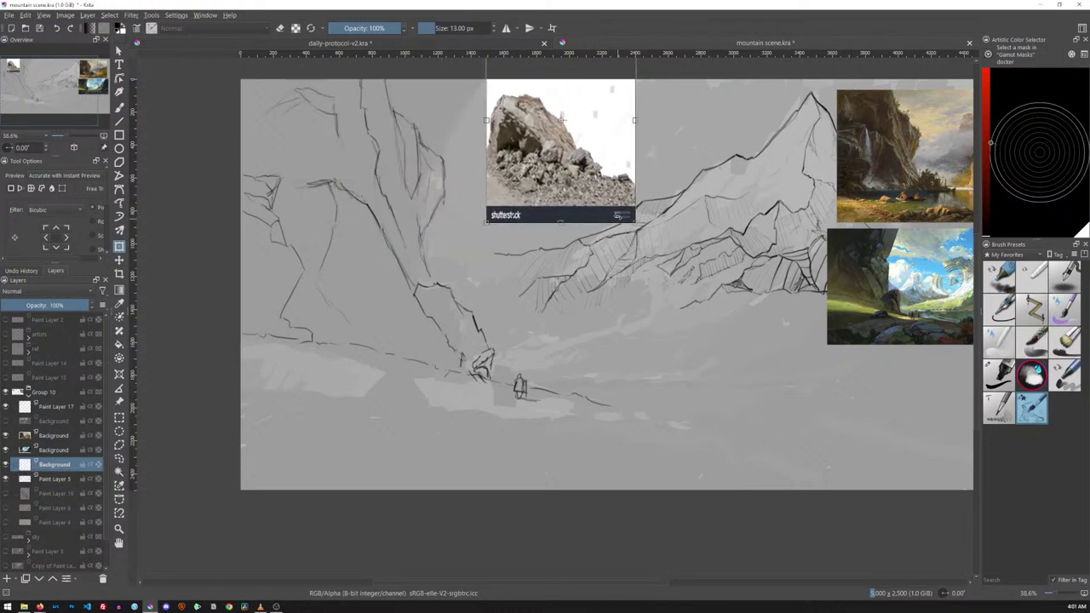
pyautogui.press('Return')
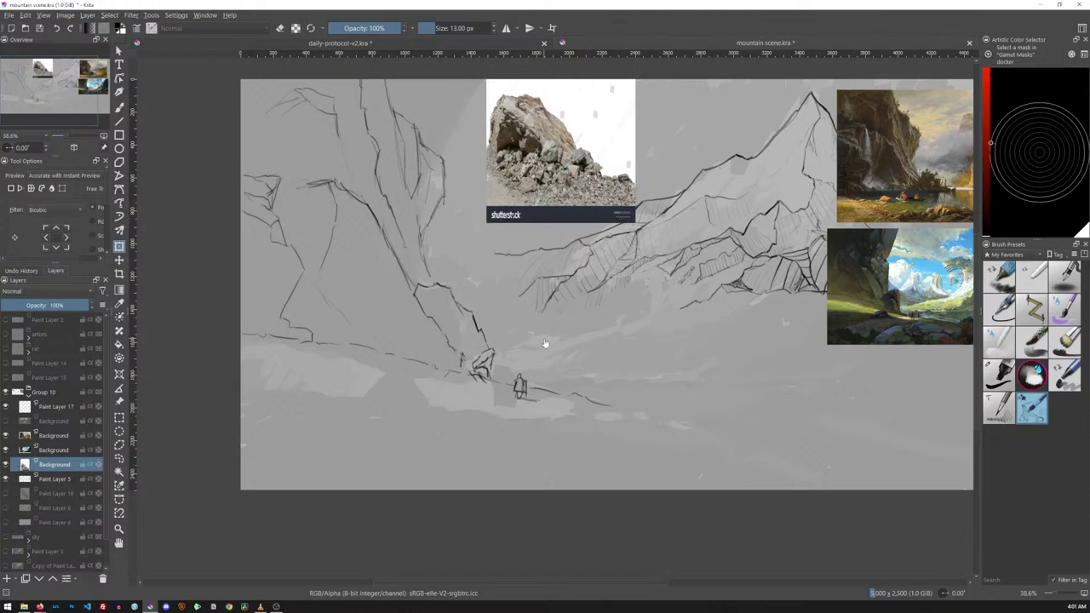
pyautogui.press('b')
pyautogui.click(88, 475)
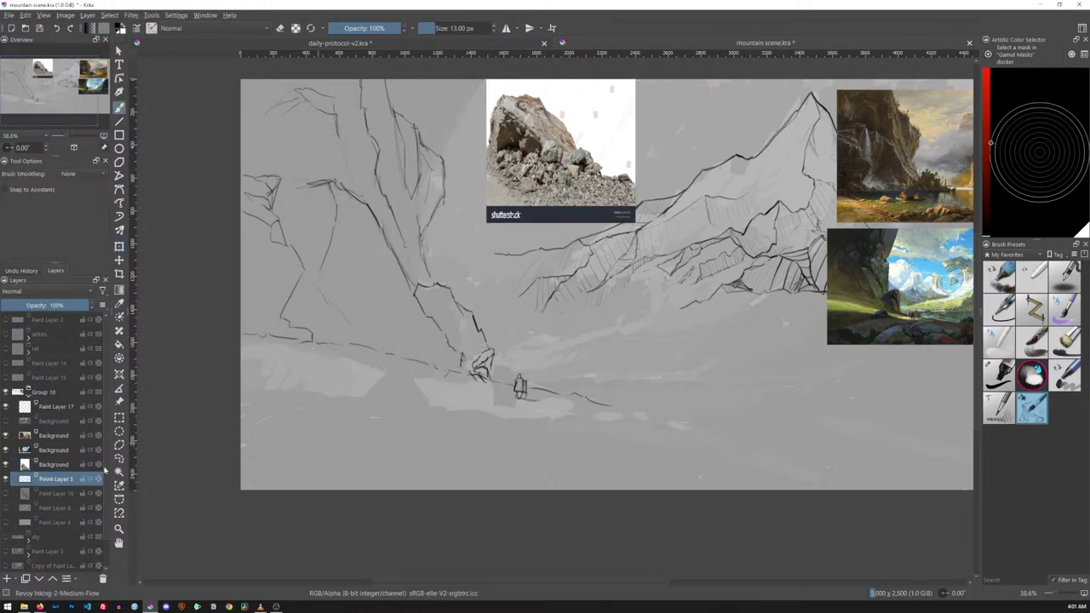
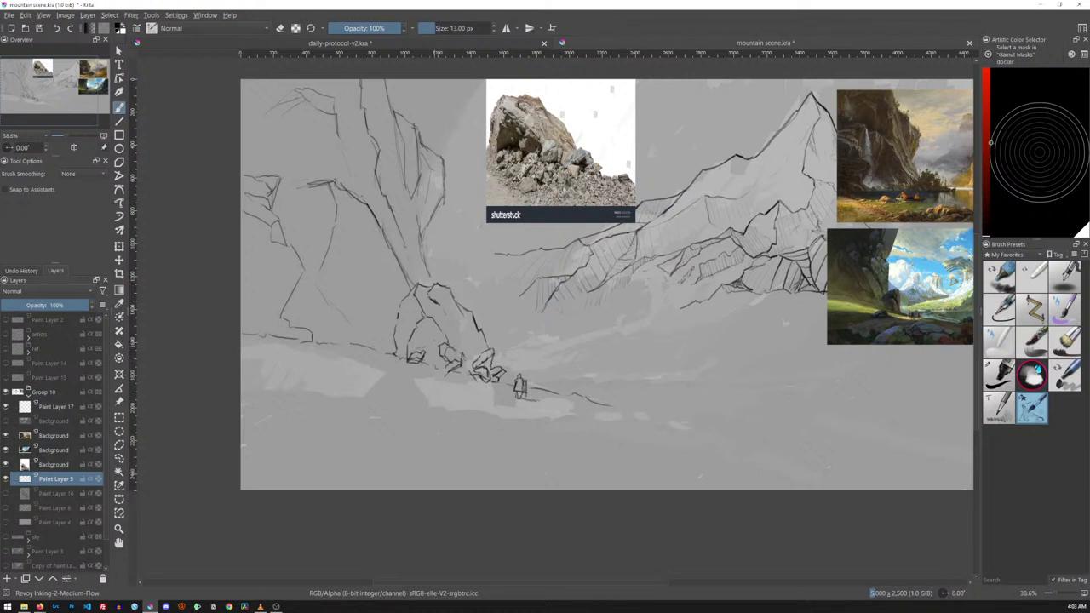
# Lasso the sketched boulder and its loose rocks and move them slightly away from the figure
pyautogui.press('l')
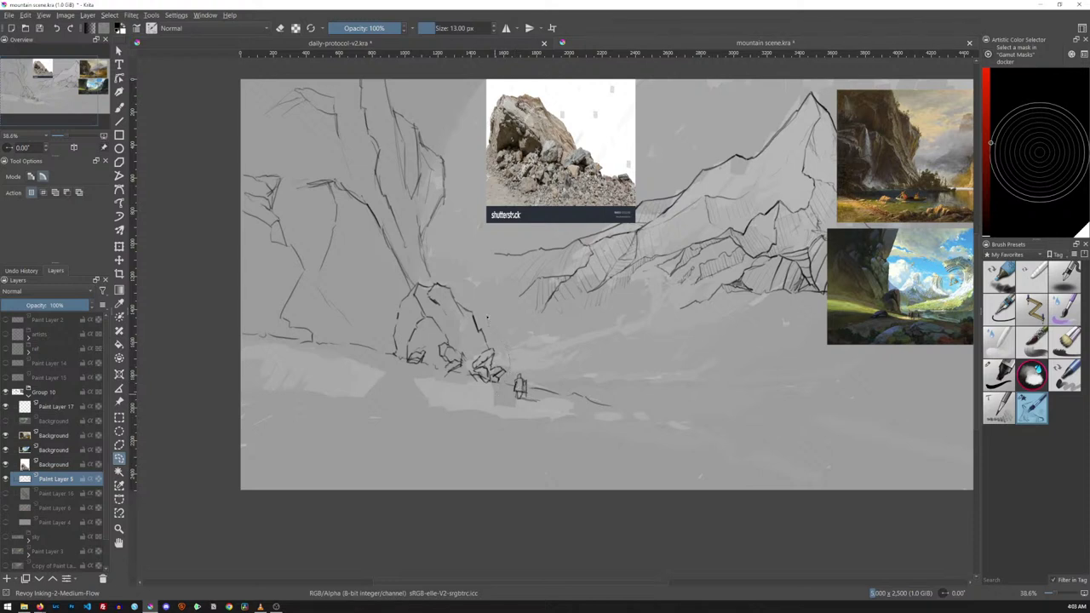
pyautogui.moveTo(479, 389); pyautogui.dragTo(483, 388)
pyautogui.press('t')
pyautogui.moveTo(486, 346); pyautogui.dragTo(465, 342)
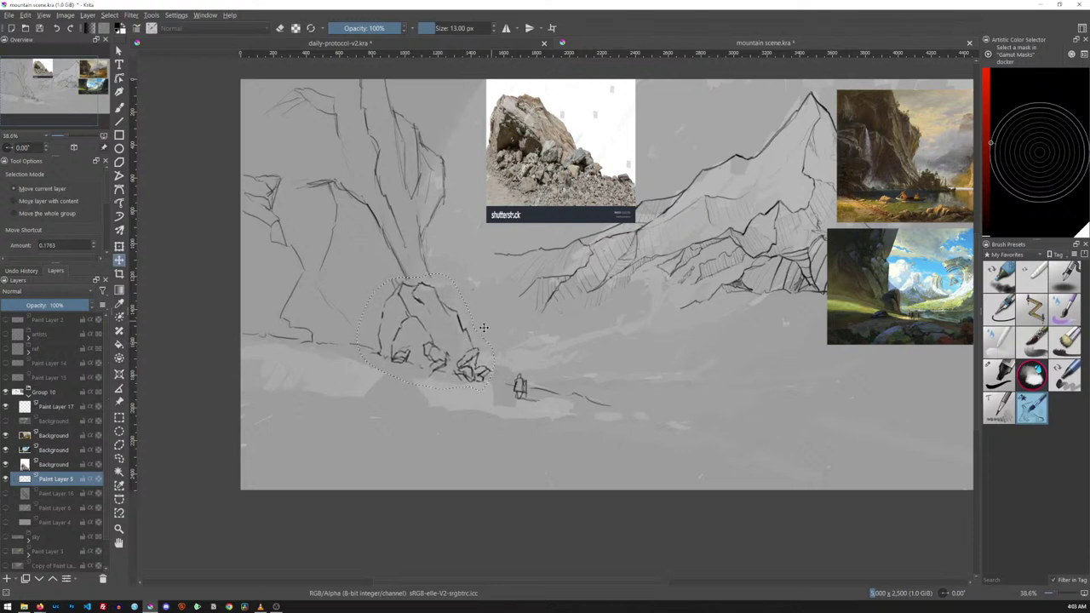
# Clear the selection around the moved boulder, return to the brush and extend the cliff edge down to the boulder's top
pyautogui.hotkey('ctrl', 'shift', 'a')
pyautogui.hotkey('ctrl', 'z')
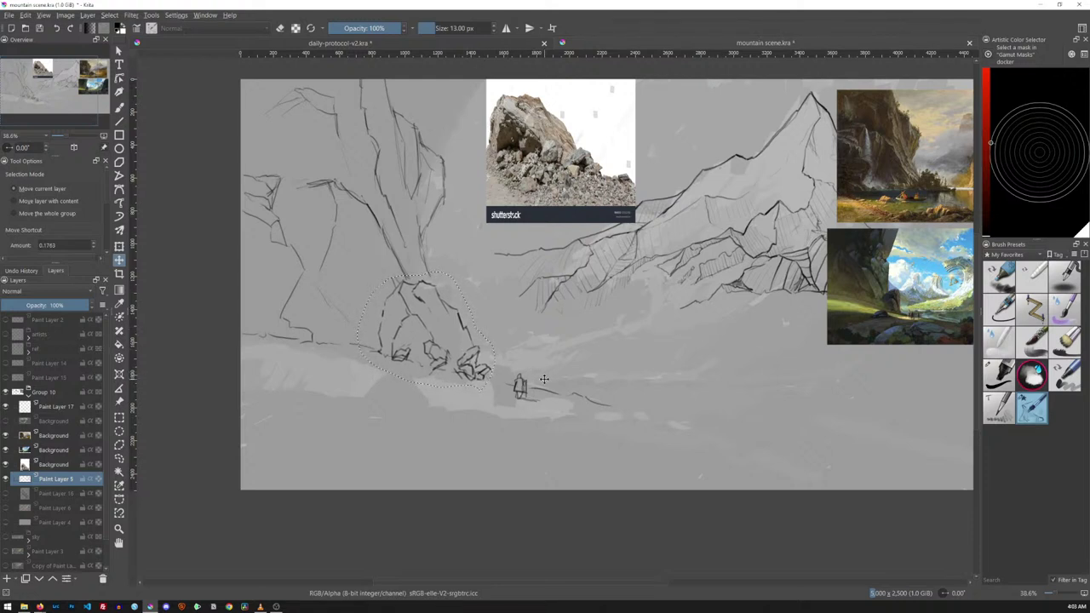
pyautogui.hotkey('ctrl', 'shift', 'a')
pyautogui.press('b')
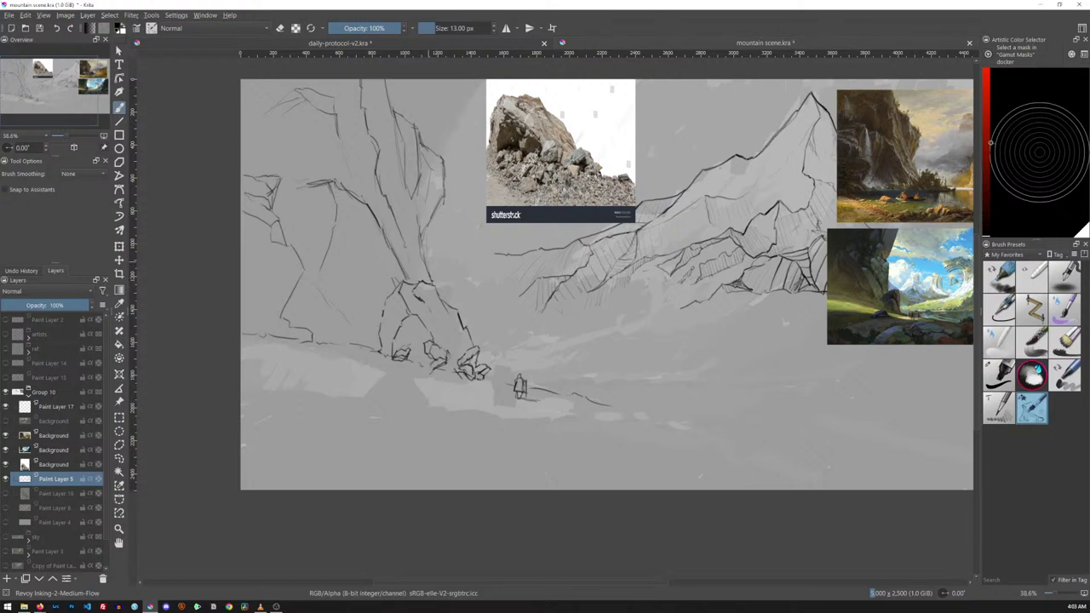
pyautogui.moveTo(424, 263); pyautogui.dragTo(431, 283)
pyautogui.scroll(5, 578, 321)
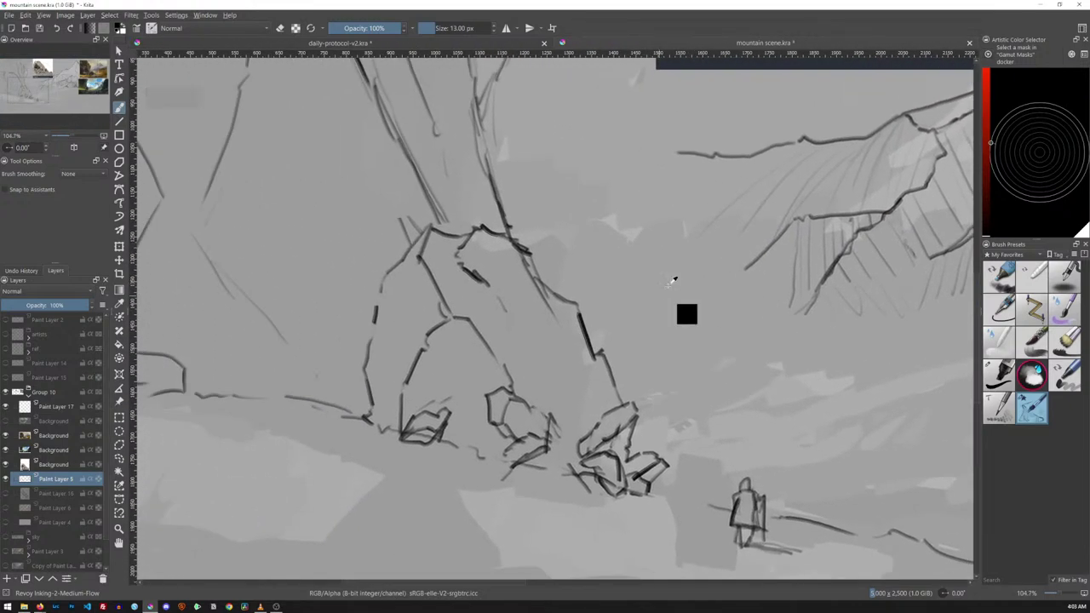
pyautogui.scroll(-4, 656, 309)
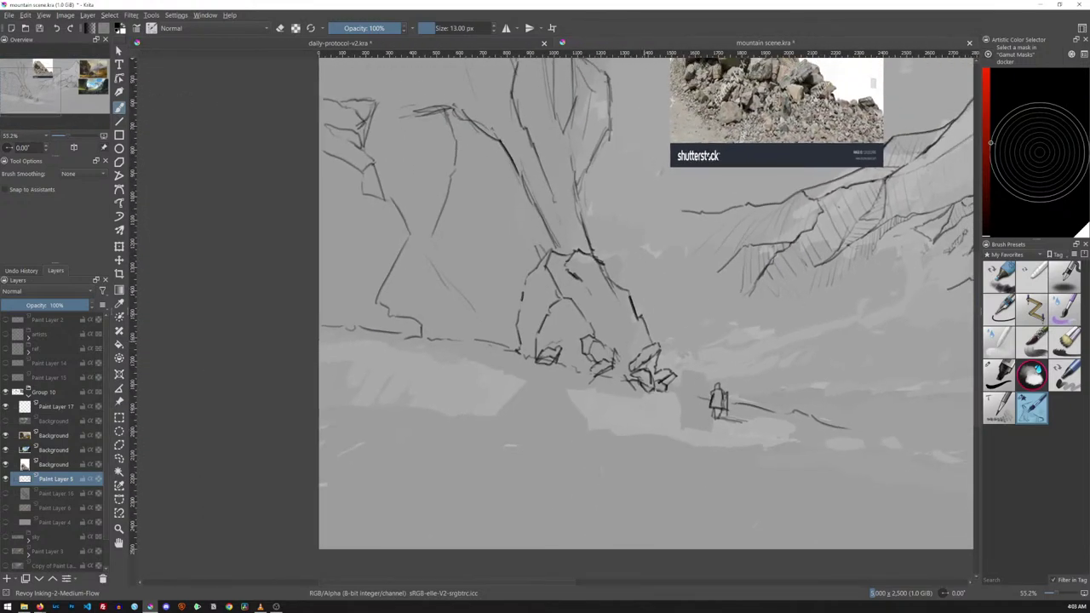
pyautogui.press('e')
pyautogui.press('e')
pyautogui.moveTo(534, 448)
pyautogui.mouseDown()
pyautogui.moveTo(521, 476)
pyautogui.moveTo(554, 444)
pyautogui.moveTo(554, 454)
pyautogui.moveTo(650, 424)
pyautogui.mouseUp()
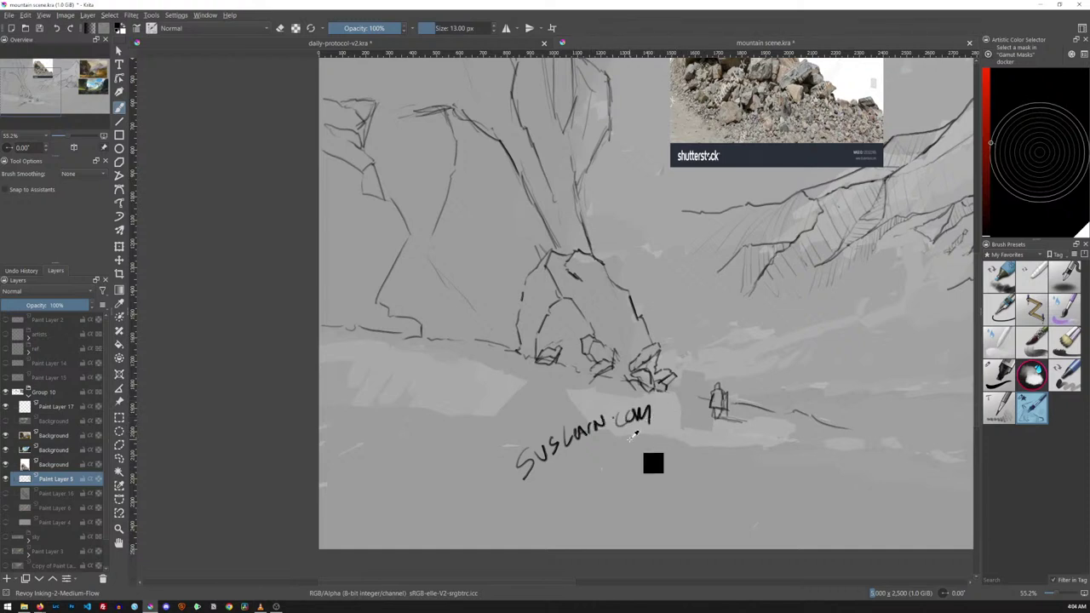
pyautogui.hotkey('ctrl', 'z')
pyautogui.hotkey('ctrl', 'z')
pyautogui.hotkey('ctrl', 'z')
pyautogui.hotkey('ctrl', 'z')
pyautogui.hotkey('ctrl', 'z')
pyautogui.hotkey('ctrl', 'z')
pyautogui.hotkey('ctrl', 'z')
pyautogui.hotkey('ctrl', 'z')
pyautogui.hotkey('ctrl', 'z')
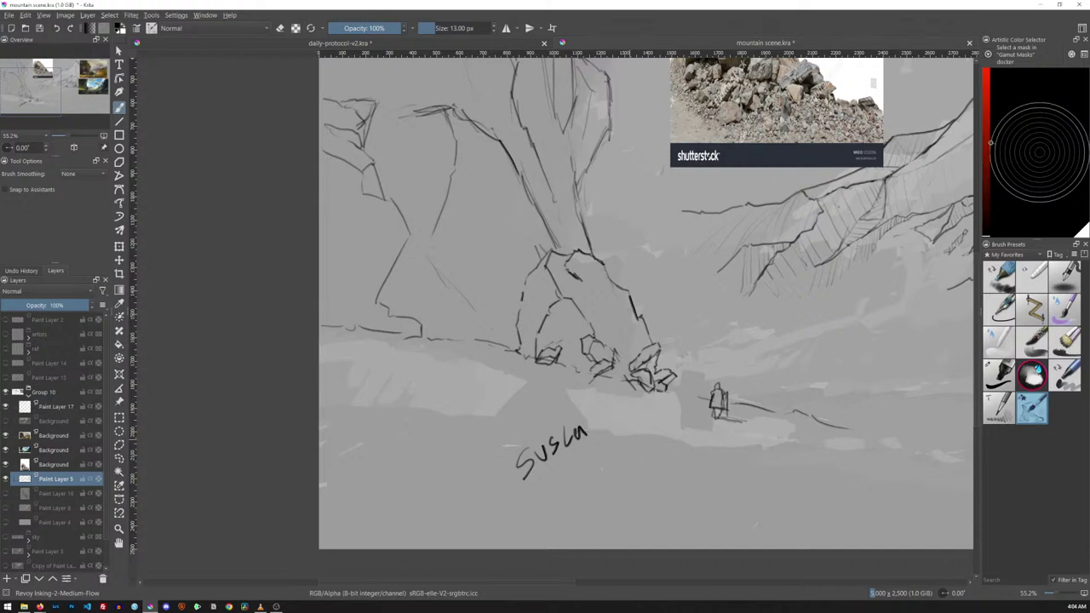
pyautogui.hotkey('ctrl', 'z')
pyautogui.hotkey('ctrl', 'z')
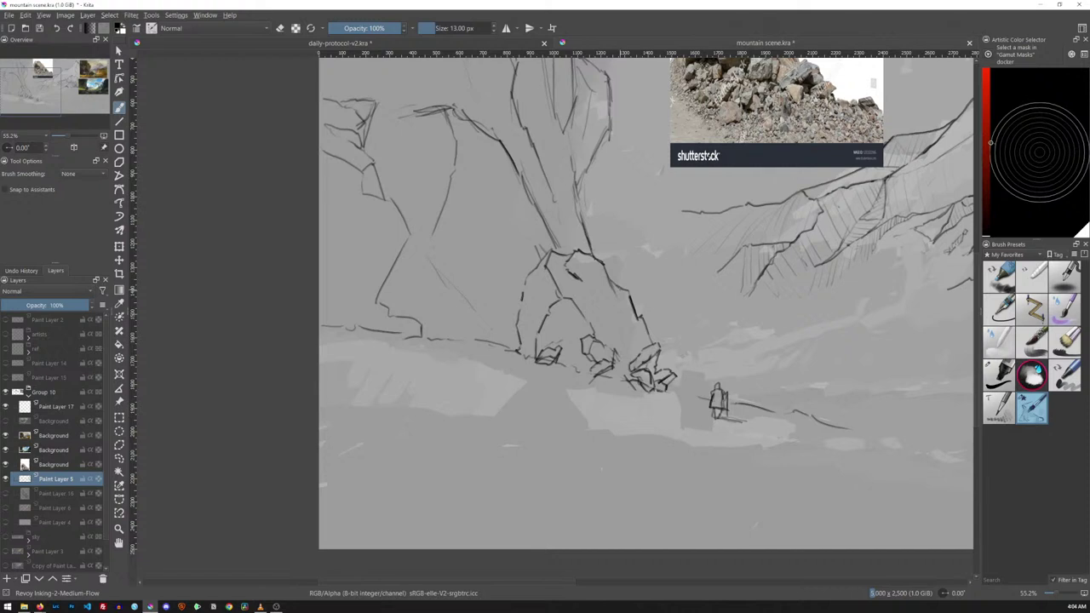
# Add angular lines to the loose rocks at the boulder's base and darken the boulder's sloping edge facing the figure
pyautogui.moveTo(724, 246); pyautogui.dragTo(670, 326)
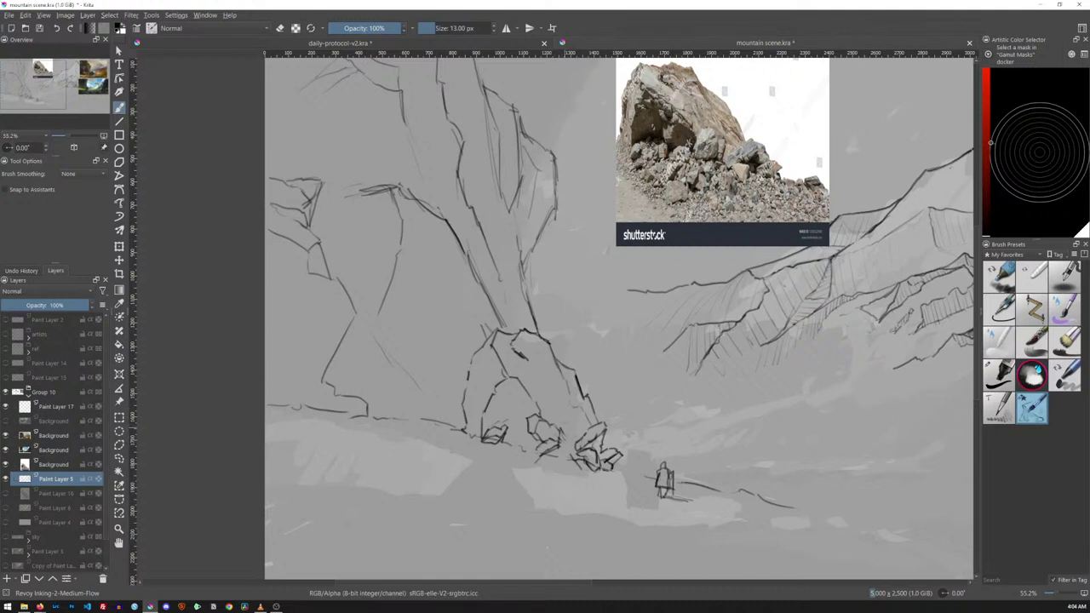
pyautogui.moveTo(529, 431); pyautogui.dragTo(537, 454)
pyautogui.moveTo(559, 447); pyautogui.dragTo(561, 462)
pyautogui.press('e')
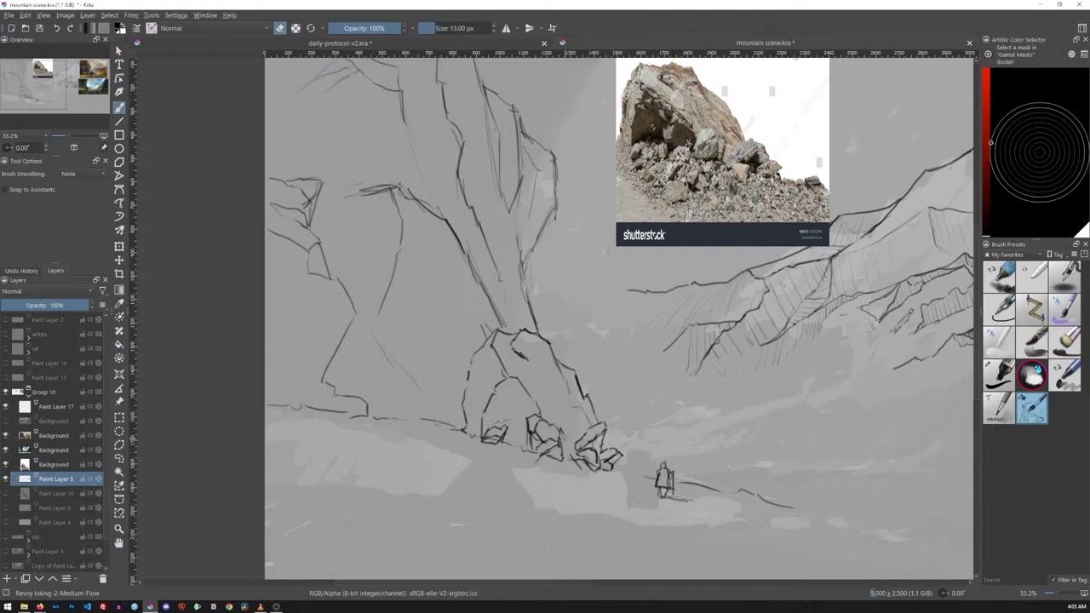
pyautogui.press('e')
pyautogui.moveTo(548, 342); pyautogui.dragTo(567, 387)
pyautogui.press('e')
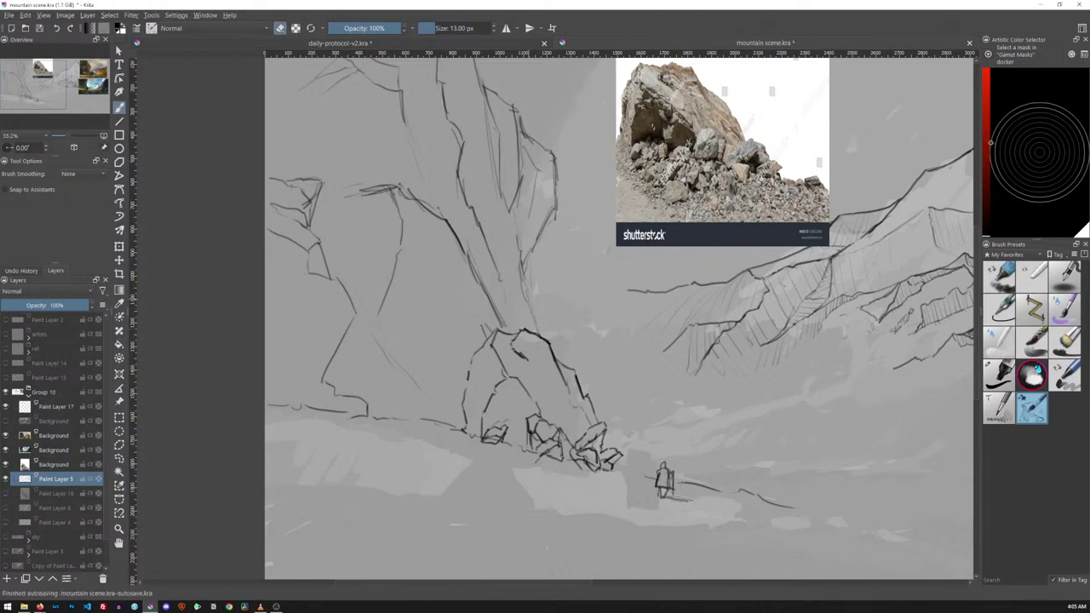
pyautogui.press('e')
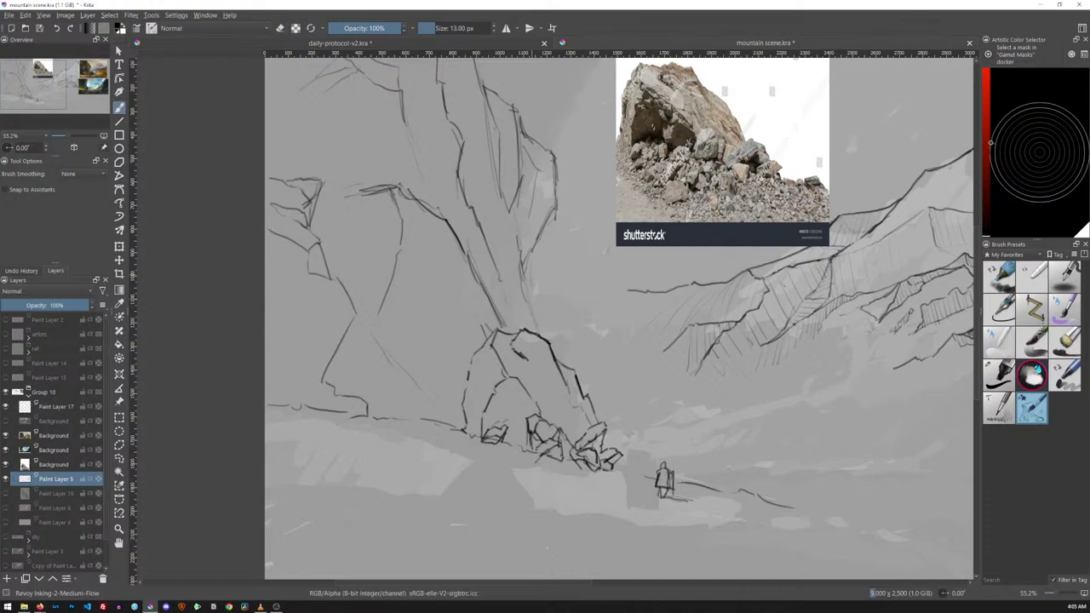
# Strengthen the lower cliff edge running down to the top of the boulder
pyautogui.moveTo(529, 289); pyautogui.dragTo(541, 320)
pyautogui.moveTo(522, 254); pyautogui.dragTo(534, 299)
pyautogui.moveTo(676, 439)
pyautogui.mouseDown()
pyautogui.moveTo(647, 511)
pyautogui.moveTo(720, 477)
pyautogui.moveTo(672, 436)
pyautogui.mouseUp()
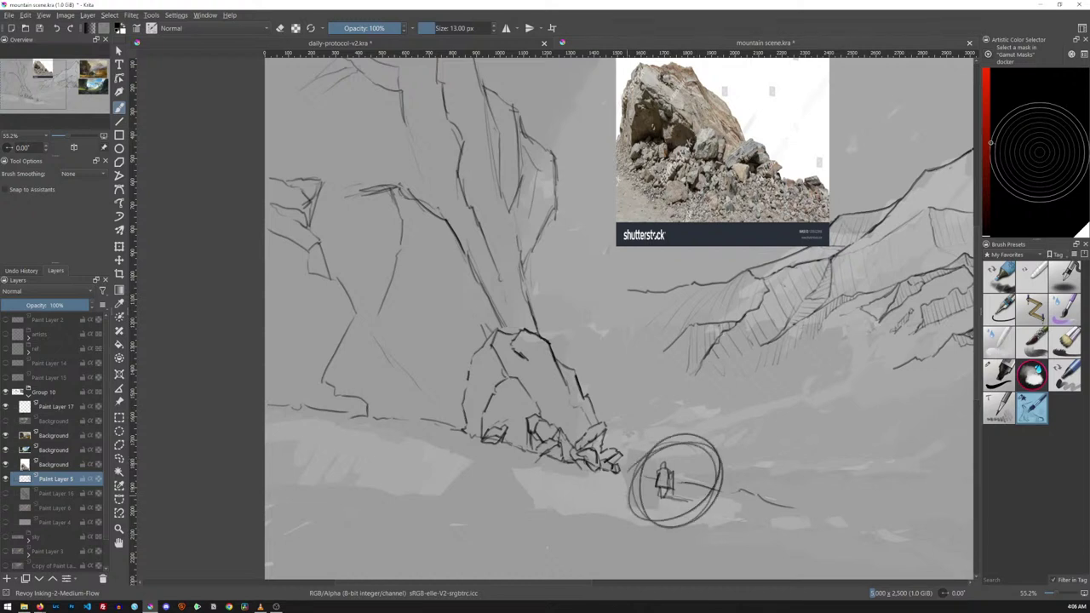
pyautogui.hotkey('ctrl', 'z')
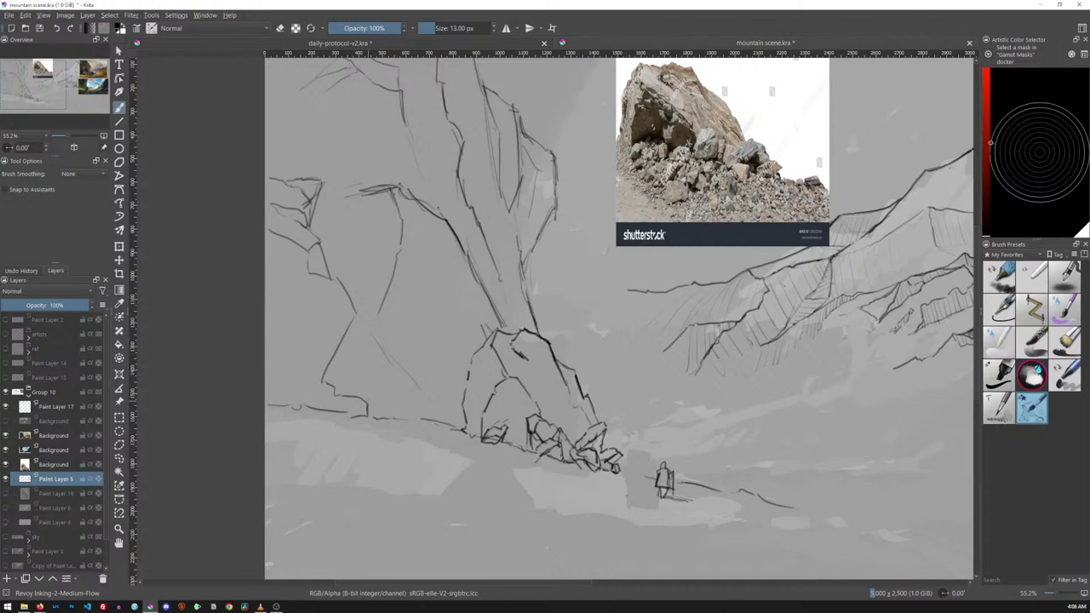
# Move the waterfall-and-lake painting reference over the lower part of the rock photo, beside the boulder, and return to Paint Layer 5
pyautogui.click(53, 435)
pyautogui.press('t')
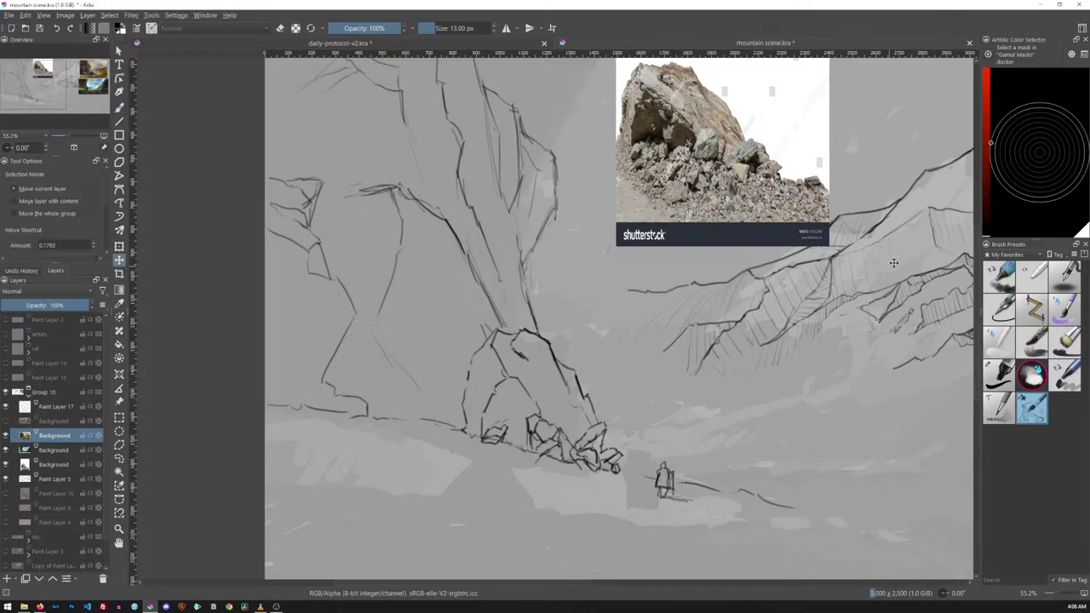
pyautogui.moveTo(874, 255)
pyautogui.mouseDown()
pyautogui.moveTo(783, 313)
pyautogui.moveTo(728, 312)
pyautogui.mouseUp()
pyautogui.press('b')
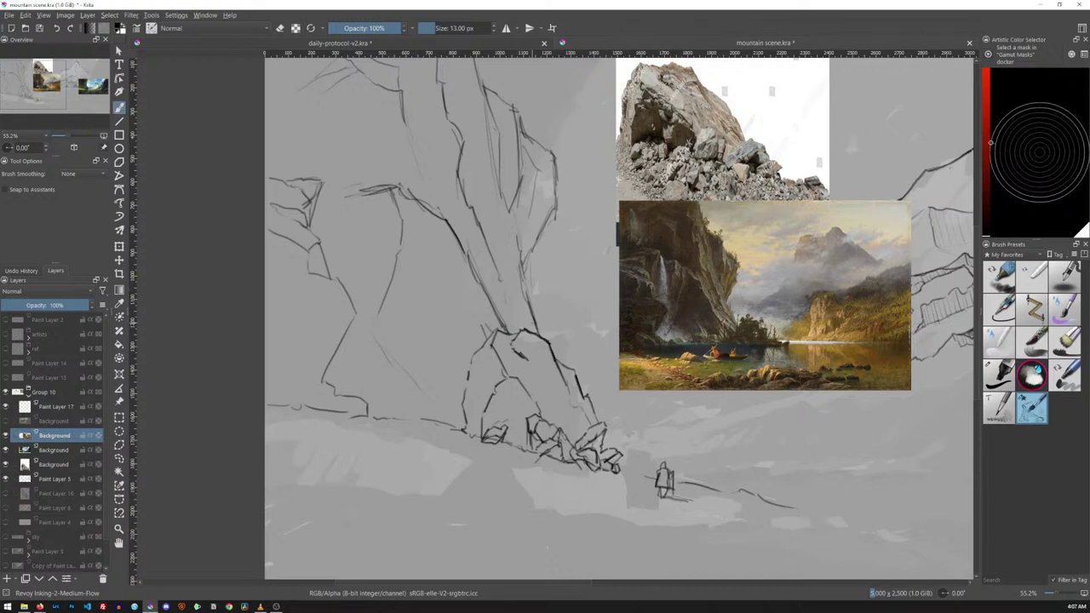
pyautogui.press('e')
pyautogui.click(60, 478)
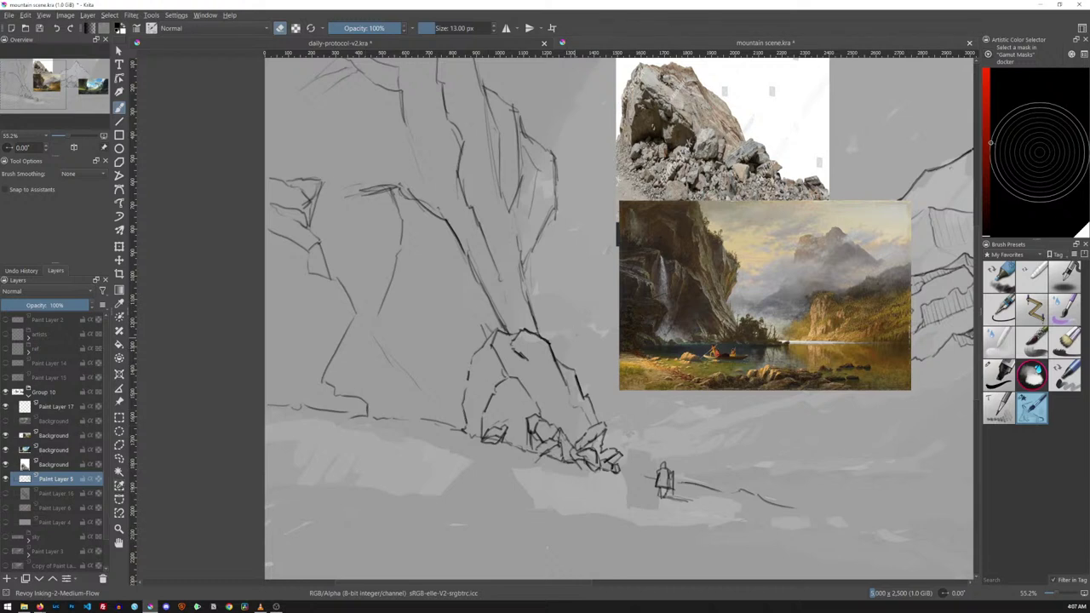
pyautogui.hotkey('ctrl', 'r')
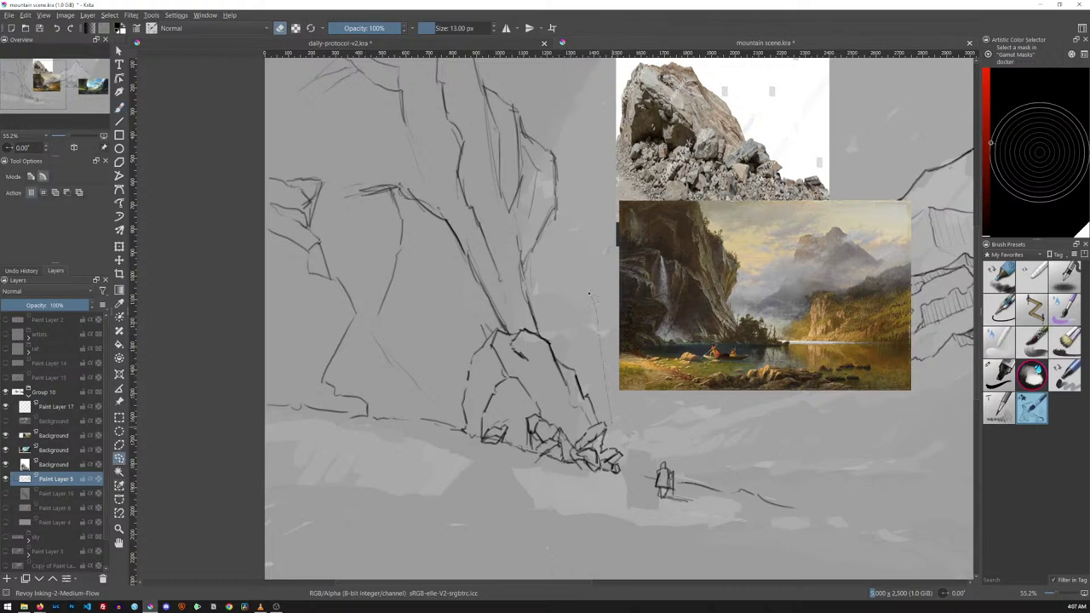
pyautogui.moveTo(421, 400); pyautogui.dragTo(477, 472)
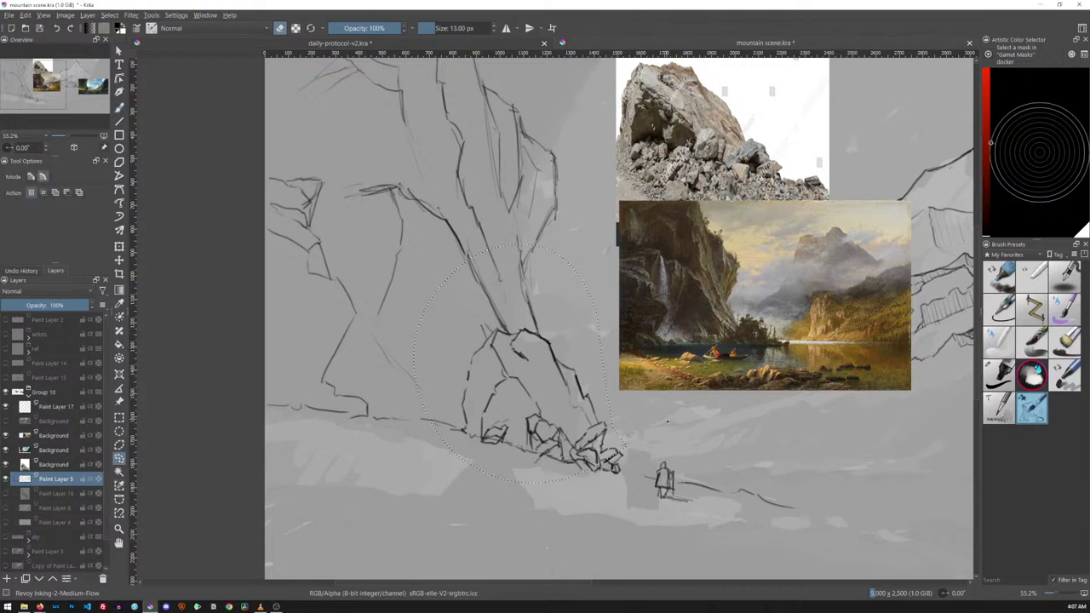
pyautogui.click(71, 435)
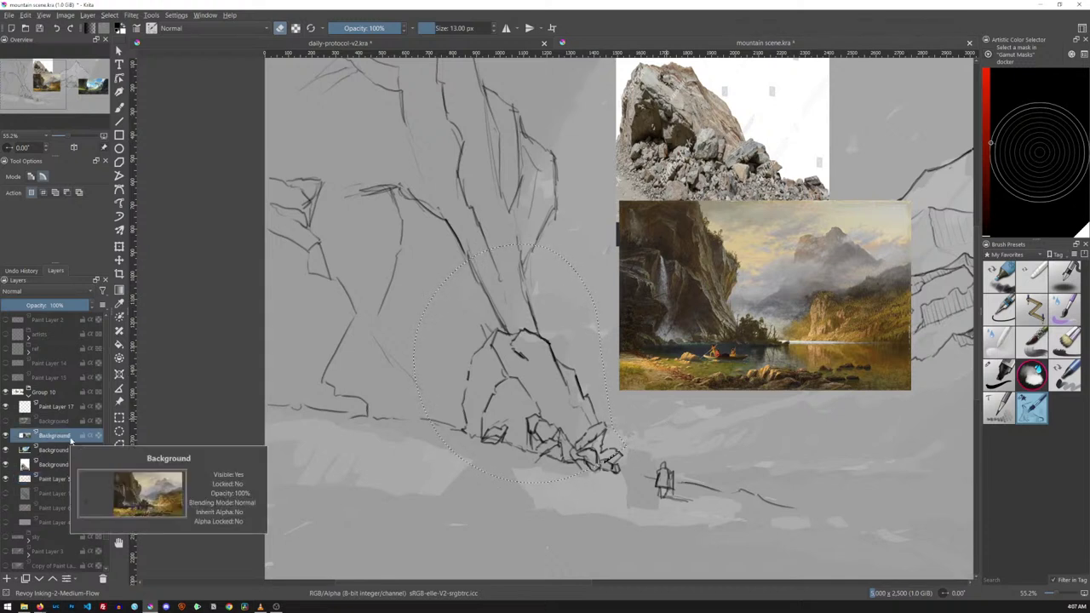
pyautogui.hotkey('ctrl', 'shift', 'a')
pyautogui.click(71, 477)
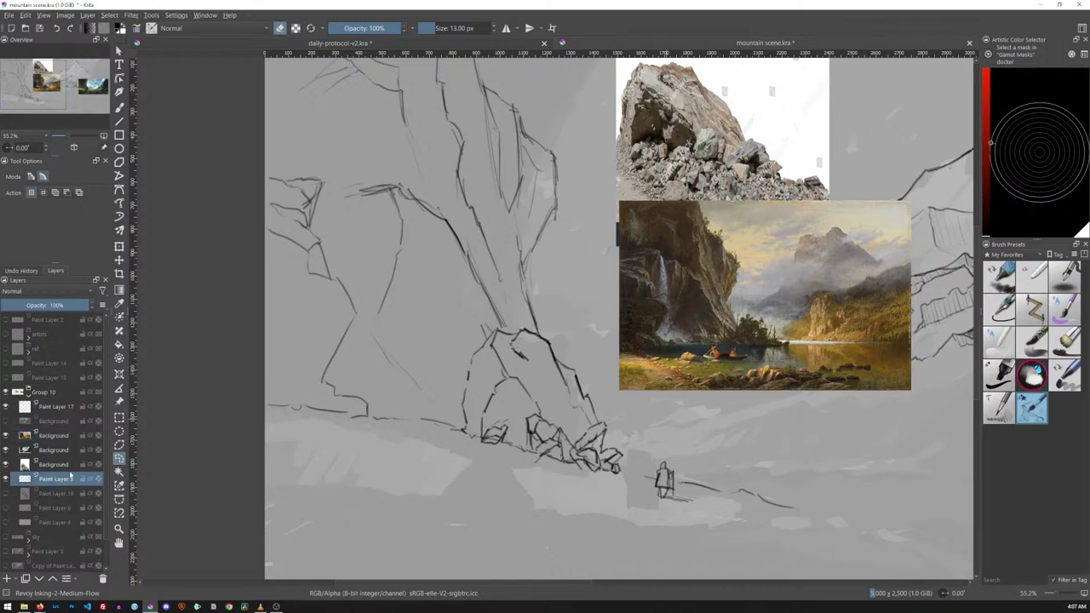
pyautogui.press('e')
pyautogui.press('b')
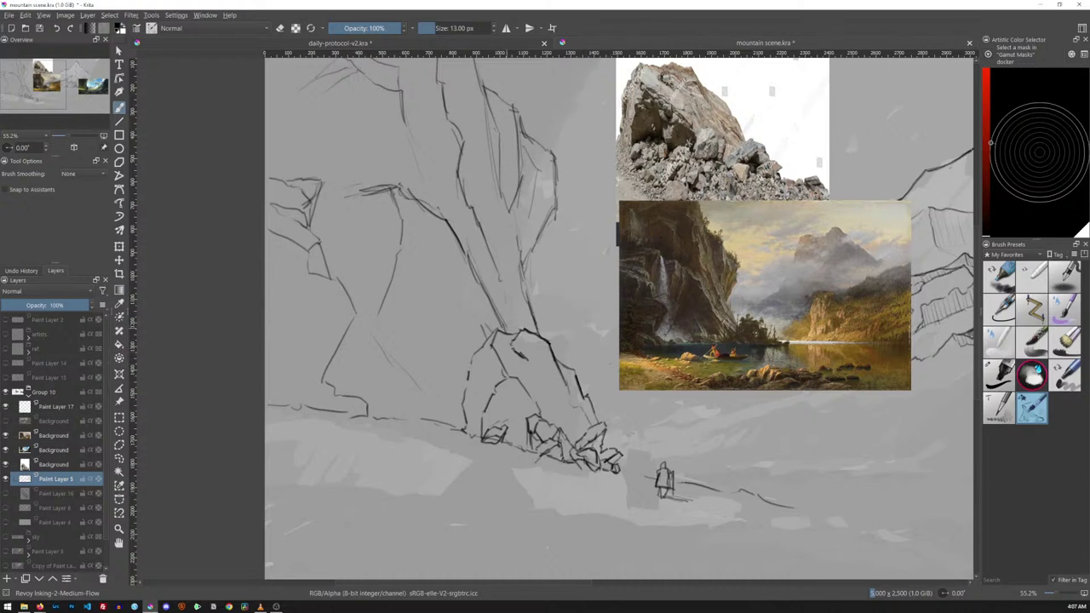
# Clean up the line where the cliff meets the boulder's top and redraw the cliff's inner edge above it
pyautogui.moveTo(509, 325); pyautogui.dragTo(503, 335)
pyautogui.press('e')
pyautogui.press('e')
pyautogui.moveTo(463, 253); pyautogui.dragTo(470, 281)
pyautogui.press('e')
pyautogui.moveTo(466, 254); pyautogui.dragTo(482, 284)
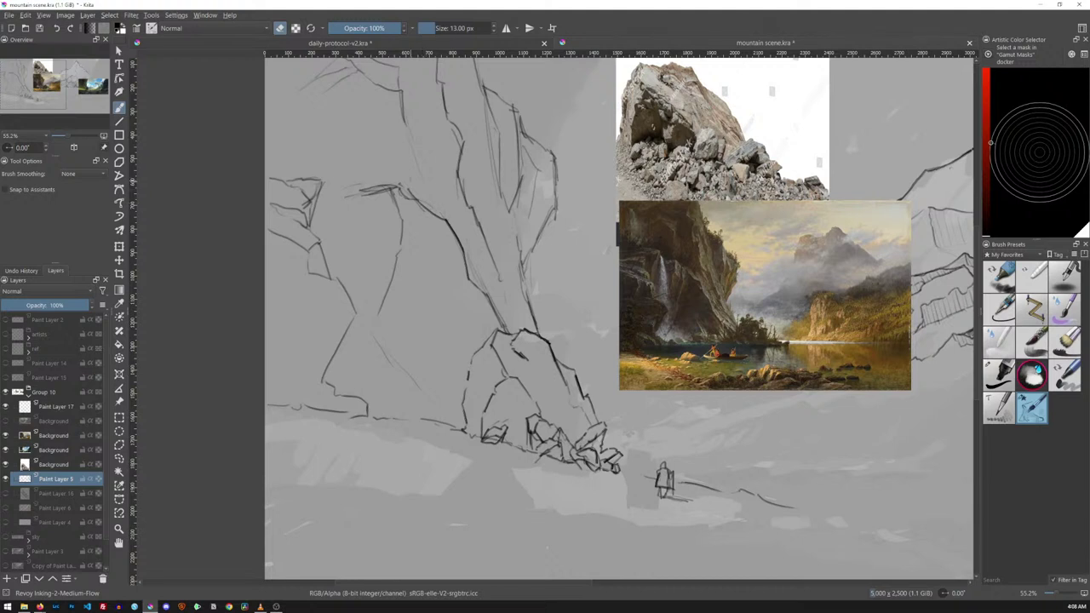
# Rework the middle rocks at the boulder's base with additional dark facet lines
pyautogui.press('e')
pyautogui.press('e')
pyautogui.press('e')
pyautogui.press('e')
pyautogui.press('e')
pyautogui.moveTo(525, 429); pyautogui.dragTo(526, 445)
pyautogui.press('e')
pyautogui.press('e')
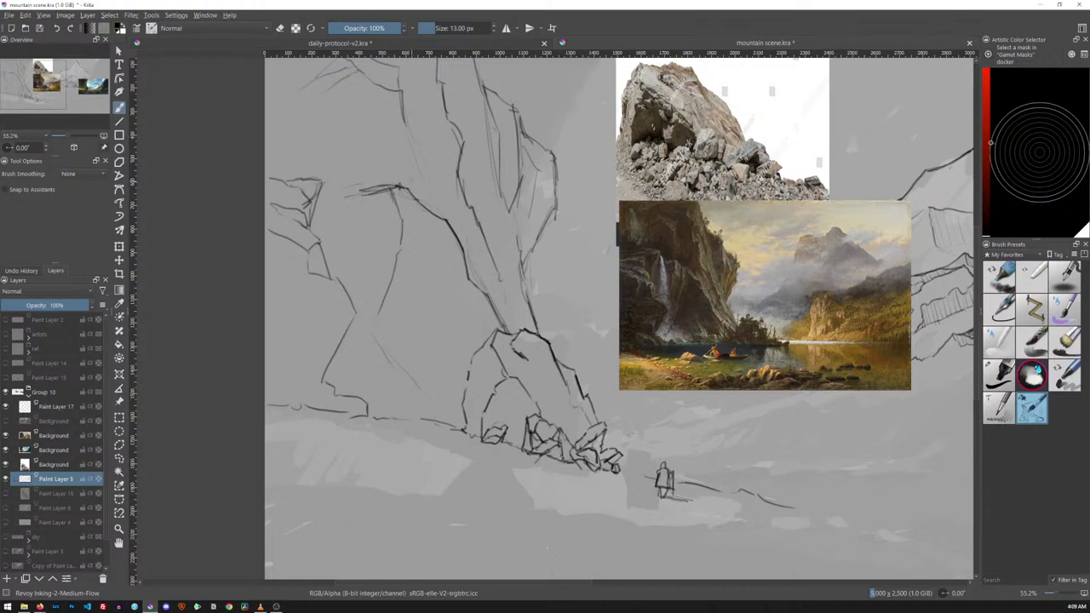
# Sketch a ledge line across to the cliff column and crack lines down its face to the boulder, erasing overlapping strokes
pyautogui.moveTo(402, 187); pyautogui.dragTo(417, 188)
pyautogui.moveTo(467, 182); pyautogui.dragTo(461, 201)
pyautogui.moveTo(490, 202); pyautogui.dragTo(500, 248)
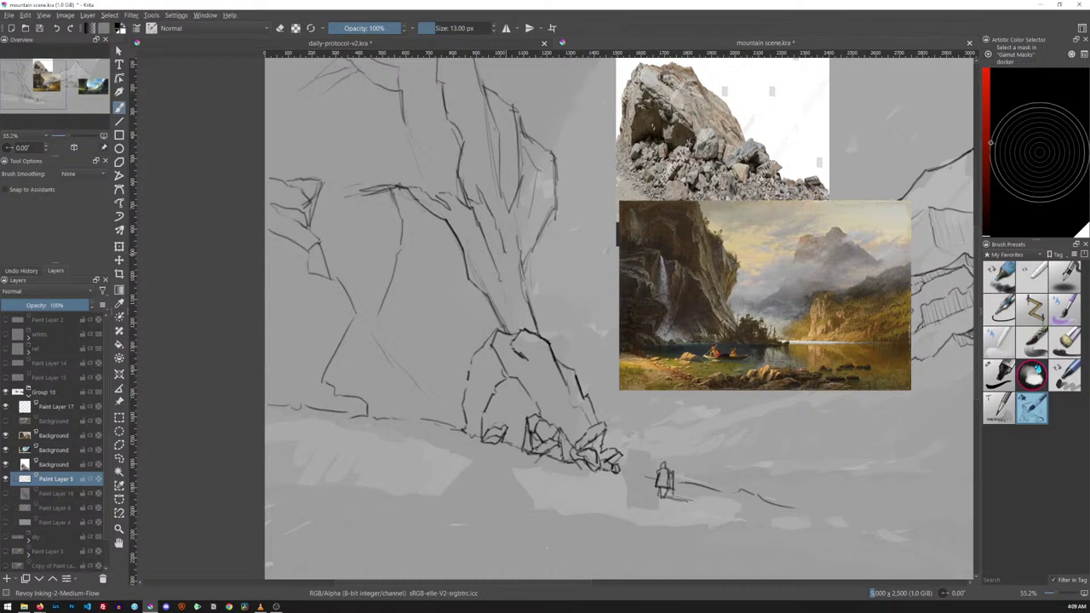
pyautogui.moveTo(508, 262); pyautogui.dragTo(529, 334)
pyautogui.moveTo(488, 237); pyautogui.dragTo(495, 255)
pyautogui.moveTo(501, 280); pyautogui.dragTo(535, 332)
pyautogui.press('e')
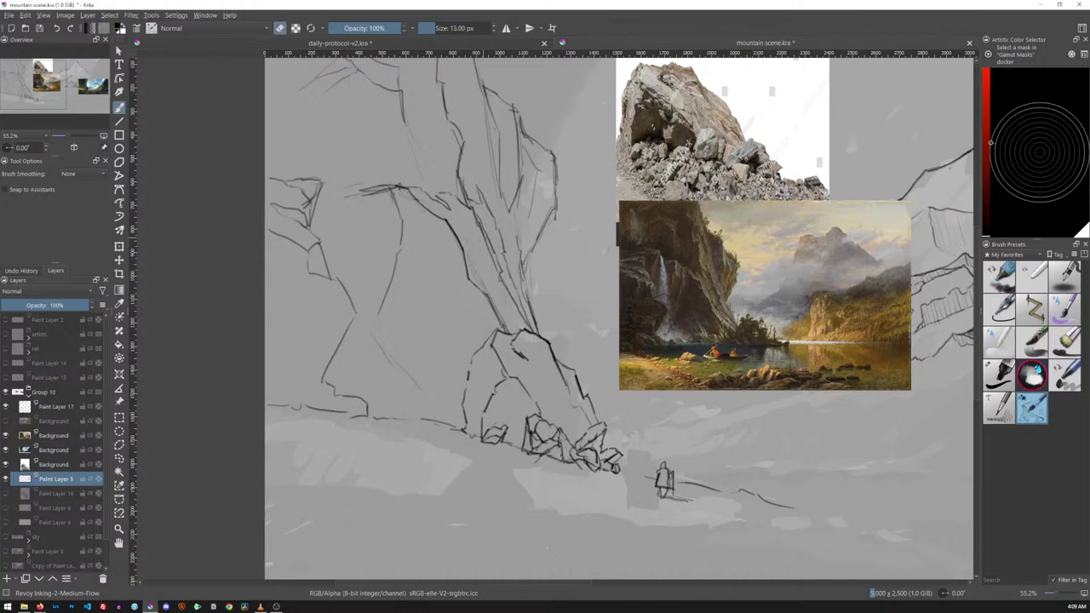
pyautogui.moveTo(491, 253); pyautogui.dragTo(477, 222)
pyautogui.moveTo(472, 207); pyautogui.dragTo(464, 195)
# Darken the jagged upper contour of the cliff column and add narrow facets along it, erasing where needed
pyautogui.press('e')
pyautogui.press('e')
pyautogui.press('e')
pyautogui.moveTo(465, 140)
pyautogui.mouseDown()
pyautogui.moveTo(460, 156)
pyautogui.moveTo(458, 144)
pyautogui.mouseUp()
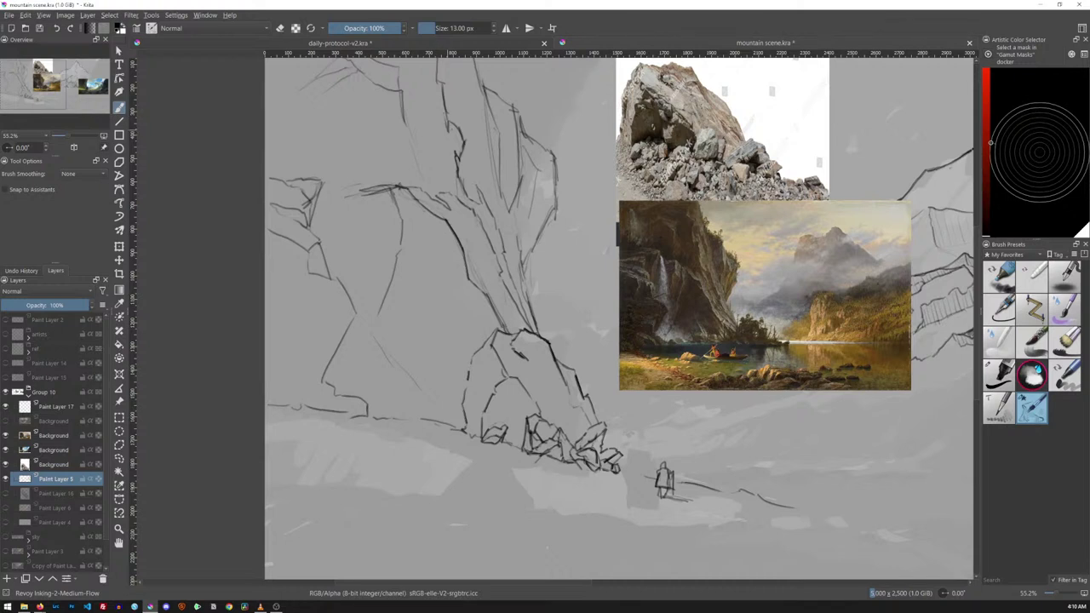
pyautogui.press('e')
pyautogui.press('e')
pyautogui.moveTo(442, 85)
pyautogui.mouseDown()
pyautogui.moveTo(446, 107)
pyautogui.moveTo(441, 63)
pyautogui.mouseUp()
pyautogui.moveTo(447, 82); pyautogui.dragTo(448, 119)
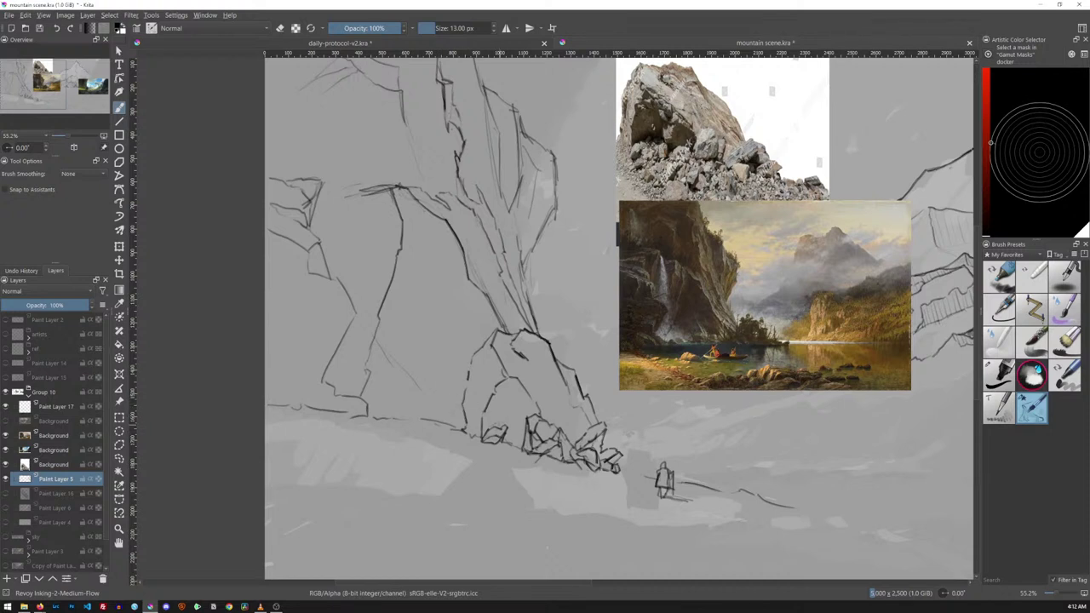
# Darken the ground line leading to the boulder and sketch a cluster of small angular rocks along it
pyautogui.moveTo(460, 417); pyautogui.dragTo(387, 400)
pyautogui.press('e')
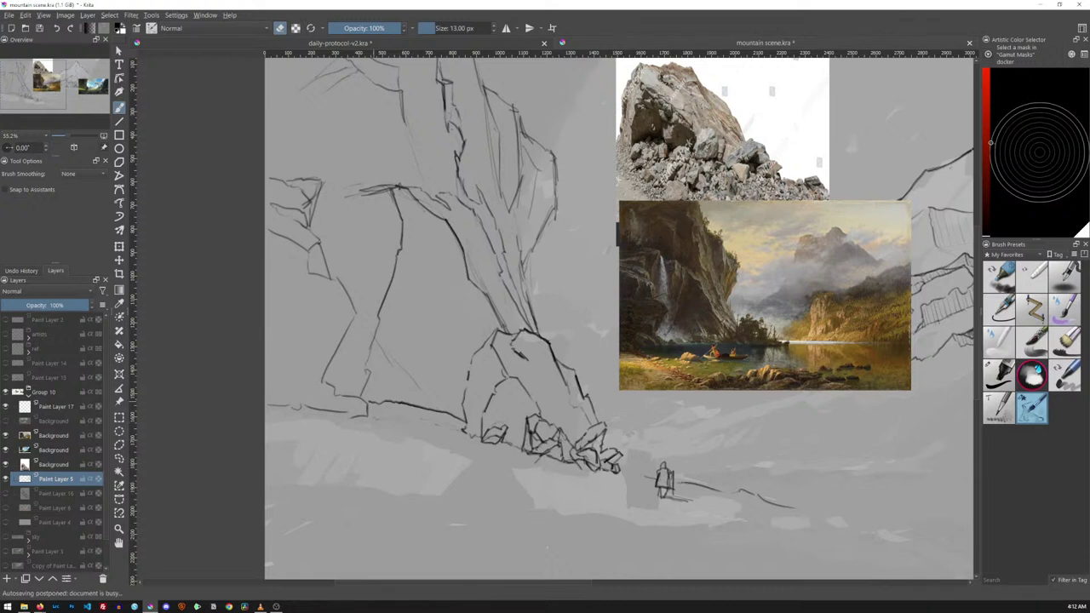
pyautogui.press('e')
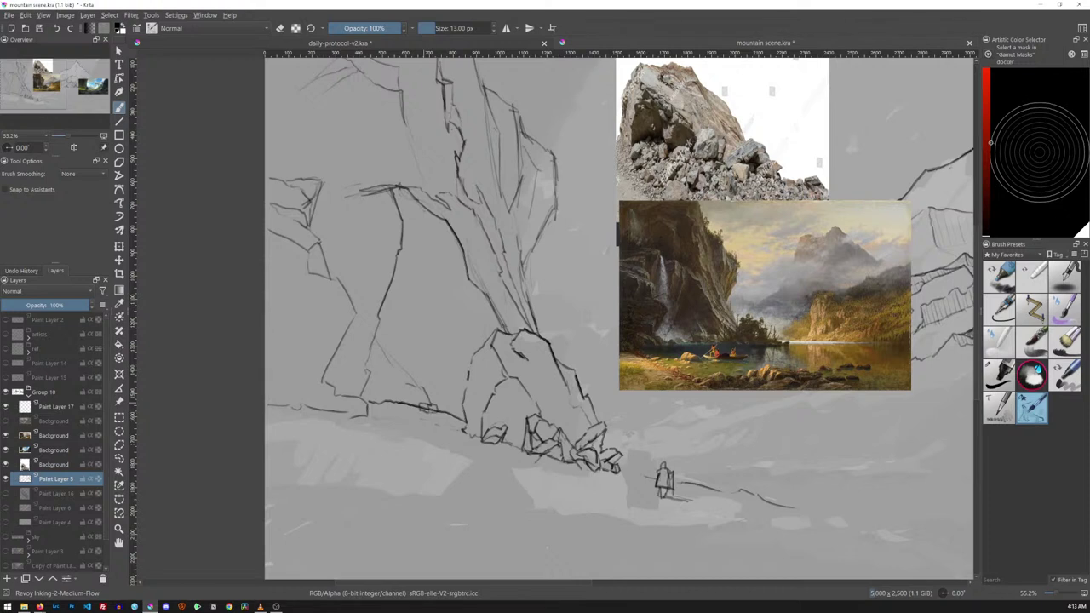
pyautogui.moveTo(404, 384)
pyautogui.mouseDown()
pyautogui.moveTo(408, 399)
pyautogui.moveTo(418, 377)
pyautogui.mouseUp()
pyautogui.moveTo(434, 397); pyautogui.dragTo(443, 386)
pyautogui.moveTo(437, 400); pyautogui.dragTo(450, 406)
pyautogui.press('e')
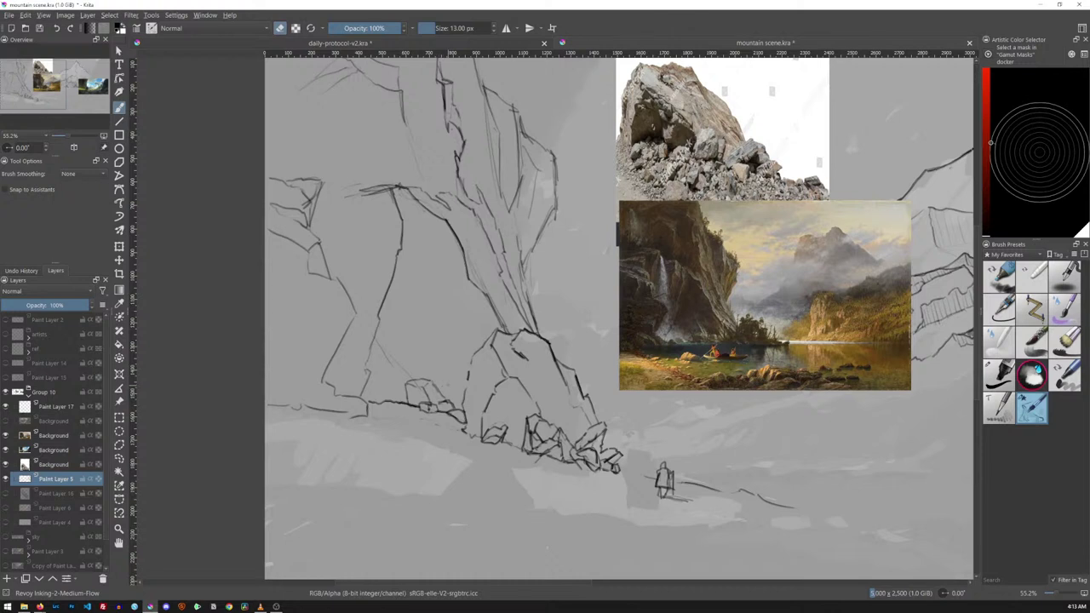
# Extend the small rock cluster to the boulder's side and add short crack lines on the cliff just above the boulder
pyautogui.press('e')
pyautogui.press('e')
pyautogui.press('e')
pyautogui.press('e')
pyautogui.press('e')
pyautogui.moveTo(460, 386); pyautogui.dragTo(458, 408)
pyautogui.moveTo(486, 300)
pyautogui.mouseDown()
pyautogui.moveTo(479, 329)
pyautogui.moveTo(476, 310)
pyautogui.moveTo(484, 326)
pyautogui.mouseUp()
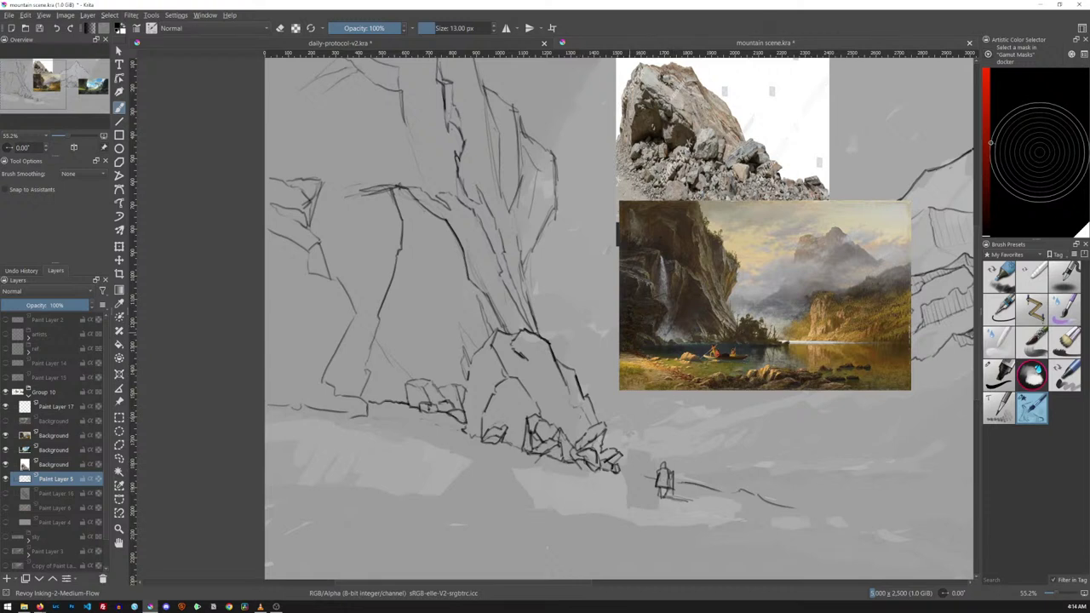
pyautogui.click(60, 436)
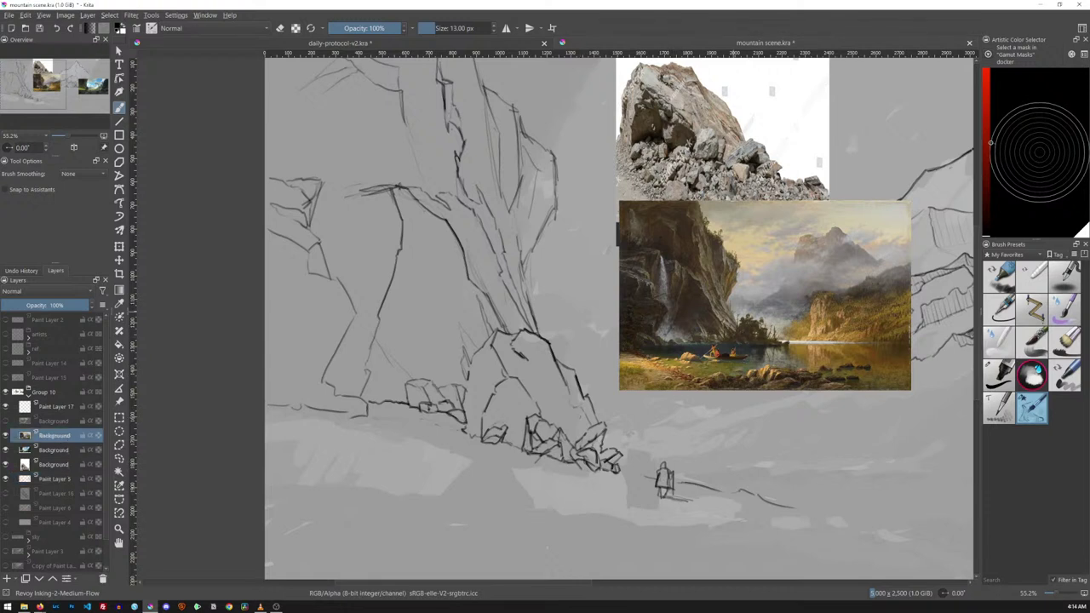
pyautogui.hotkey('ctrl', 't')
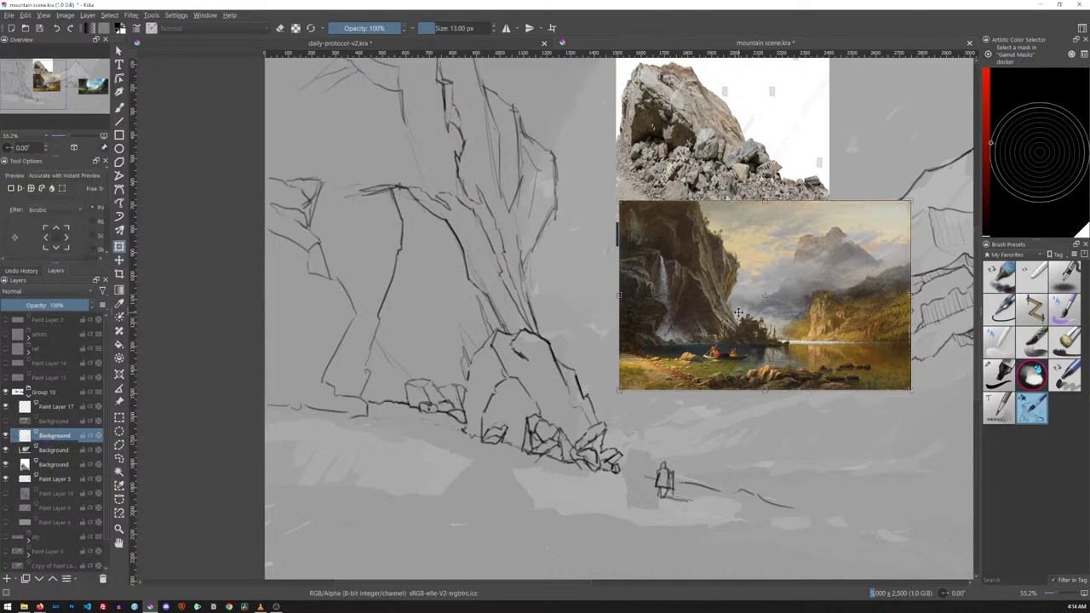
pyautogui.moveTo(906, 202); pyautogui.dragTo(884, 199)
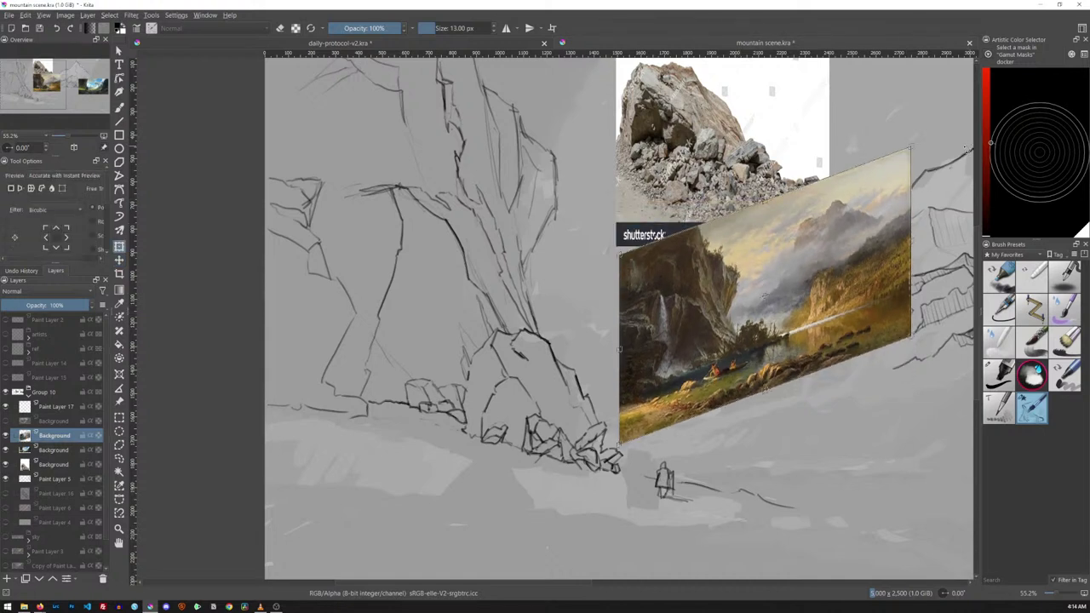
pyautogui.press('Escape')
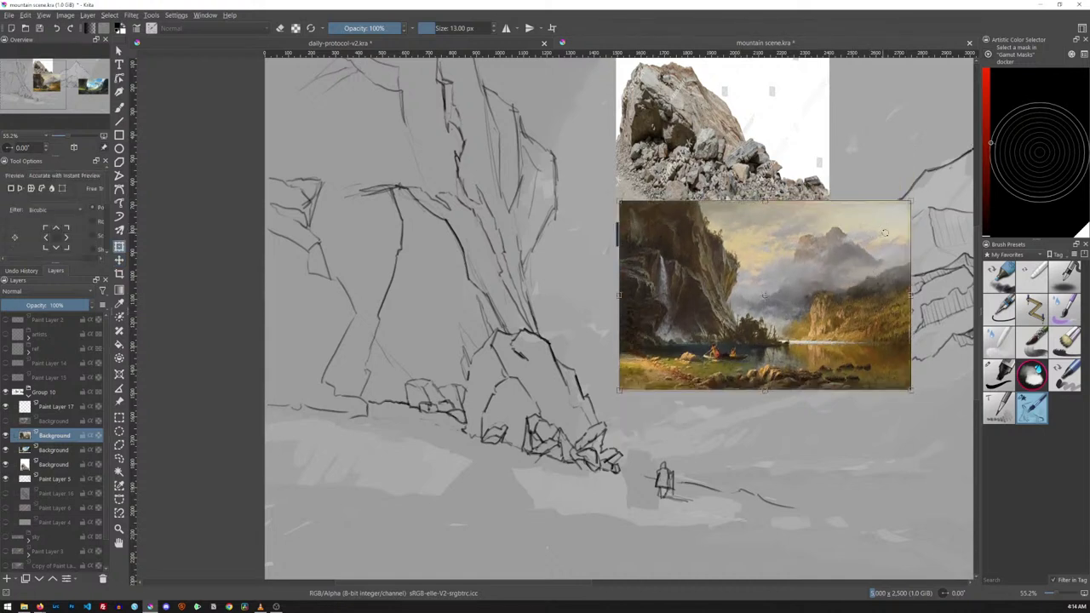
# Enlarge the waterfall and lake painting reference so its cliff details are easier to study
pyautogui.moveTo(914, 196); pyautogui.dragTo(1031, 93)
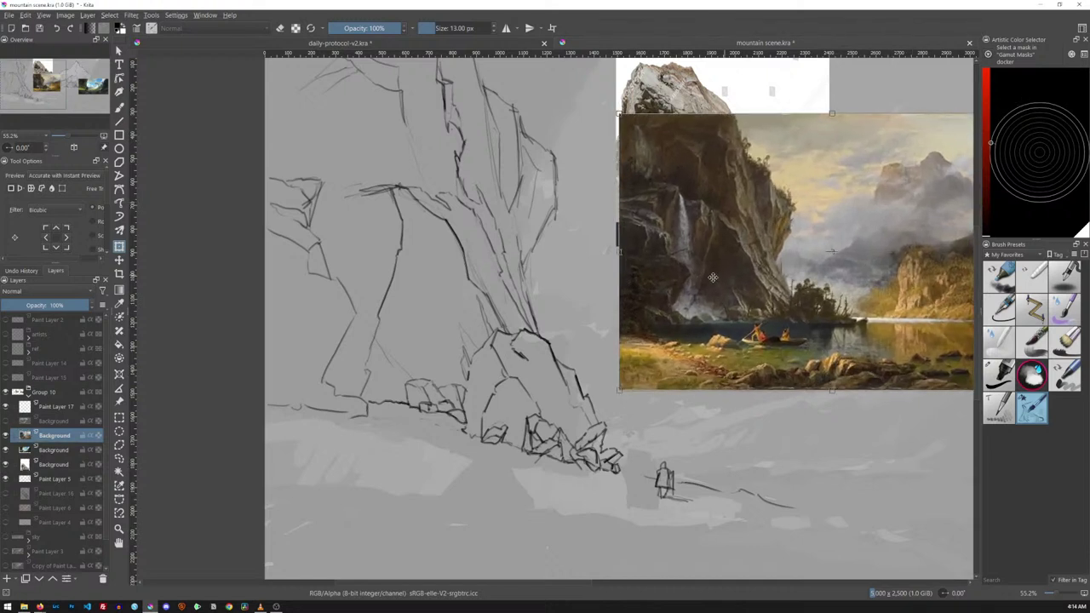
pyautogui.press('t')
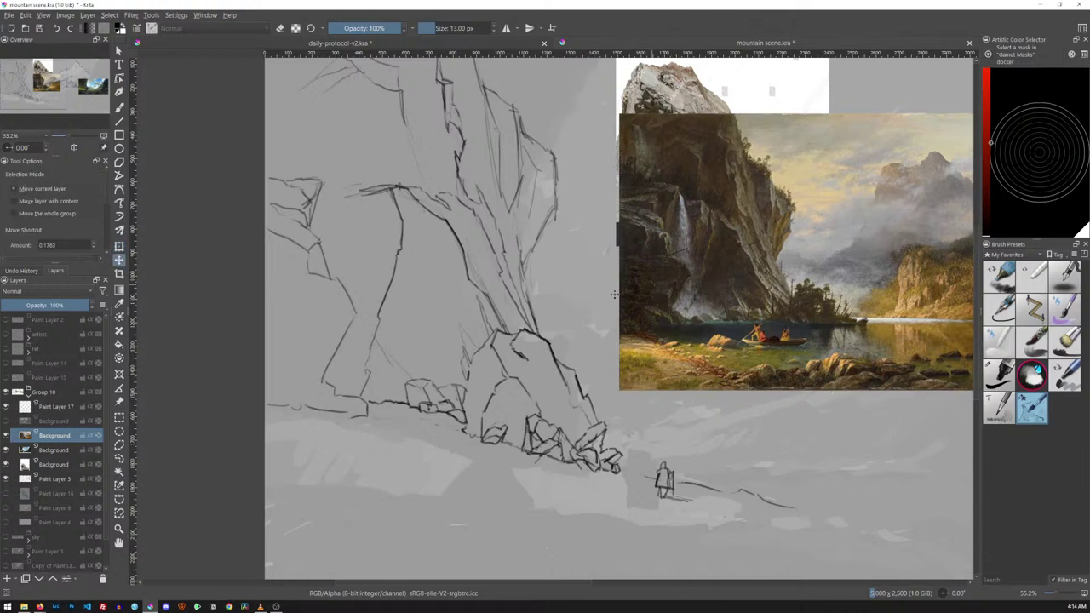
# Sketch light ledge and crack lines across the main cliff face above the small rock cluster on Paint Layer 5
pyautogui.click(55, 479)
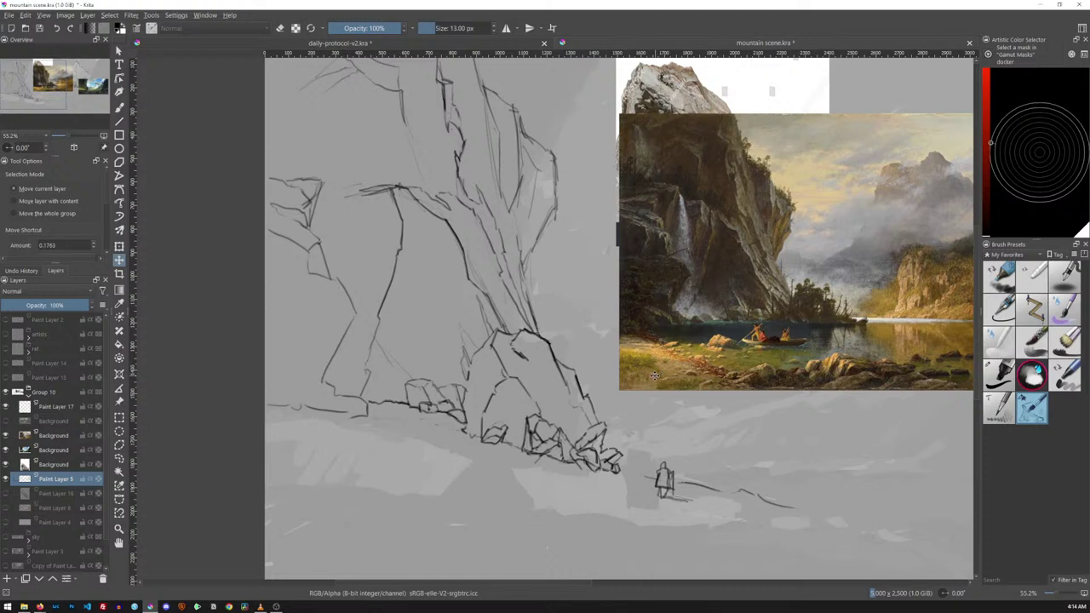
pyautogui.press('b')
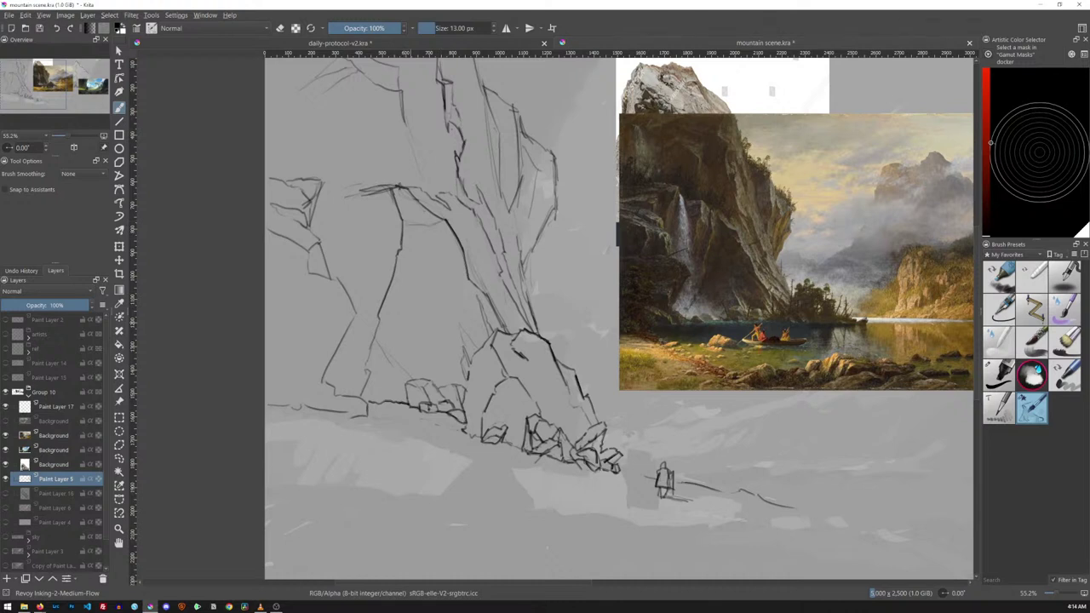
pyautogui.moveTo(396, 273)
pyautogui.mouseDown()
pyautogui.moveTo(483, 307)
pyautogui.moveTo(436, 303)
pyautogui.moveTo(448, 330)
pyautogui.moveTo(441, 390)
pyautogui.mouseUp()
pyautogui.moveTo(388, 315)
pyautogui.mouseDown()
pyautogui.moveTo(378, 334)
pyautogui.moveTo(385, 364)
pyautogui.mouseUp()
pyautogui.press('e')
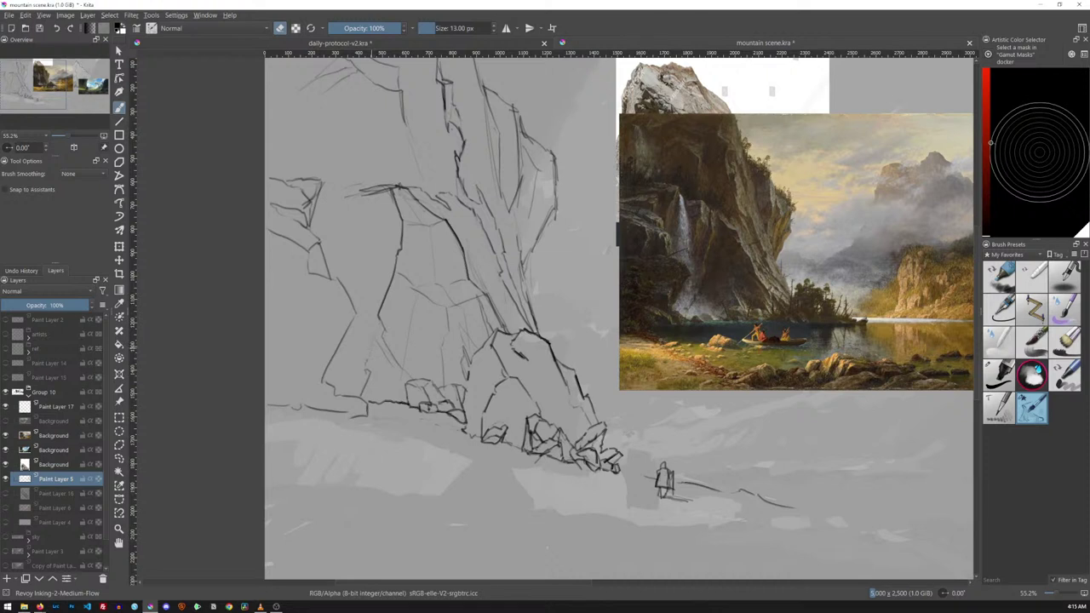
pyautogui.press('e')
# Extend the cliff's upper ledge line toward the far-left cliff and sketch a small block on that cliff's edge, erasing stray strokes
pyautogui.moveTo(343, 196); pyautogui.dragTo(378, 188)
pyautogui.moveTo(324, 245); pyautogui.dragTo(330, 277)
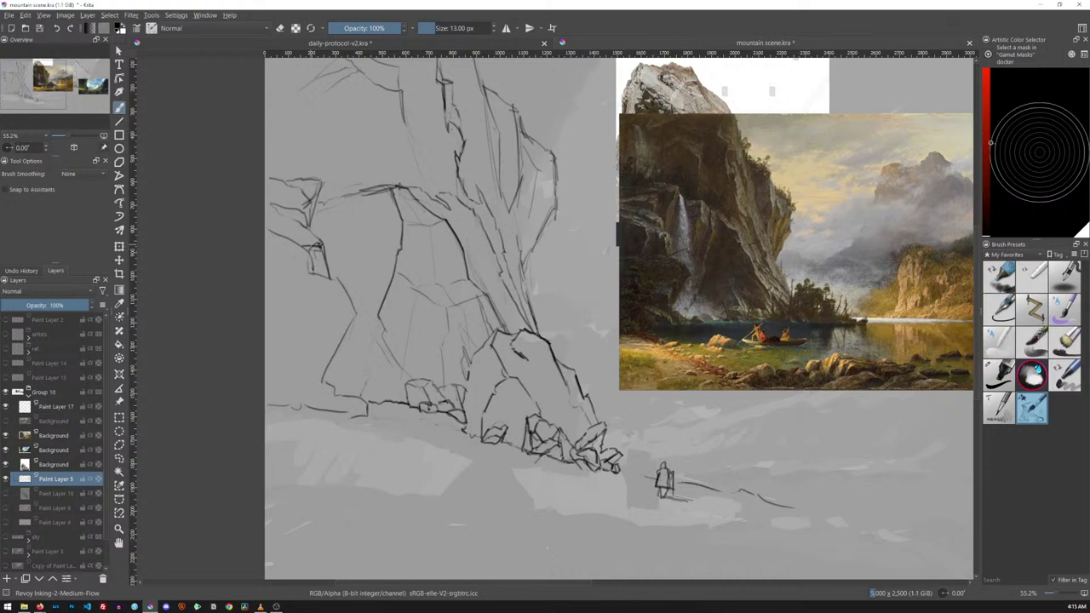
pyautogui.moveTo(308, 246); pyautogui.dragTo(314, 251)
pyautogui.press('e')
pyautogui.press('e')
pyautogui.moveTo(305, 269)
pyautogui.mouseDown()
pyautogui.moveTo(330, 278)
pyautogui.moveTo(283, 277)
pyautogui.mouseUp()
pyautogui.moveTo(325, 245); pyautogui.dragTo(325, 283)
pyautogui.press('e')
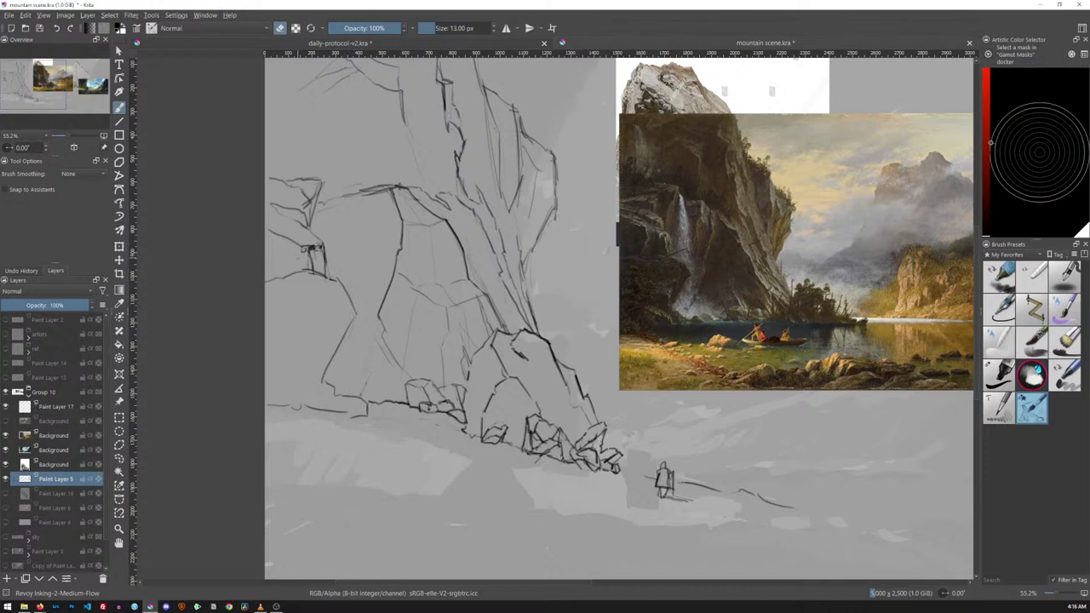
# Erase and redraw the small block as a stepped notch in the far-left cliff's edge
pyautogui.press('e')
pyautogui.moveTo(301, 246)
pyautogui.mouseDown()
pyautogui.moveTo(327, 269)
pyautogui.moveTo(314, 264)
pyautogui.mouseUp()
pyautogui.press('e')
pyautogui.press('e')
pyautogui.moveTo(325, 246); pyautogui.dragTo(332, 282)
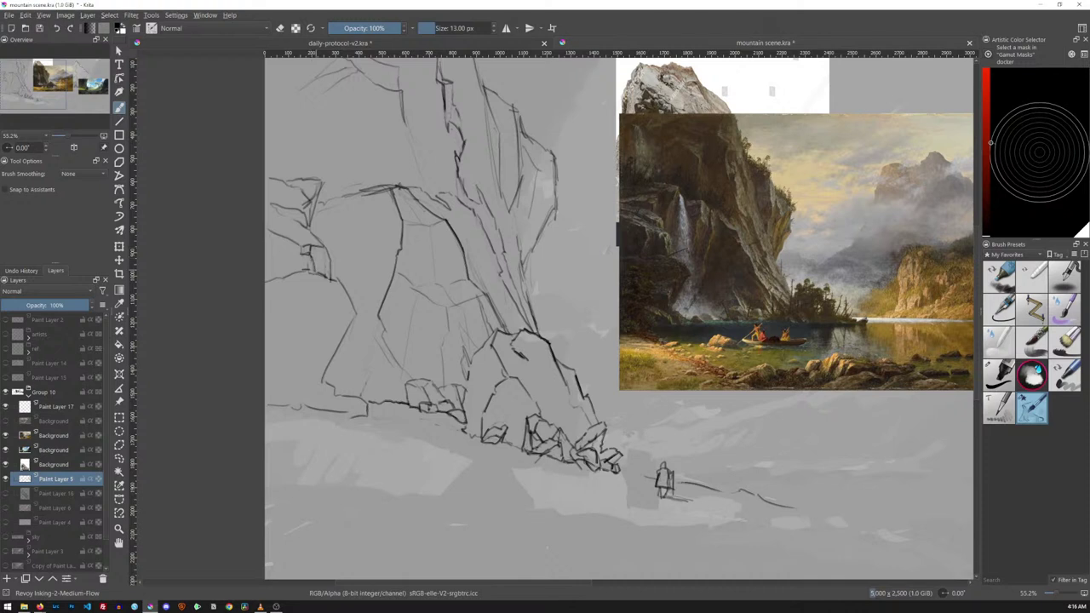
pyautogui.press('e')
pyautogui.press('e')
pyautogui.moveTo(306, 258); pyautogui.dragTo(307, 272)
pyautogui.moveTo(324, 247); pyautogui.dragTo(326, 278)
pyautogui.press('e')
pyautogui.moveTo(307, 255); pyautogui.dragTo(307, 271)
pyautogui.press('e')
# Darken the ledge below the notch and sketch angular rock planes from it down toward the ground
pyautogui.moveTo(281, 281)
pyautogui.mouseDown()
pyautogui.moveTo(301, 279)
pyautogui.moveTo(311, 314)
pyautogui.mouseUp()
pyautogui.moveTo(291, 271); pyautogui.dragTo(339, 283)
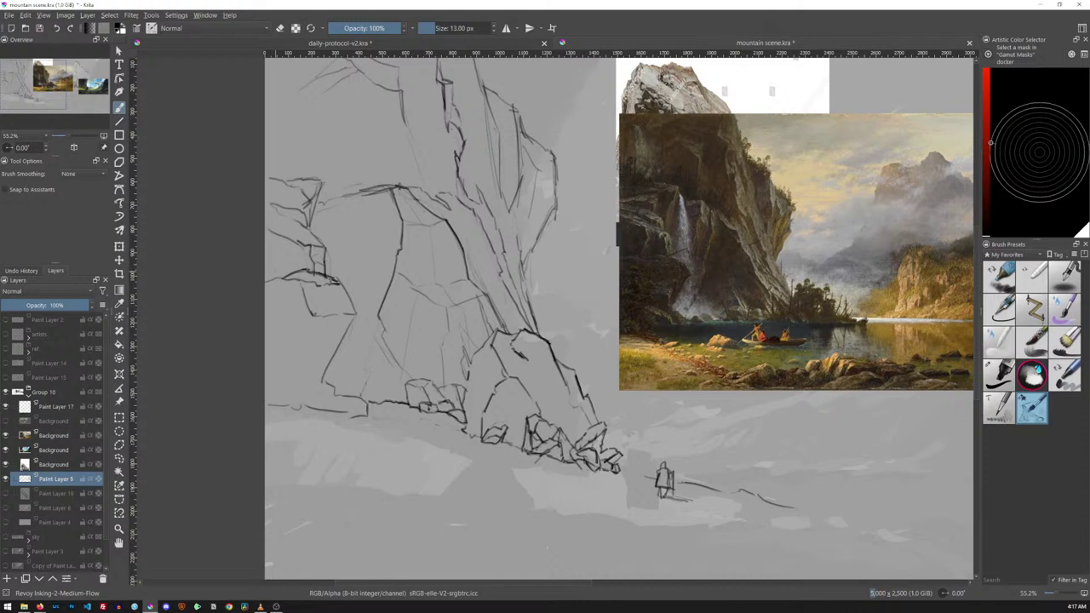
pyautogui.moveTo(267, 276); pyautogui.dragTo(302, 280)
pyautogui.moveTo(312, 322)
pyautogui.mouseDown()
pyautogui.moveTo(305, 343)
pyautogui.moveTo(310, 323)
pyautogui.mouseUp()
pyautogui.moveTo(308, 351); pyautogui.dragTo(305, 381)
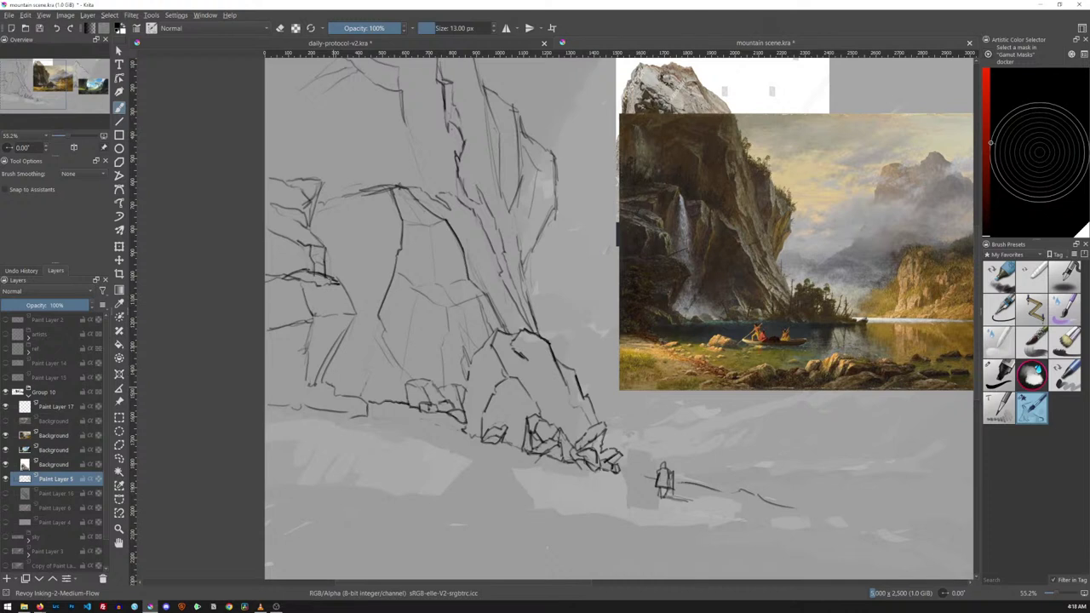
# Sketch sloping crack lines and small angular rocks along the base of the far-left cliff
pyautogui.moveTo(312, 395); pyautogui.dragTo(332, 391)
pyautogui.moveTo(342, 393); pyautogui.dragTo(346, 411)
pyautogui.moveTo(282, 375); pyautogui.dragTo(295, 380)
pyautogui.moveTo(268, 369)
pyautogui.mouseDown()
pyautogui.moveTo(313, 376)
pyautogui.moveTo(331, 410)
pyautogui.mouseUp()
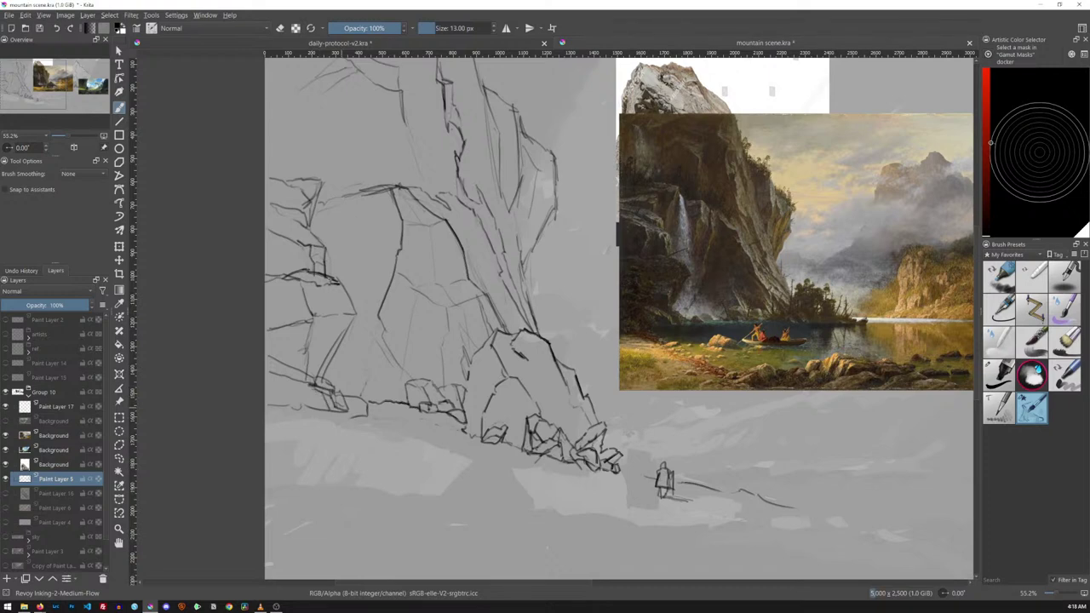
# Hide the two landscape painting references and the rock photo to reveal the whole sketch
pyautogui.scroll(-5, 706, 379)
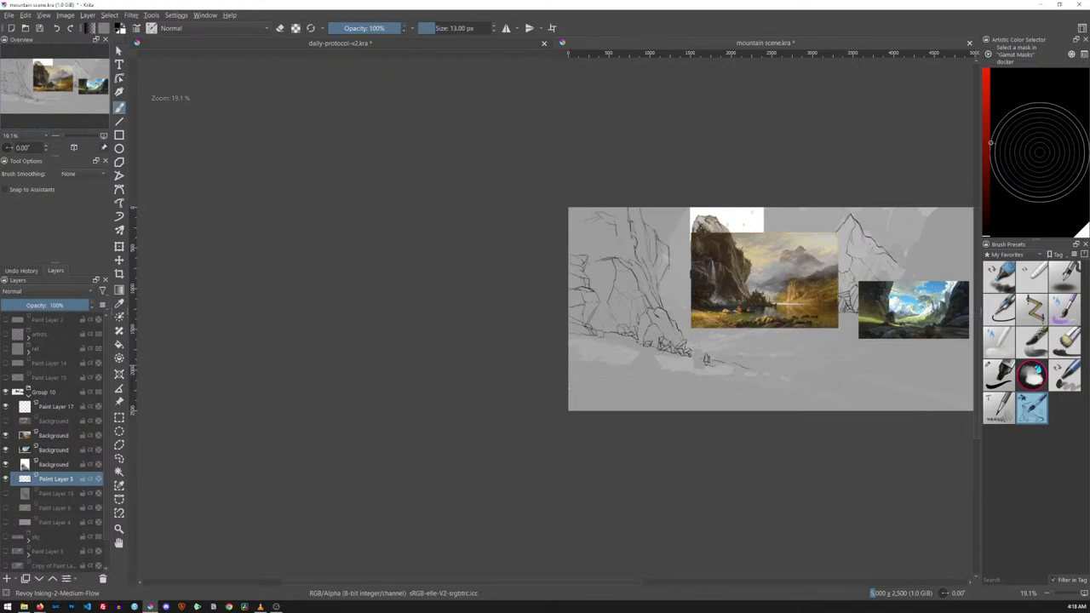
pyautogui.click(6, 449)
pyautogui.click(6, 436)
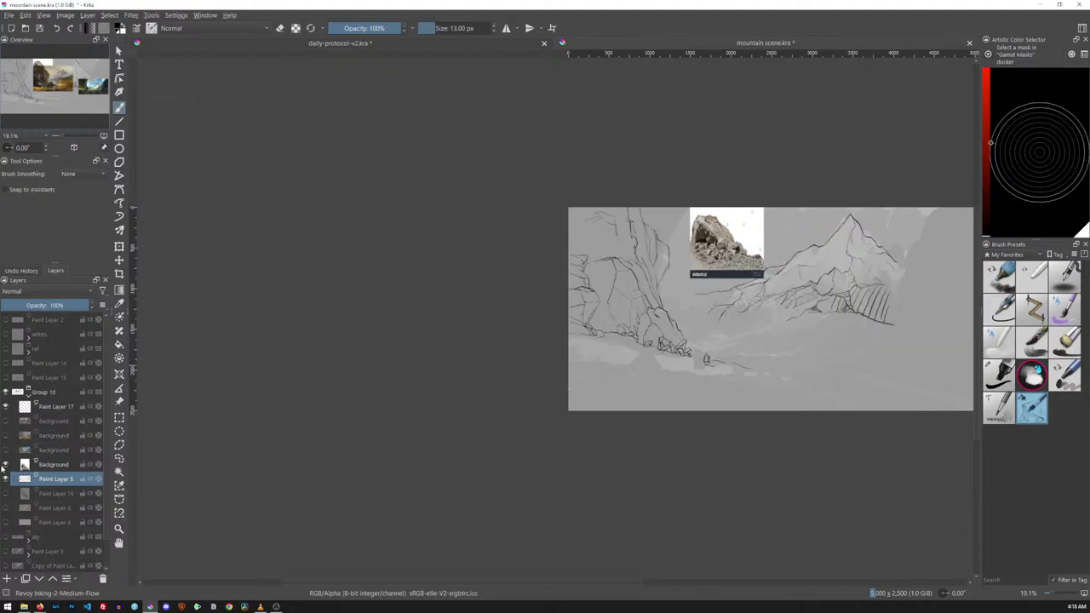
pyautogui.click(5, 464)
pyautogui.moveTo(790, 321)
pyautogui.mouseDown()
pyautogui.moveTo(613, 297)
pyautogui.moveTo(545, 304)
pyautogui.mouseUp()
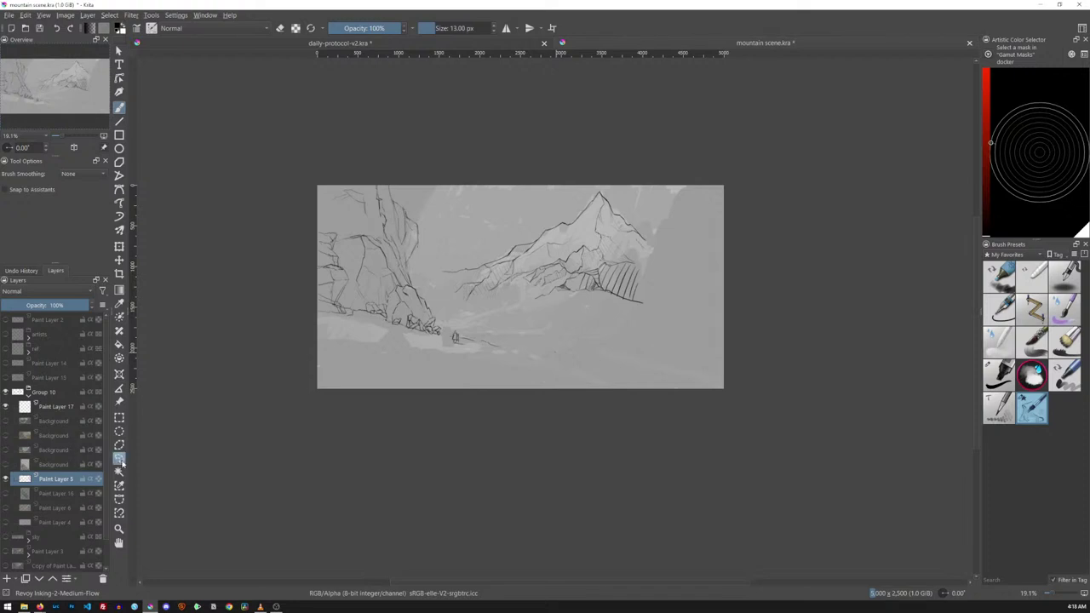
# Lower the opacity of Paint Layer 1 to 7%
pyautogui.scroll(-2, 107, 503)
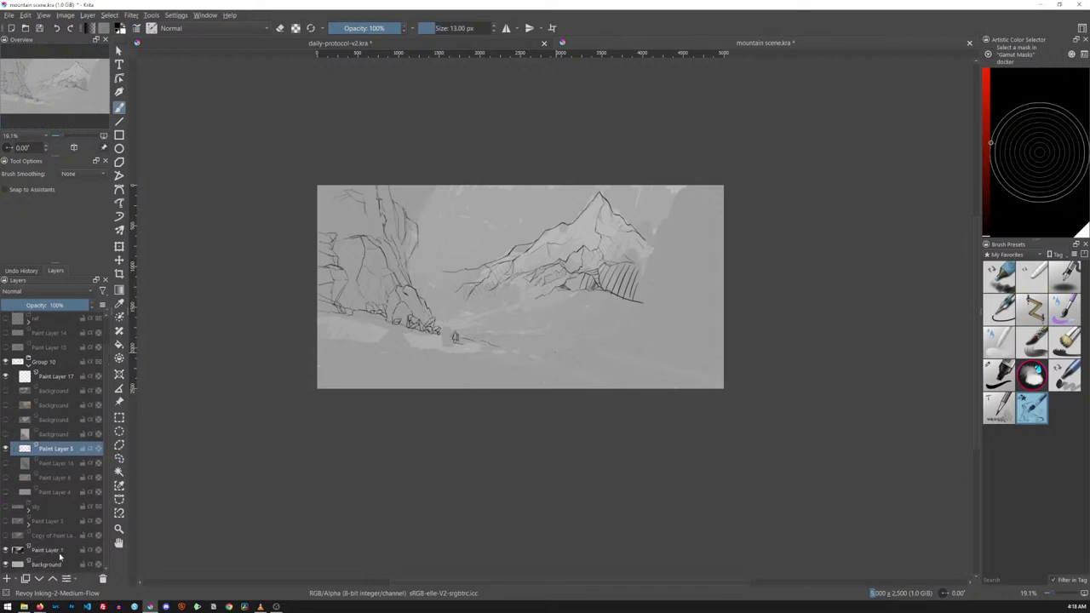
pyautogui.click(56, 551)
pyautogui.moveTo(7, 306); pyautogui.dragTo(3, 305)
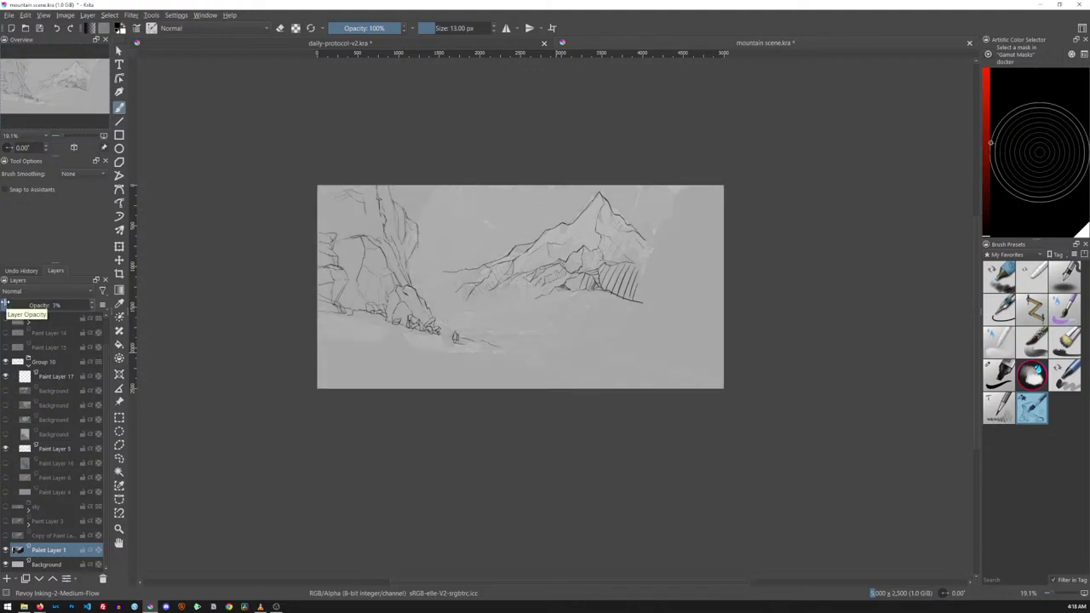
# On Paint Layer 5, extend the slope line past the figure and sketch long sweeping contour curves across the foreground ground
pyautogui.scroll(5, 528, 290)
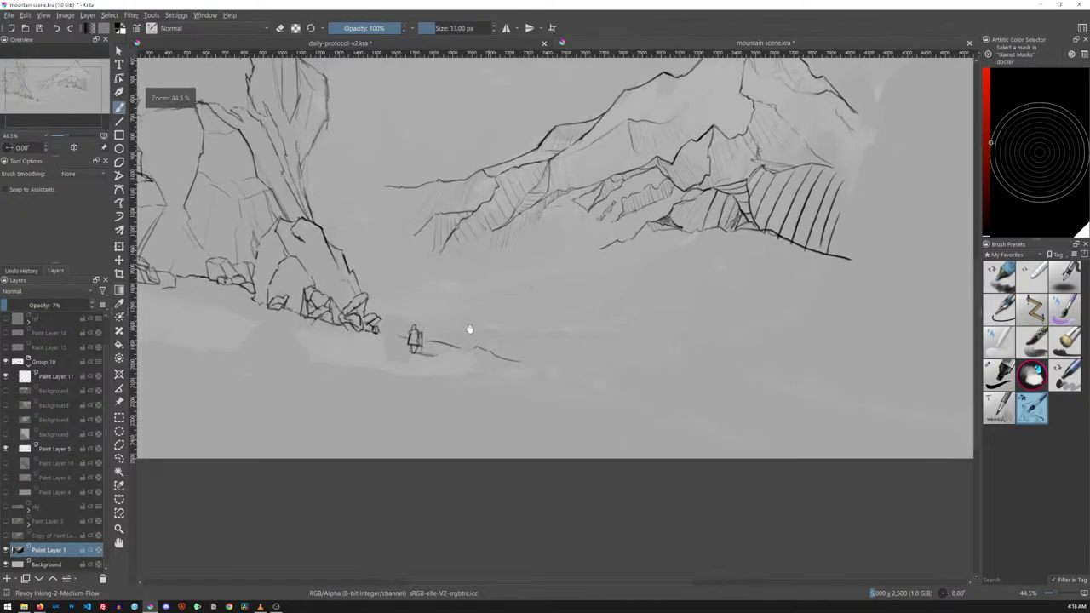
pyautogui.scroll(2, 642, 341)
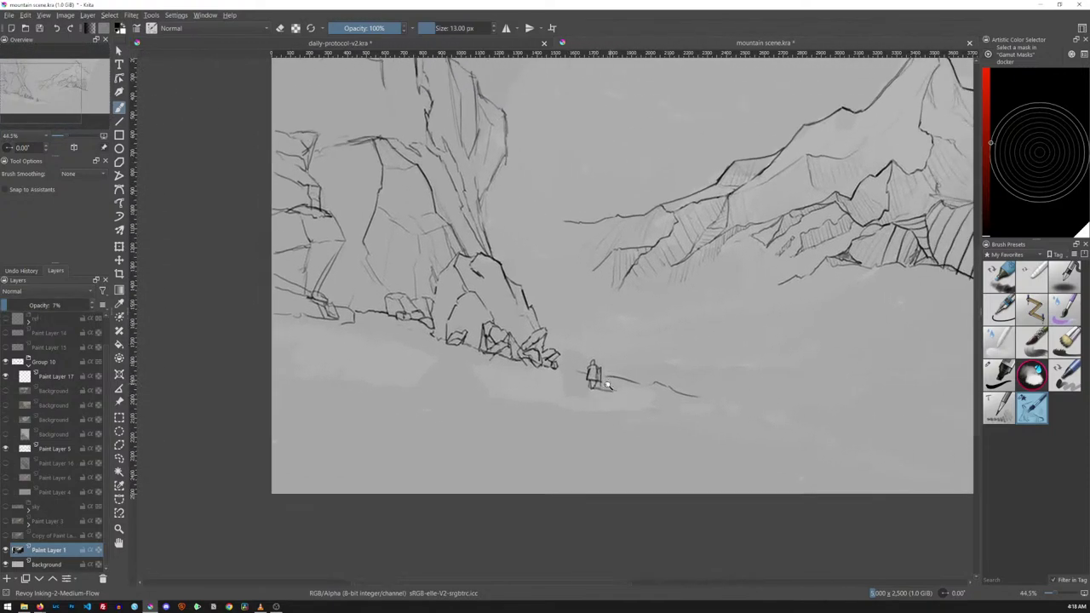
pyautogui.moveTo(622, 373); pyautogui.dragTo(685, 332)
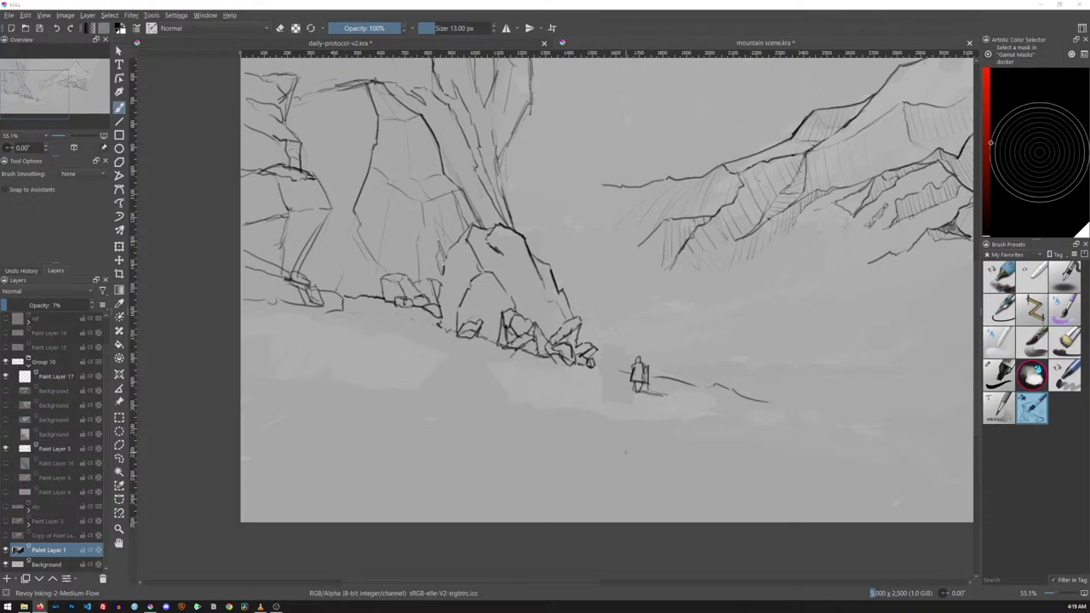
pyautogui.click(65, 447)
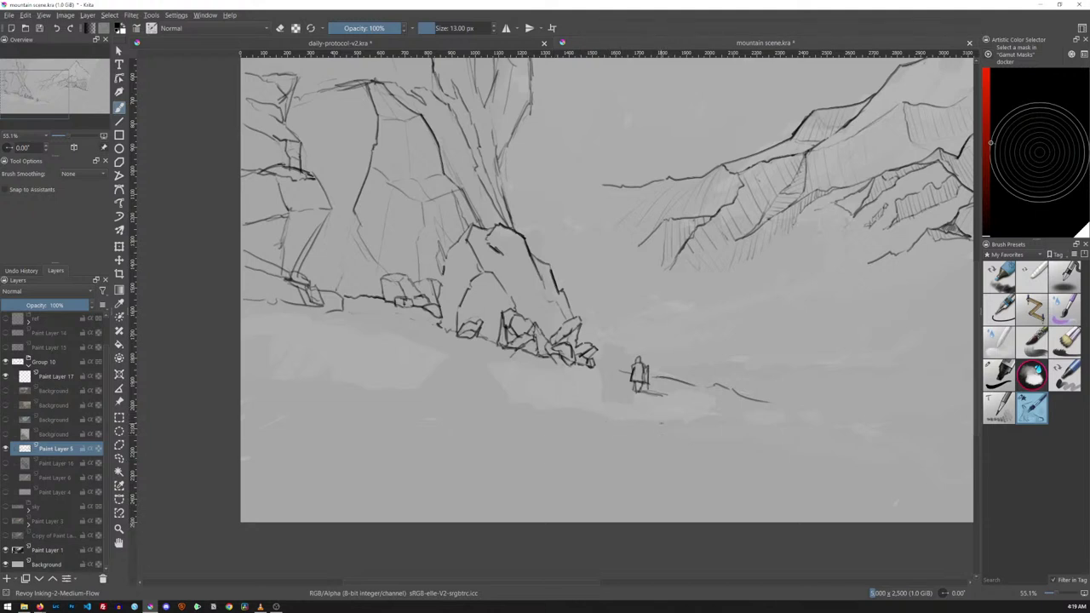
pyautogui.scroll(-5, 769, 328)
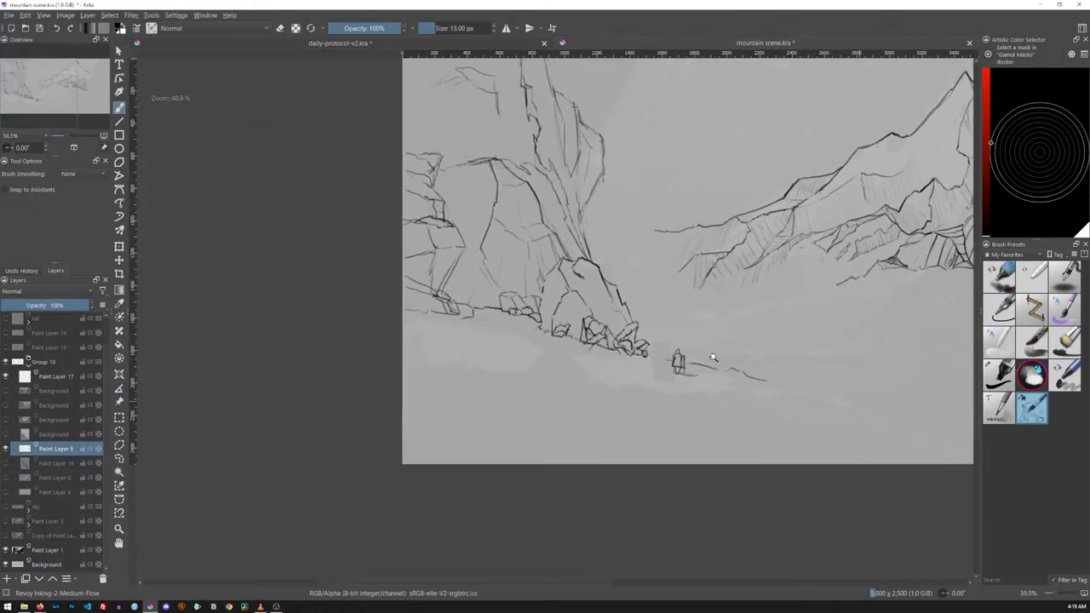
pyautogui.moveTo(706, 343); pyautogui.dragTo(525, 326)
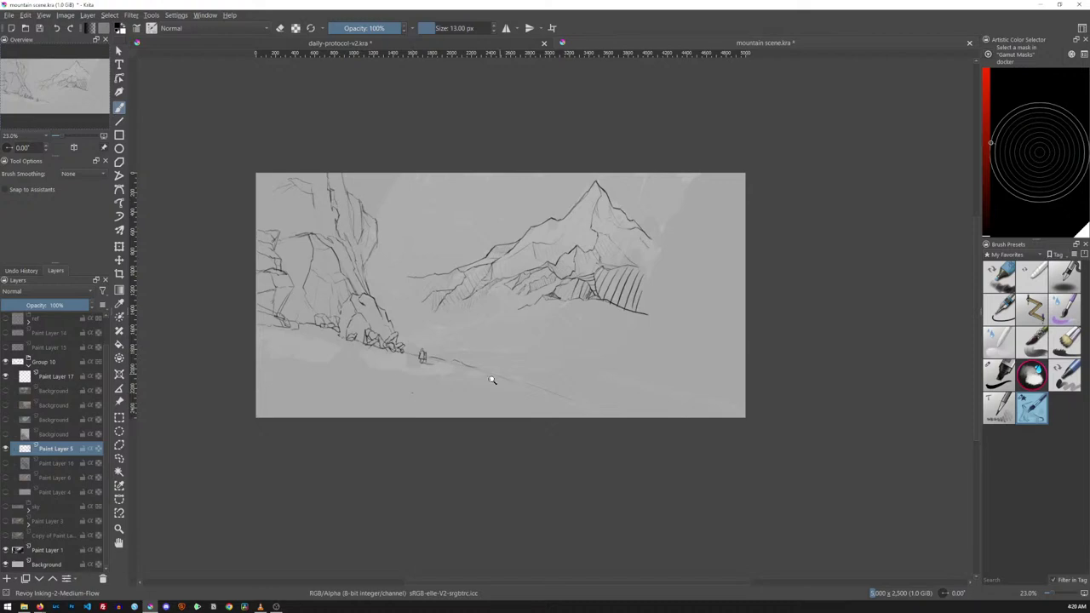
pyautogui.scroll(4, 499, 378)
pyautogui.moveTo(594, 347); pyautogui.dragTo(687, 304)
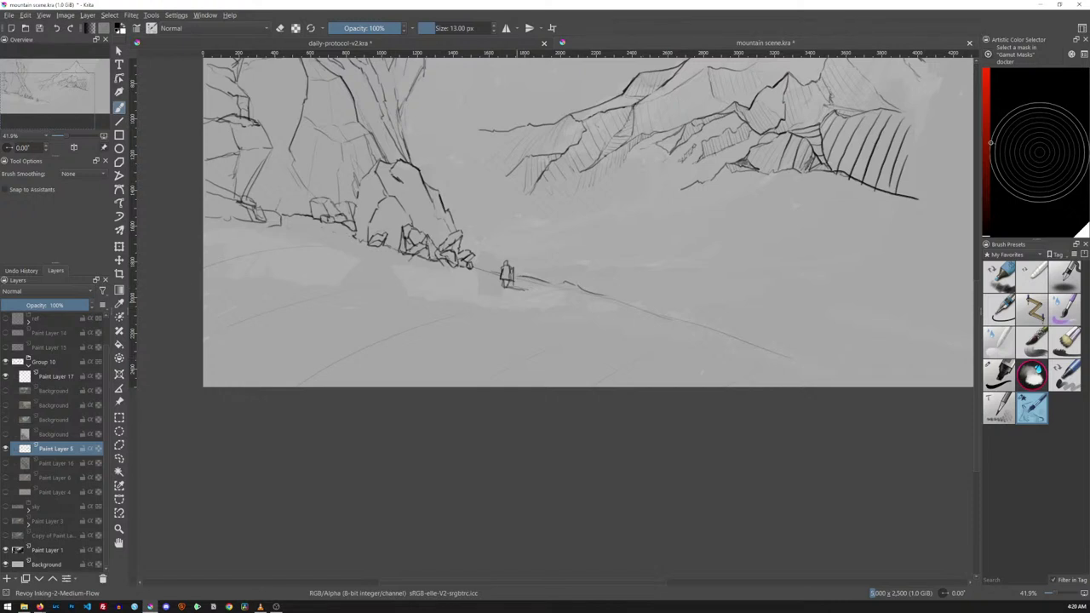
pyautogui.moveTo(206, 290)
pyautogui.mouseDown()
pyautogui.moveTo(536, 308)
pyautogui.moveTo(765, 356)
pyautogui.mouseUp()
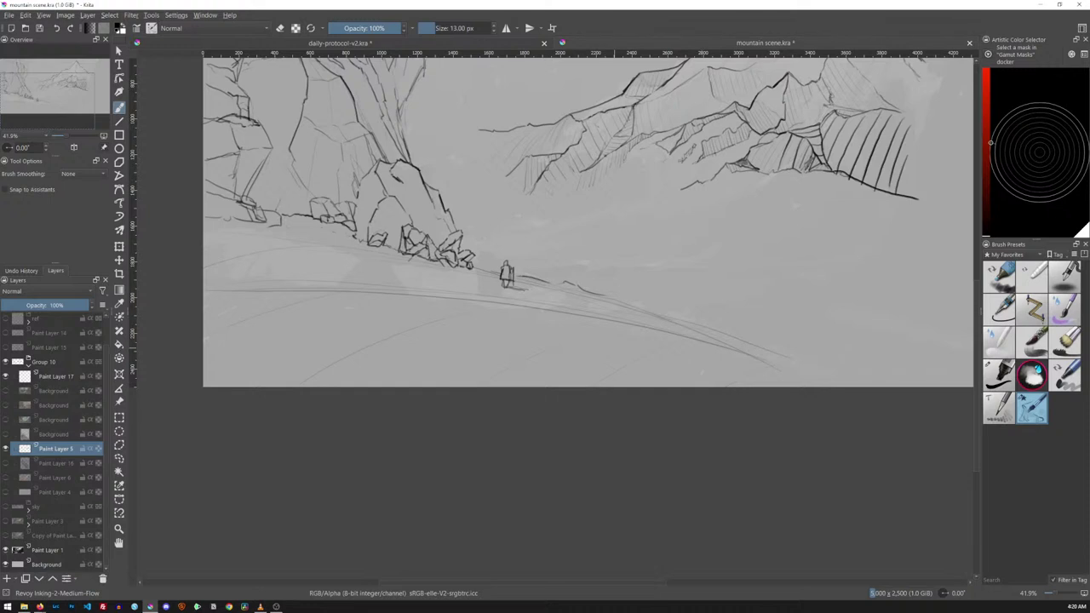
# Check the hidden painting references, leave only the blue-sky valley one visible, and move it closer over the mountain
pyautogui.moveTo(596, 337); pyautogui.dragTo(613, 418)
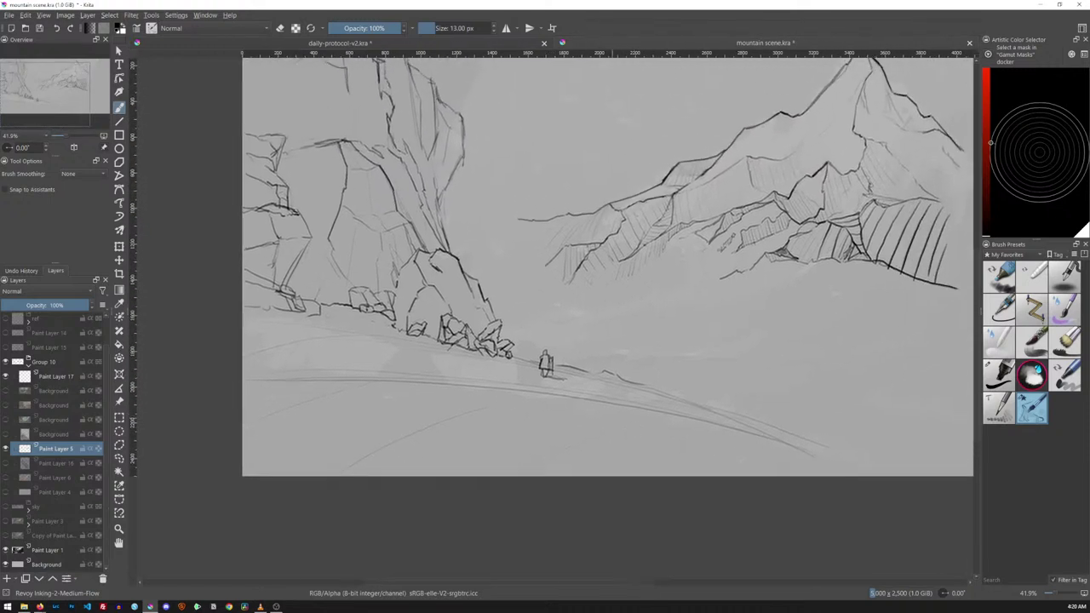
pyautogui.click(6, 391)
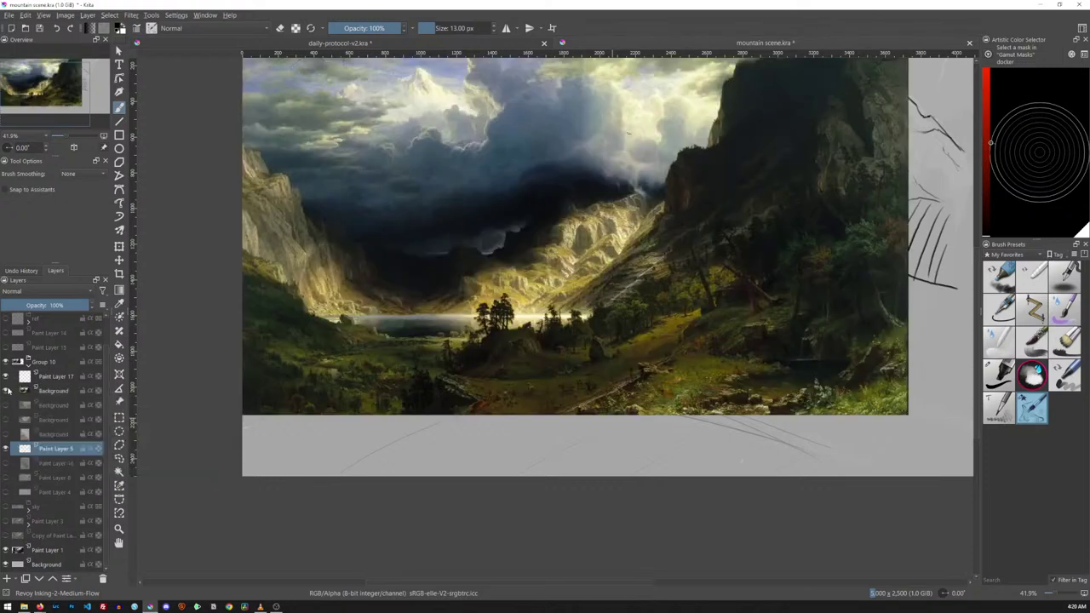
pyautogui.click(6, 390)
pyautogui.click(6, 405)
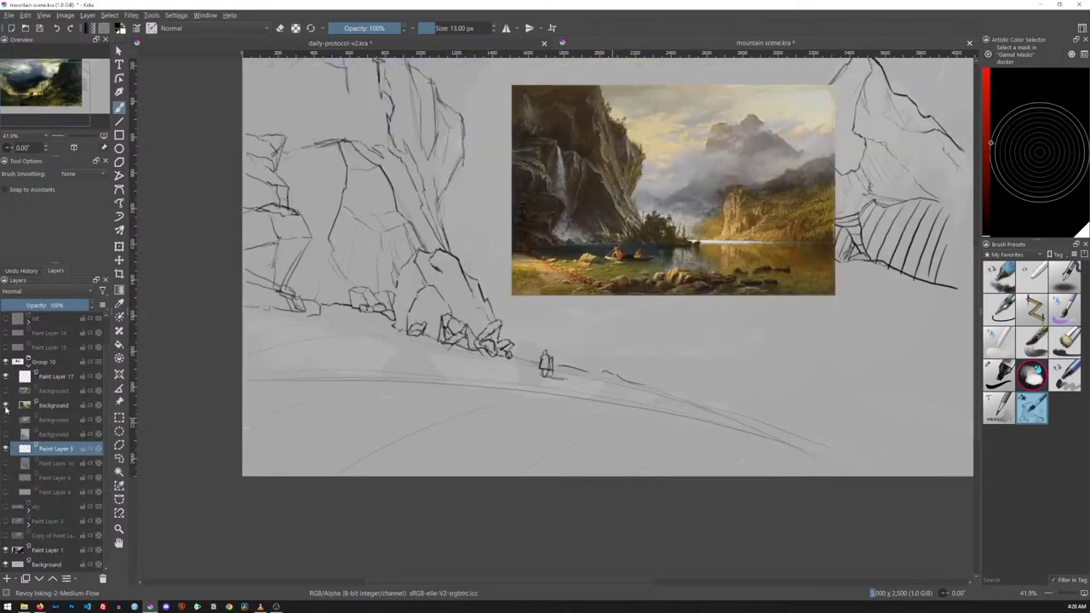
pyautogui.click(6, 405)
pyautogui.click(6, 419)
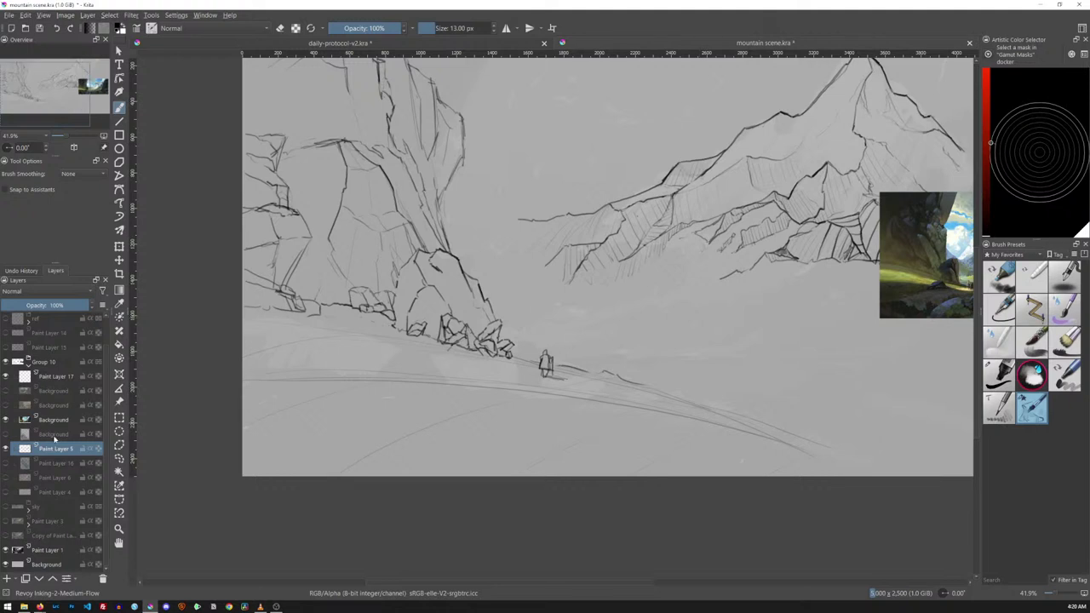
pyautogui.click(83, 419)
pyautogui.press('t')
pyautogui.moveTo(939, 293); pyautogui.dragTo(764, 265)
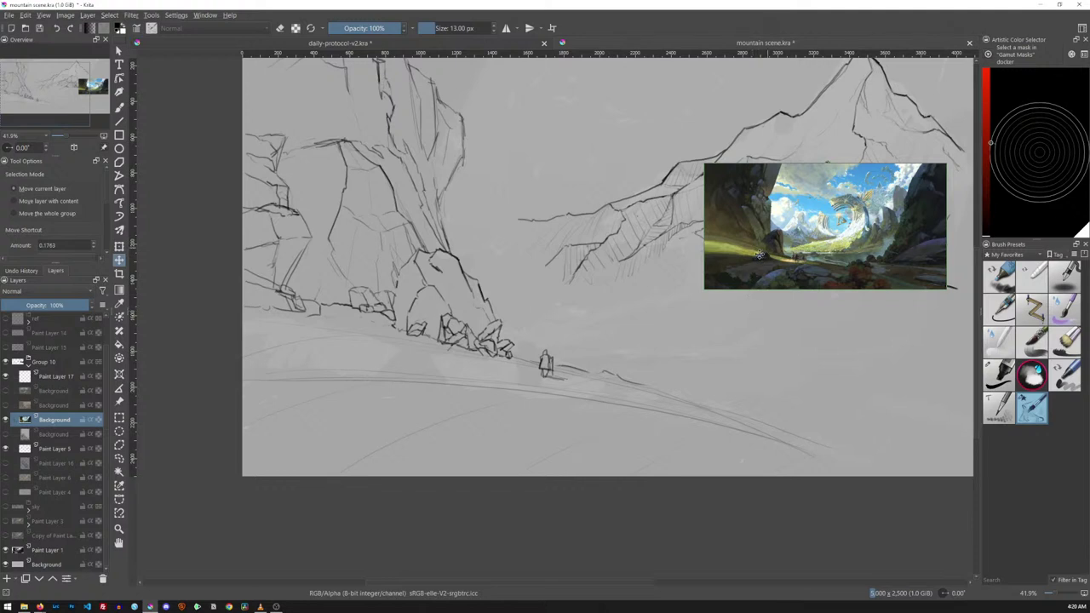
# Study the boulders and slope in the valley reference and return to the brush on Paint Layer 5
pyautogui.scroll(8, 766, 253)
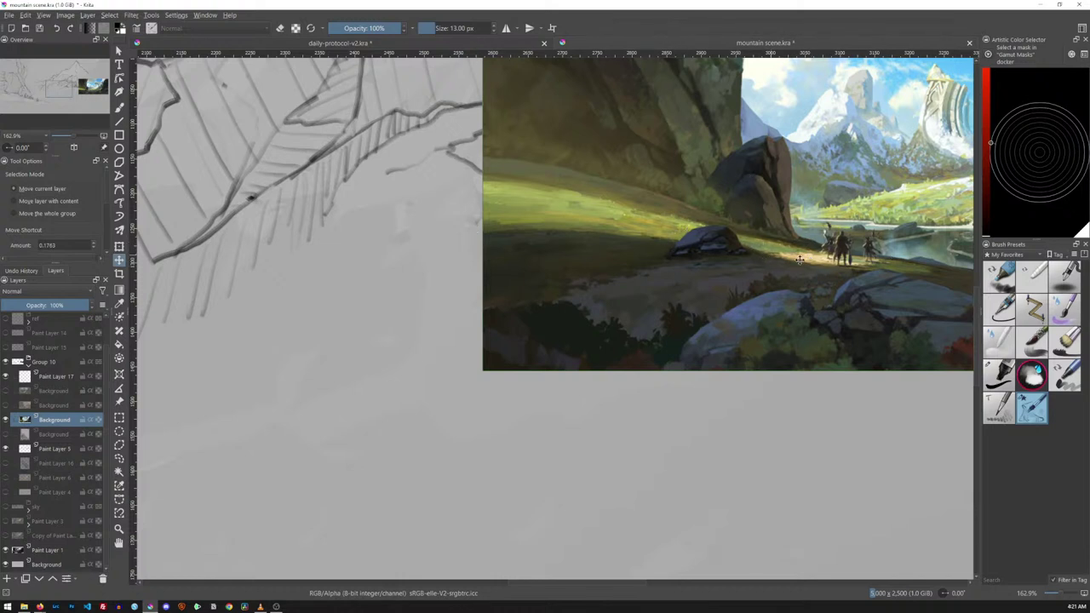
pyautogui.scroll(-8, 729, 264)
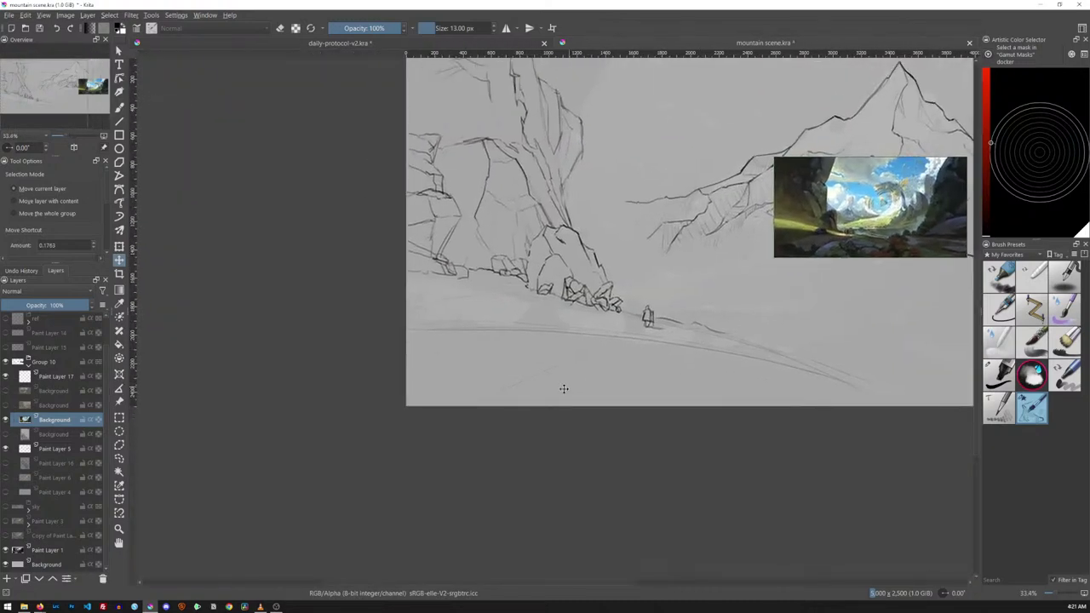
pyautogui.press('b')
pyautogui.click(55, 448)
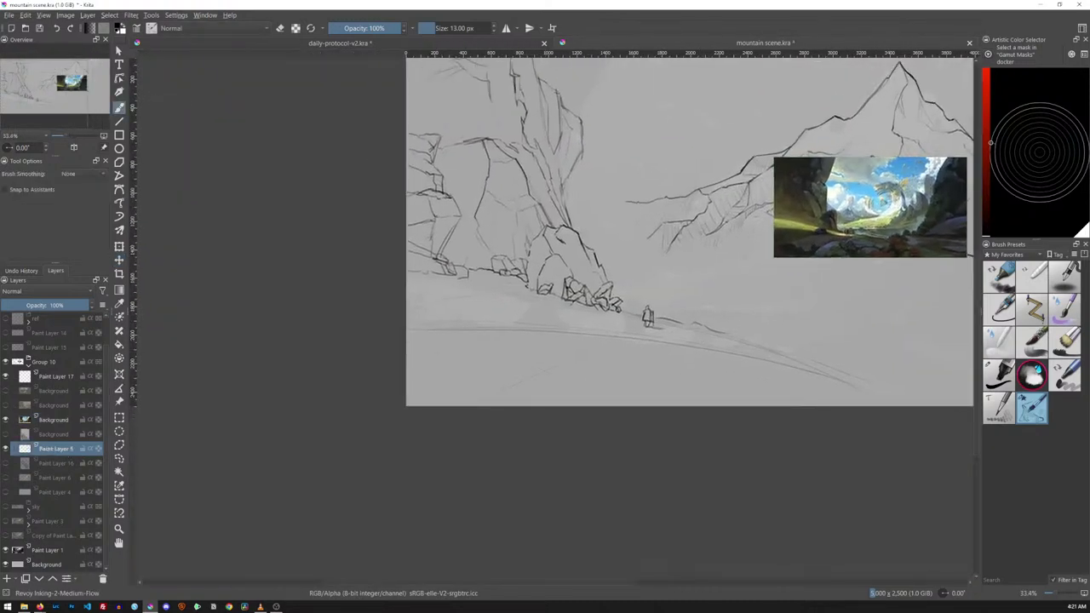
pyautogui.moveTo(542, 291)
pyautogui.mouseDown()
pyautogui.moveTo(511, 328)
pyautogui.moveTo(564, 342)
pyautogui.mouseUp()
pyautogui.moveTo(548, 297); pyautogui.dragTo(569, 344)
pyautogui.moveTo(485, 333); pyautogui.dragTo(584, 347)
pyautogui.moveTo(553, 308); pyautogui.dragTo(581, 349)
pyautogui.hotkey('ctrl', 'z')
pyautogui.hotkey('ctrl', 'z')
pyautogui.hotkey('ctrl', 'z')
pyautogui.hotkey('ctrl', 'z')
pyautogui.hotkey('ctrl', 'z')
pyautogui.hotkey('ctrl', 'z')
# Sketch a large faceted boulder on the foreground slope below the rubble, undoing and erasing strokes to refine its outline
pyautogui.moveTo(583, 344); pyautogui.dragTo(588, 343)
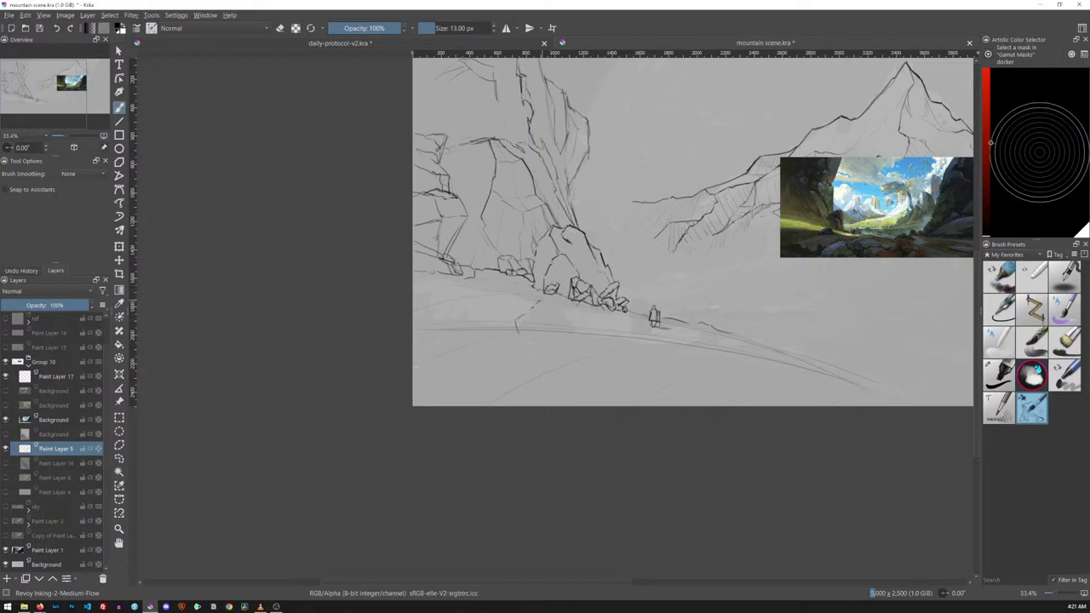
pyautogui.moveTo(538, 296); pyautogui.dragTo(559, 286)
pyautogui.moveTo(545, 347); pyautogui.dragTo(557, 341)
pyautogui.moveTo(587, 309); pyautogui.dragTo(600, 320)
pyautogui.moveTo(610, 331); pyautogui.dragTo(623, 340)
pyautogui.hotkey('ctrl', 'z')
pyautogui.hotkey('ctrl', 'z')
pyautogui.hotkey('ctrl', 'z')
pyautogui.hotkey('ctrl', 'z')
pyautogui.hotkey('ctrl', 'z')
pyautogui.press('e')
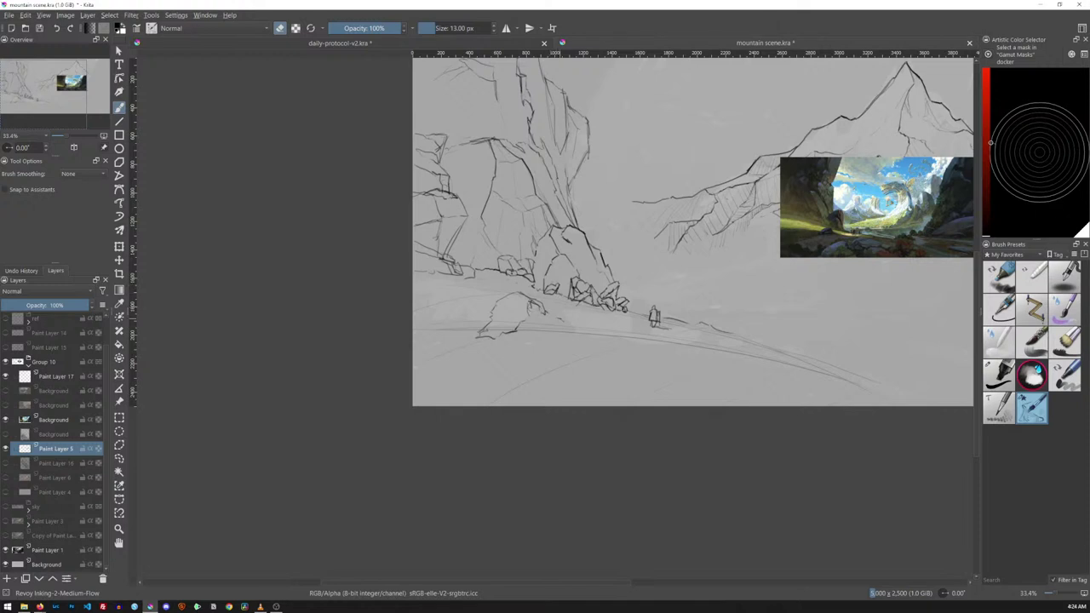
pyautogui.press('e')
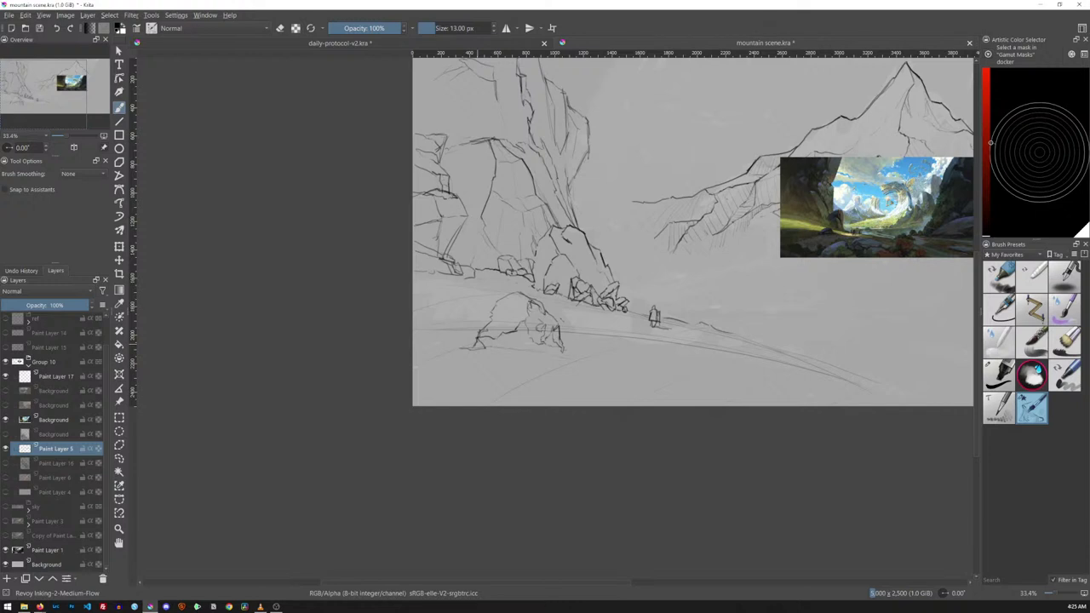
# Redraw the foreground boulder's left foot as a small separate rock, and try a sweeping ground line beneath it, undoing that line
pyautogui.hotkey('ctrl', 'z')
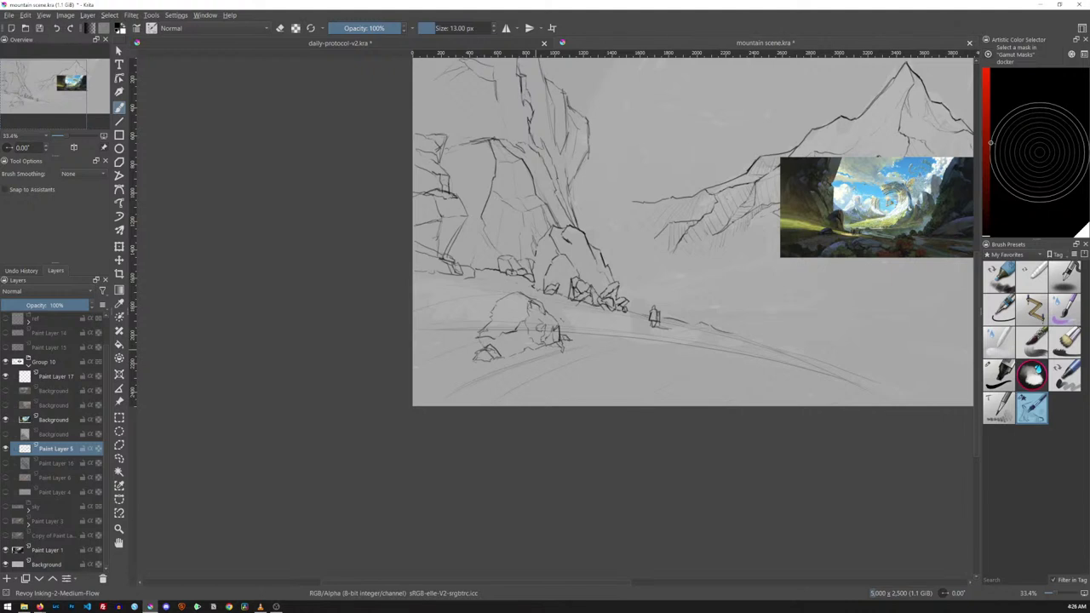
pyautogui.press('e')
pyautogui.press('e')
pyautogui.moveTo(610, 337); pyautogui.dragTo(471, 375)
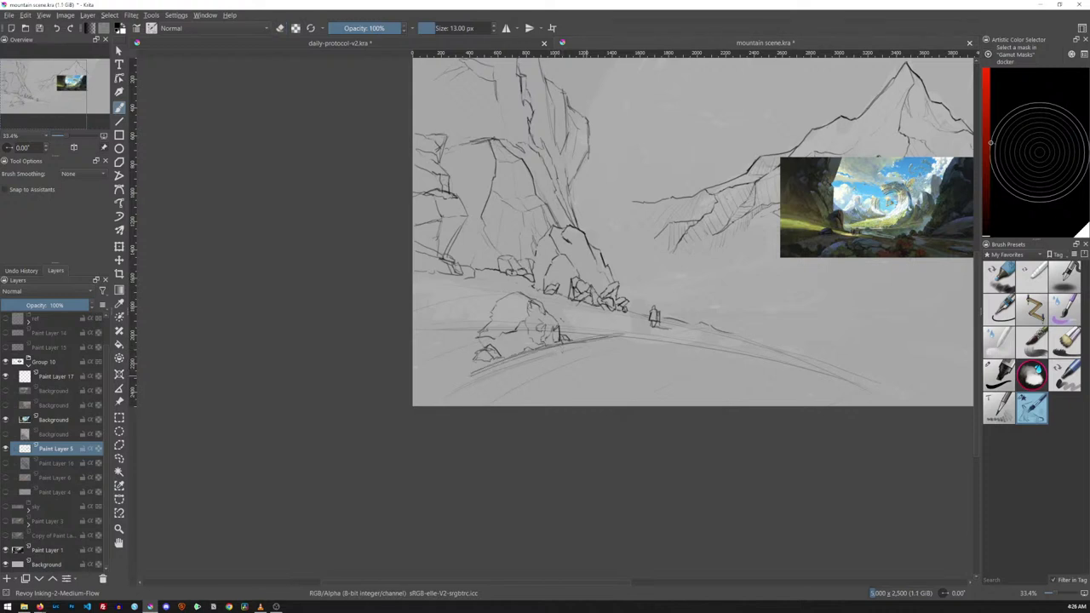
pyautogui.hotkey('ctrl', 'z')
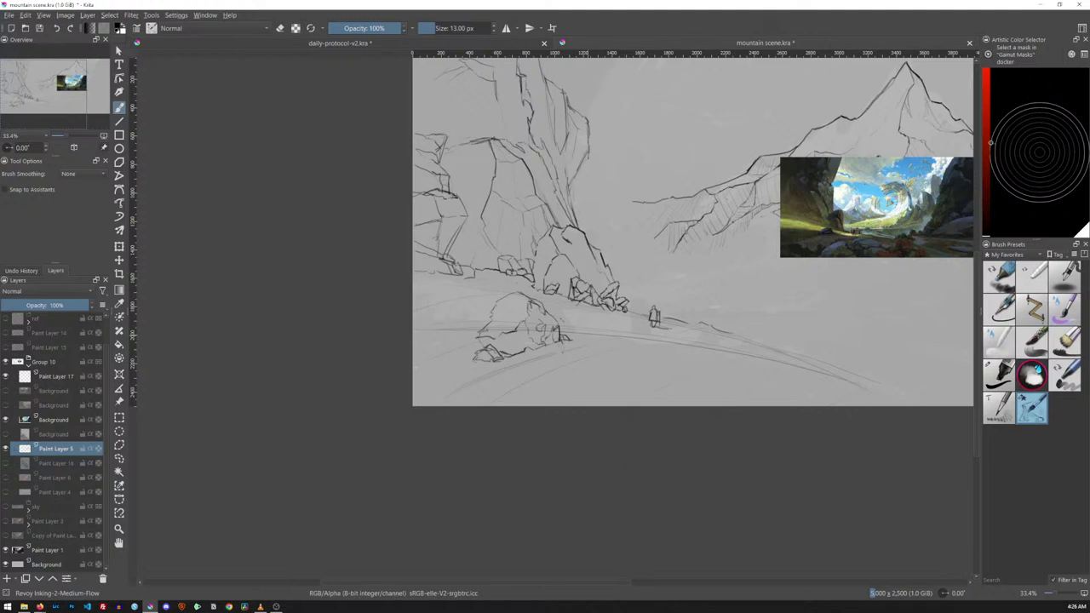
# Enlarge the eraser to about 42 px and clean up stray marks on the foreground slope
pyautogui.press('e')
pyautogui.press(']')
pyautogui.press(']')
pyautogui.press(']')
pyautogui.press(']')
pyautogui.press(']')
pyautogui.press(']')
pyautogui.press('e')
pyautogui.press('e')
pyautogui.moveTo(720, 315); pyautogui.dragTo(744, 343)
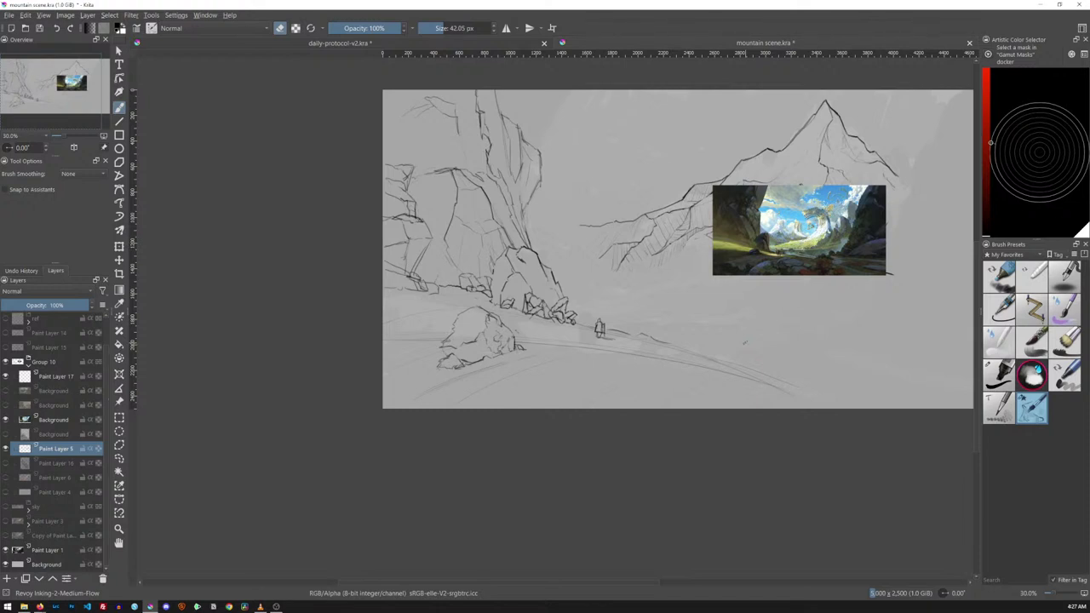
# Hide the blue-sky valley reference and sketch faint valley-floor contours below the mountain and a cliff outline on its right side with the 13 px brush
pyautogui.press('e')
pyautogui.click(7, 420)
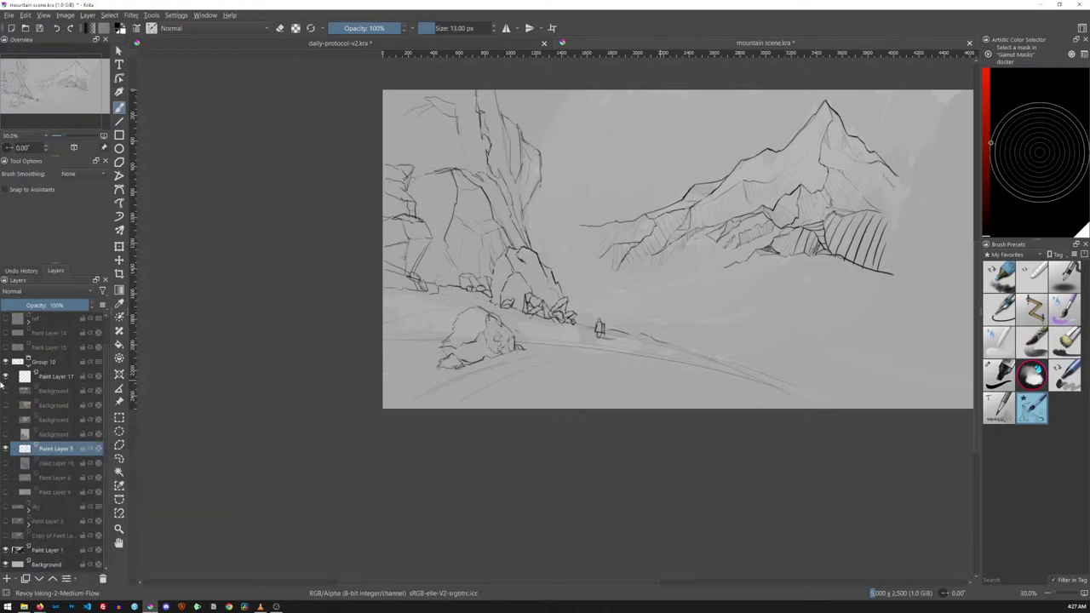
pyautogui.moveTo(749, 273); pyautogui.dragTo(588, 286)
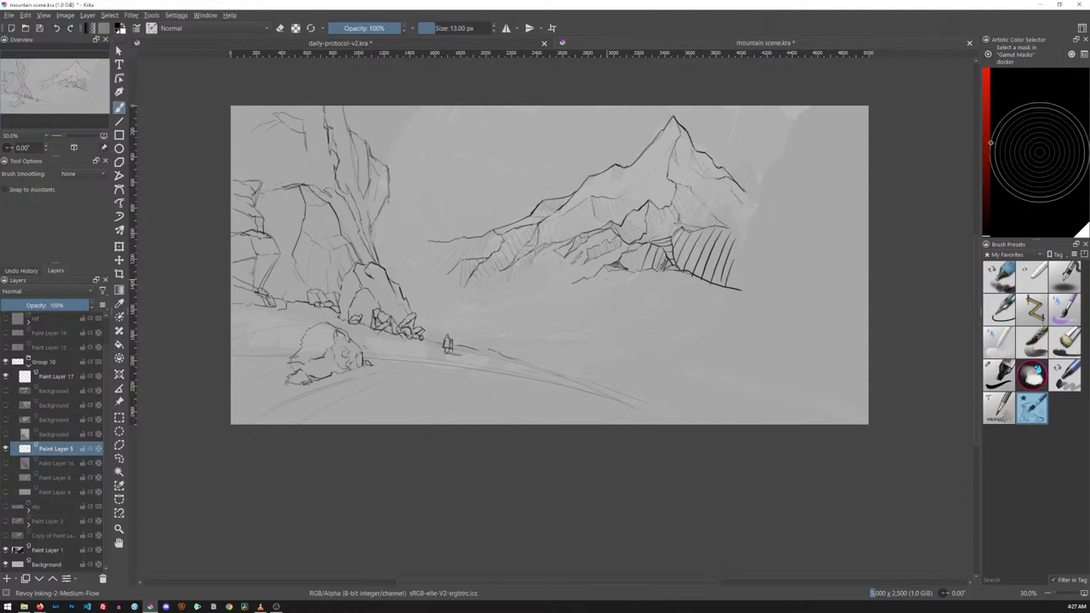
pyautogui.moveTo(638, 323)
pyautogui.mouseDown()
pyautogui.moveTo(679, 335)
pyautogui.moveTo(711, 370)
pyautogui.mouseUp()
pyautogui.hotkey('ctrl', 'z')
pyautogui.moveTo(695, 270); pyautogui.dragTo(687, 307)
pyautogui.press('3')
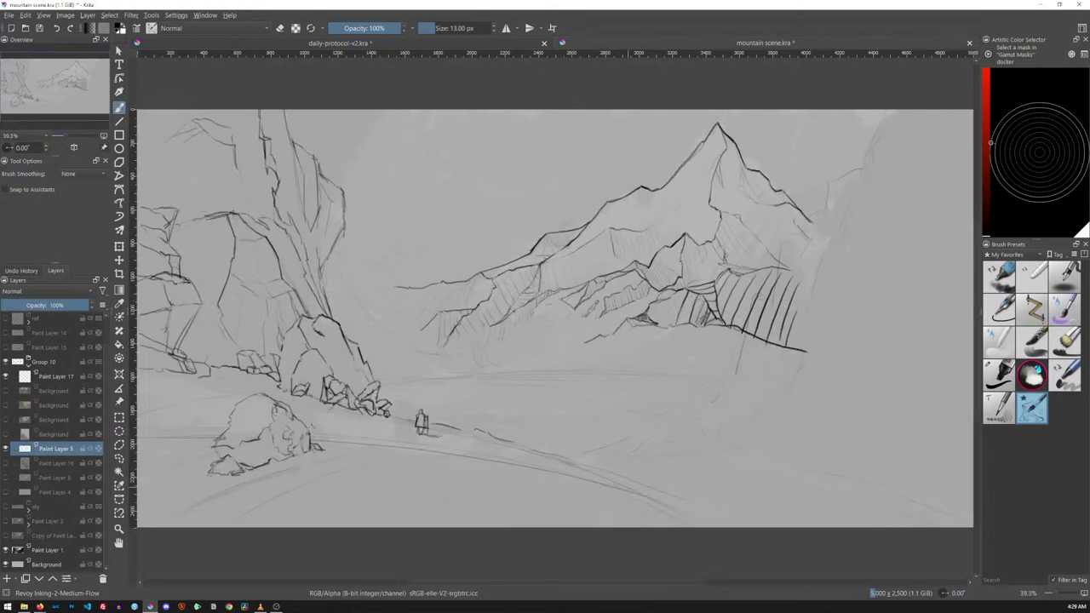
# Save the mountain scene document and dismiss the error about the repeated save
pyautogui.hotkey('ctrl', 's')
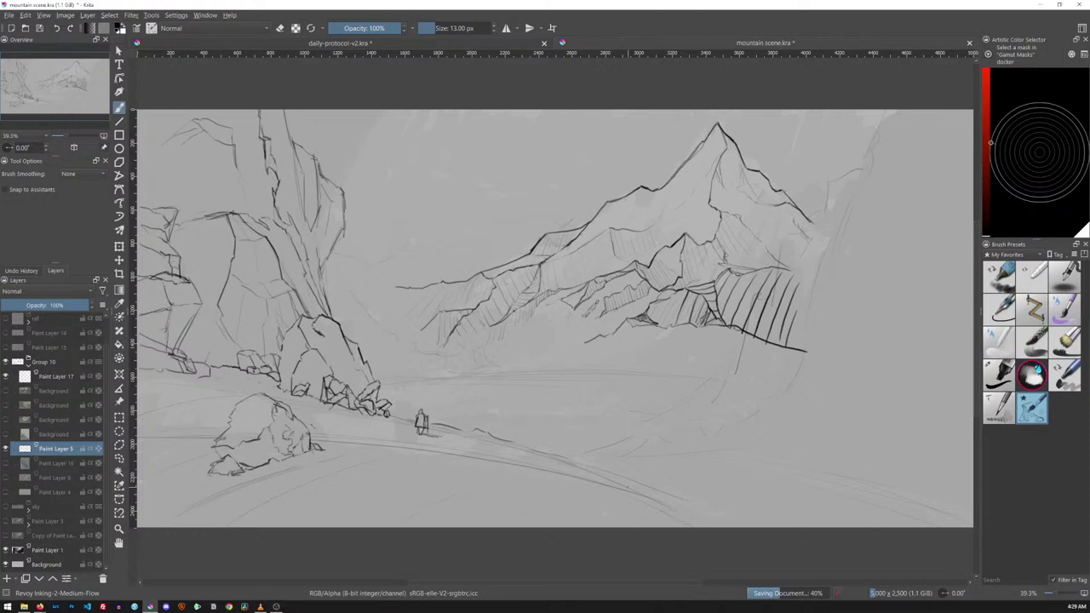
pyautogui.hotkey('ctrl', 's')
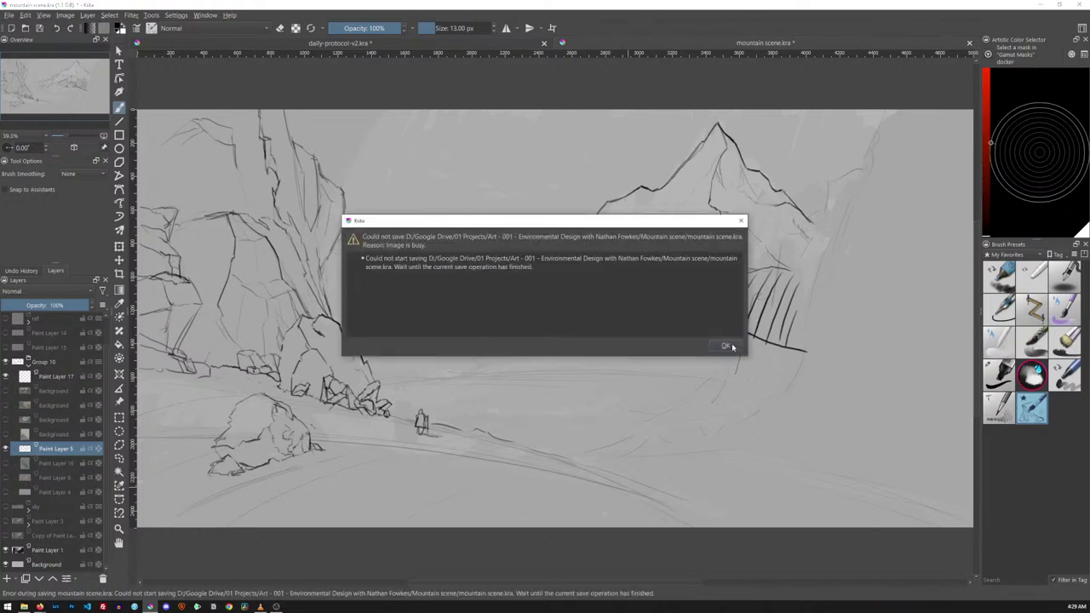
pyautogui.click(723, 343)
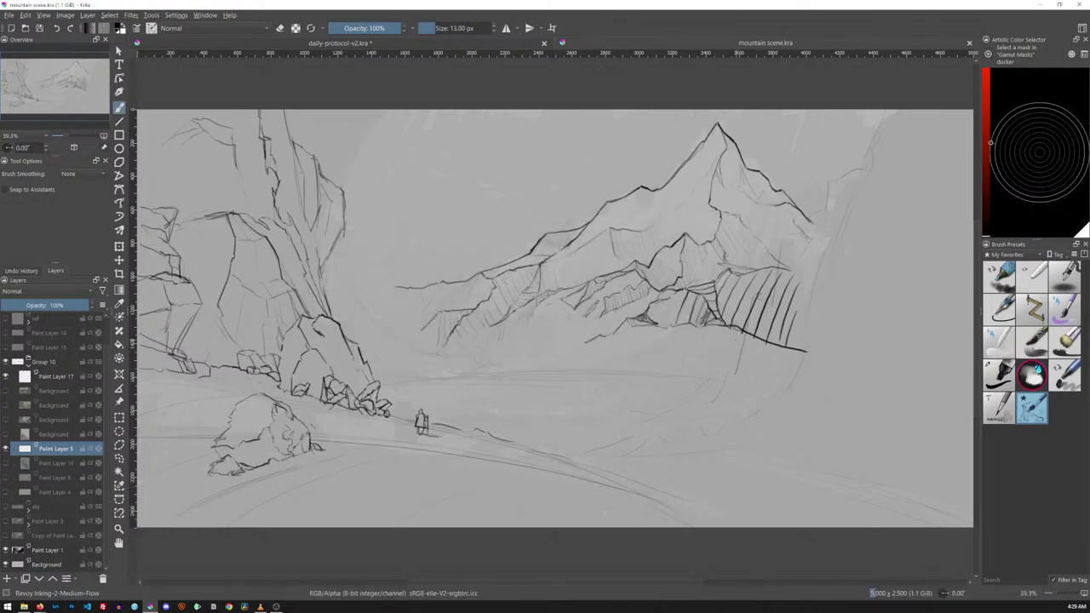